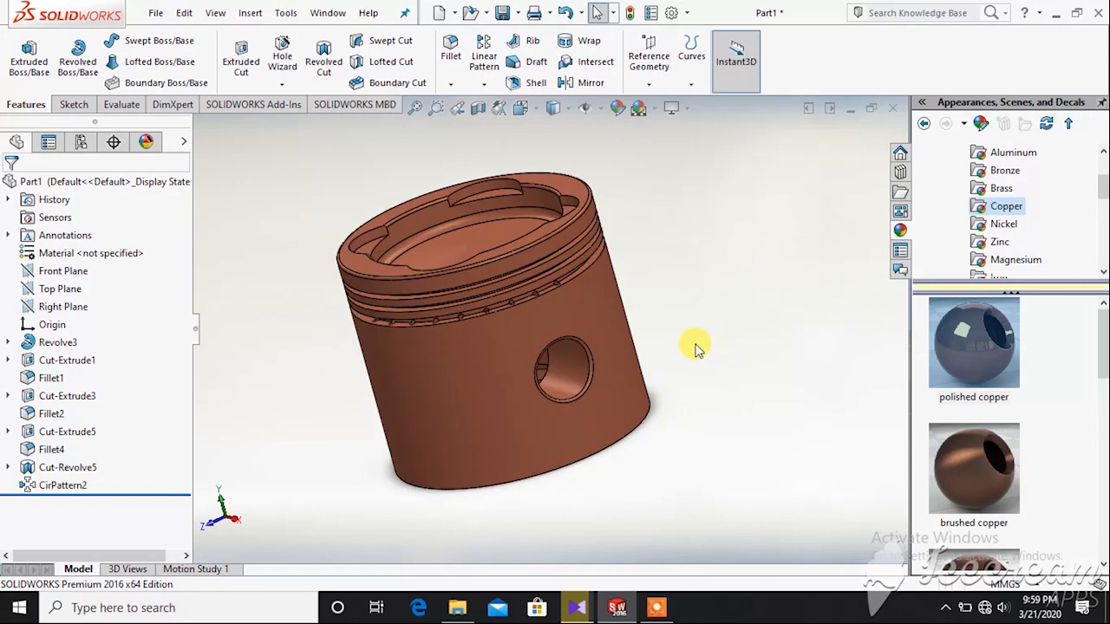
scroll(646, 261, up, 1)
scroll(406, 210, down, 1)
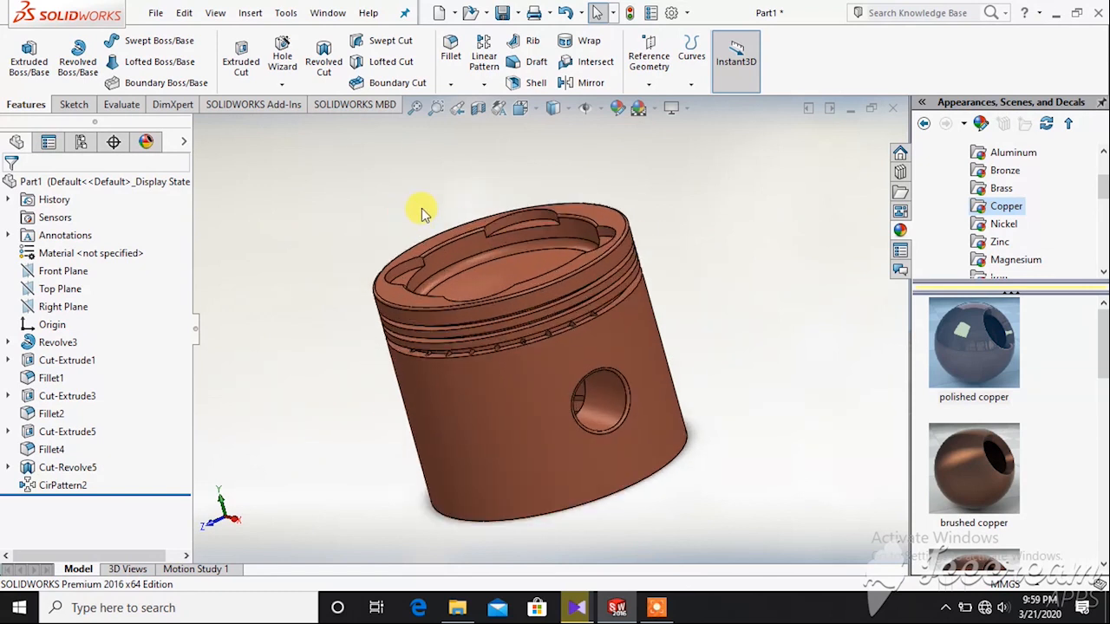
click(656, 607)
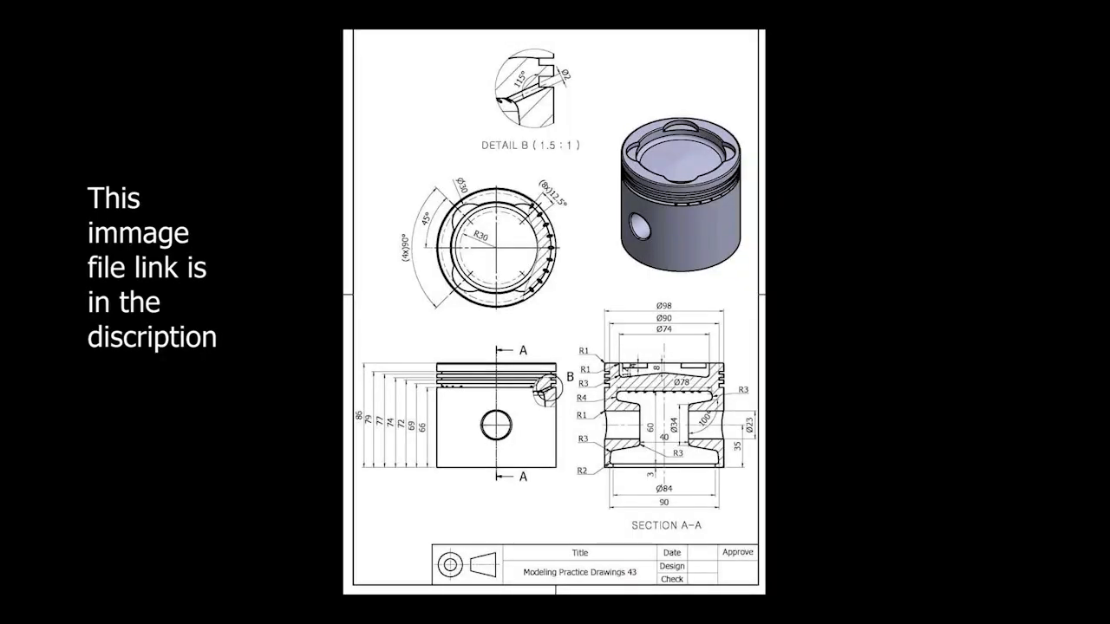
Sketch a vertical centerline about 132 mm long through the origin on the front plane
click(122, 41)
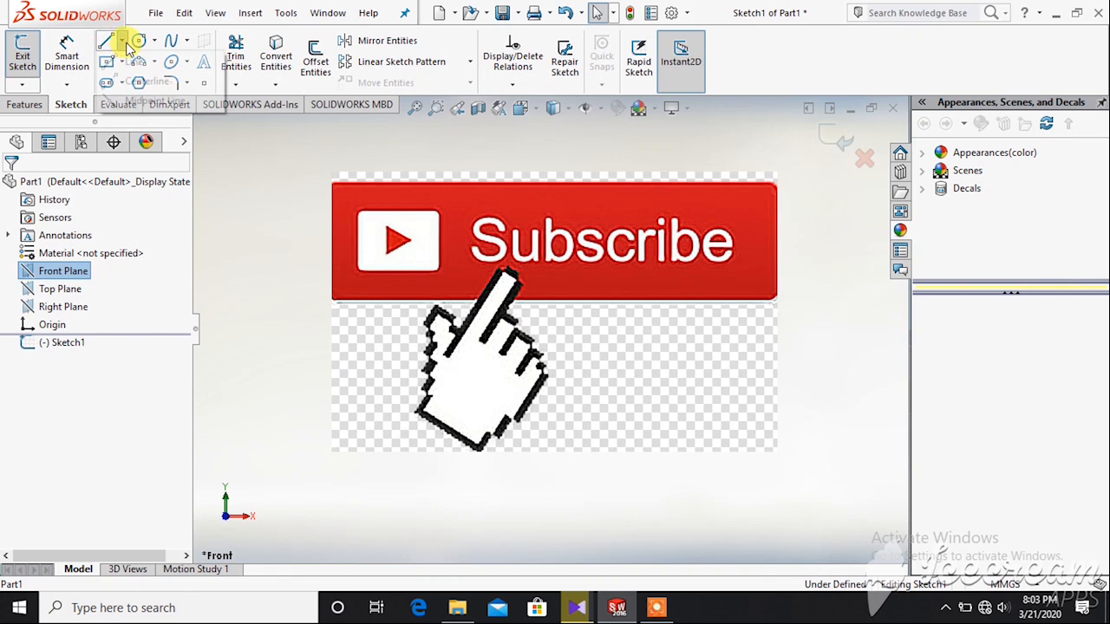
click(130, 74)
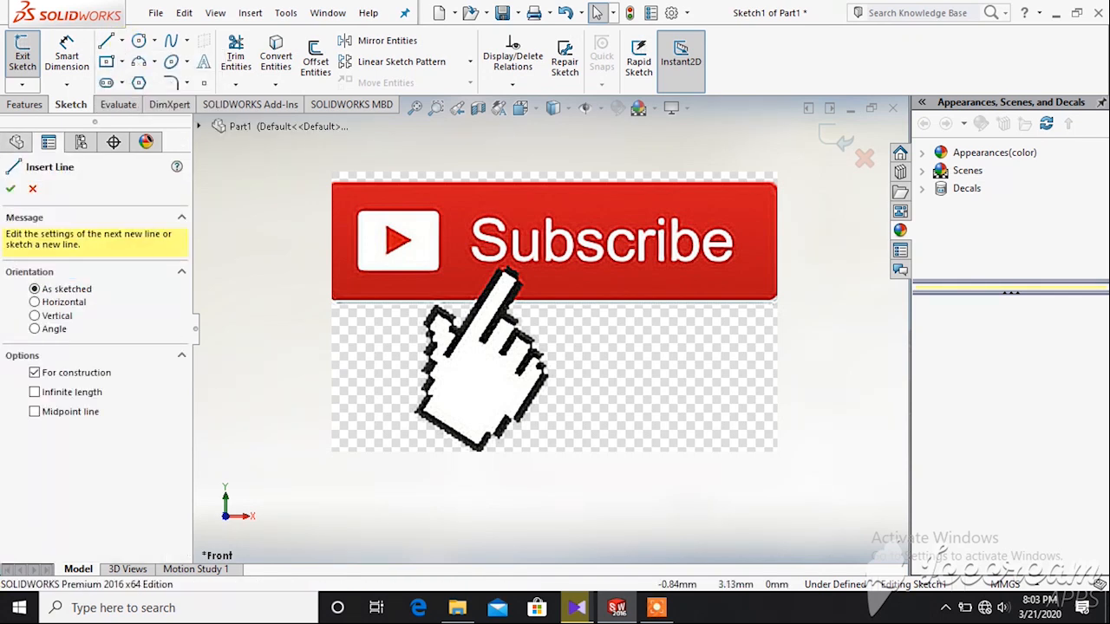
click(548, 227)
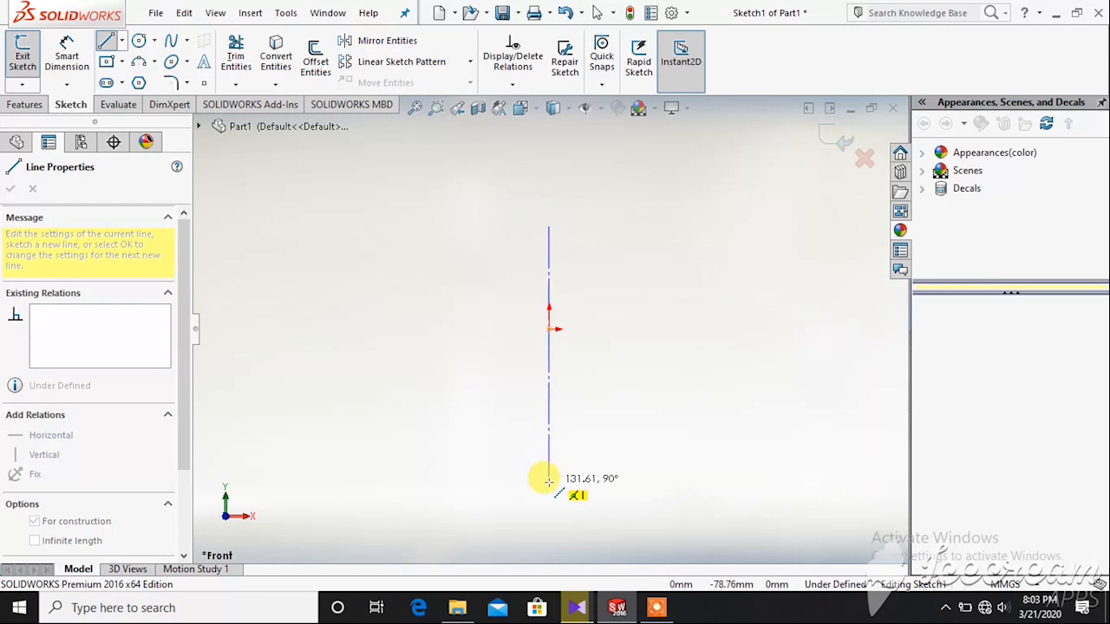
click(548, 481)
right_click(427, 242)
click(442, 254)
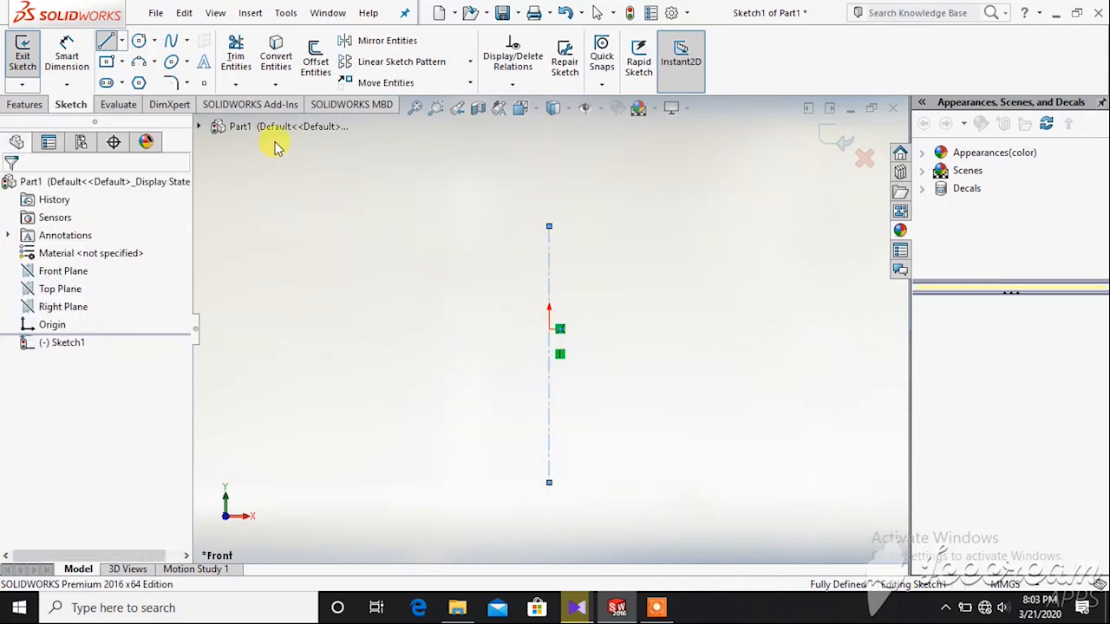
Start the piston half-profile from the centerline with a bottom line about 94 mm long, a vertical outer wall and a groove about 7.5 mm deep
click(106, 42)
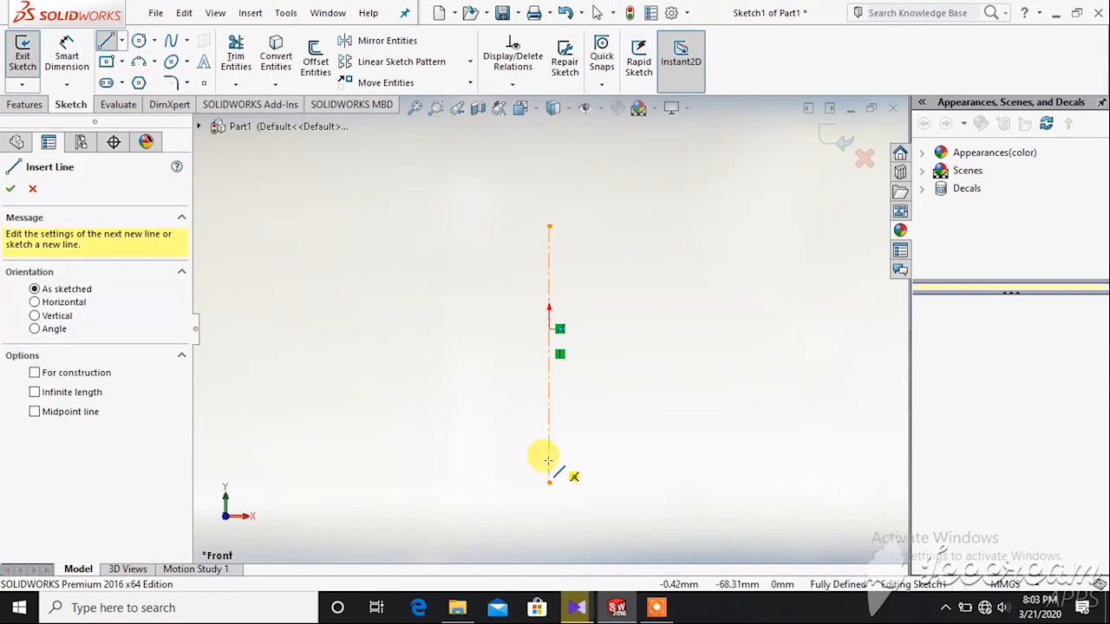
click(548, 457)
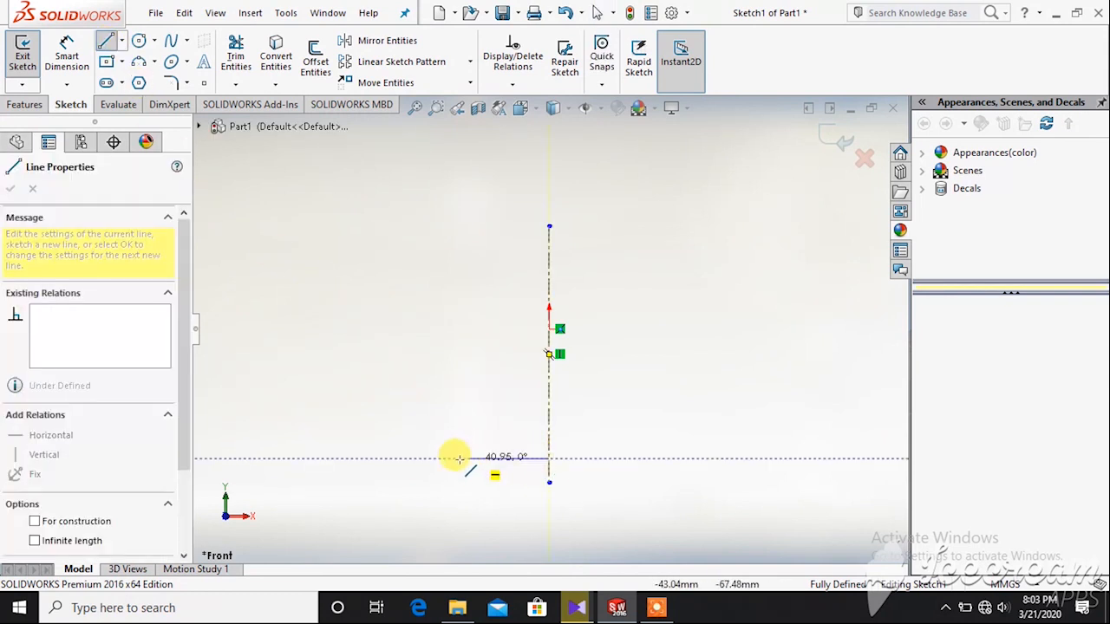
click(365, 458)
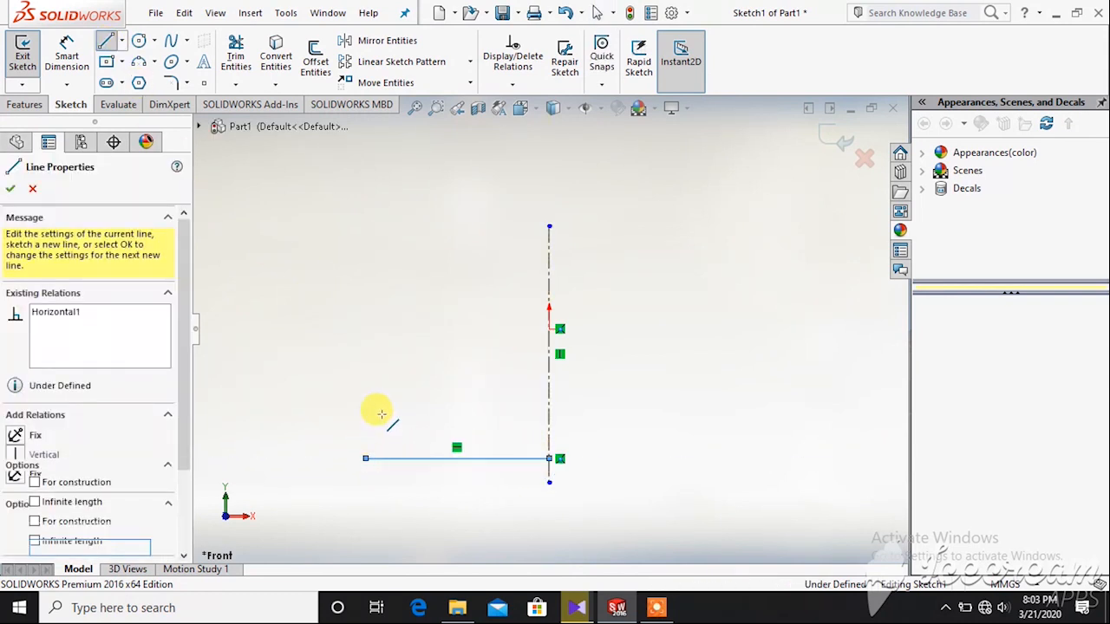
click(365, 269)
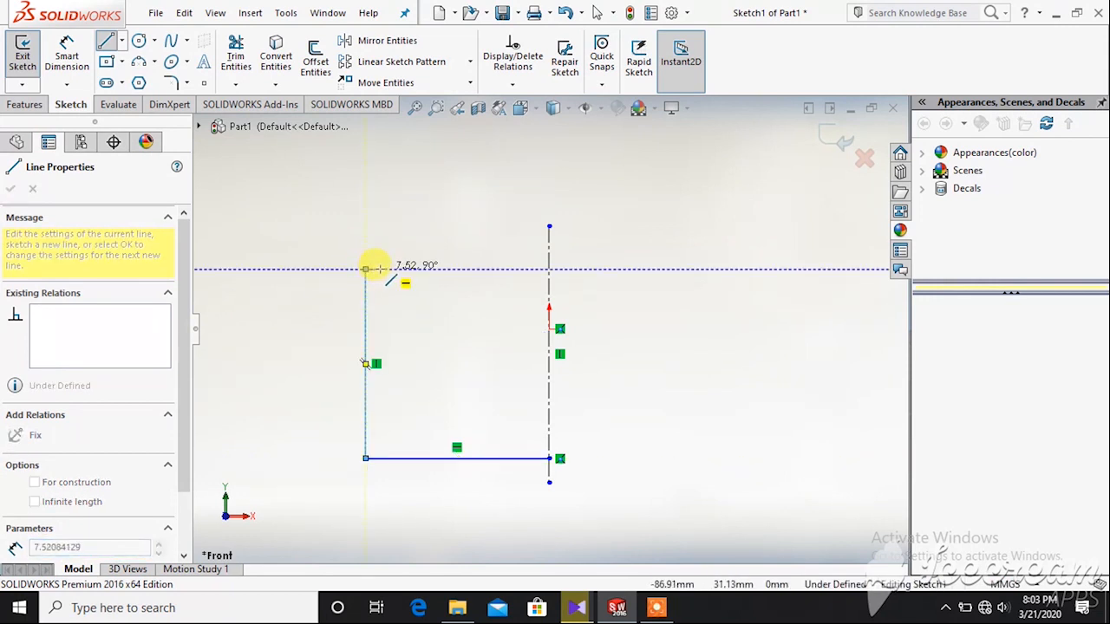
click(380, 269)
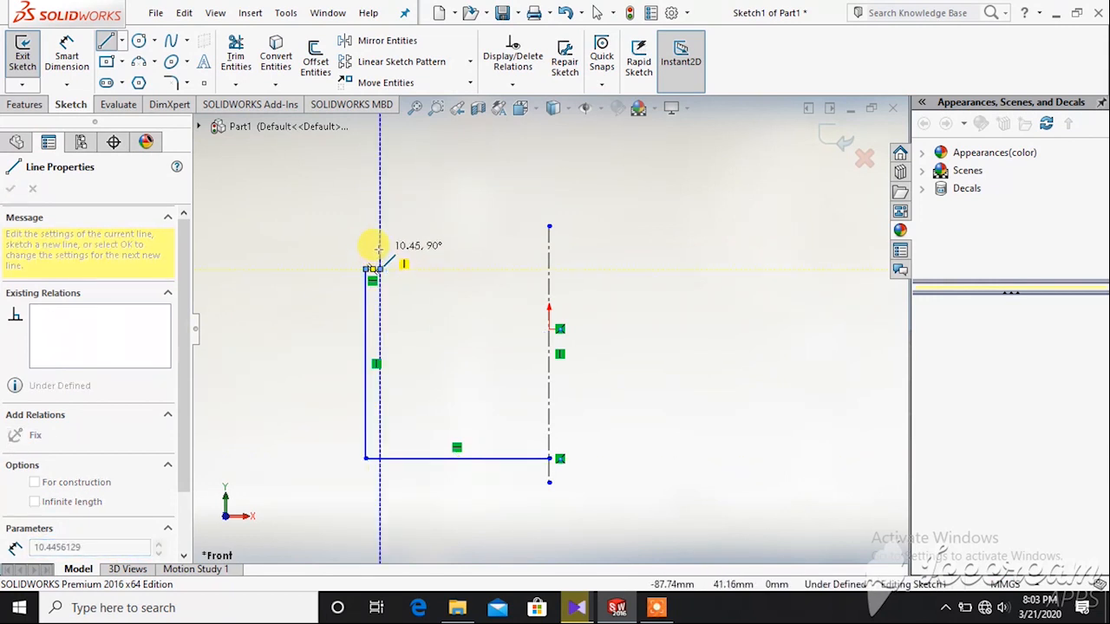
click(379, 249)
click(365, 249)
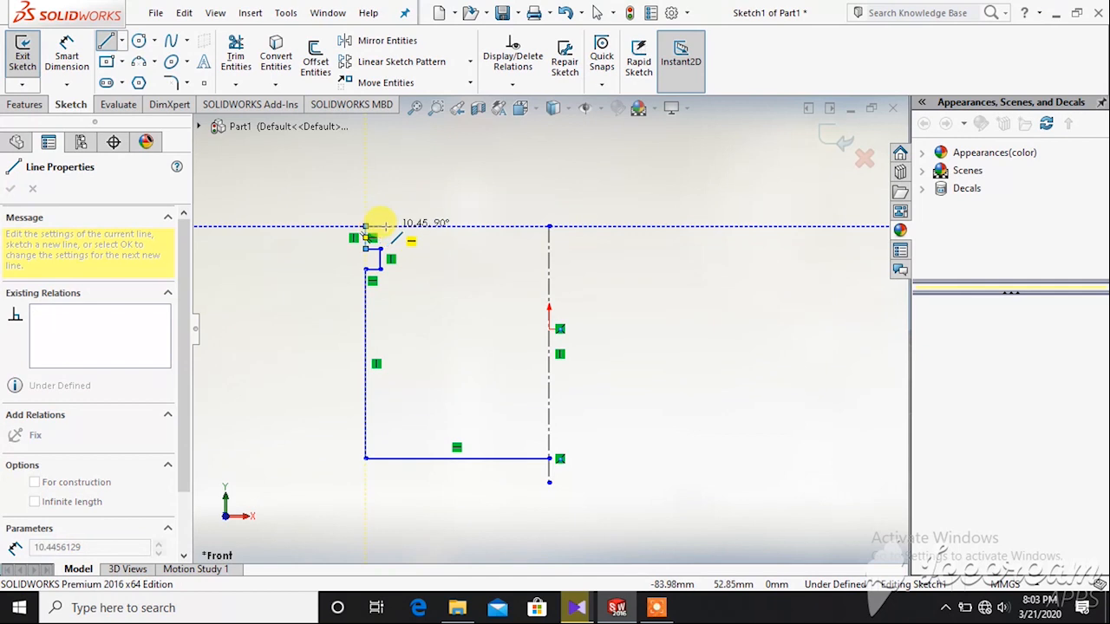
Continue the outline upward with a second groove about 7.5 mm deep and the lower edge and floor of a third
click(379, 227)
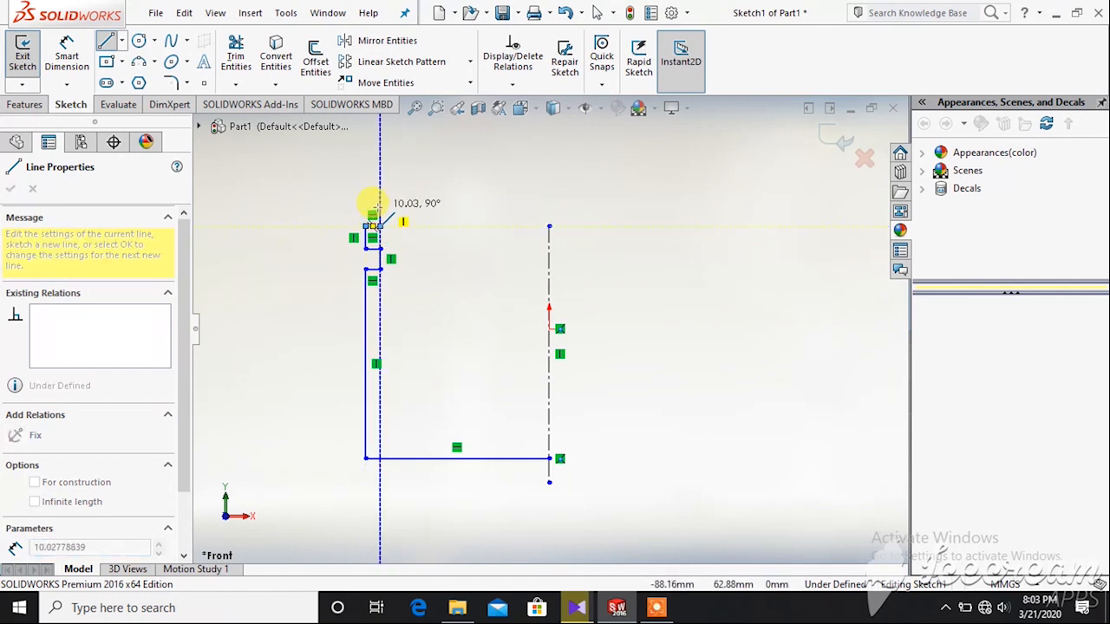
click(366, 207)
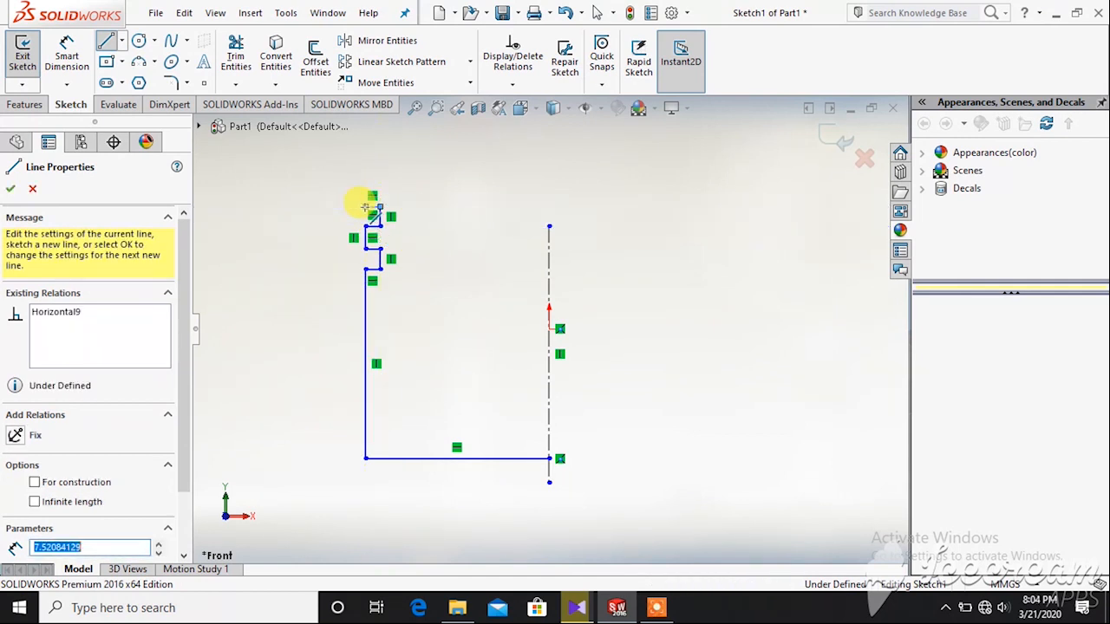
click(367, 191)
click(367, 189)
click(377, 170)
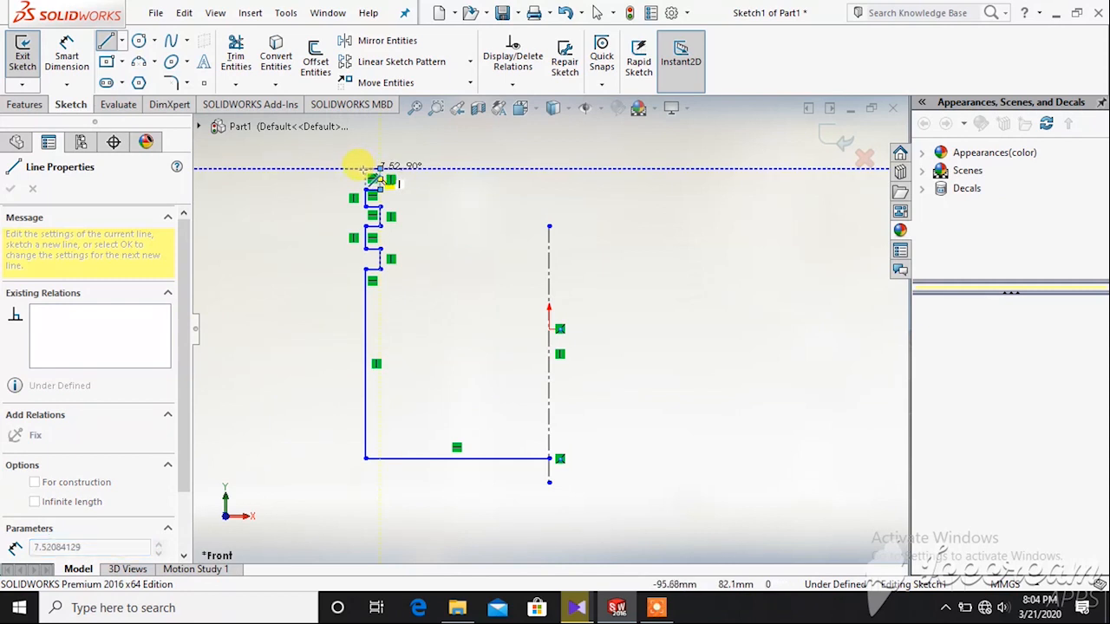
Close the profile with a slightly wider upper land, a horizontal top line about 98 mm long and a vertical line down the centerline
click(357, 168)
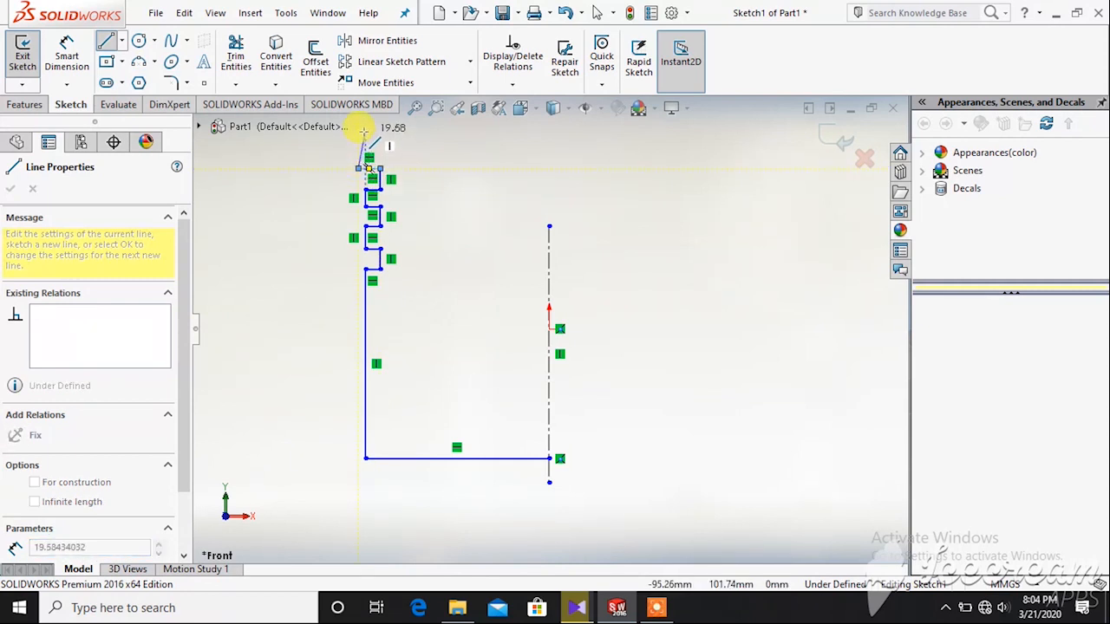
click(355, 136)
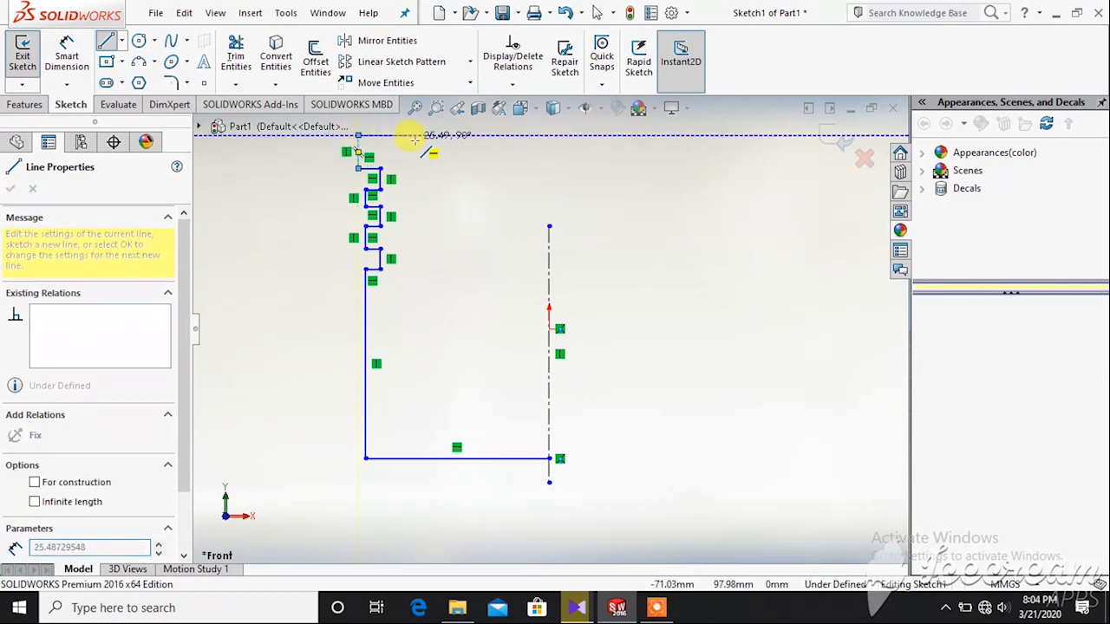
click(549, 136)
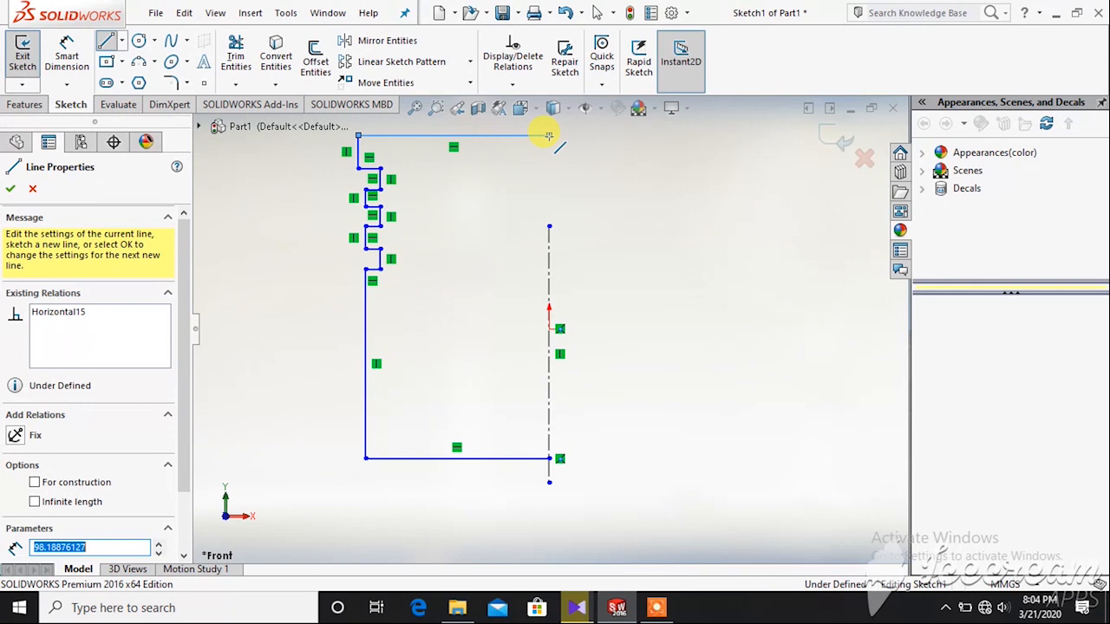
click(547, 458)
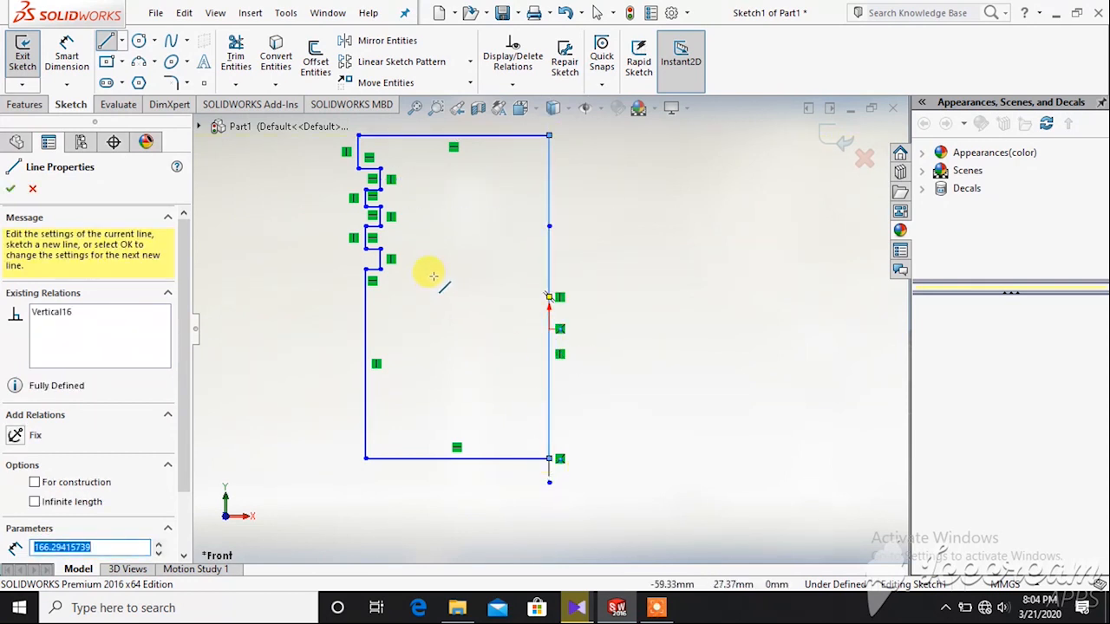
key(Escape)
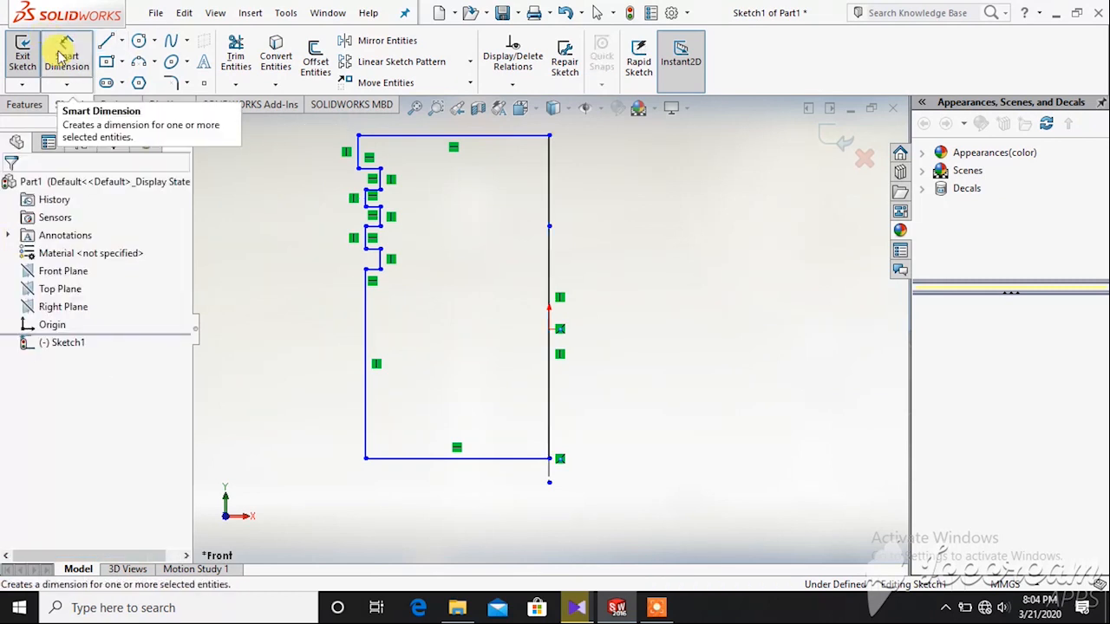
Dimension the profile's bottom line and set its length to 49 mm
click(63, 56)
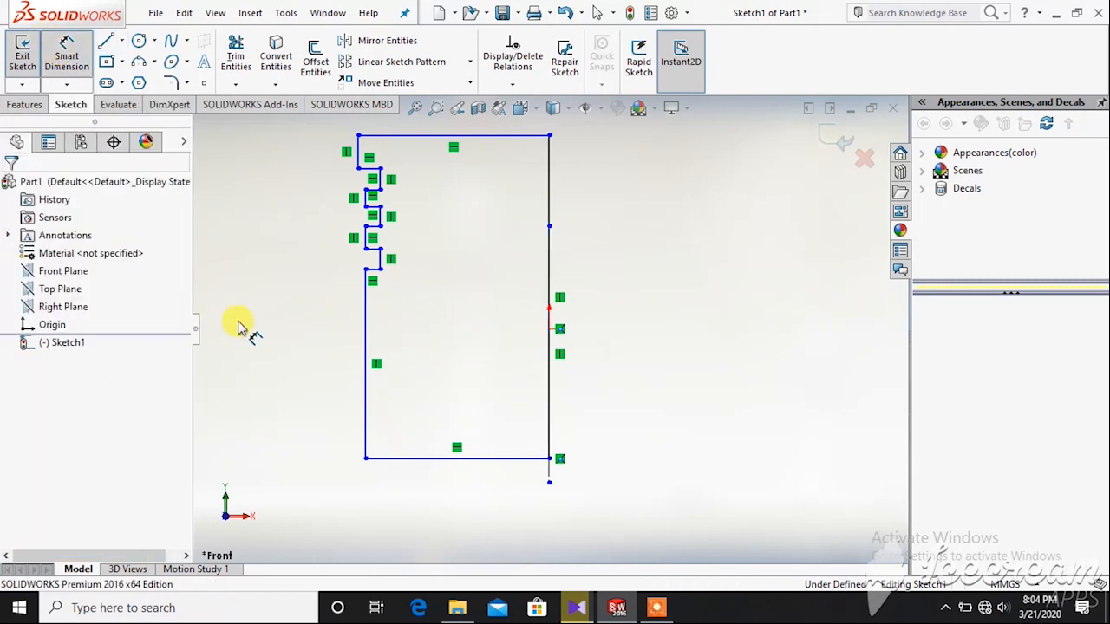
click(468, 459)
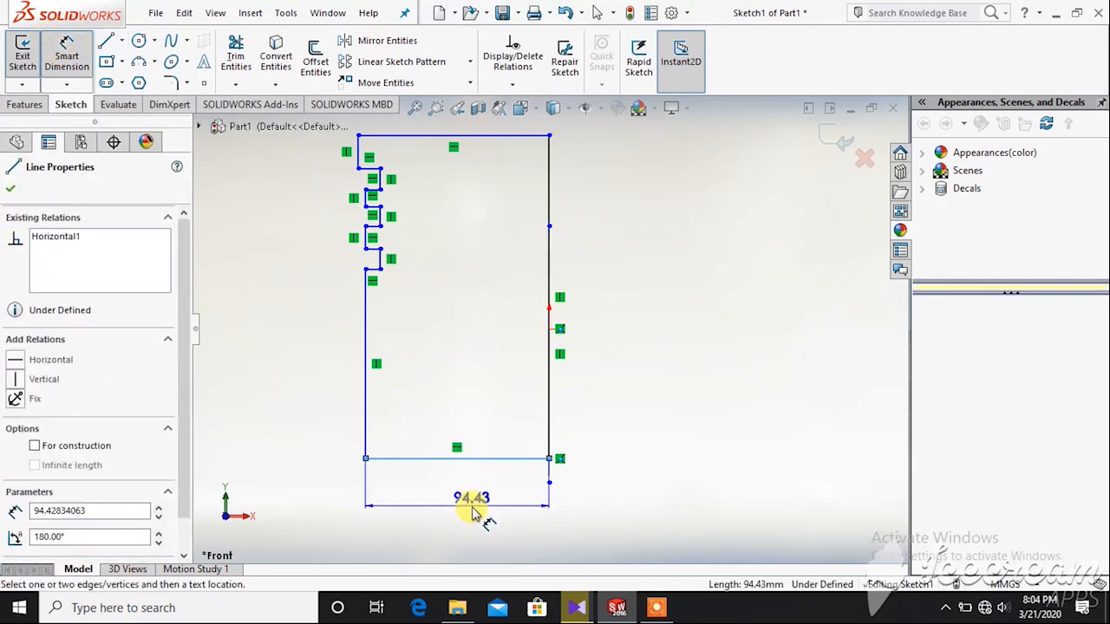
click(472, 514)
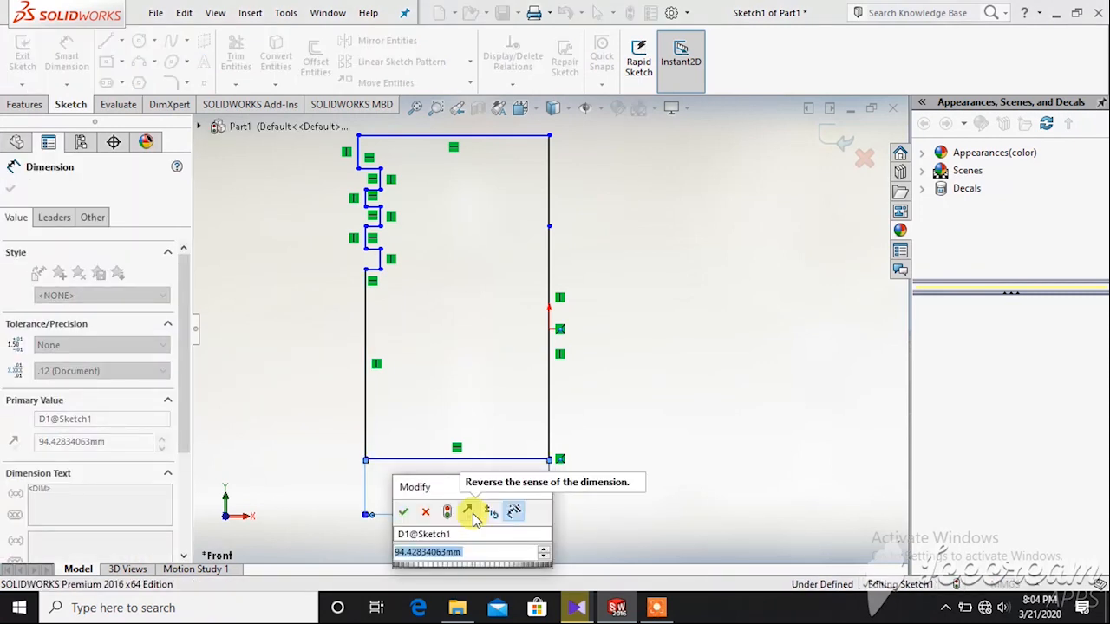
text(98)
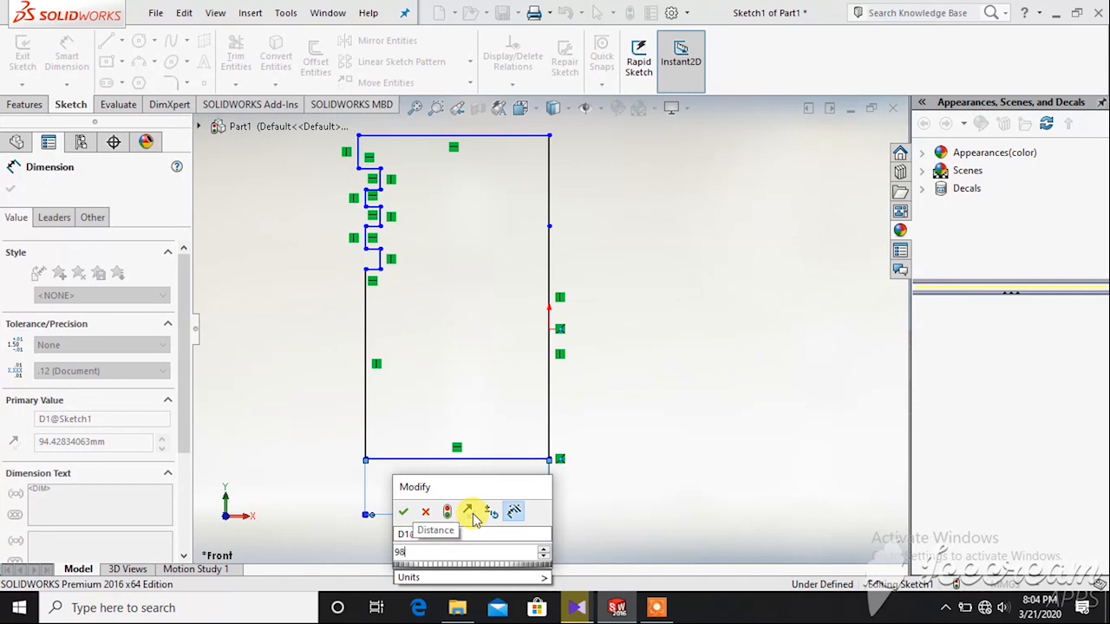
key(BackSpace)
key(BackSpace)
text(49)
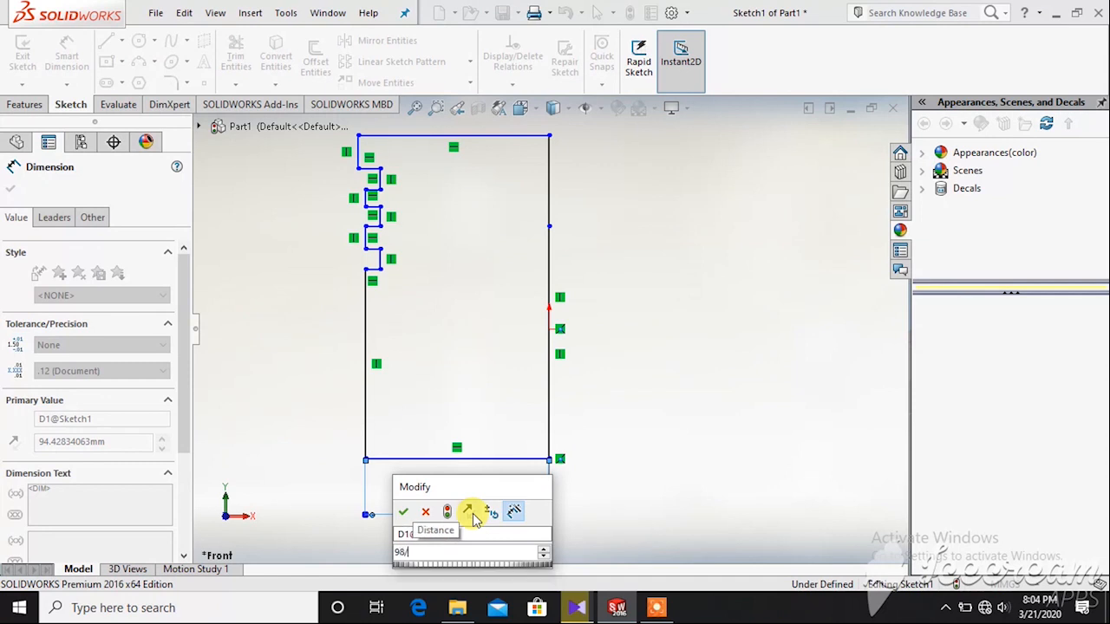
key(Return)
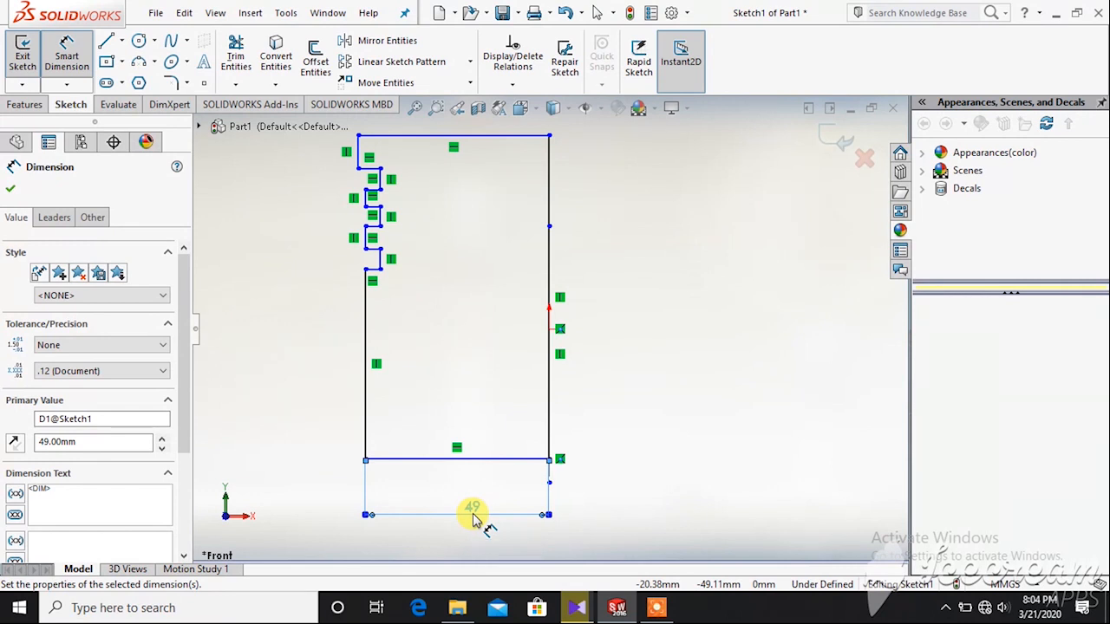
Dimension the distance from the lowest groove's floor to the center axis as 45 mm
click(381, 271)
click(550, 275)
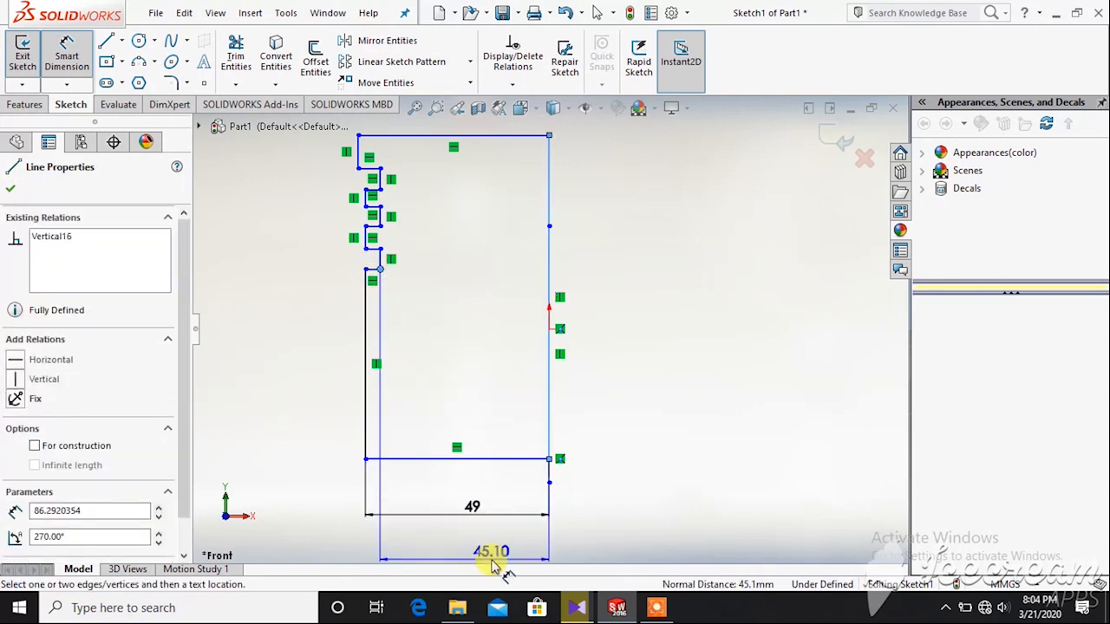
click(491, 501)
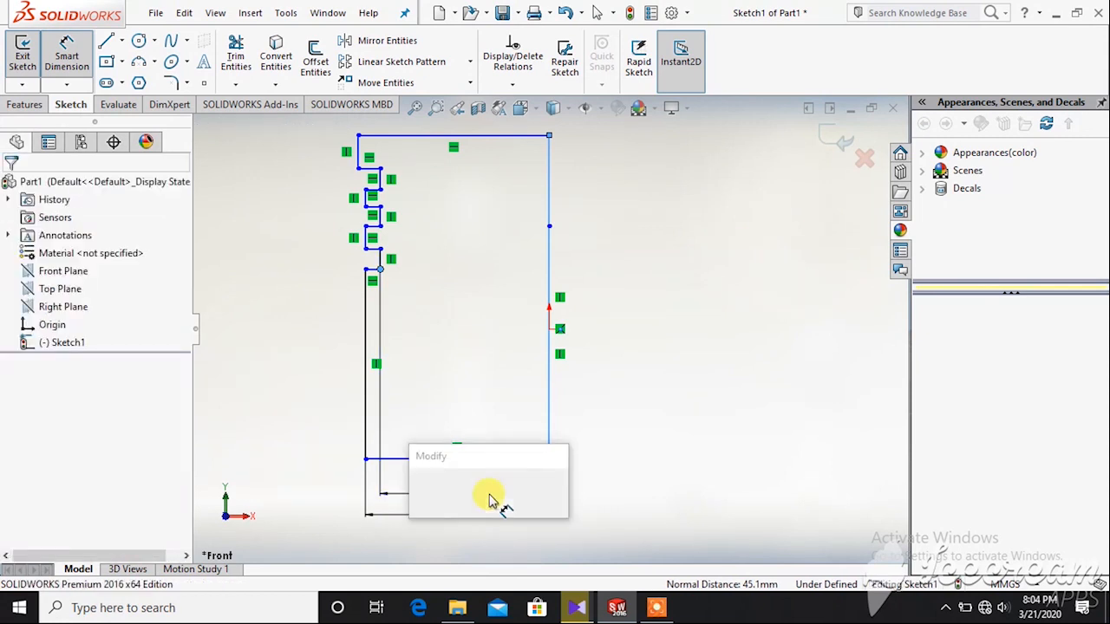
text(45)
key(Return)
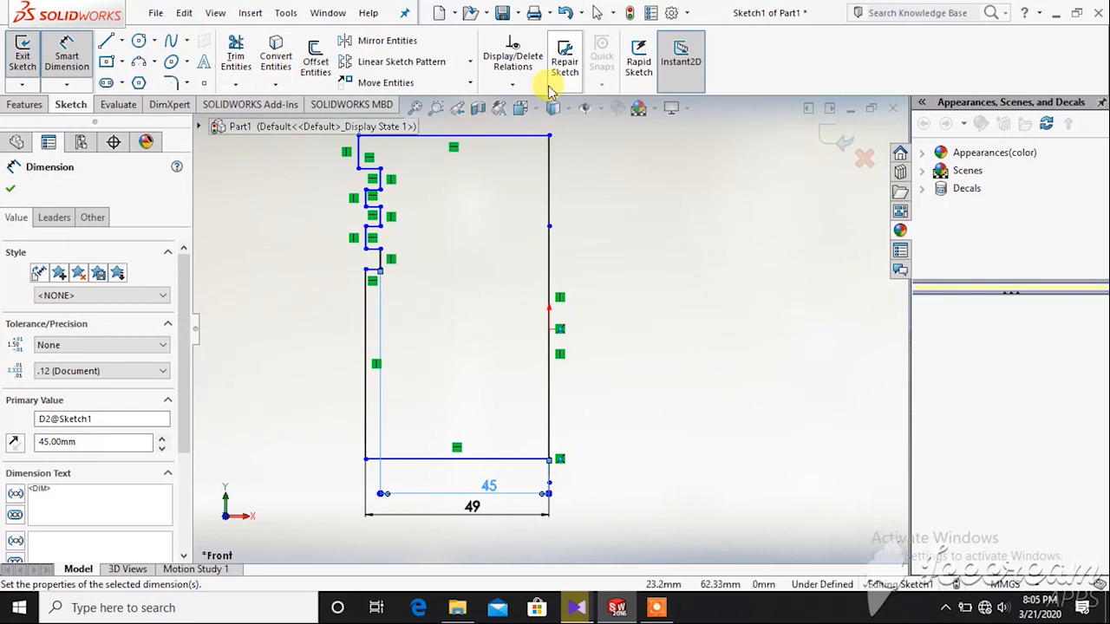
Make the vertical floor lines of the three grooves collinear, leaving the 45 mm dimension out of the relation's selected entities
click(512, 84)
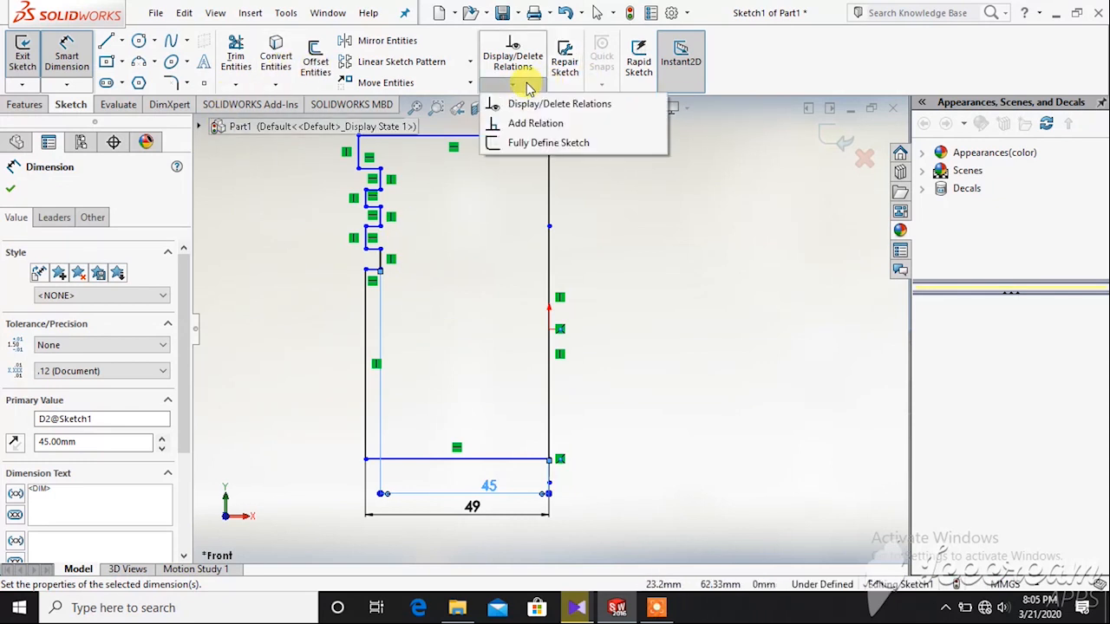
click(547, 127)
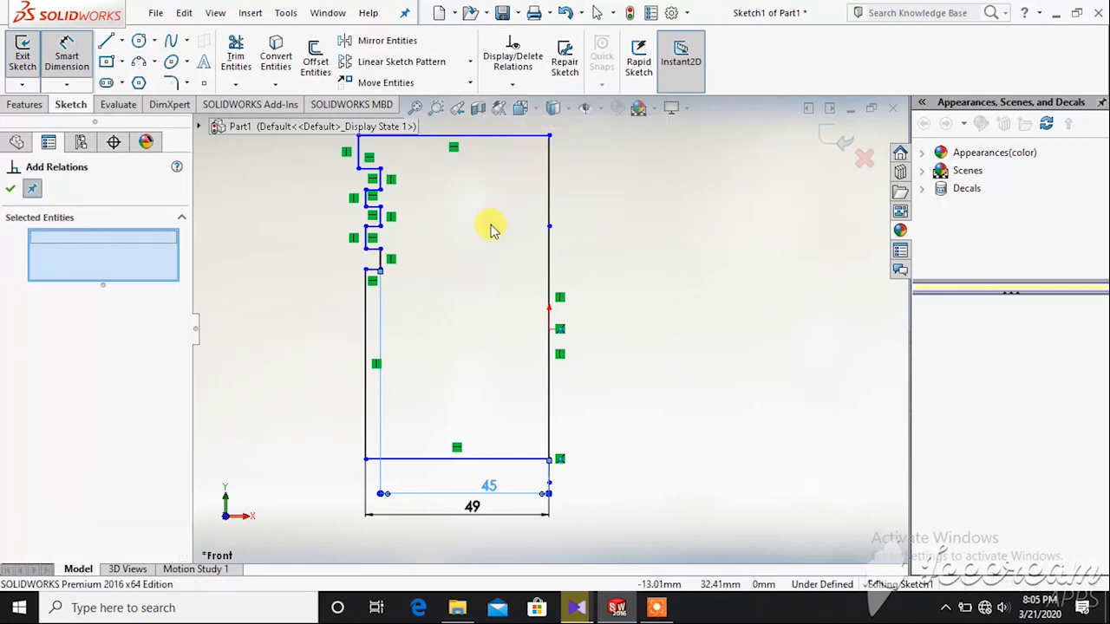
click(379, 263)
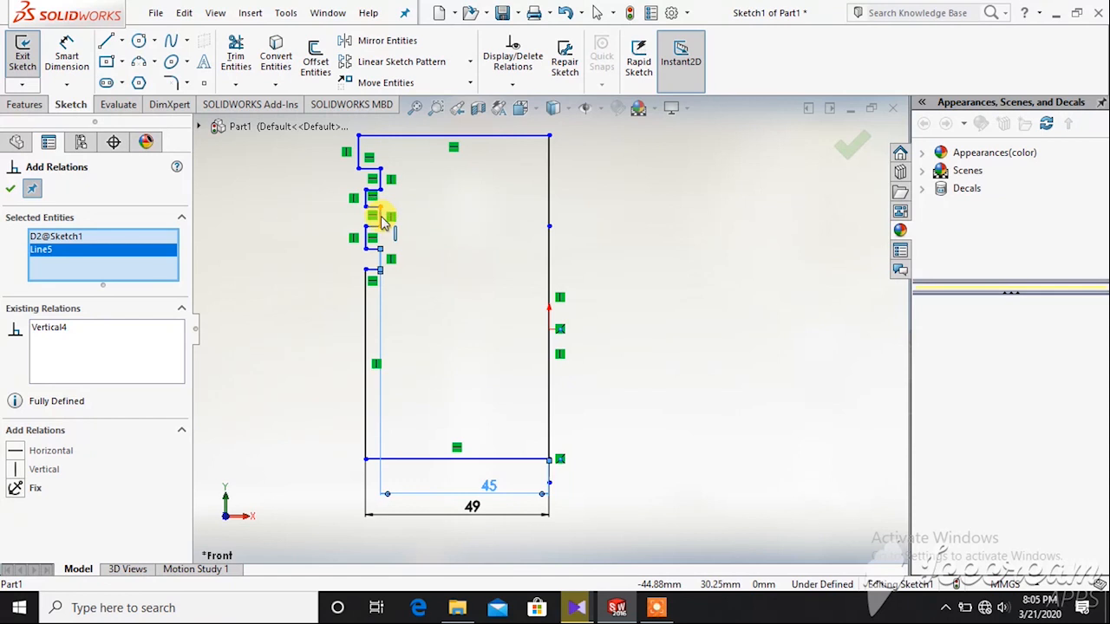
click(381, 219)
click(116, 236)
key(Delete)
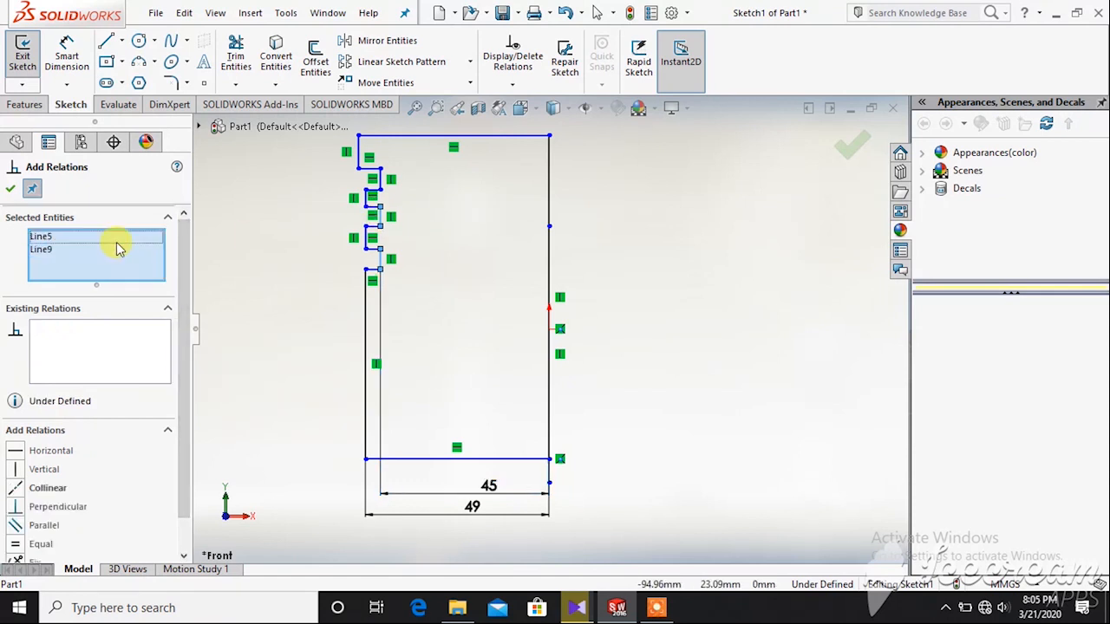
click(379, 180)
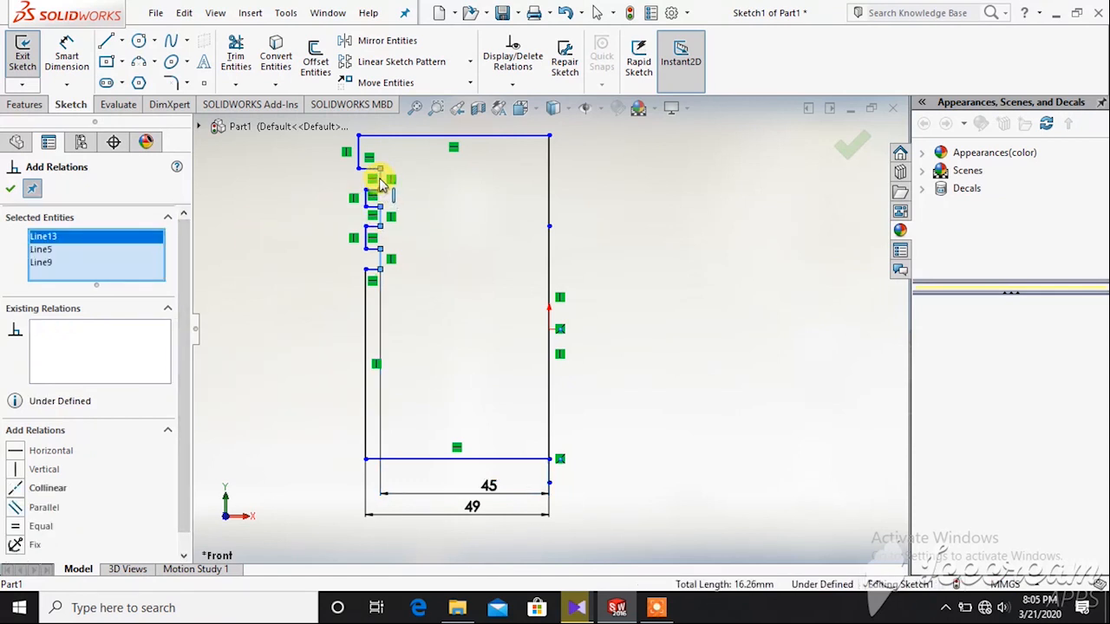
click(21, 491)
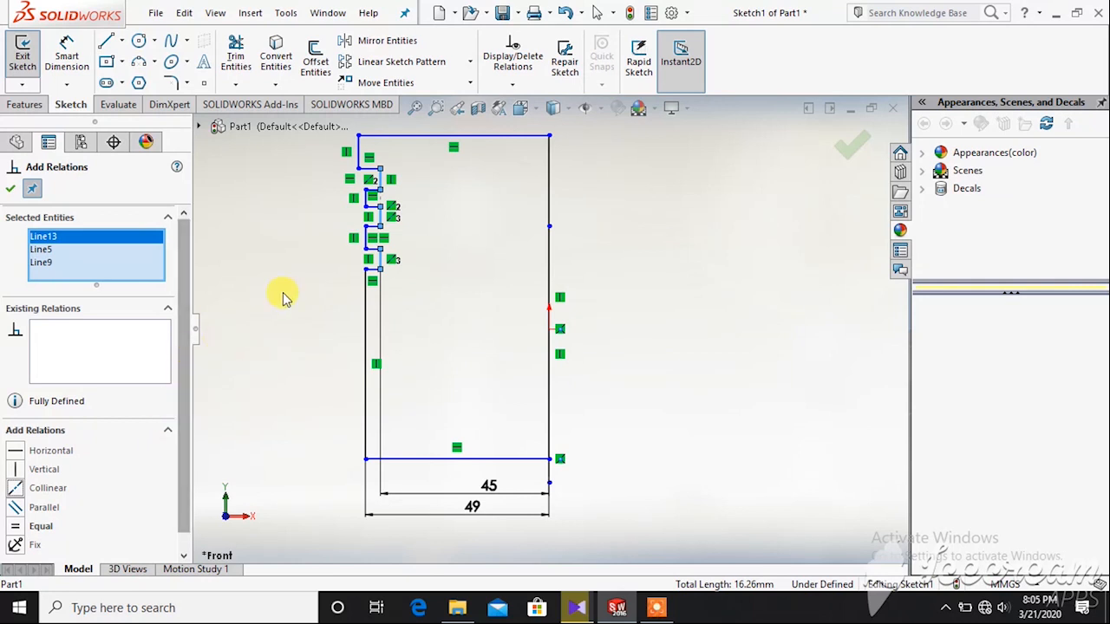
Clear the relation's previous entities and make the two land lines between the grooves and the top land's outer vertical line collinear
click(75, 264)
key(Delete)
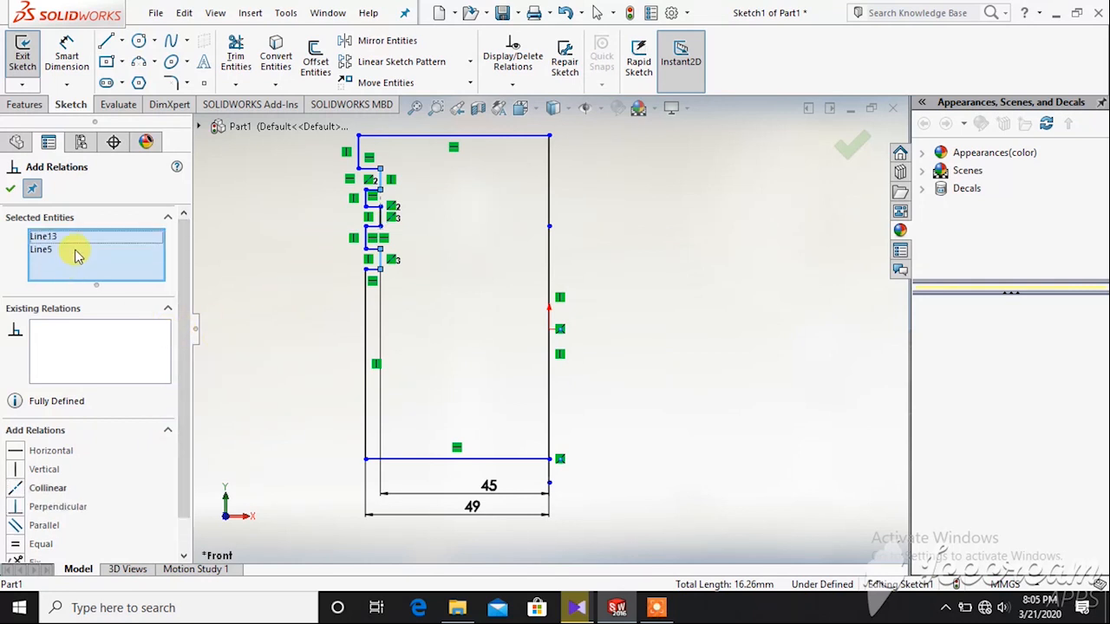
click(79, 250)
key(Delete)
click(85, 241)
key(Delete)
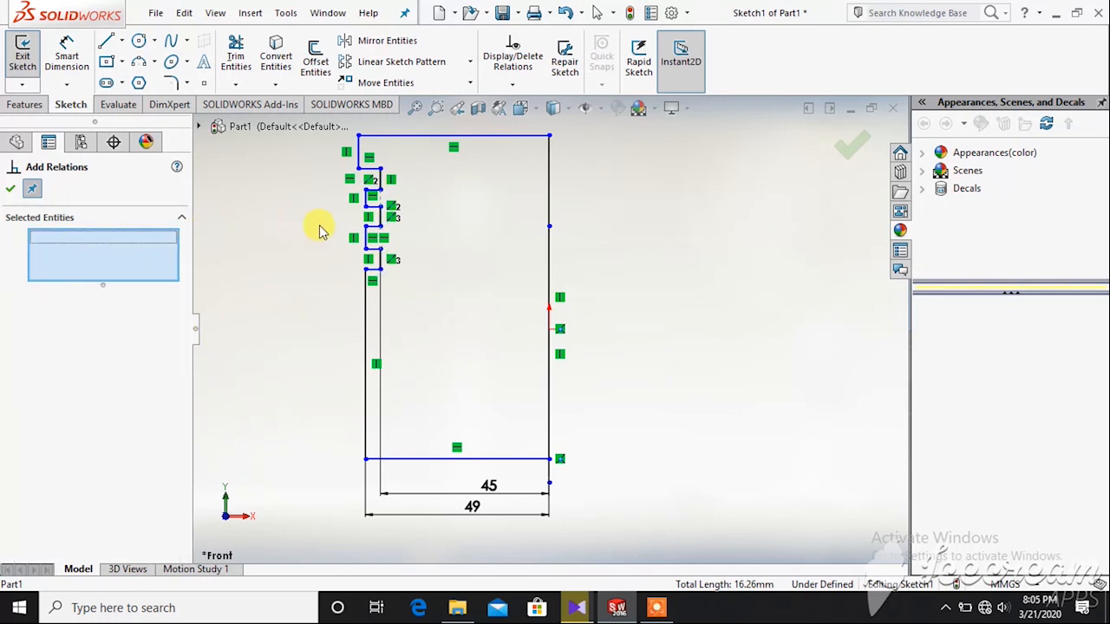
click(372, 235)
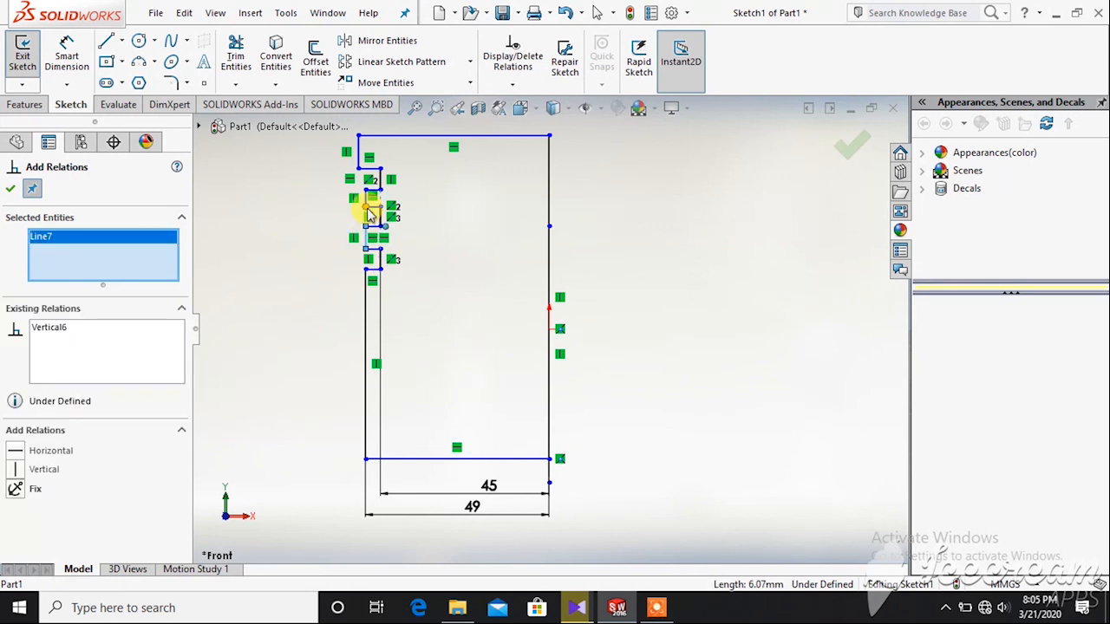
click(369, 198)
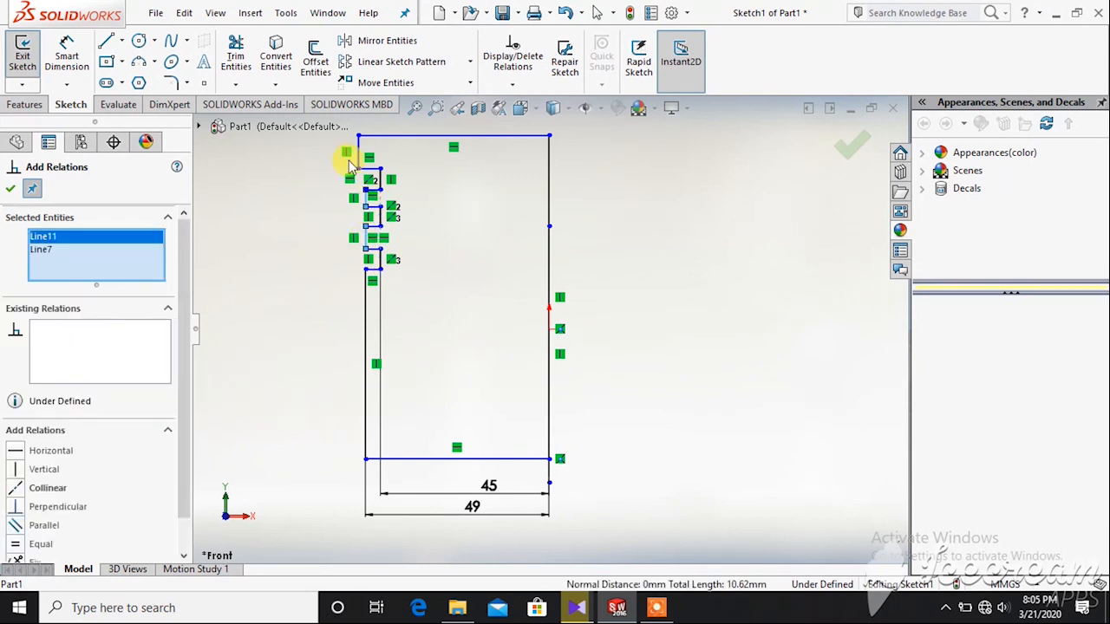
click(360, 162)
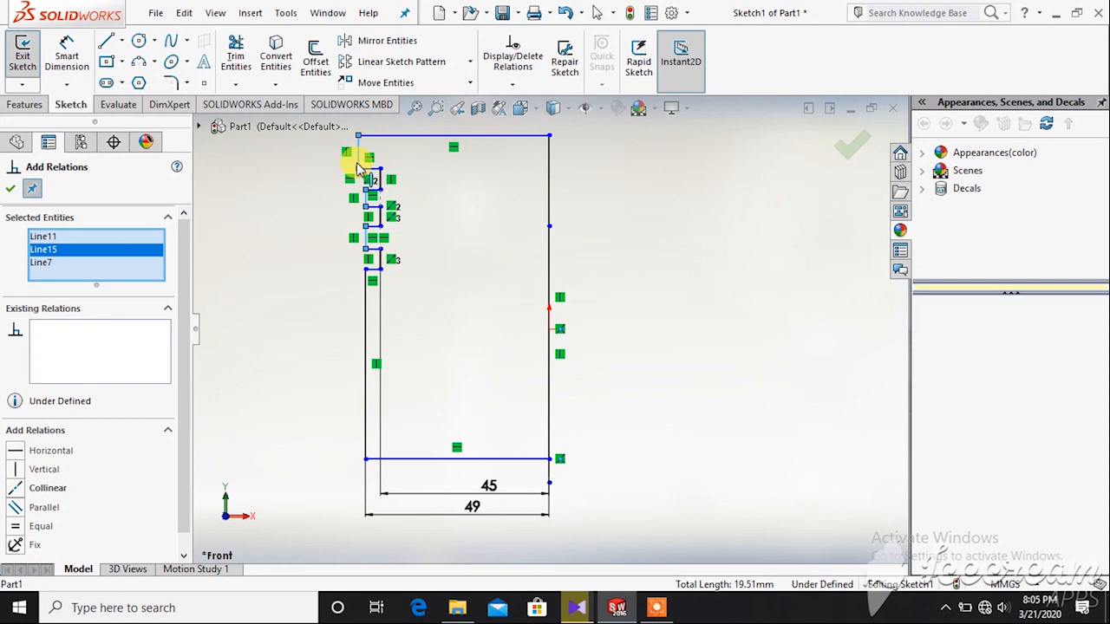
click(19, 490)
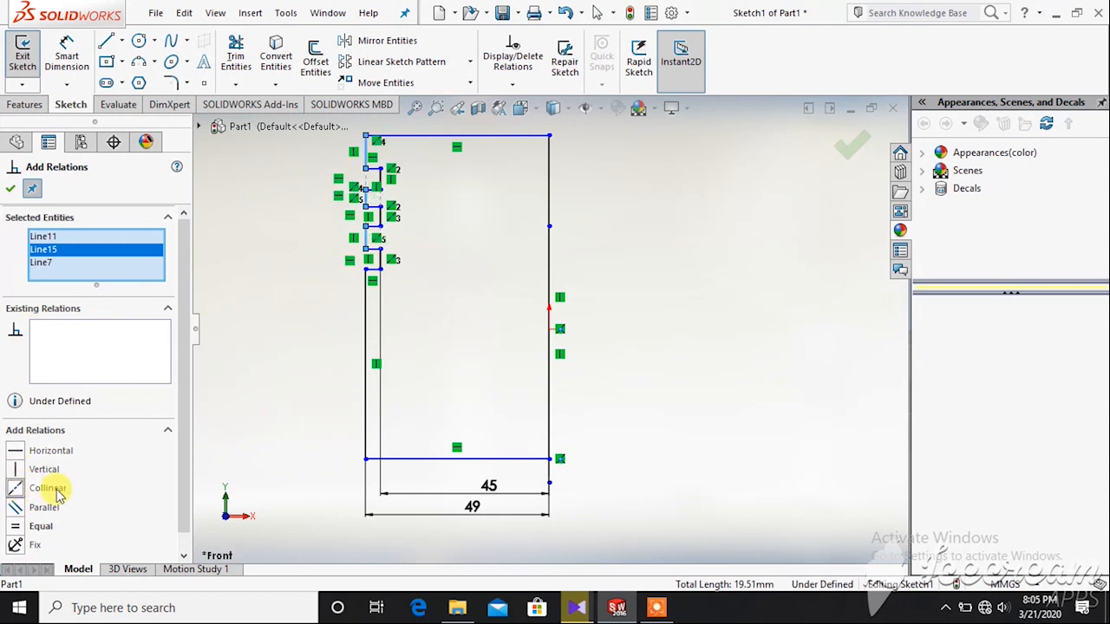
click(11, 189)
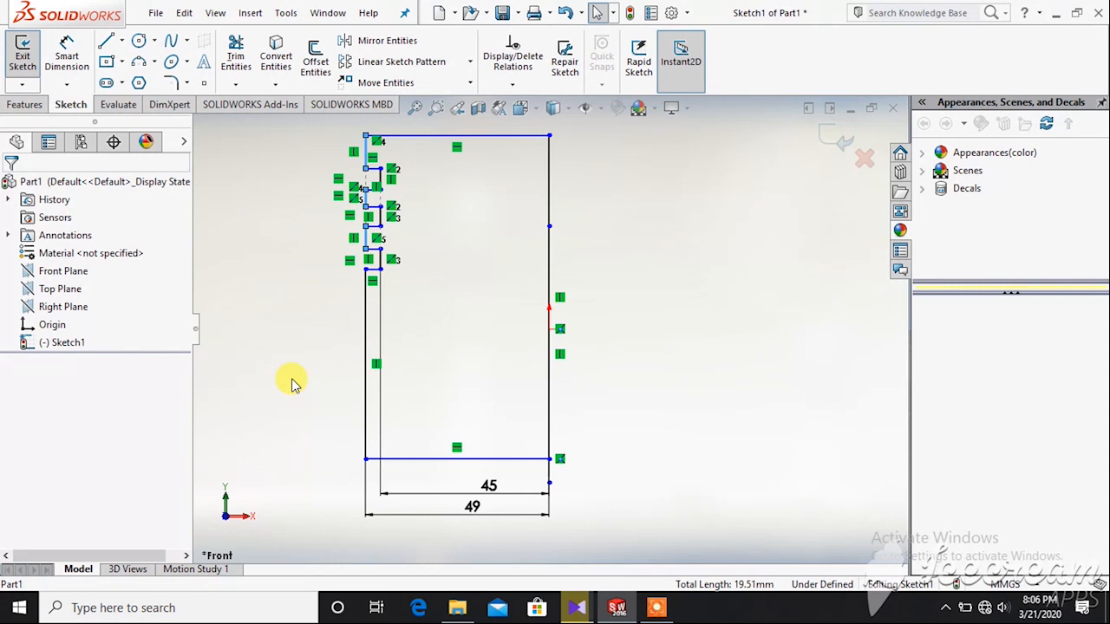
click(573, 582)
click(579, 585)
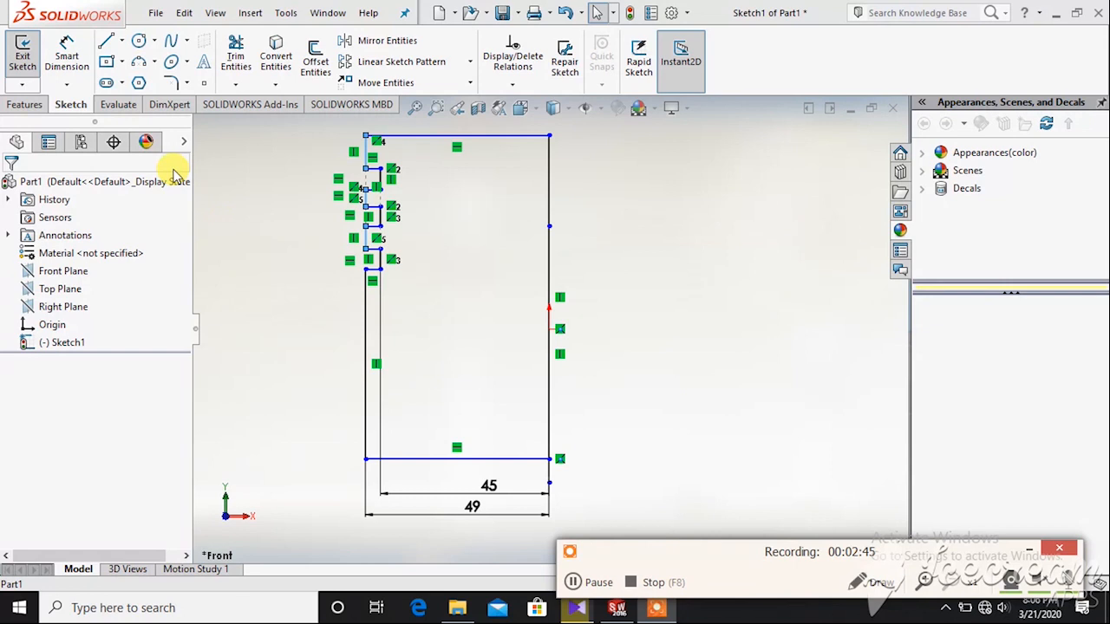
Dimension the long outer vertical line below the lowest groove and set its length to 66 mm
click(67, 61)
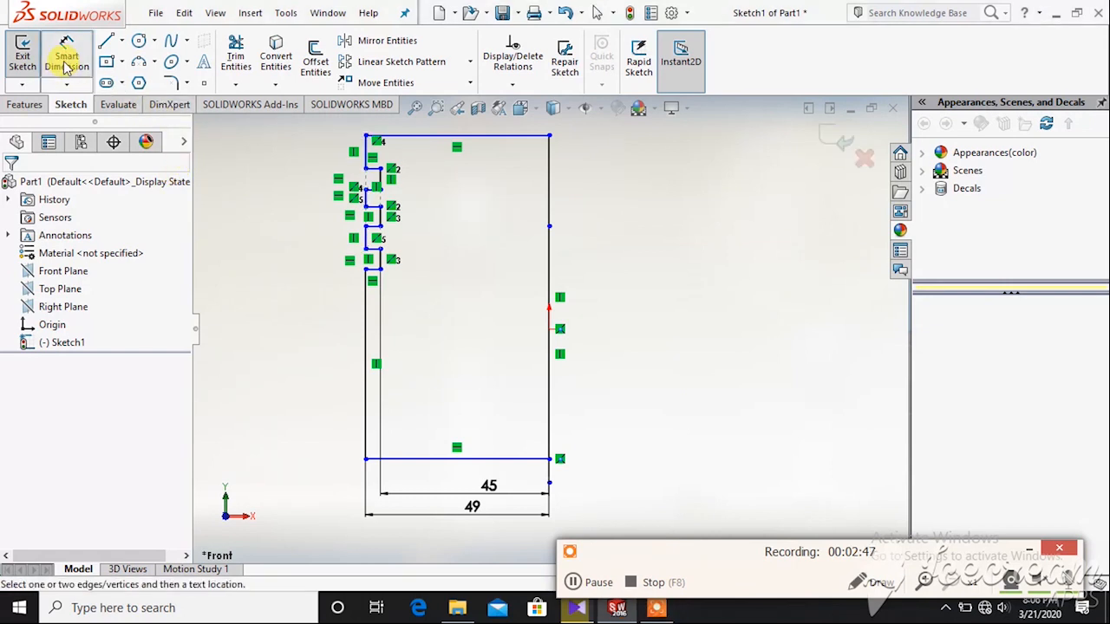
click(367, 292)
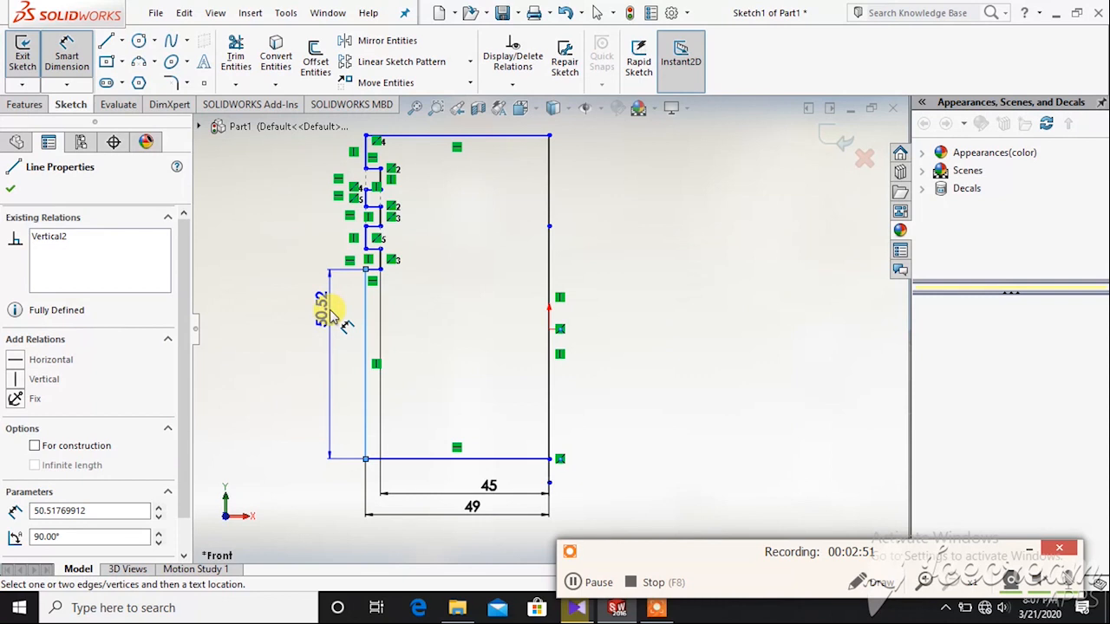
click(332, 316)
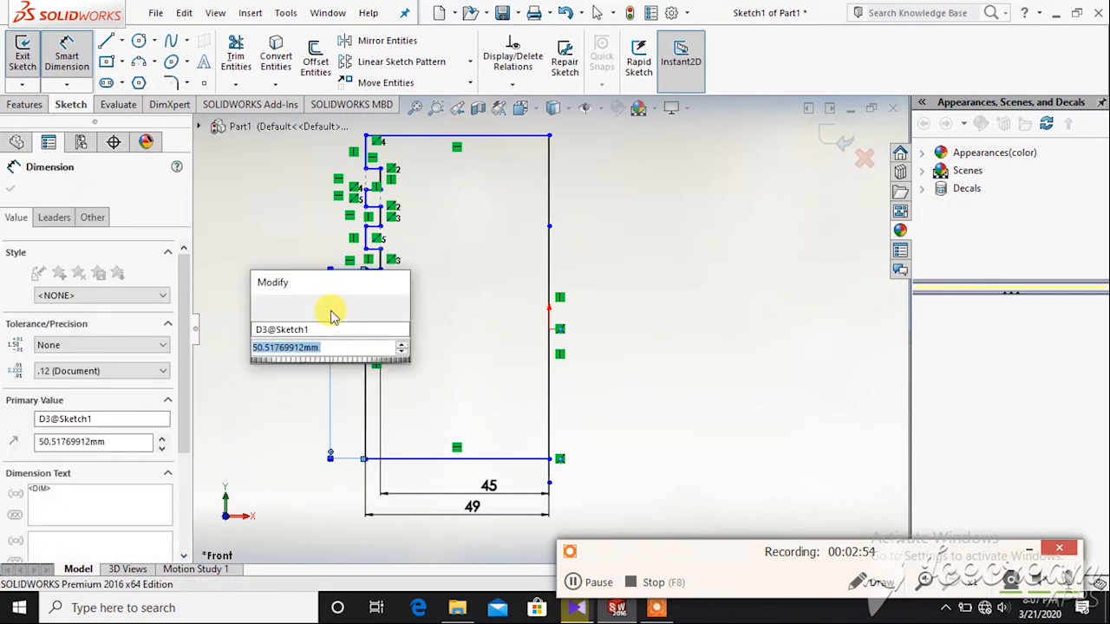
text(66)
key(Return)
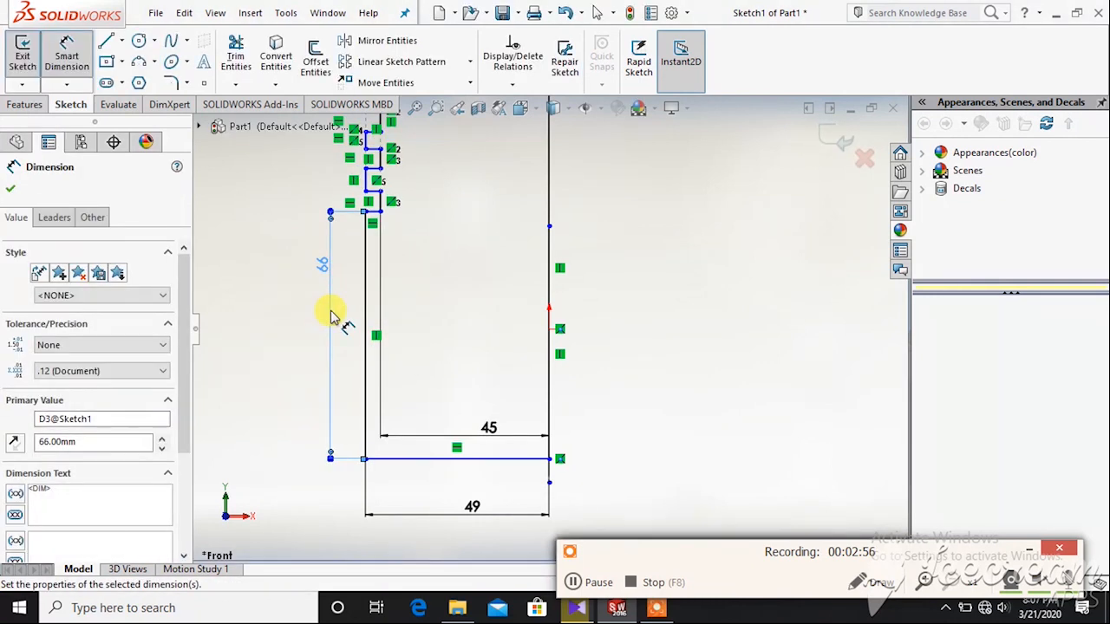
Dimension the height from the profile's bottom outer corner to the lowest groove's upper outer corner as 69 mm
click(366, 189)
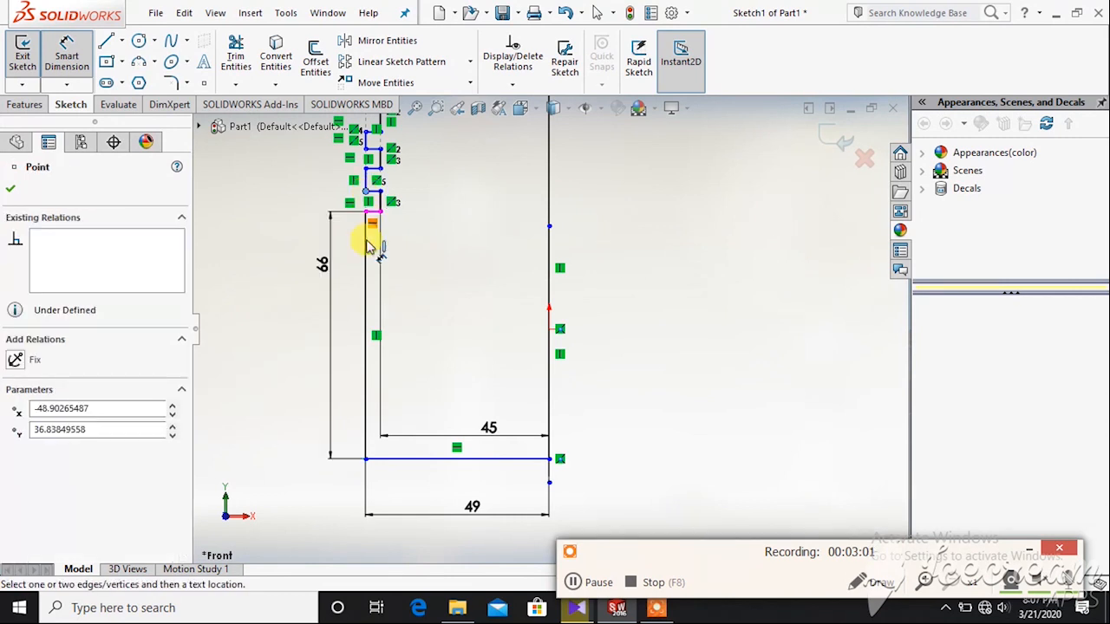
click(366, 459)
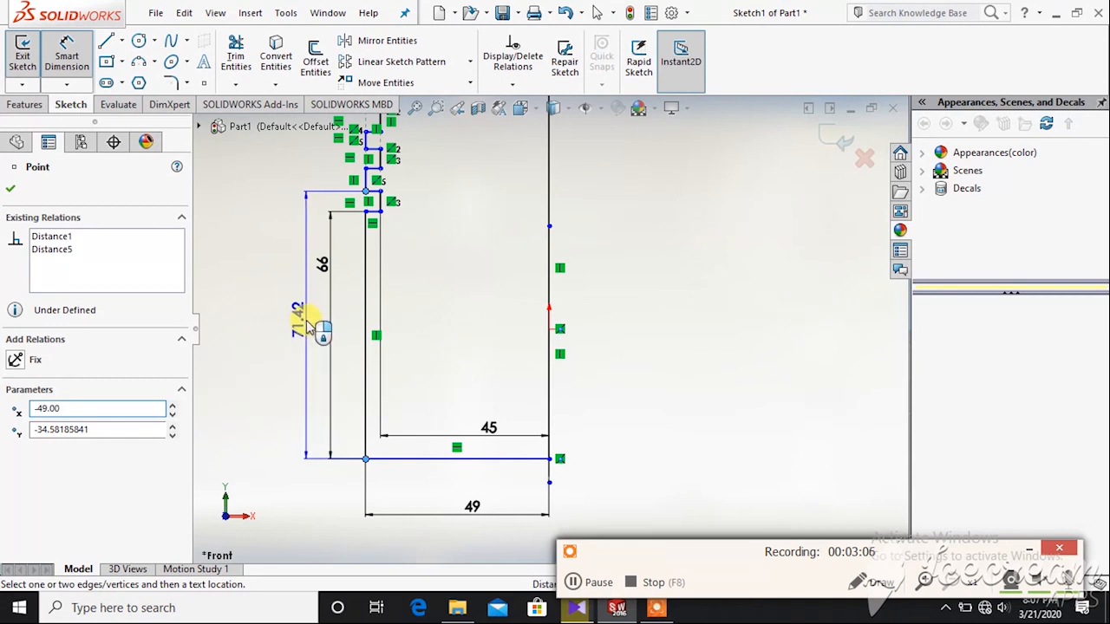
click(306, 320)
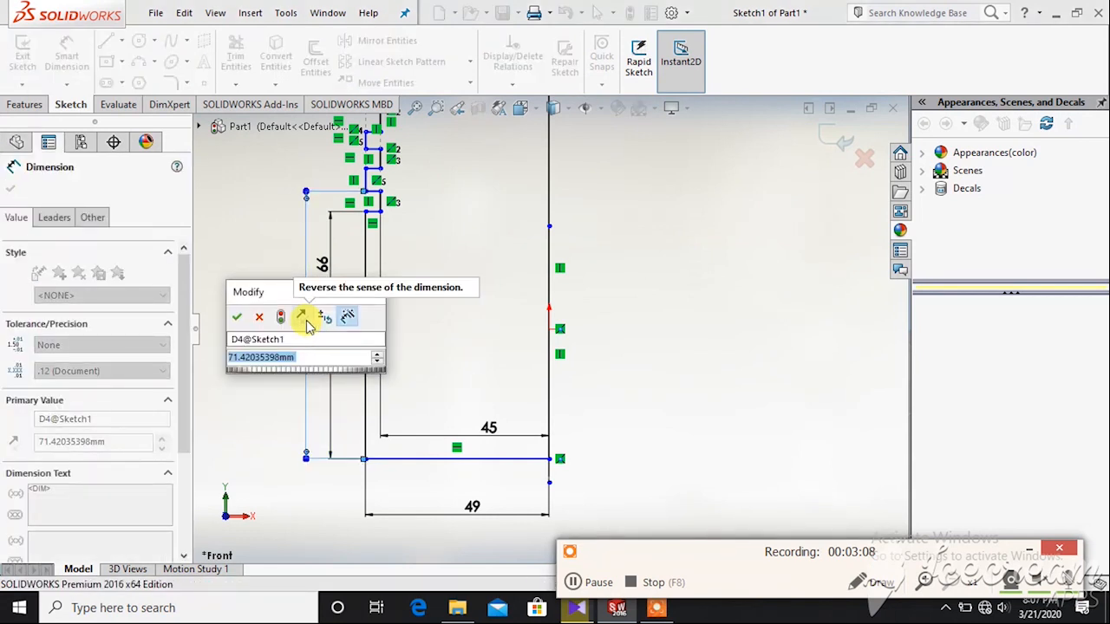
text(69)
key(Return)
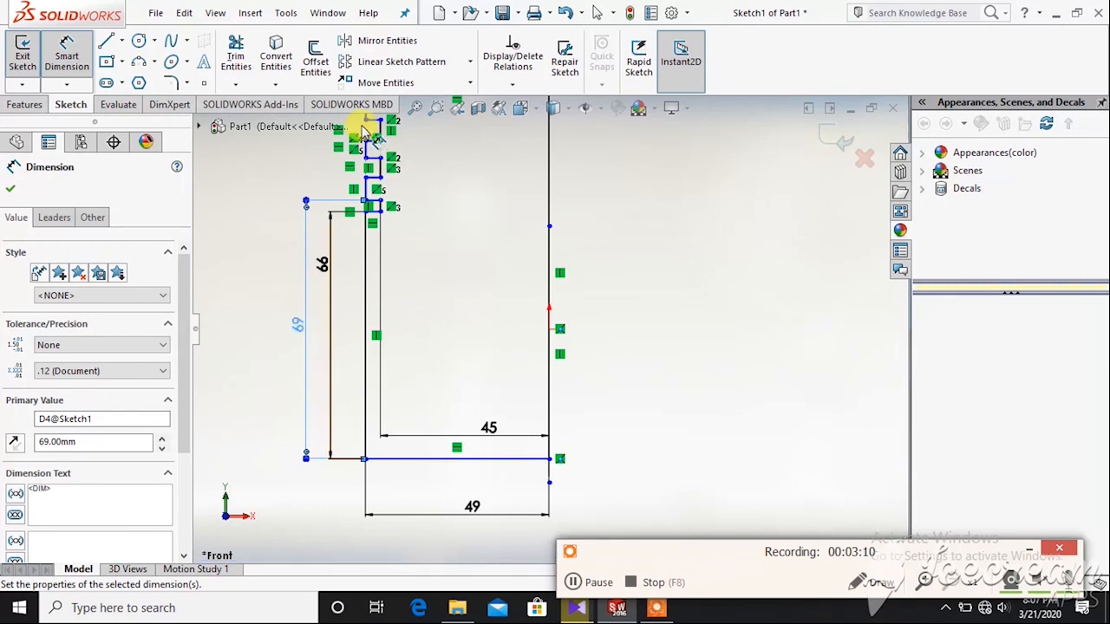
Dimension the height from the bottom outer corner to the middle groove's lower outer corner as 72 mm
click(367, 180)
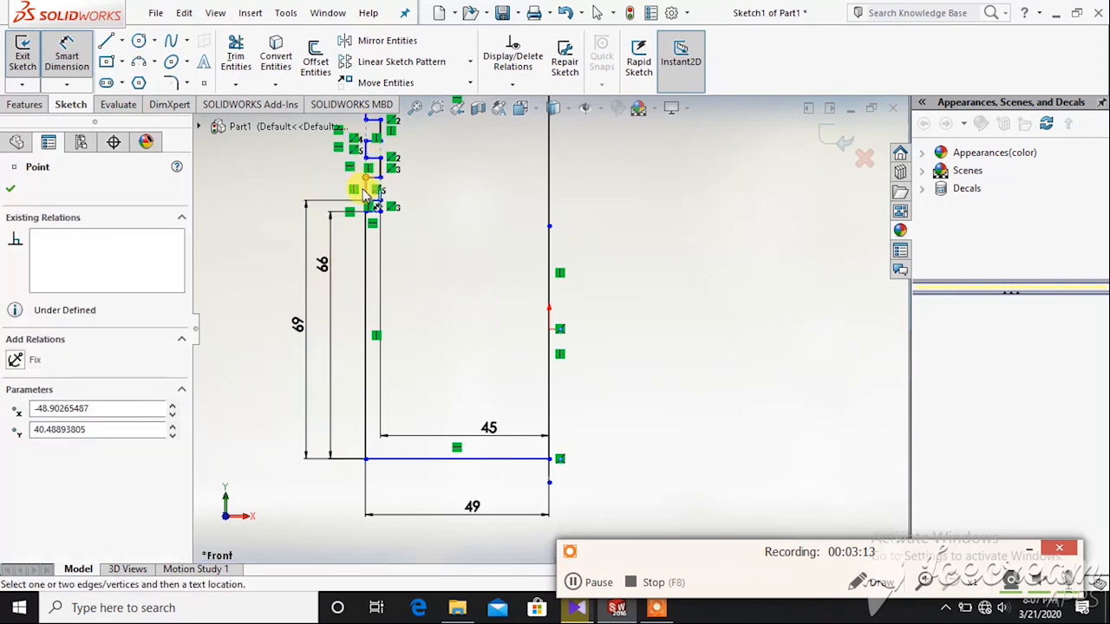
click(366, 460)
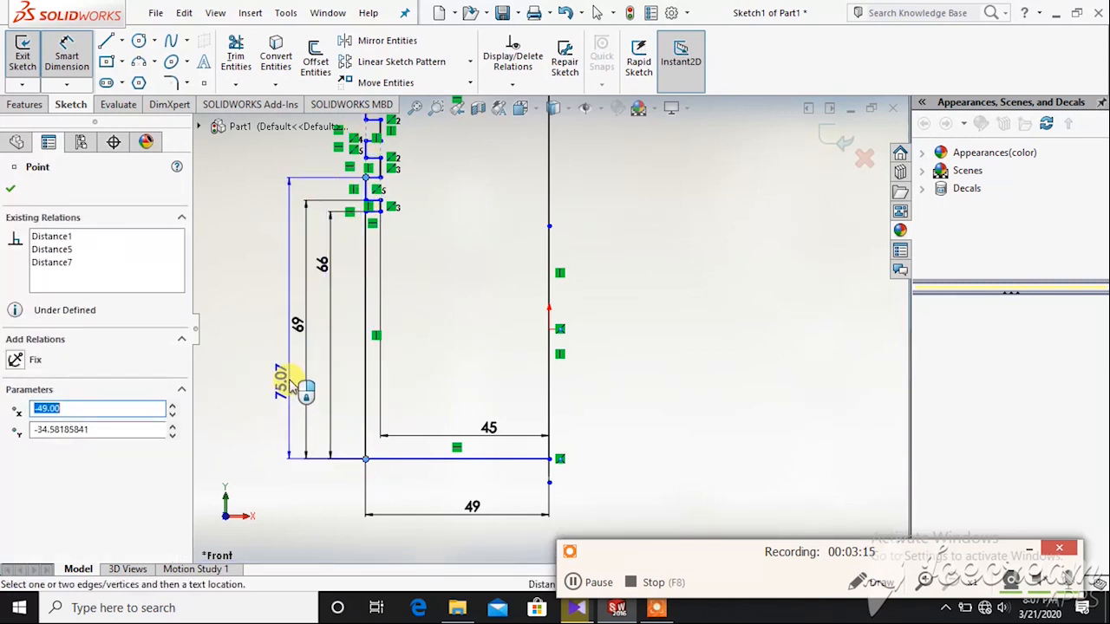
click(297, 335)
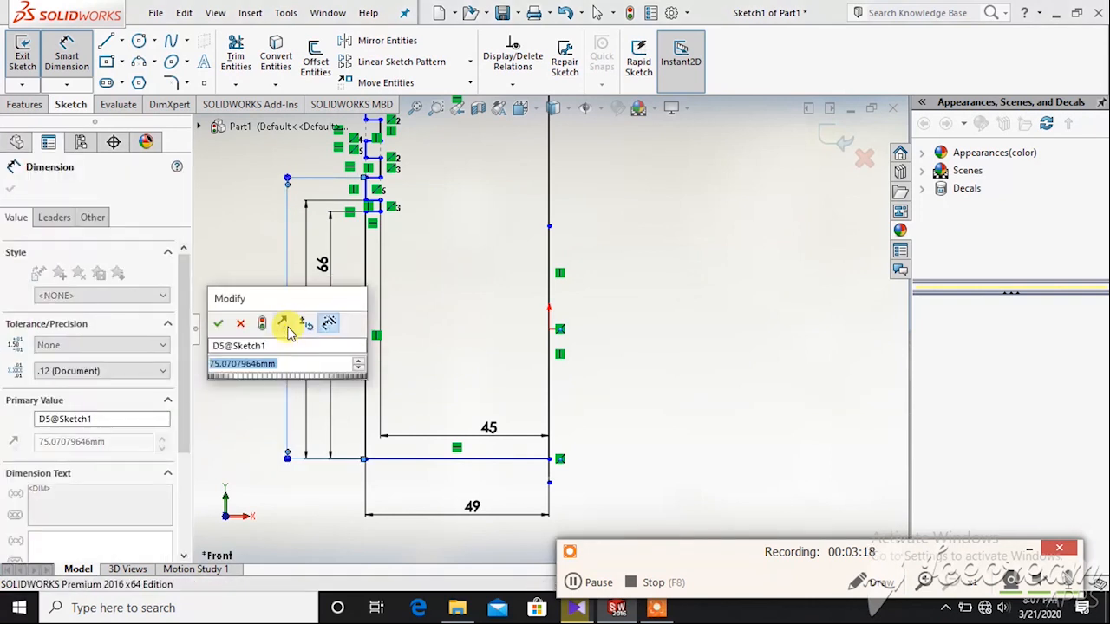
text(72)
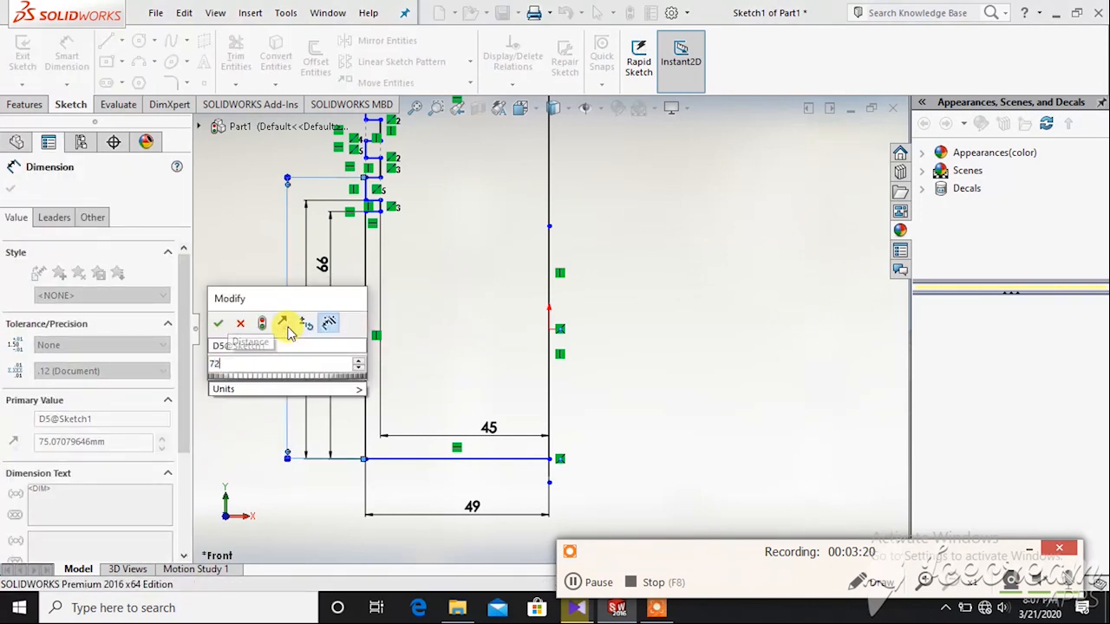
key(Return)
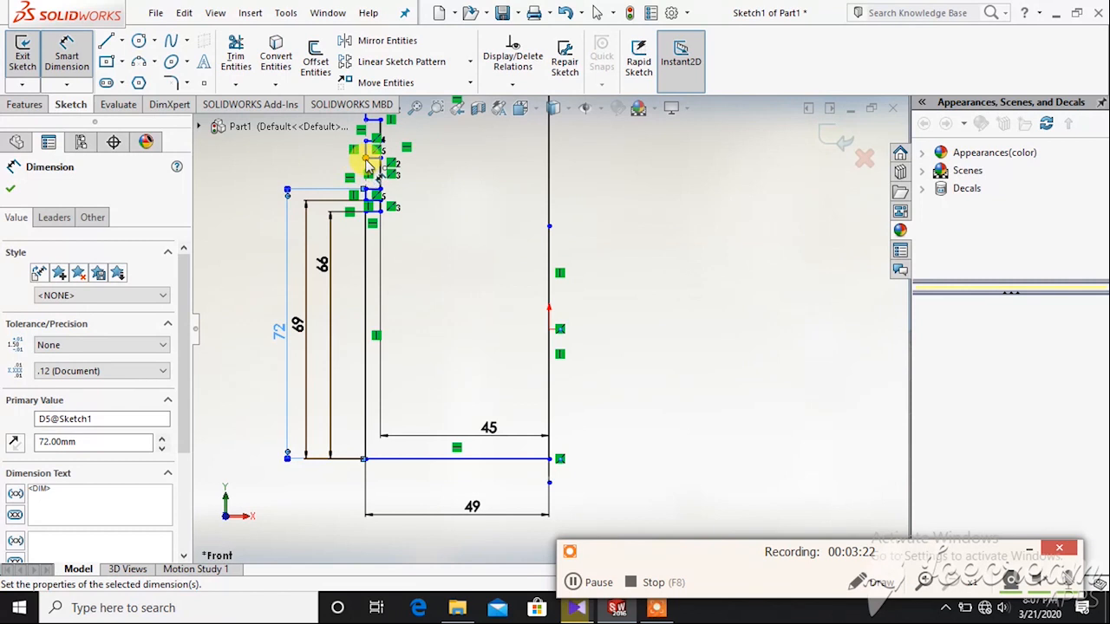
Dimension the height from the bottom outer corner to the middle groove's upper outer corner as 74 mm
click(366, 158)
click(365, 460)
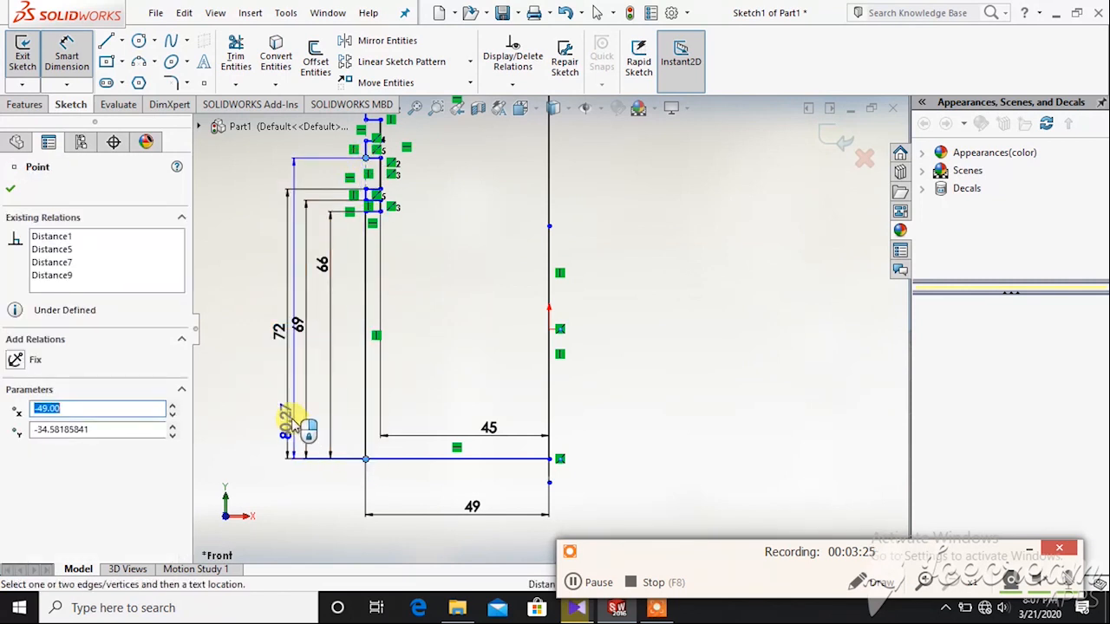
click(276, 334)
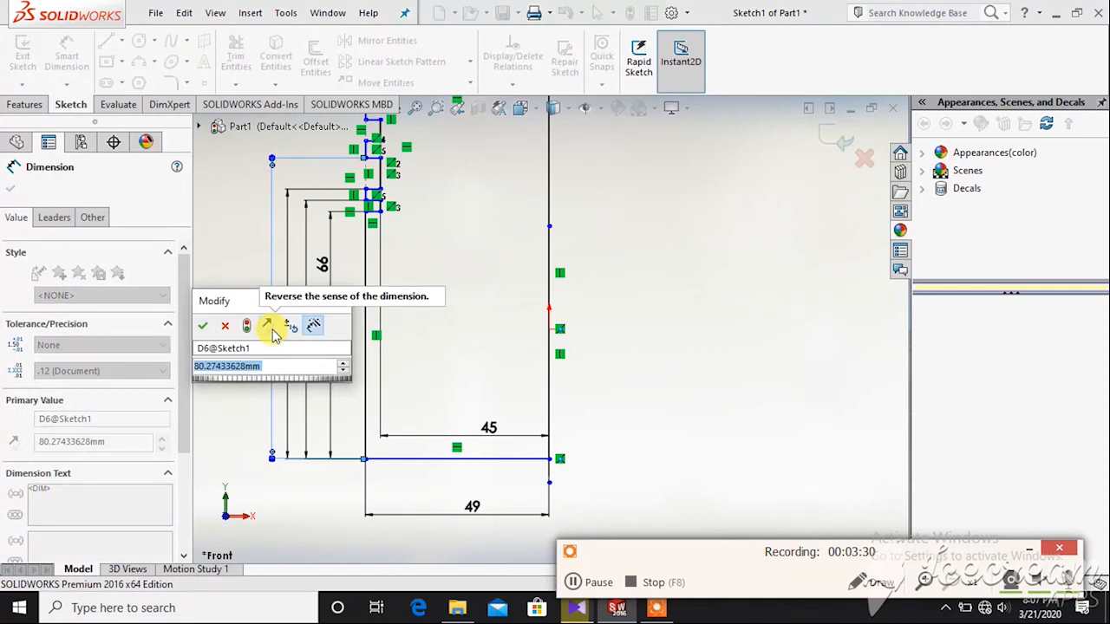
text(74)
key(Return)
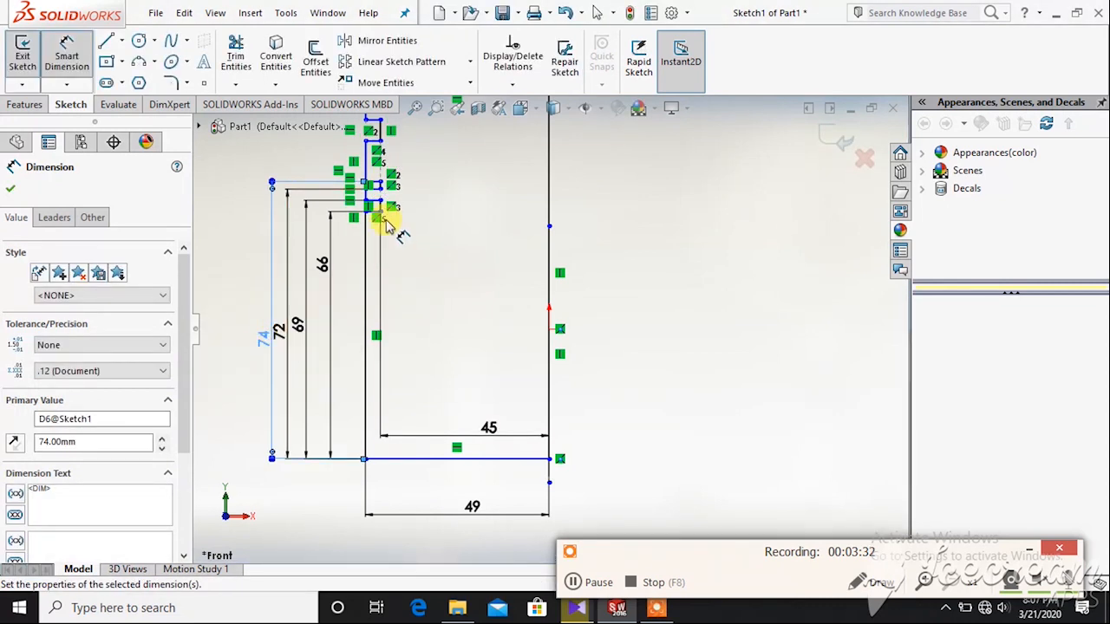
Dimension the height from the bottom outer corner to the top groove's lower outer corner as 77 mm
click(366, 142)
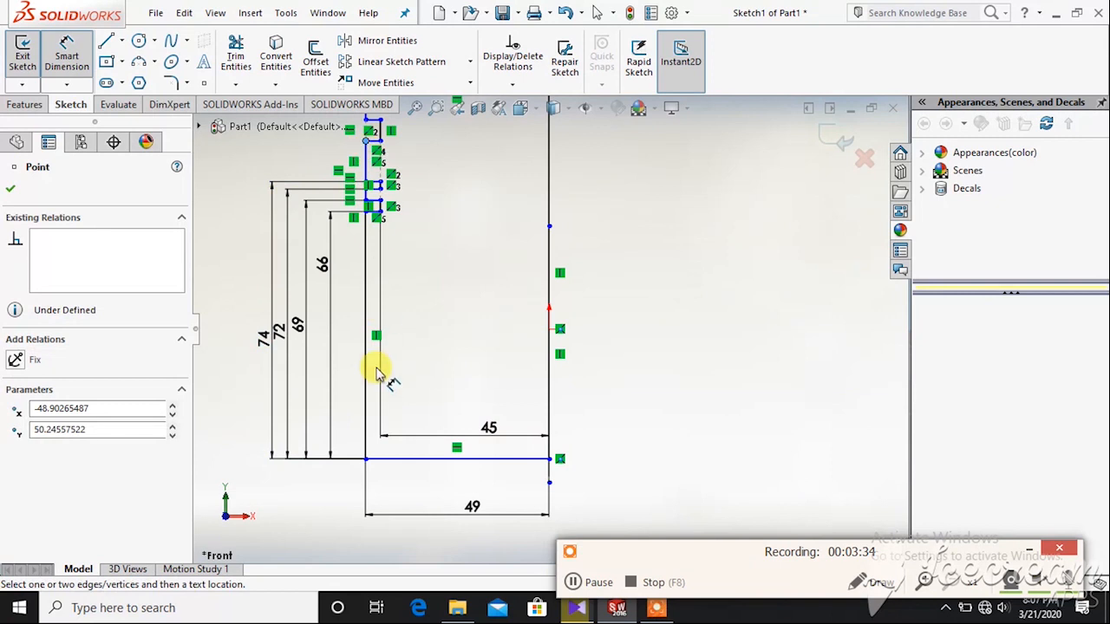
click(366, 459)
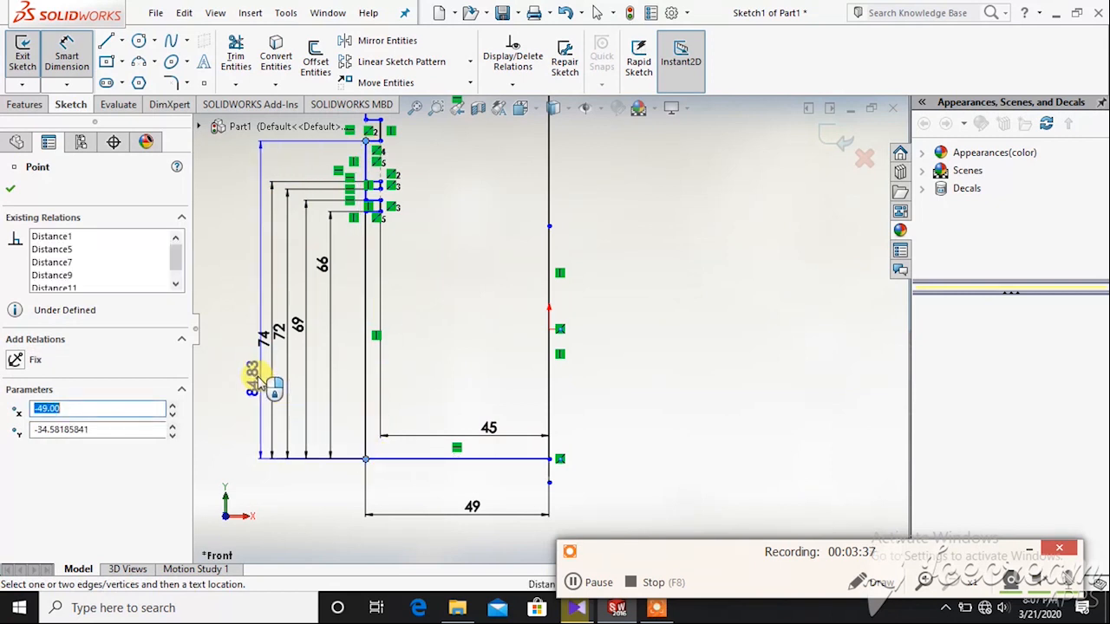
click(257, 344)
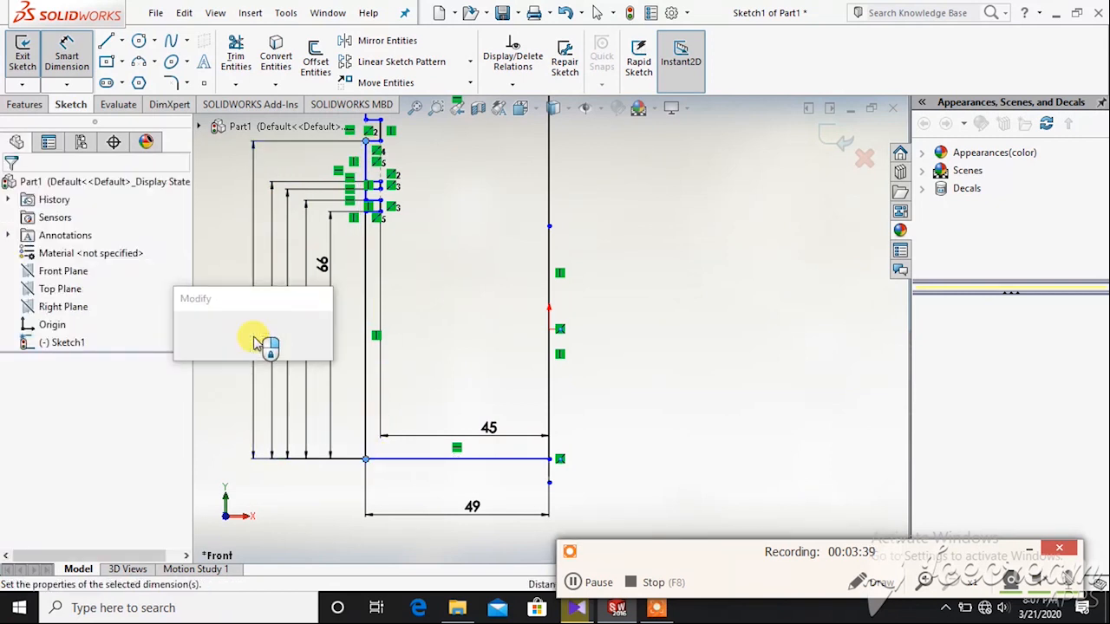
text(77)
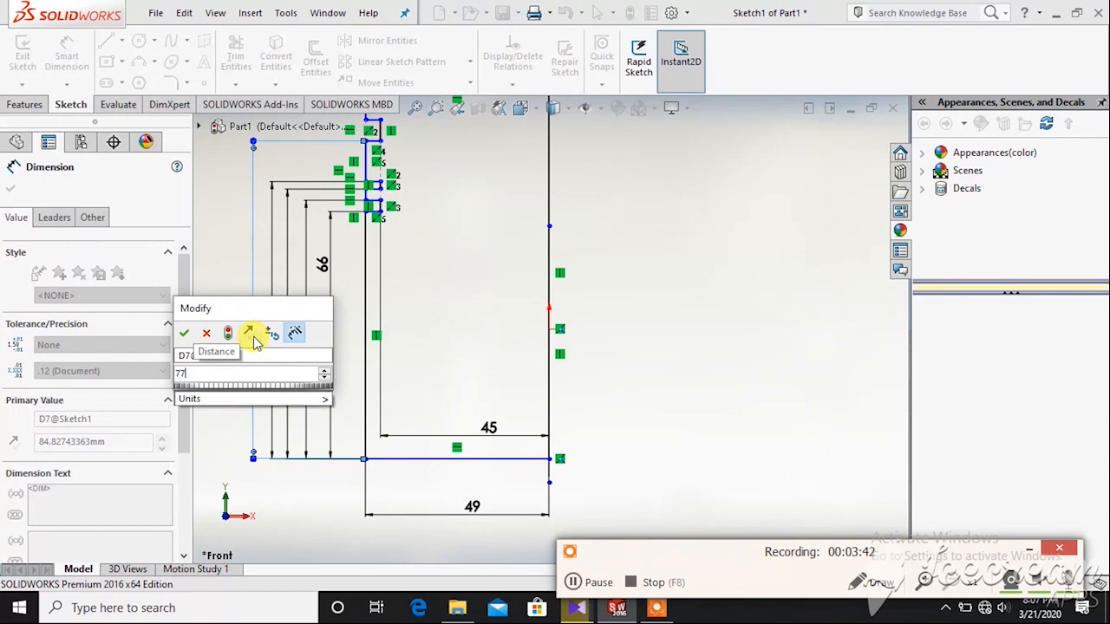
key(Return)
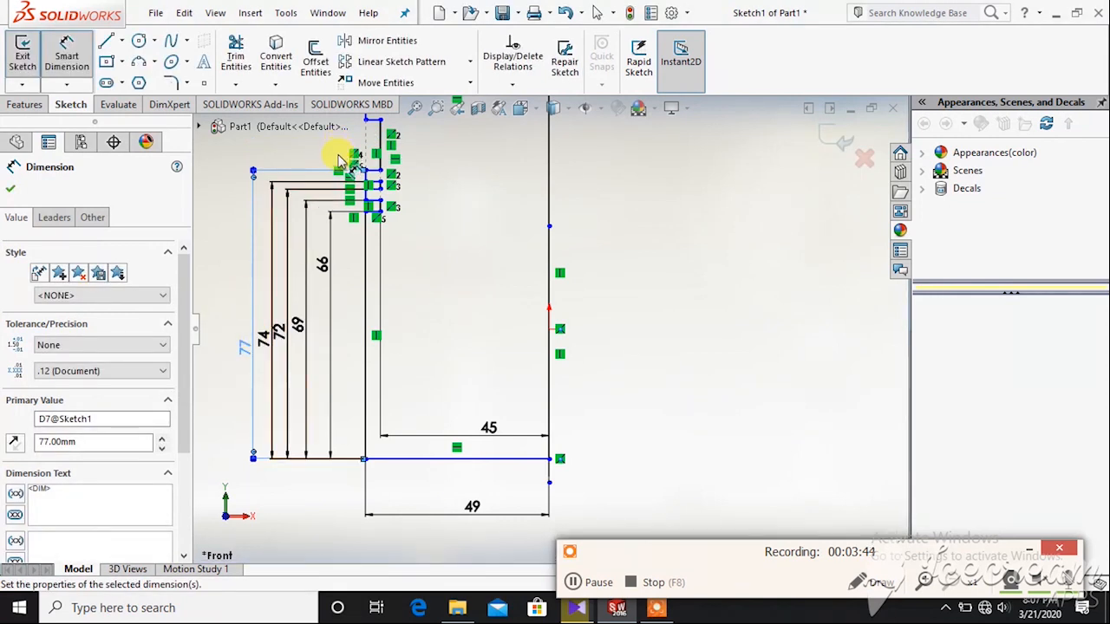
Dimension the height from the bottom outer corner to the top groove's upper outer corner as 79 mm
click(397, 156)
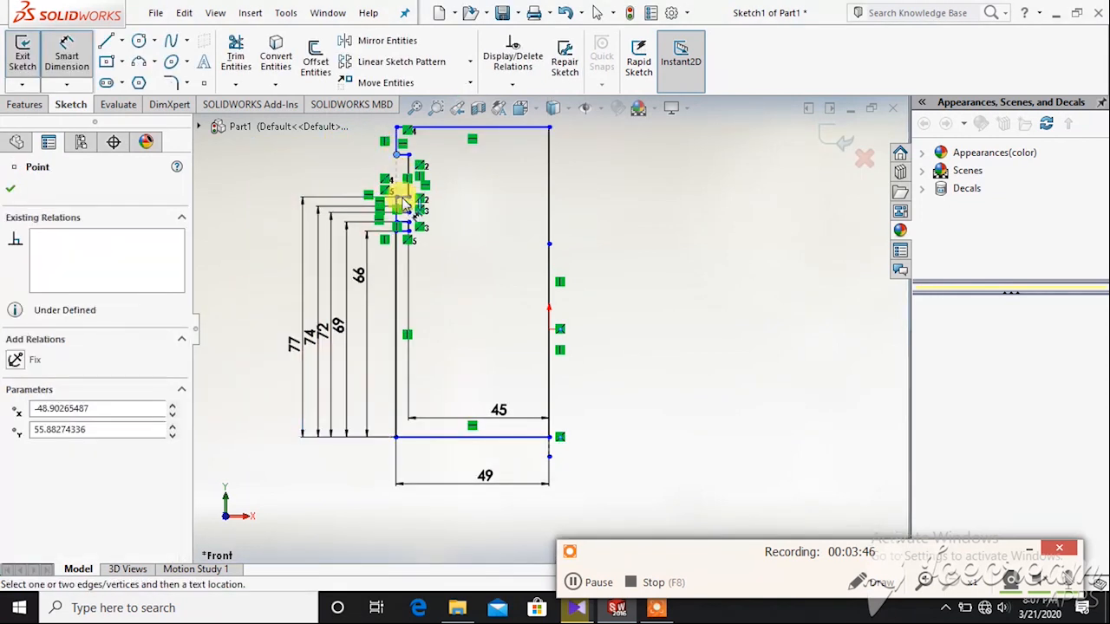
click(396, 438)
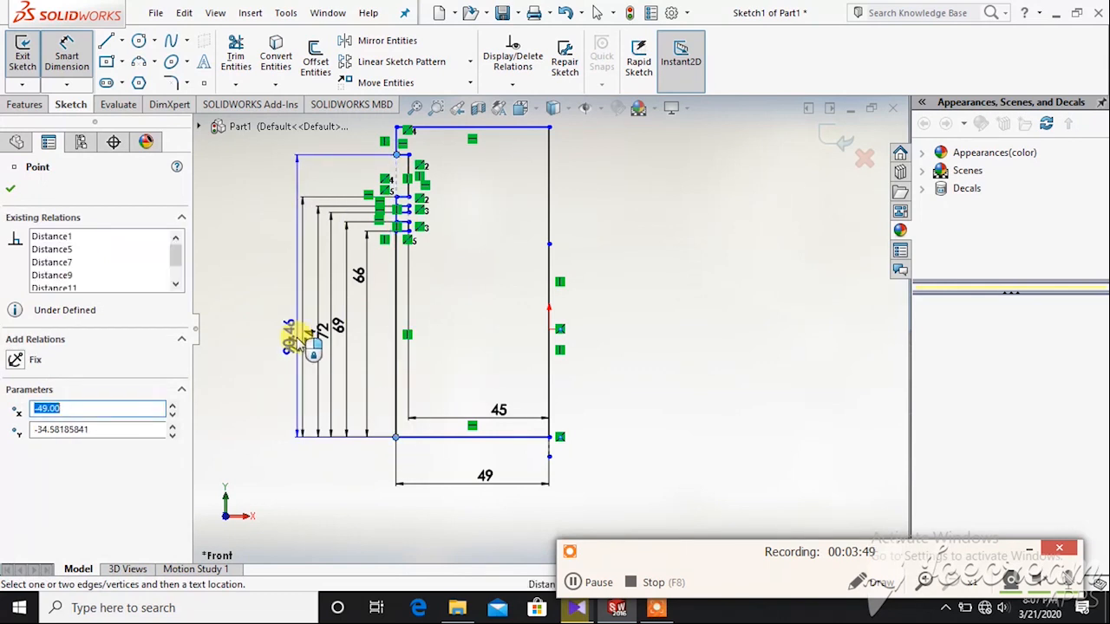
click(289, 345)
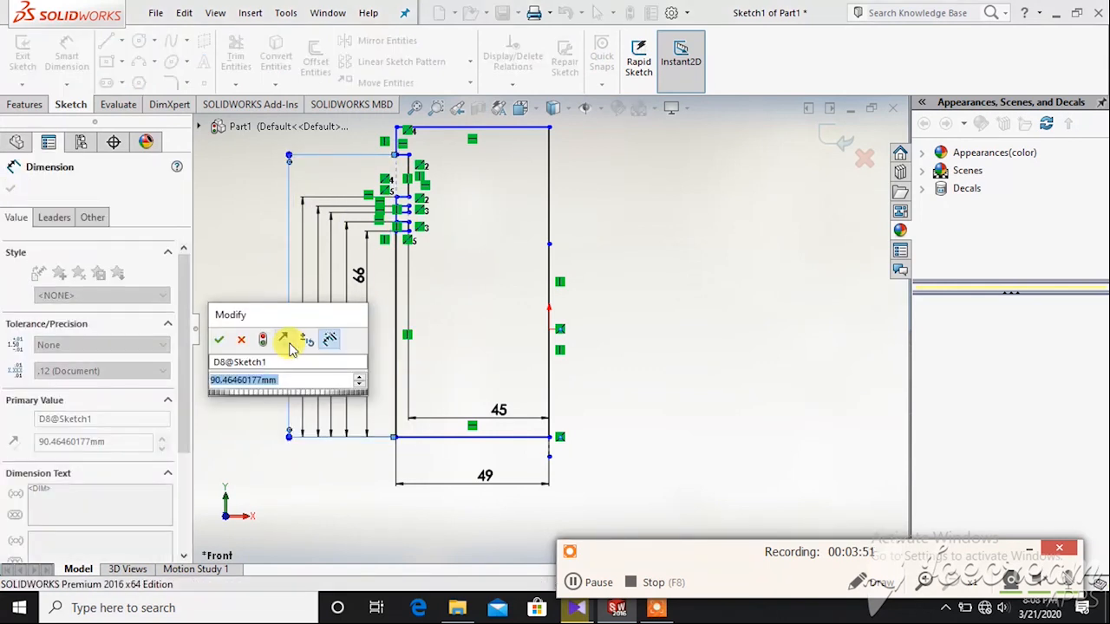
text(7)
click(292, 343)
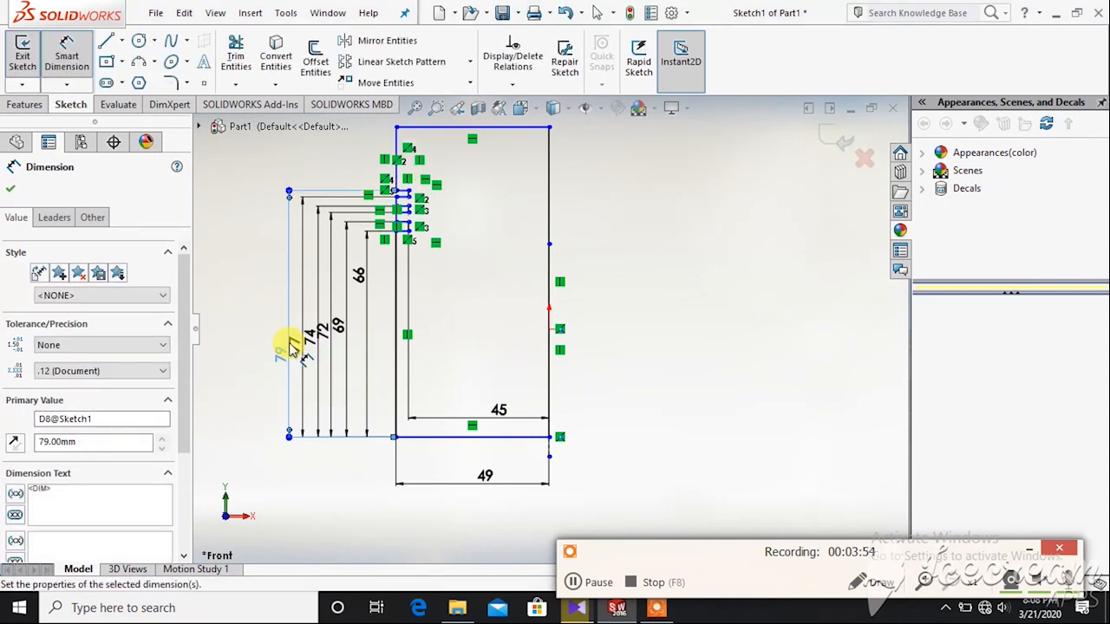
Dimension the overall height from the bottom outer corner to the top outer corner as 86 mm
click(397, 130)
click(396, 439)
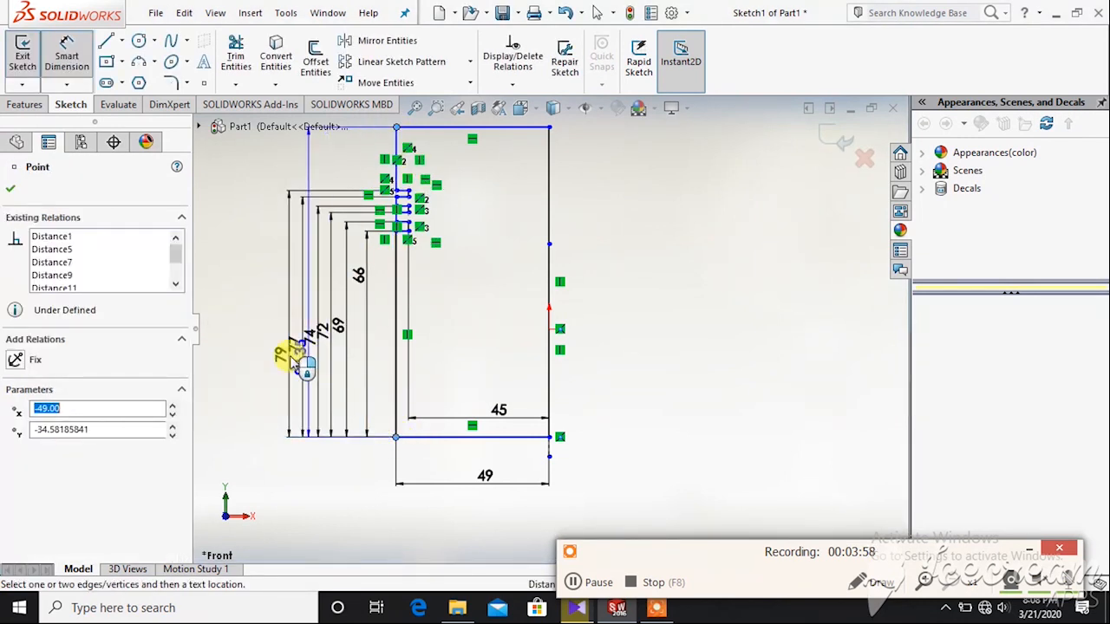
click(276, 351)
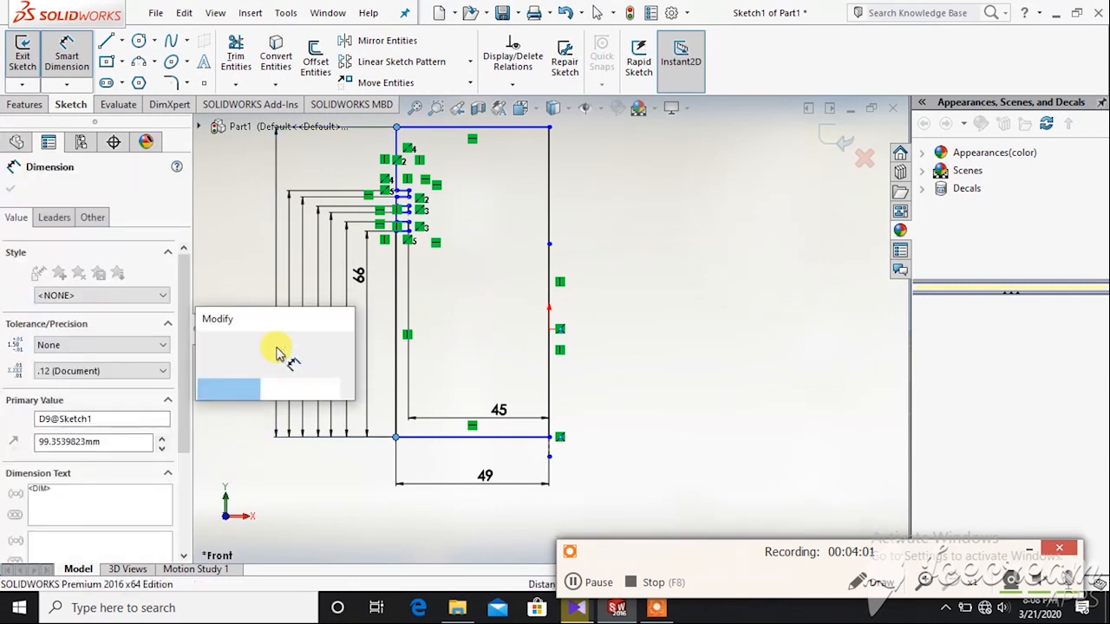
text(86)
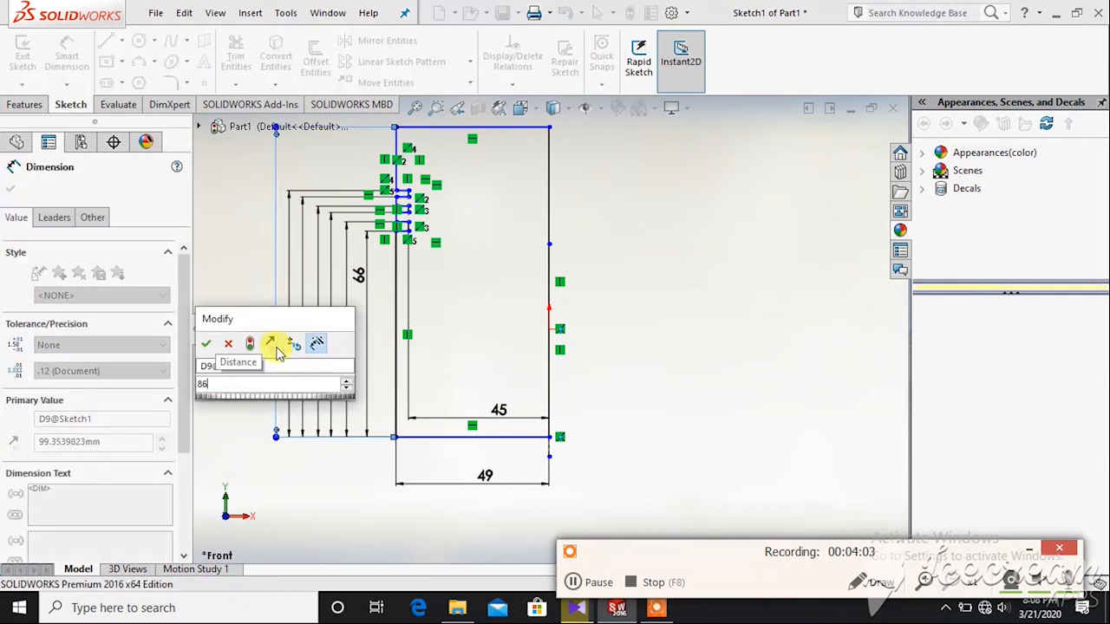
key(Return)
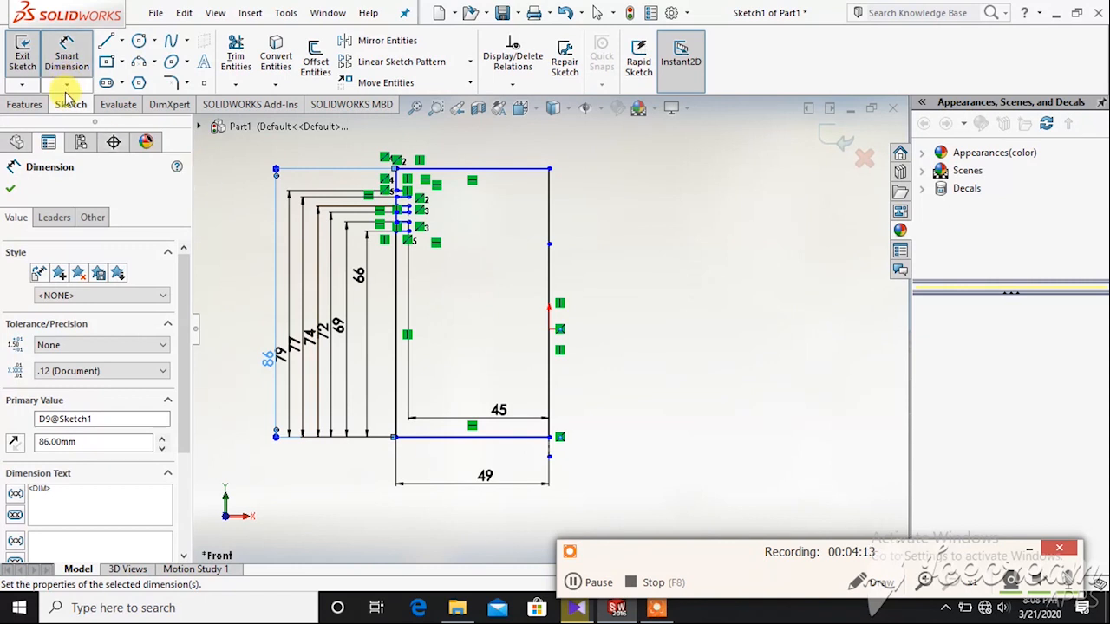
Try to revolve the grooved half-profile 360° about the vertical centerline
click(24, 104)
click(71, 78)
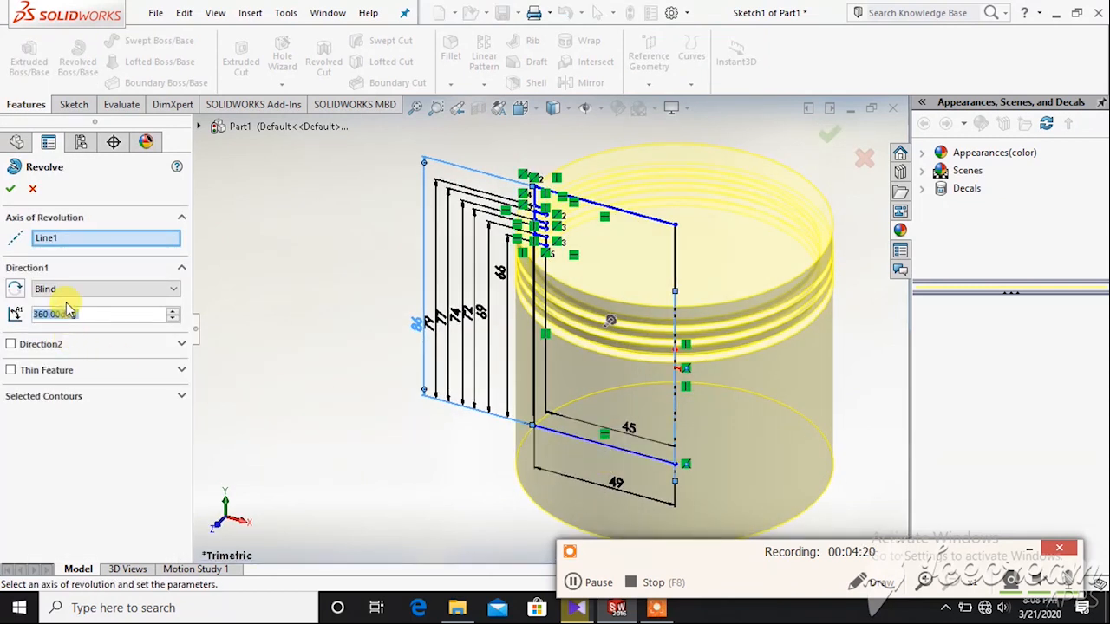
click(11, 188)
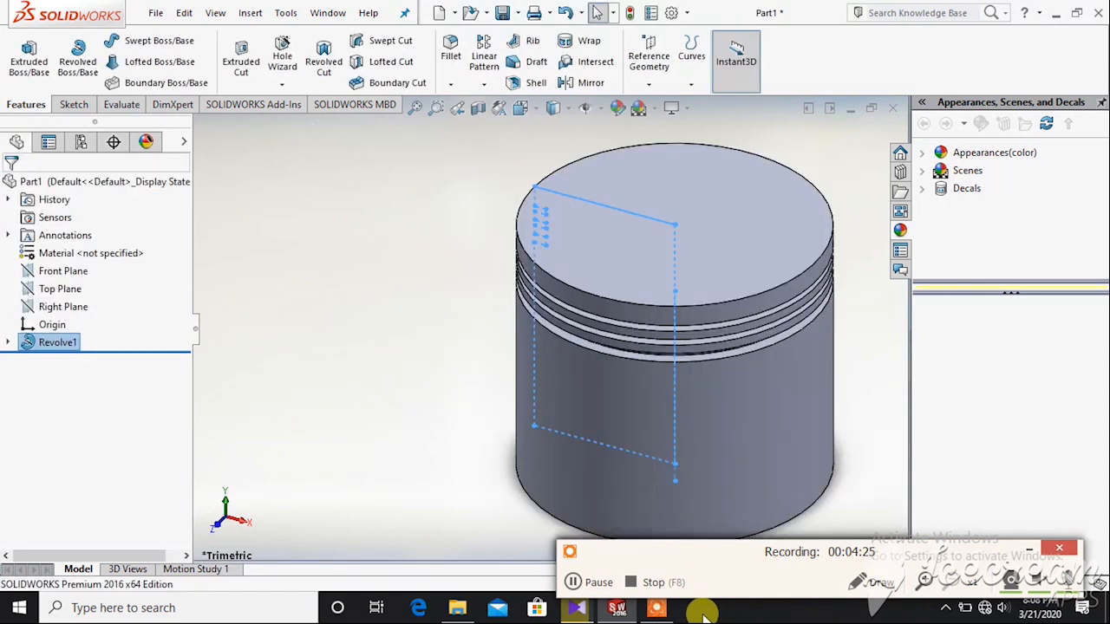
click(574, 582)
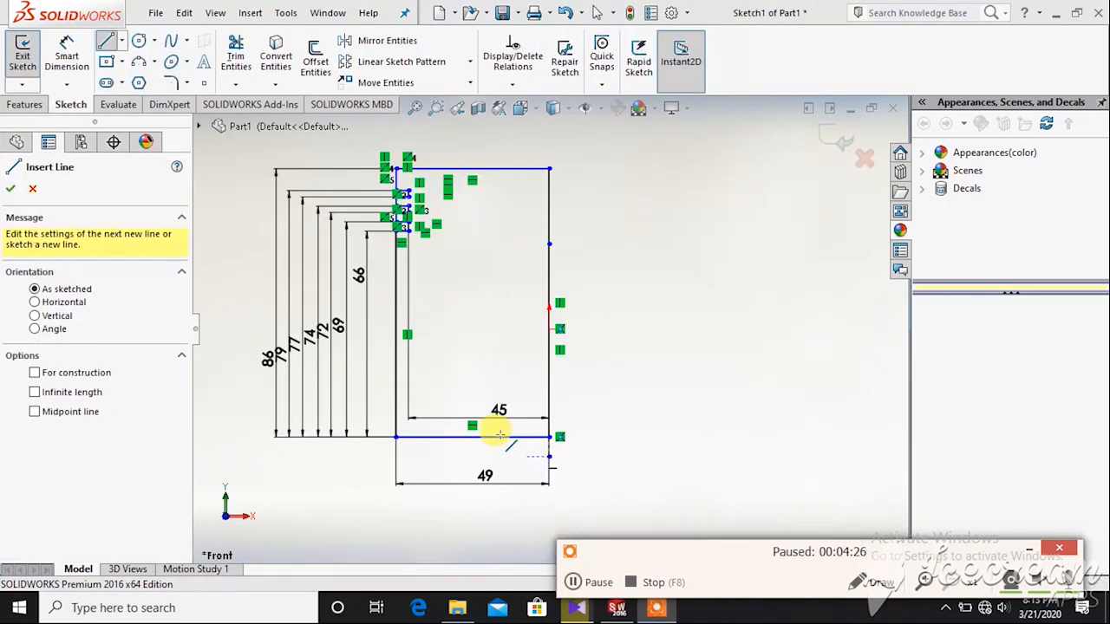
Sketch cavity lines above the base: a horizontal about 42 mm long from the centerline, a slanted line, a horizontal about 20 mm long and a vertical
click(545, 421)
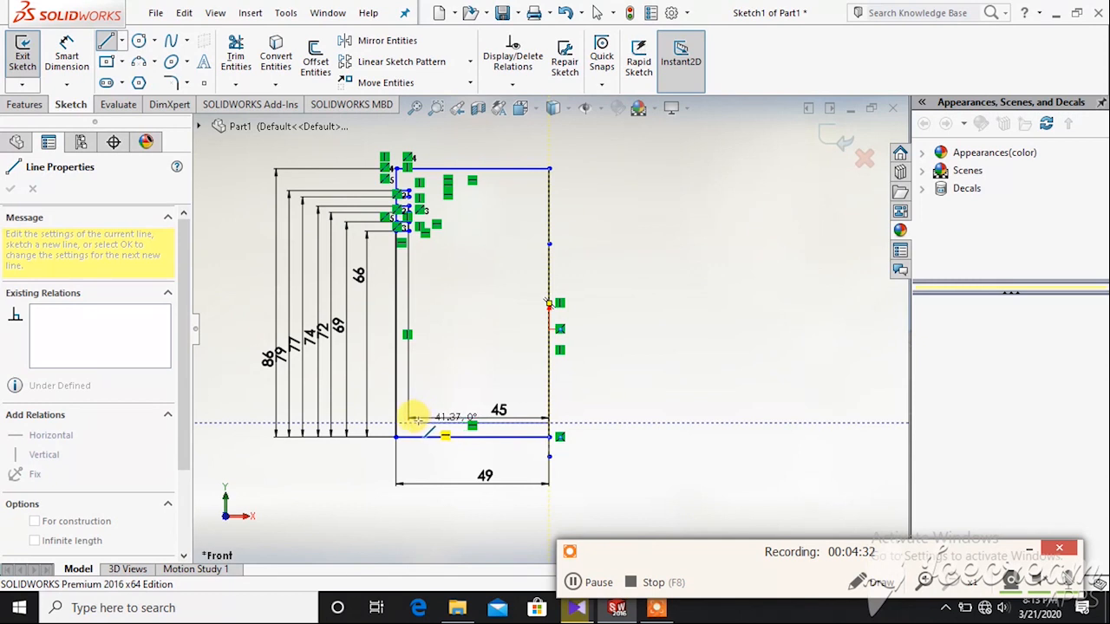
click(415, 420)
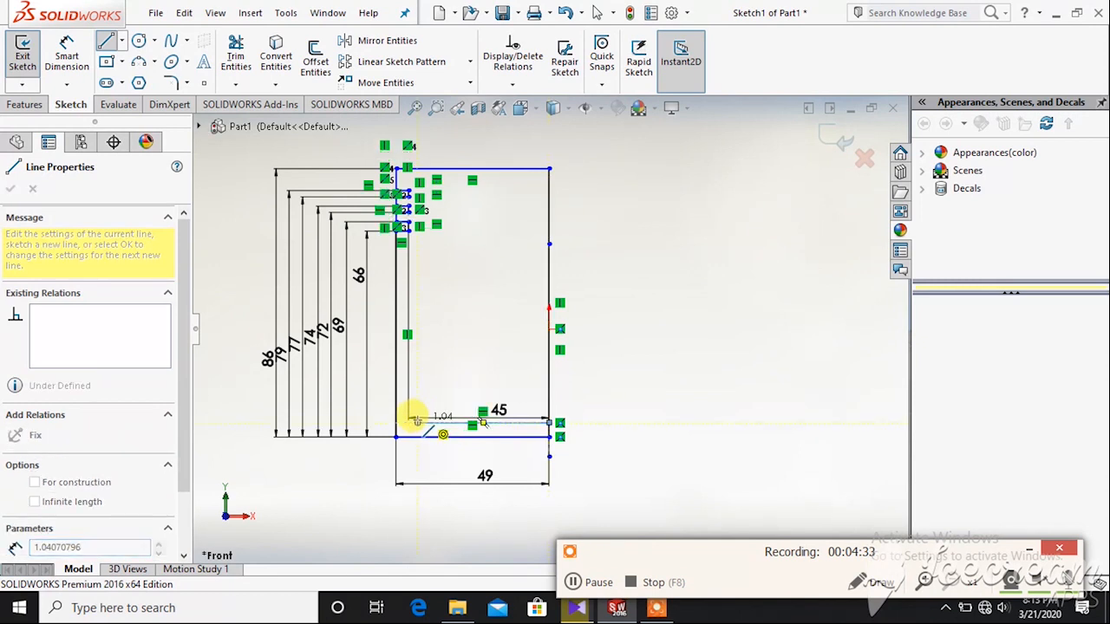
click(431, 365)
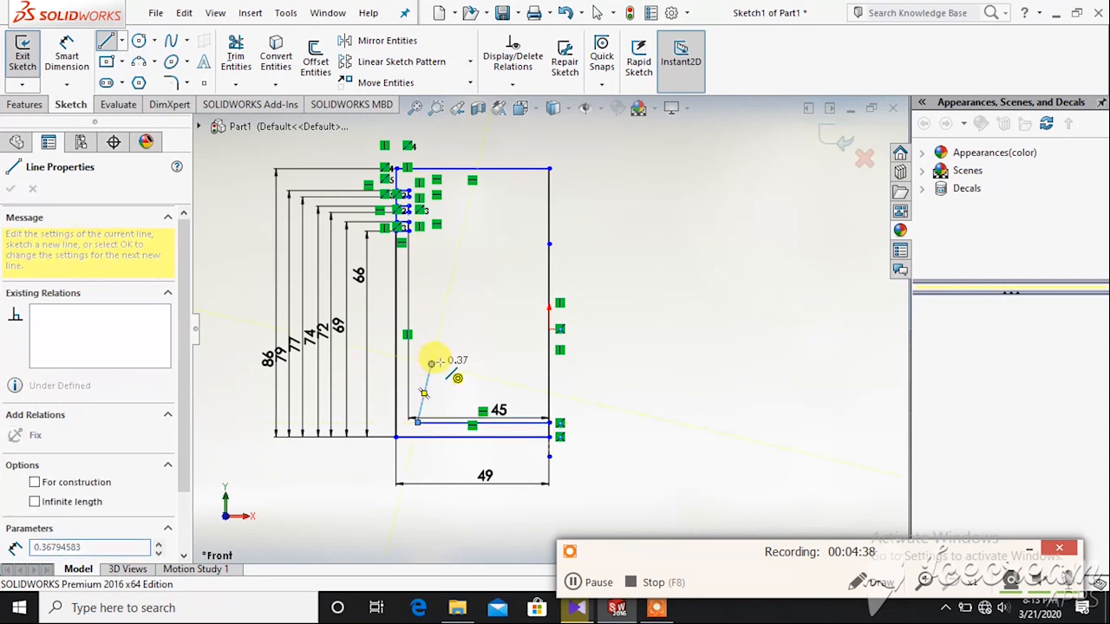
click(493, 361)
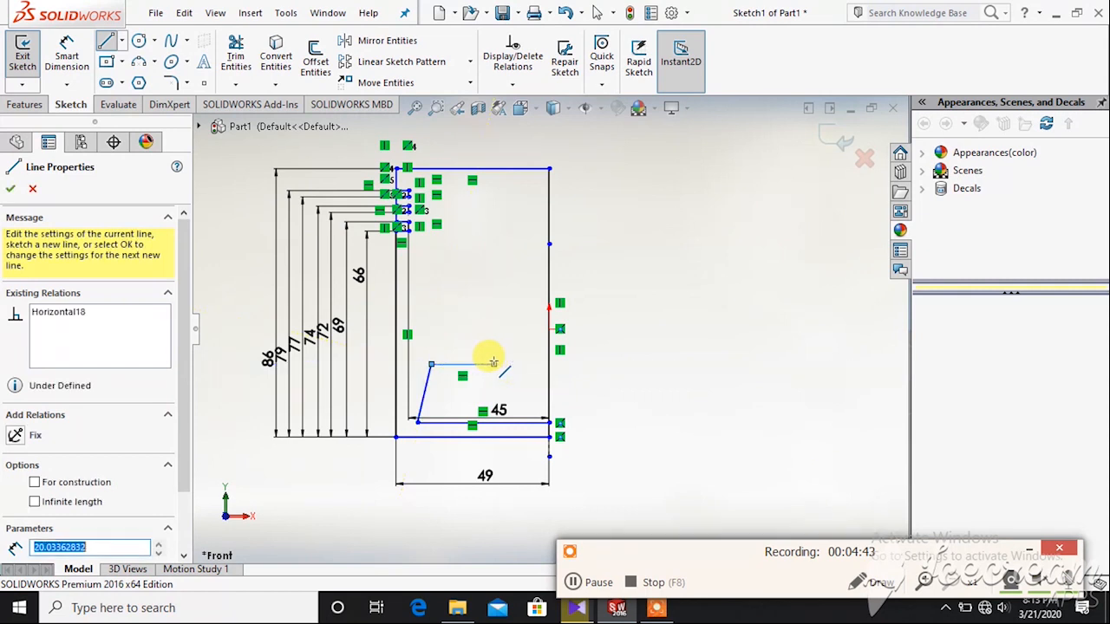
click(493, 287)
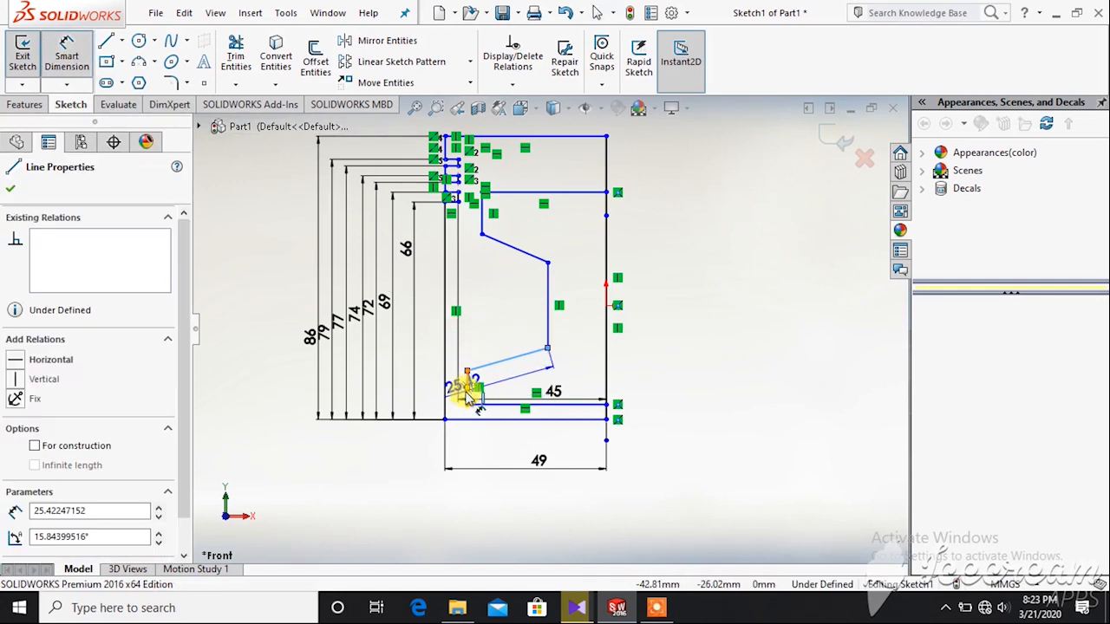
click(469, 399)
key(Escape)
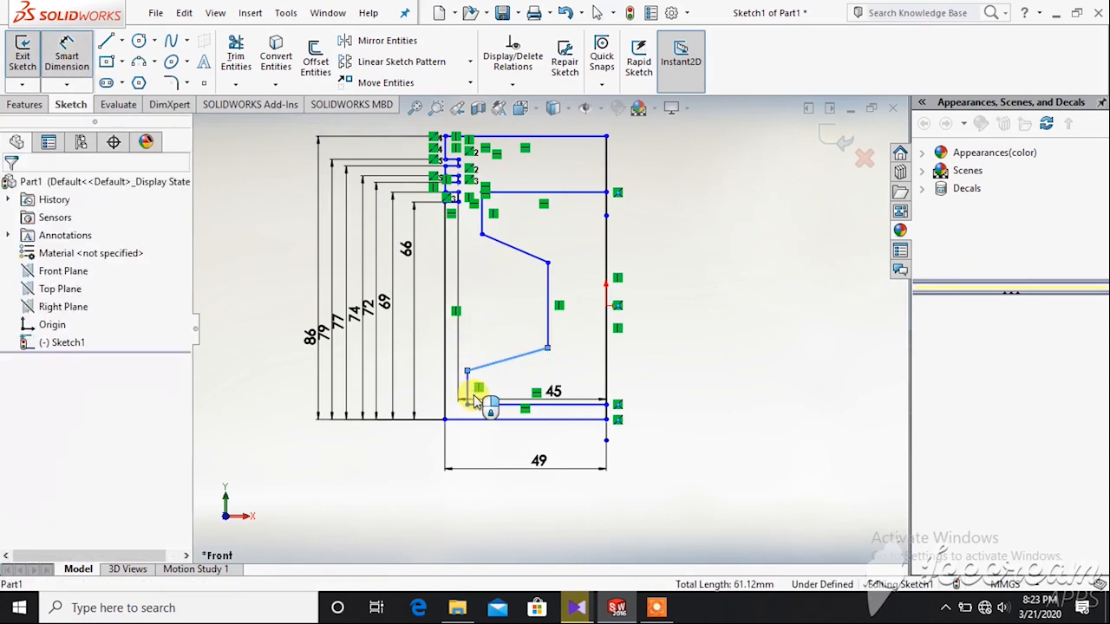
click(485, 367)
key(Escape)
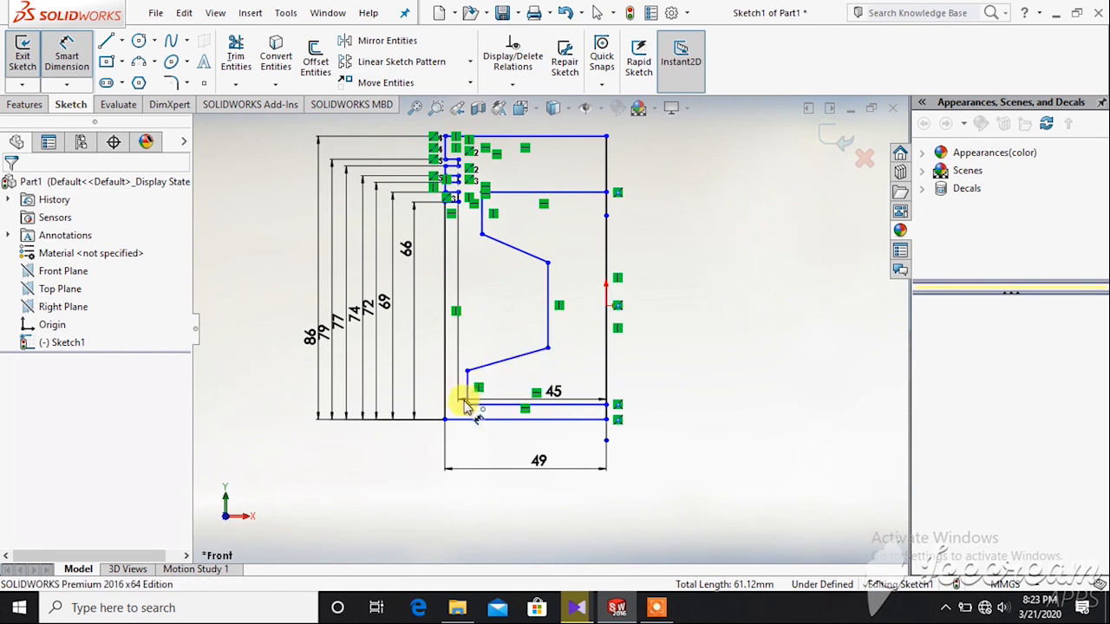
click(466, 392)
click(477, 405)
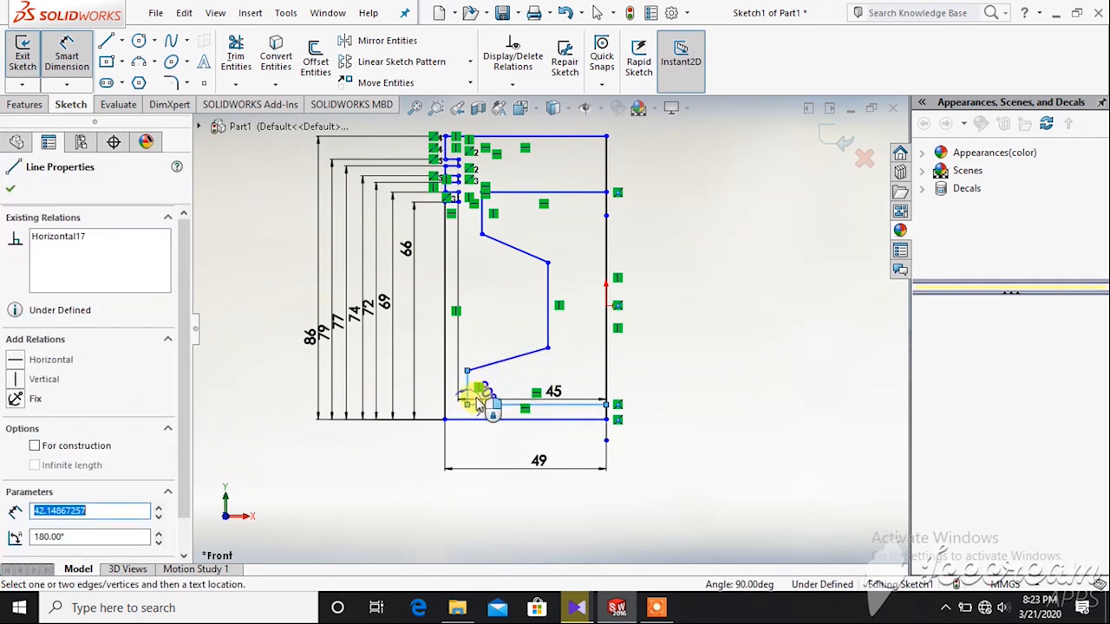
click(460, 388)
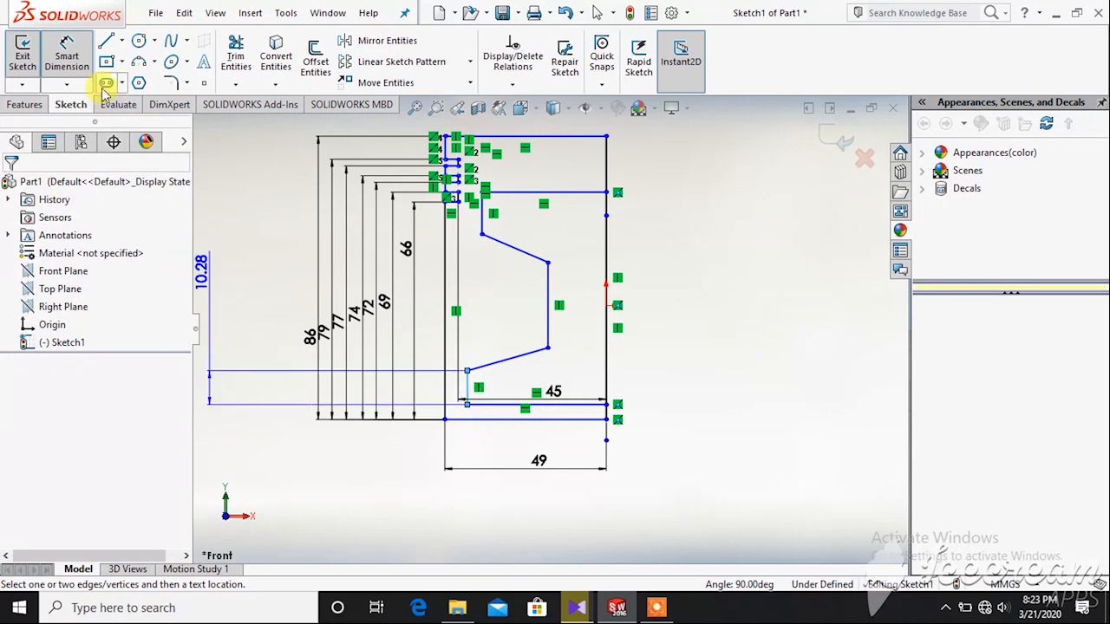
Fillet the cavity outline's lowest outer corner, where the bottom horizontal meets the short vertical line, with a 2 mm radius
click(171, 83)
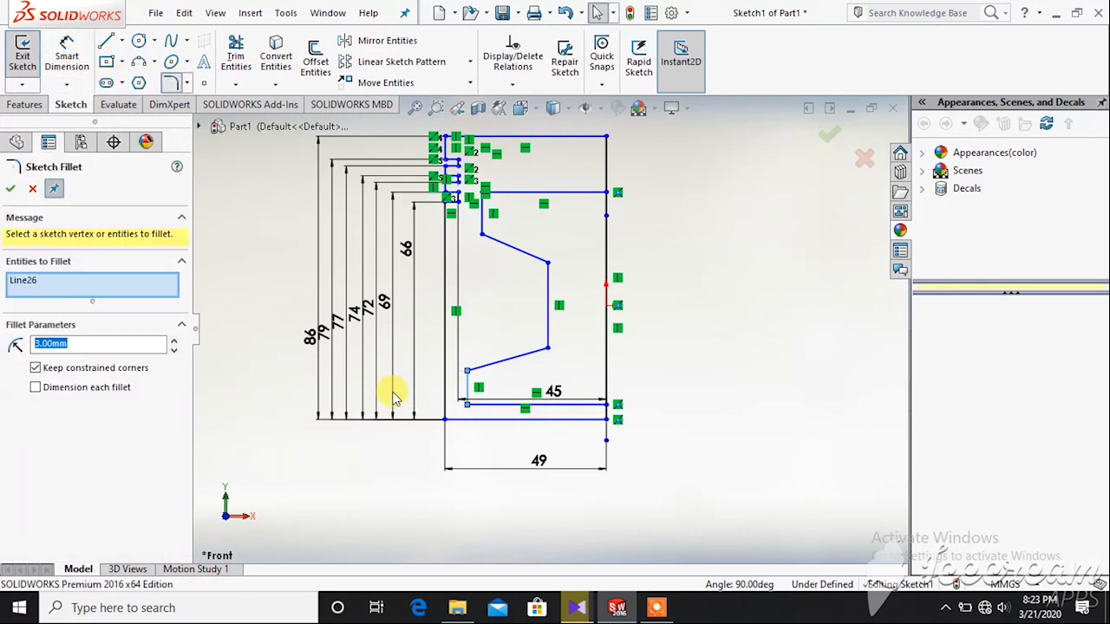
click(469, 406)
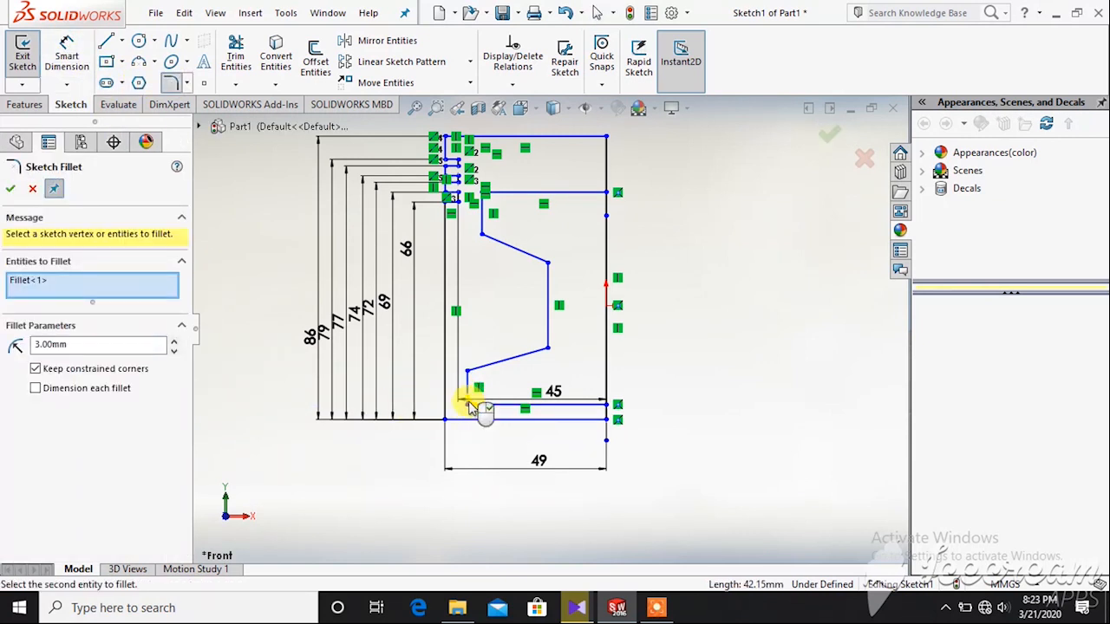
double_click(52, 344)
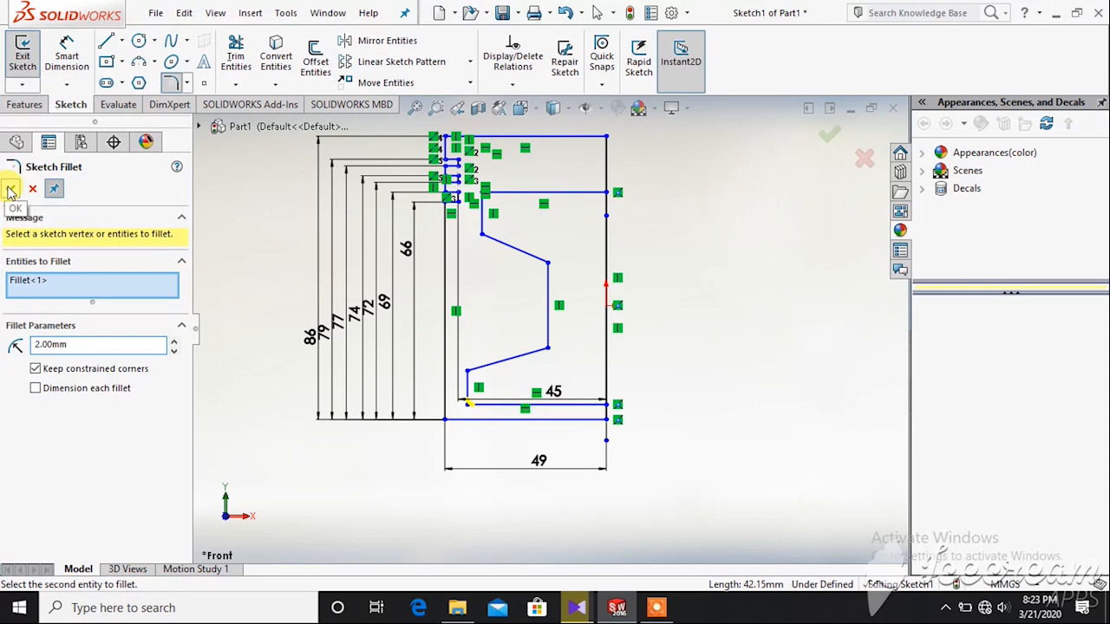
click(10, 190)
Fillet the corner between the short lower vertical line and the lower slanted line with a 3 mm radius
scroll(457, 397, down, 5)
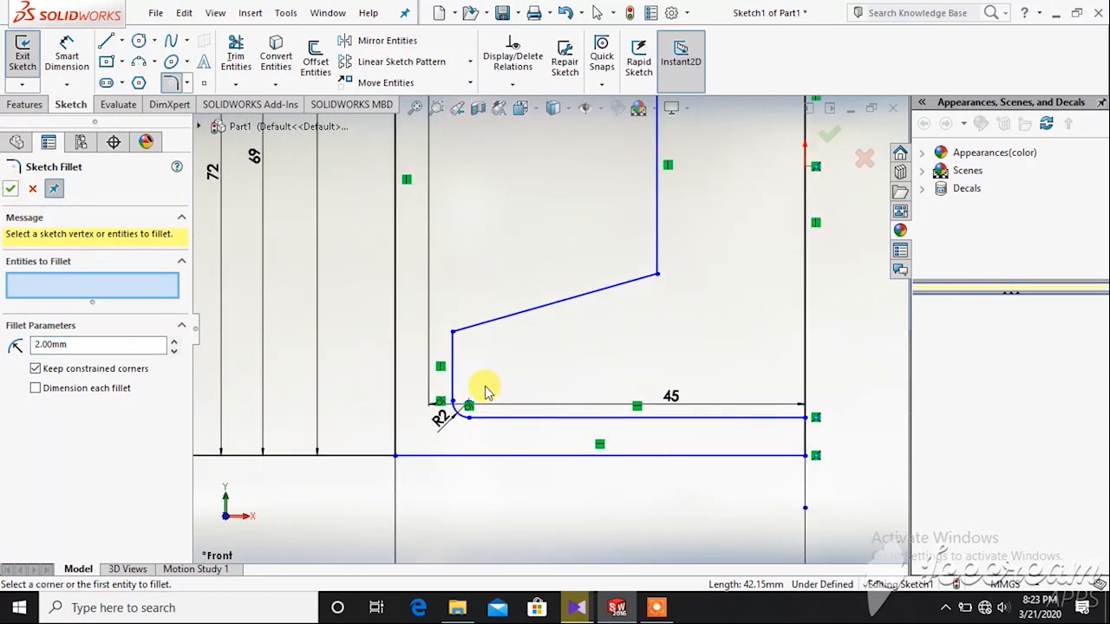
click(457, 356)
click(478, 321)
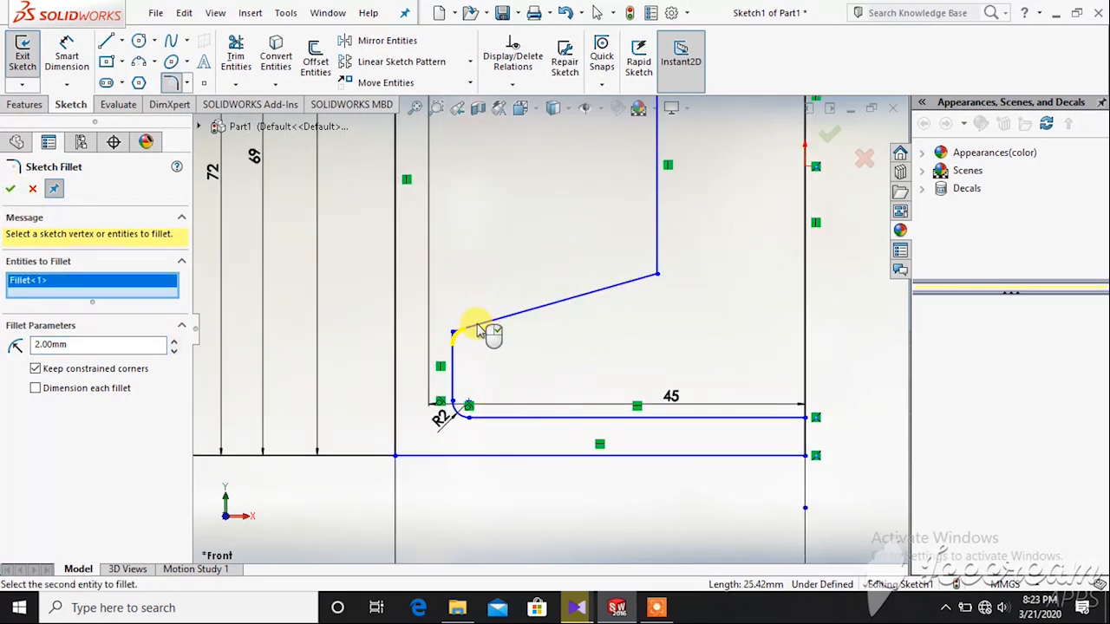
drag(71, 344, 9, 339)
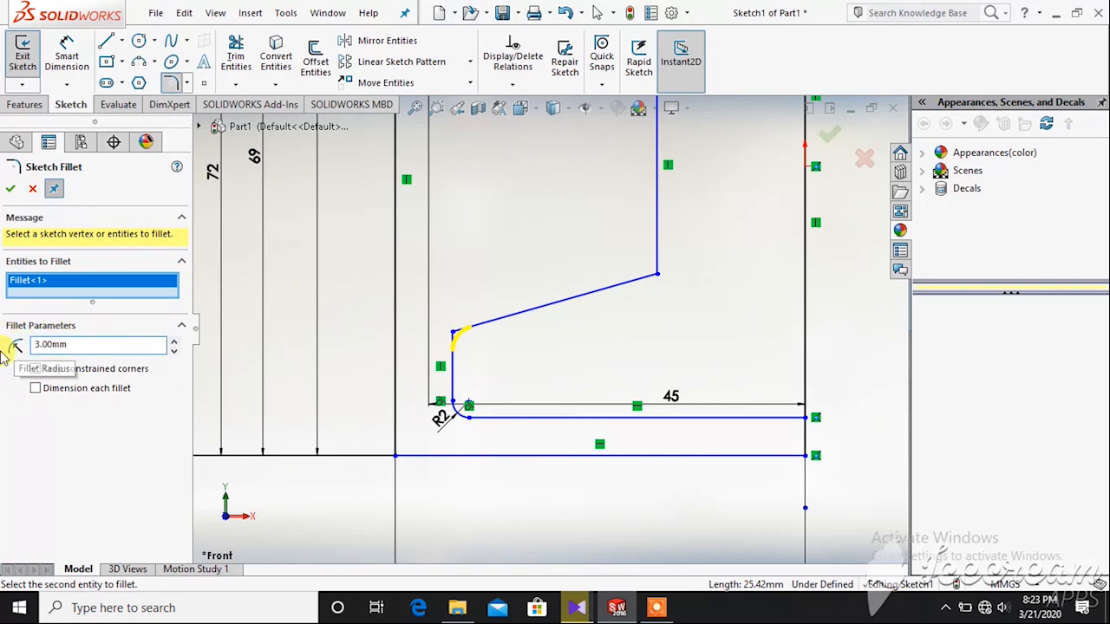
click(9, 189)
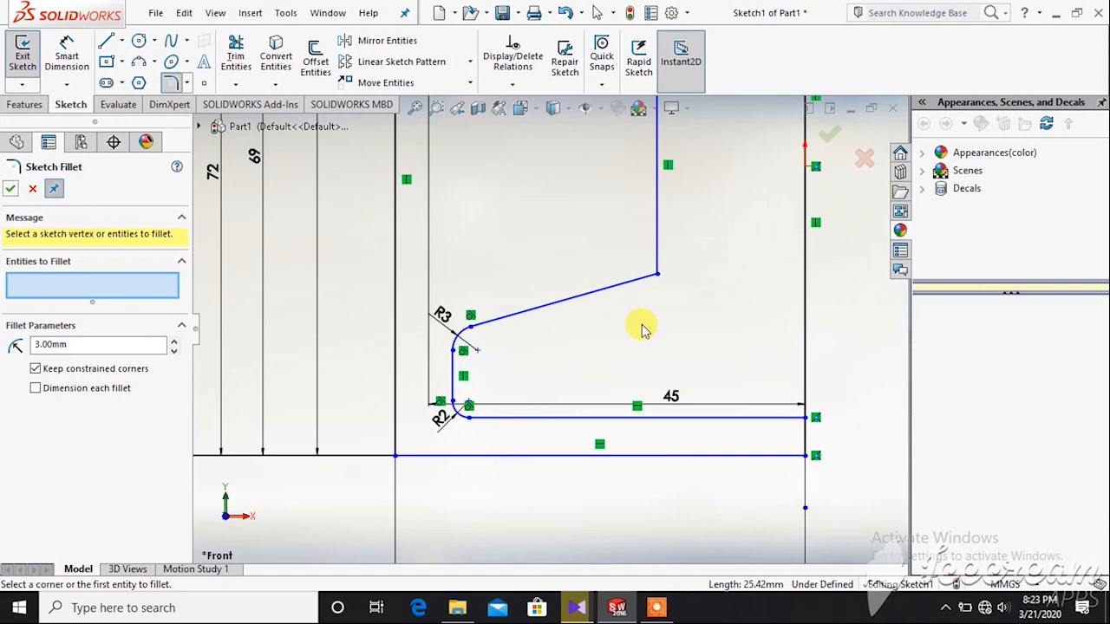
Fillet both ends of the inner vertical line, where it meets the lower and upper slanted lines, with a 3 mm radius
click(648, 281)
click(657, 253)
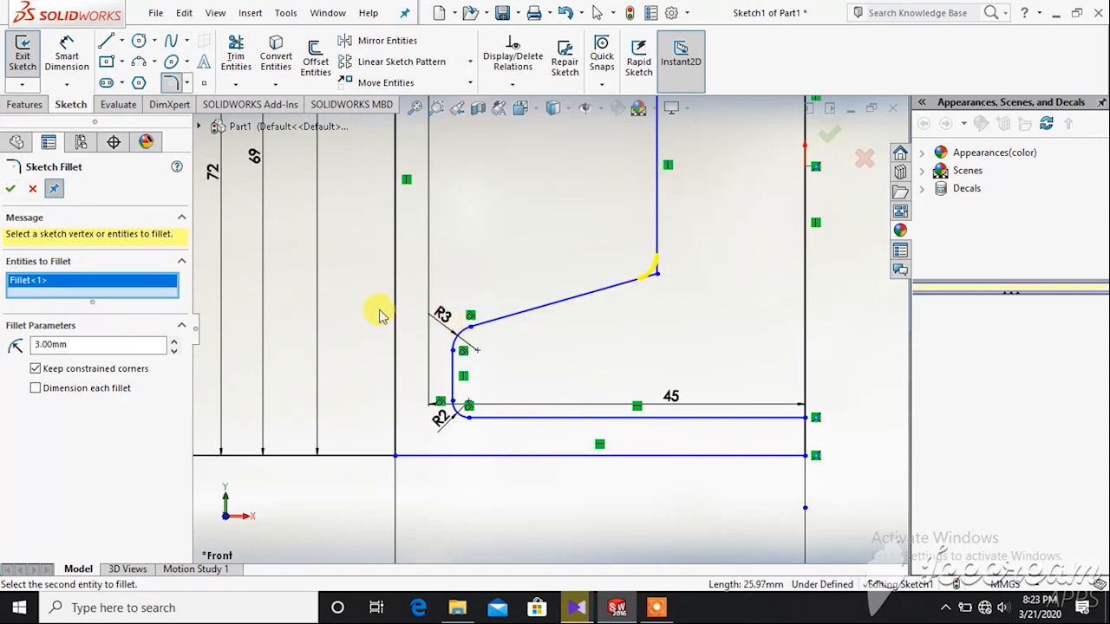
click(11, 189)
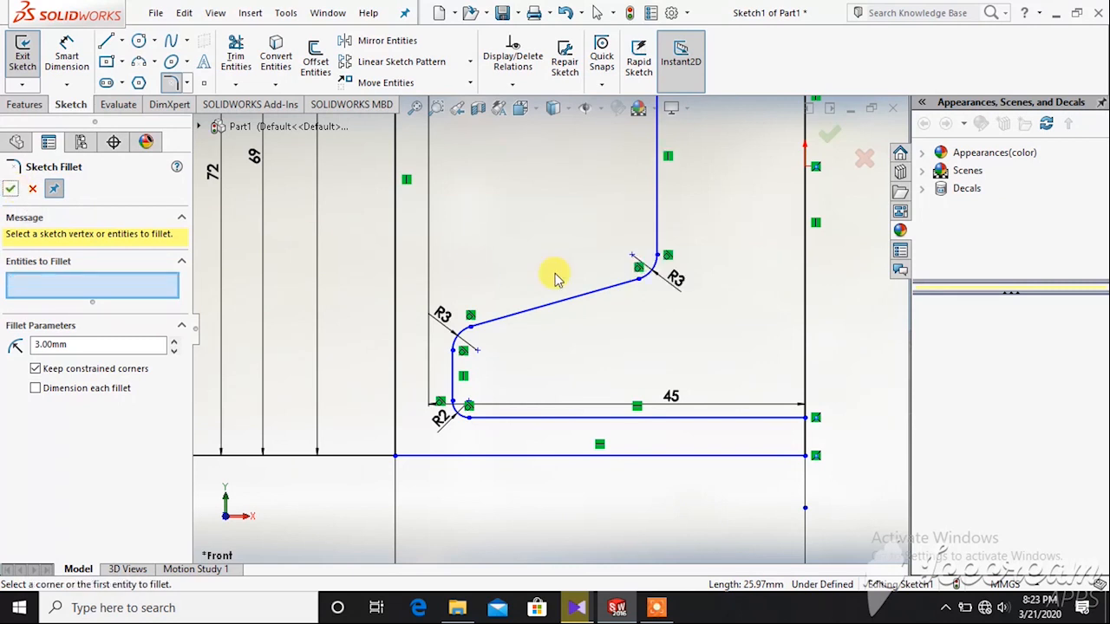
scroll(572, 252, down, 3)
scroll(595, 201, up, 3)
click(588, 222)
click(600, 240)
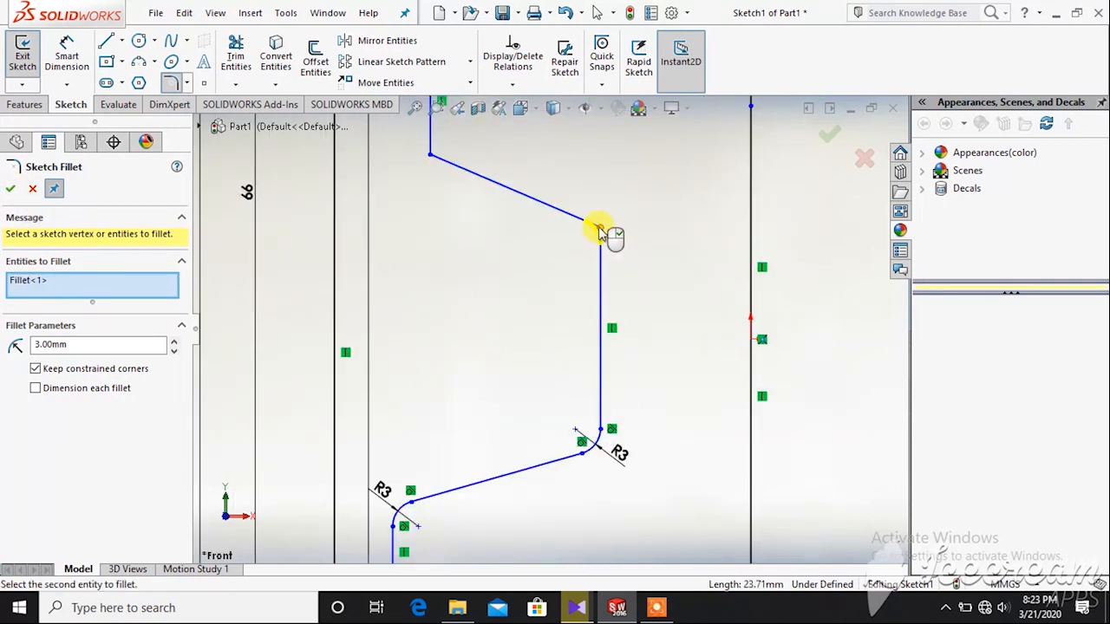
click(11, 189)
Fillet the corner between the upper slanted line and the cavity's upper vertical line with a 4 mm radius
scroll(501, 233, up, 3)
scroll(490, 212, down, 4)
click(490, 248)
click(520, 324)
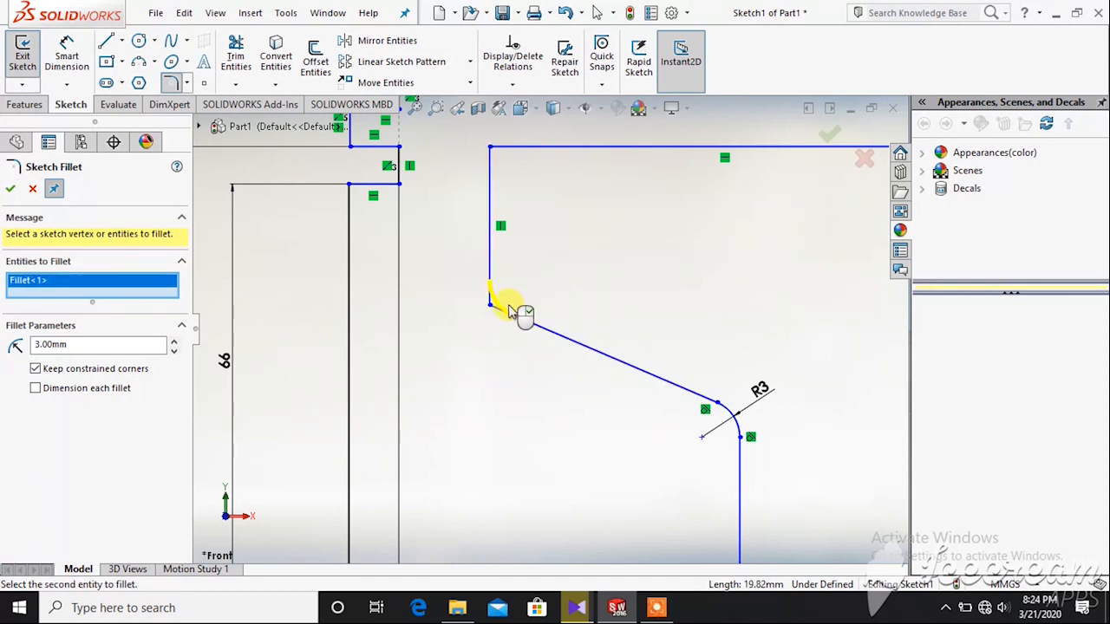
double_click(47, 344)
text(4)
click(10, 189)
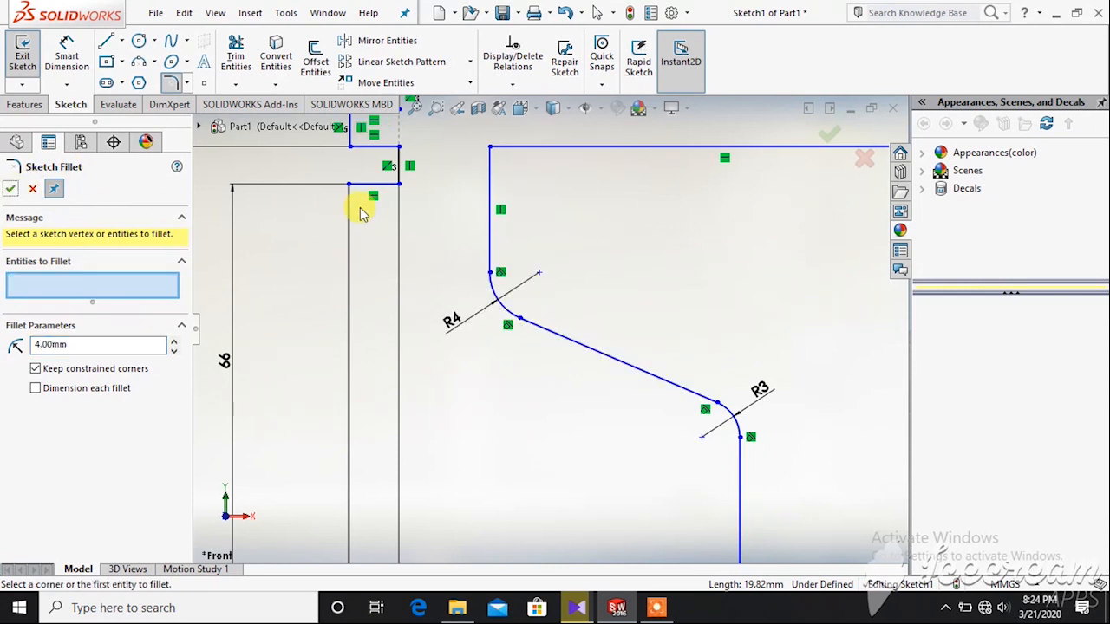
Fillet the cavity's top outer corner with a 3 mm radius and finish the Sketch Fillet command
click(492, 185)
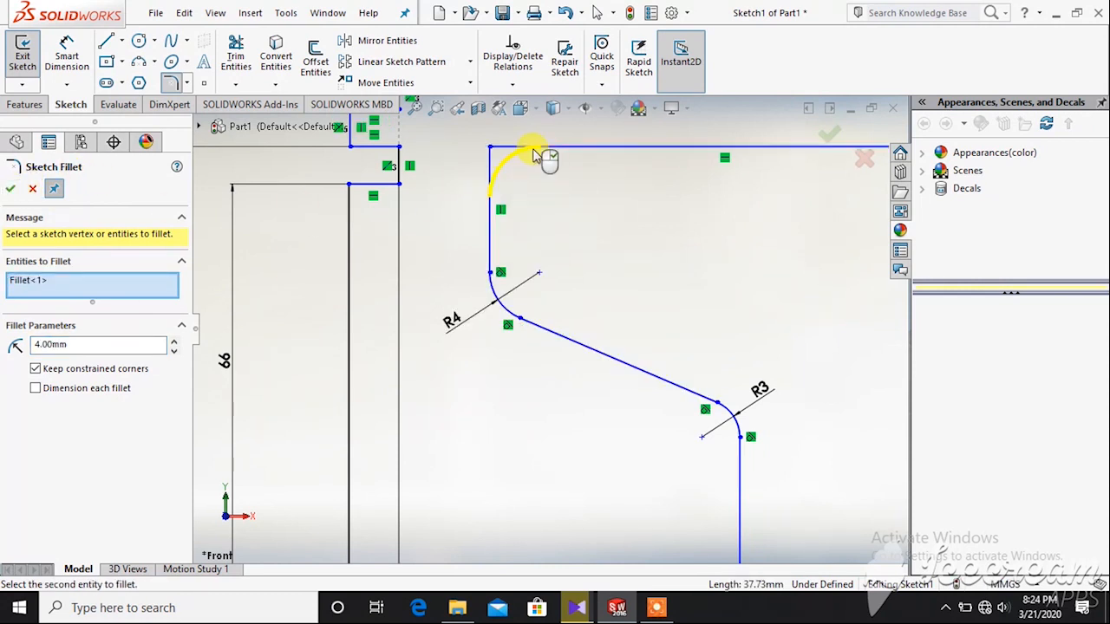
drag(92, 344, 15, 346)
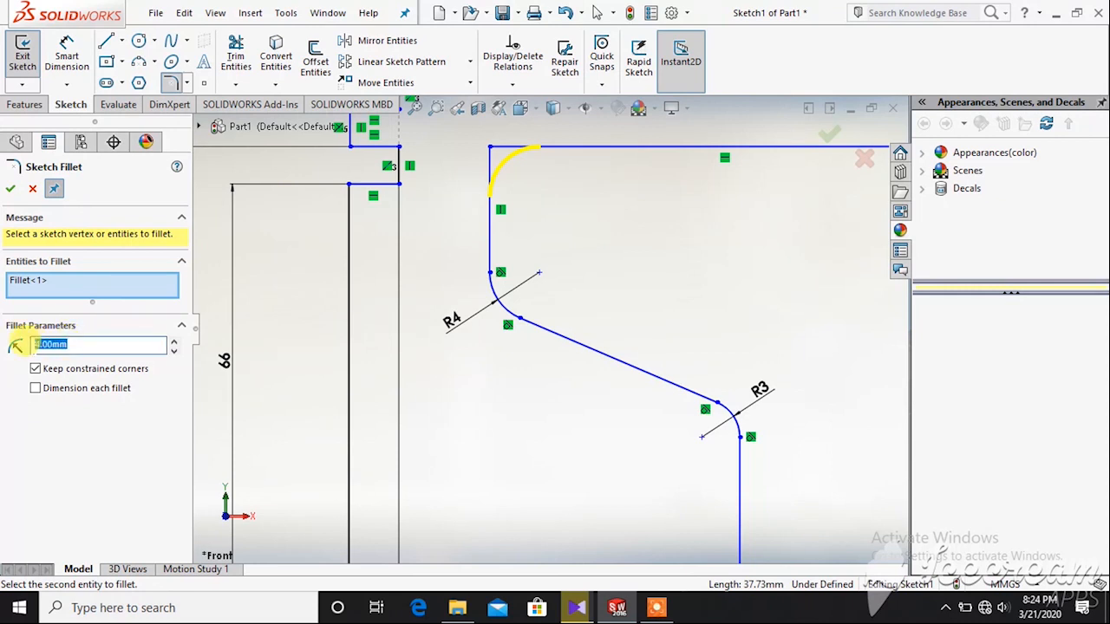
text(3)
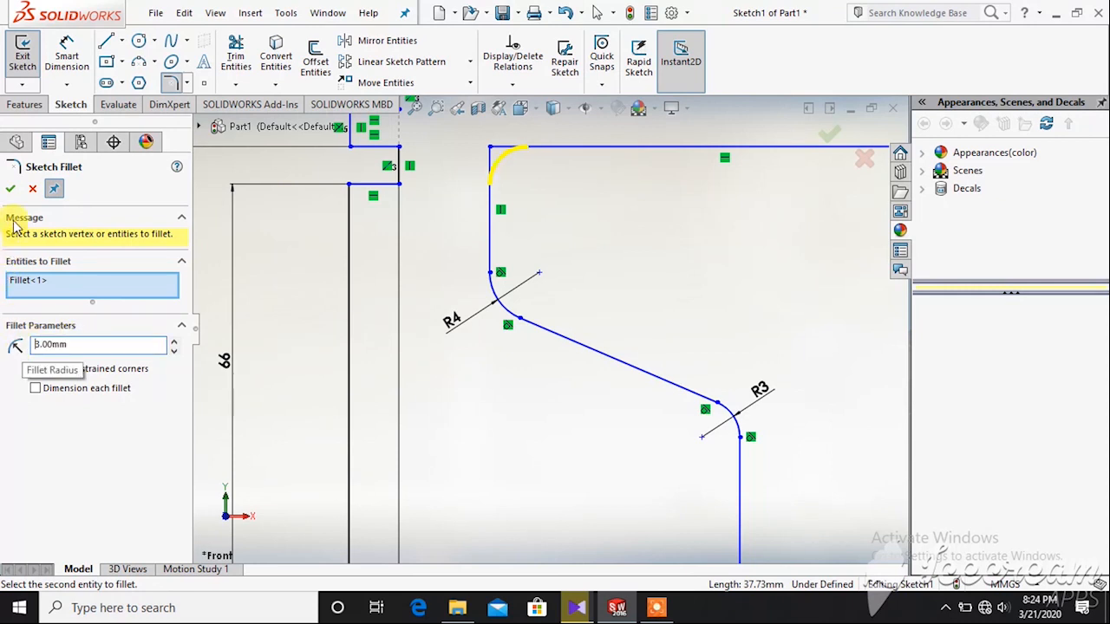
click(10, 188)
scroll(515, 347, up, 3)
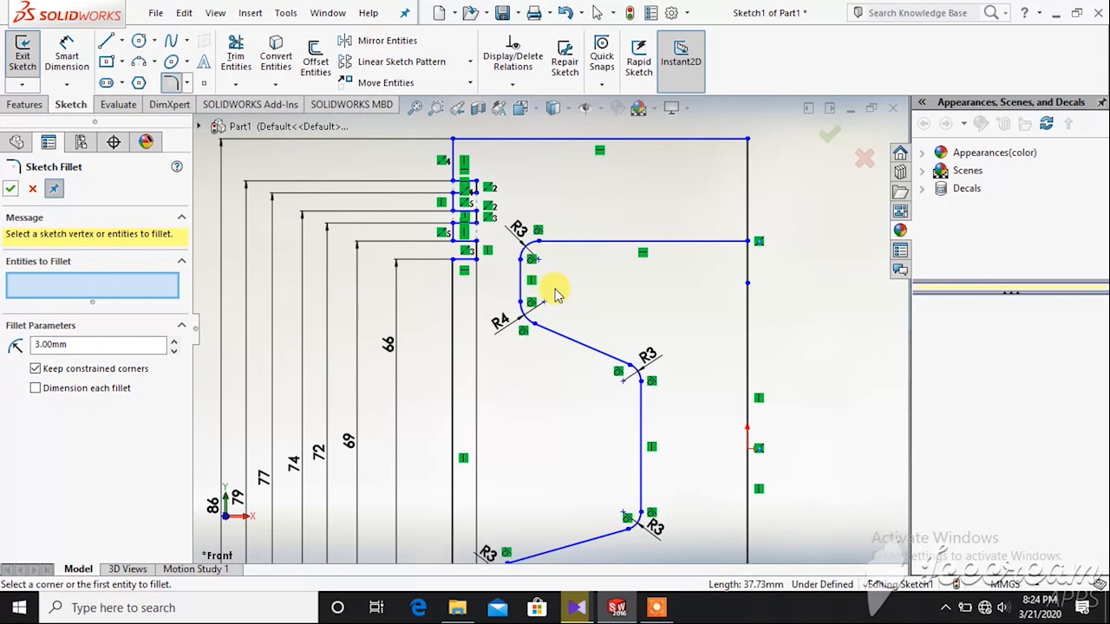
click(34, 193)
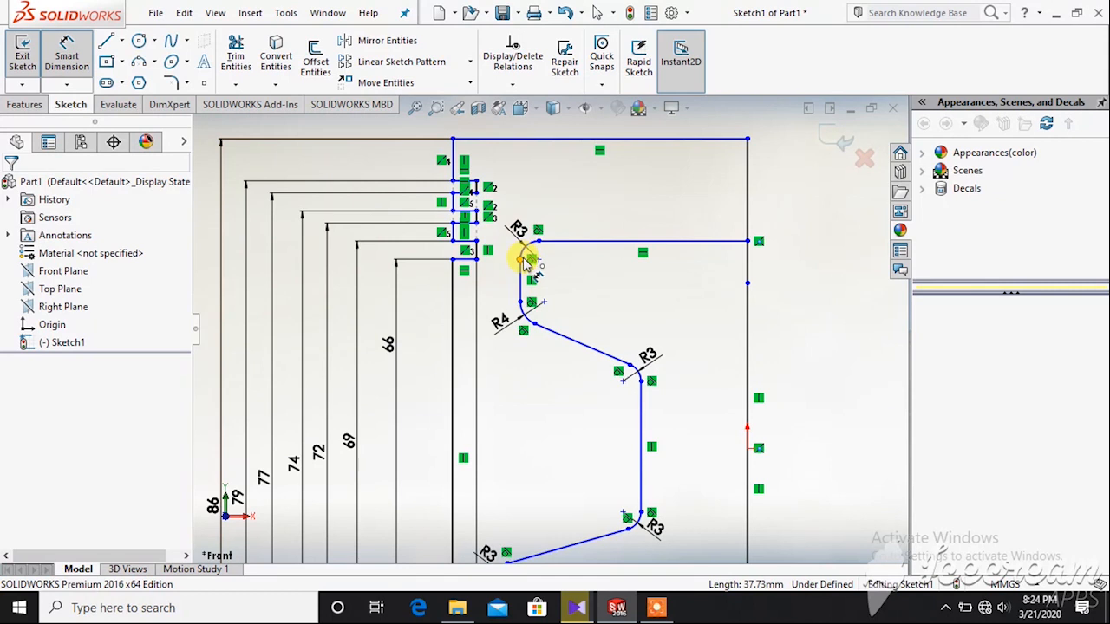
Dimension the horizontal distance from the cavity's upper outer vertical line to the centreline and set it to 78/2 mm
click(523, 260)
click(748, 241)
click(637, 212)
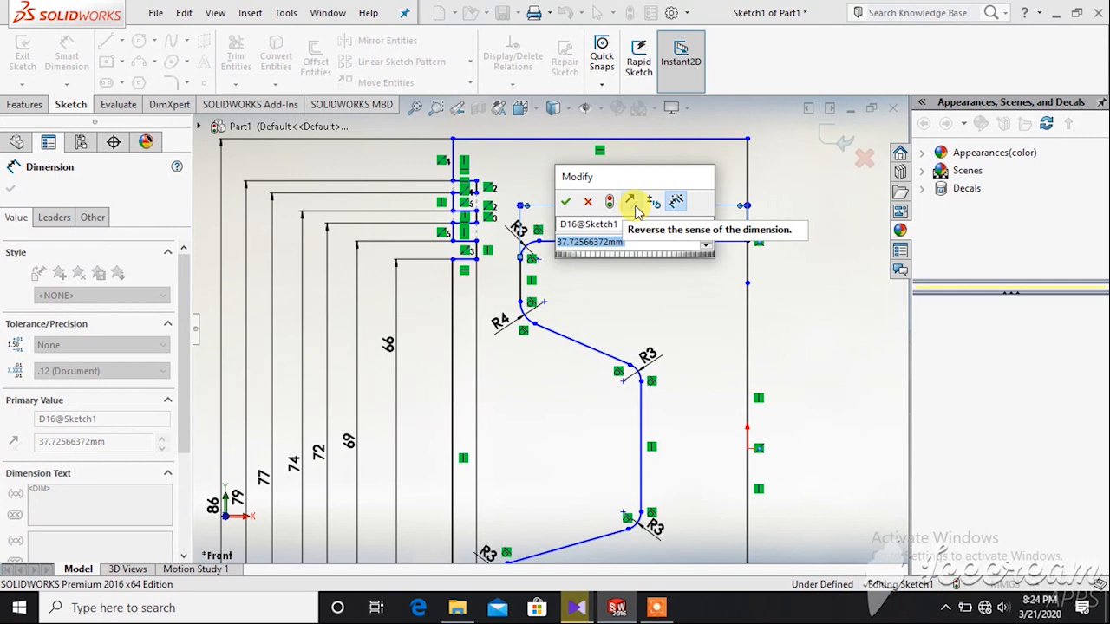
text(78/2)
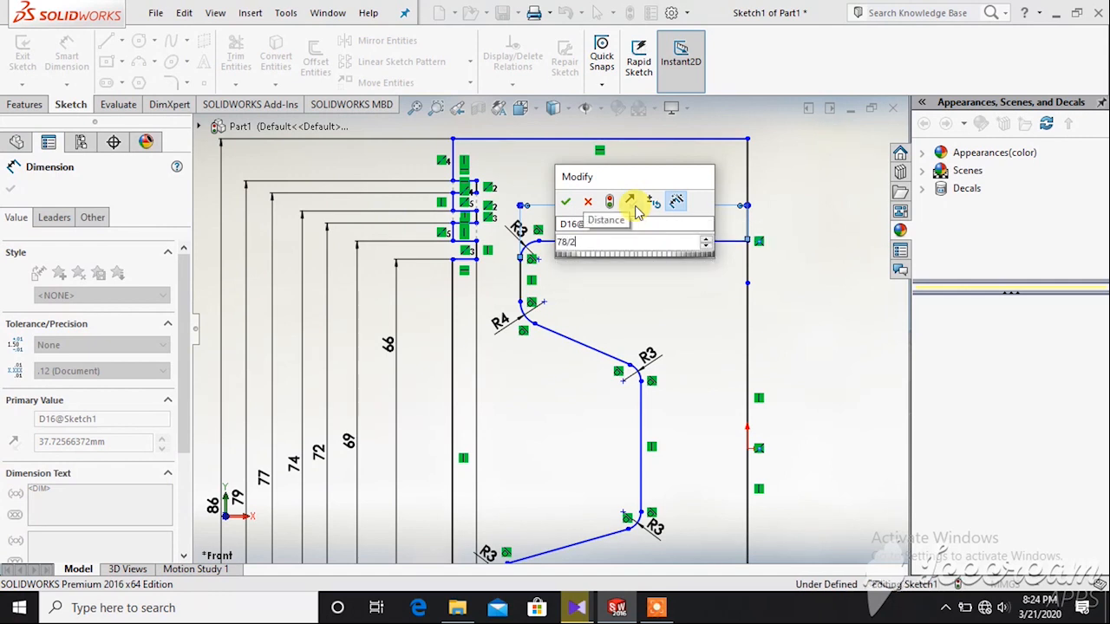
key(Return)
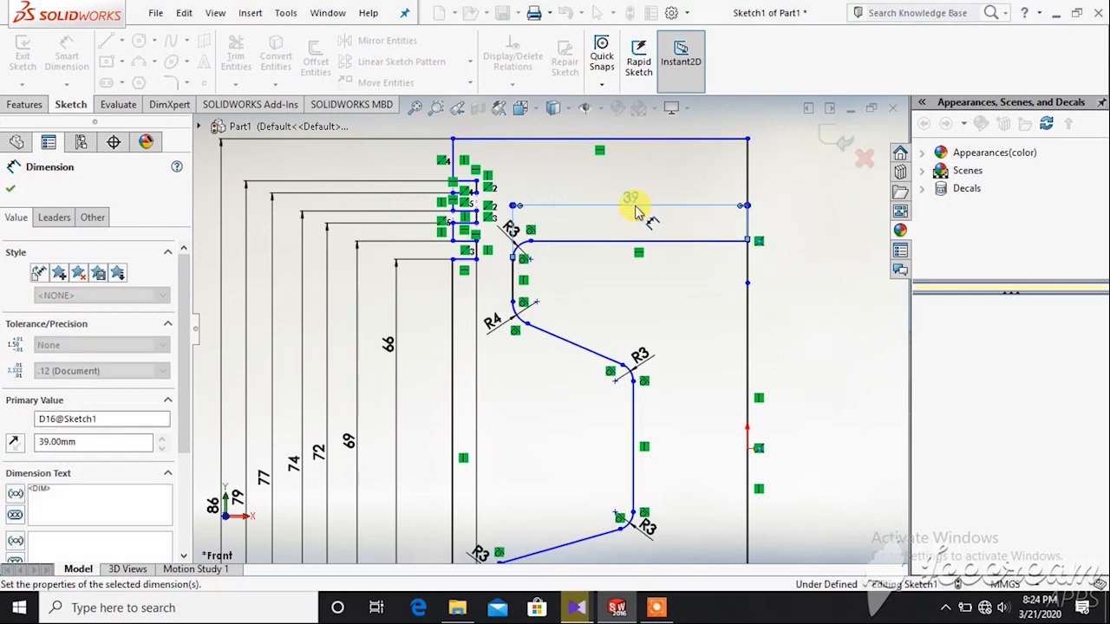
Set the distance between the cavity's bottom horizontal line and the profile's base line to 3 mm
scroll(638, 288, up, 3)
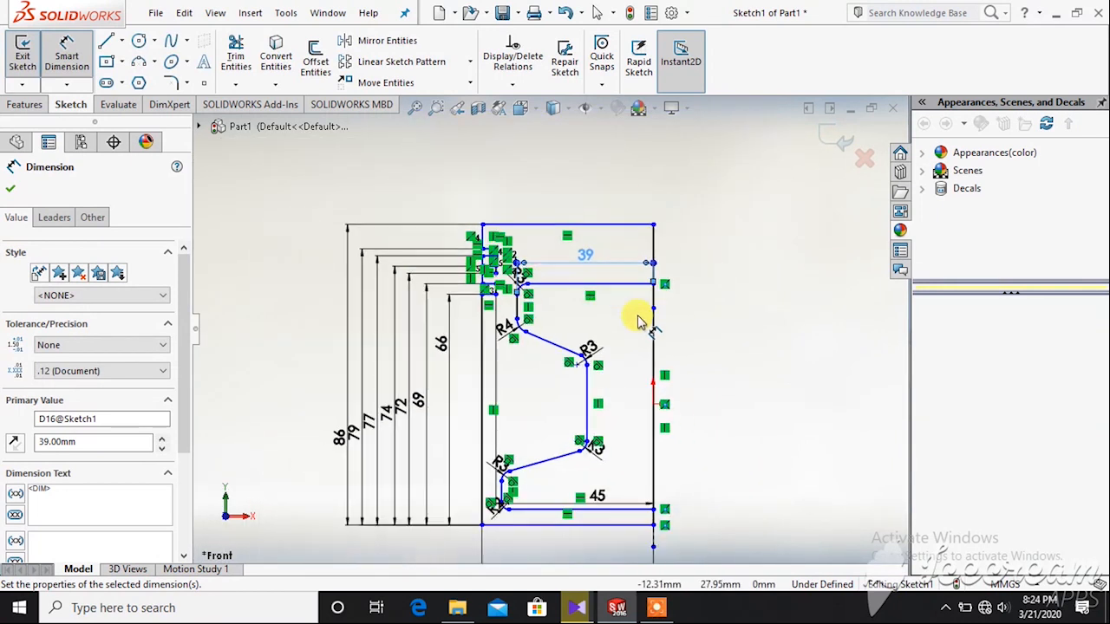
scroll(621, 502, down, 3)
scroll(621, 502, down, 2)
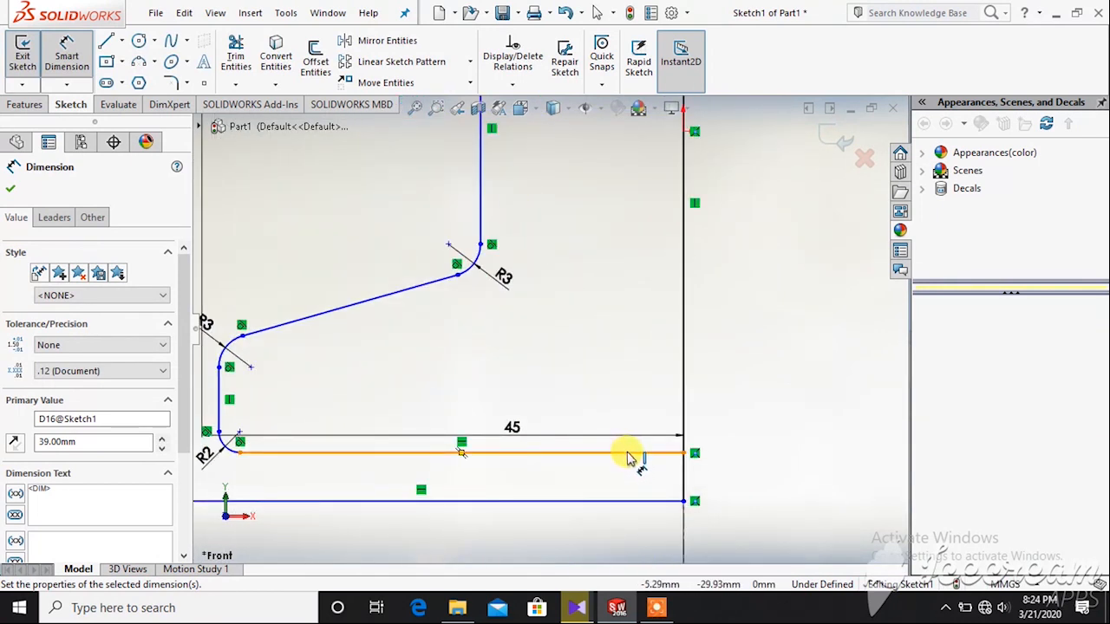
click(628, 501)
click(629, 506)
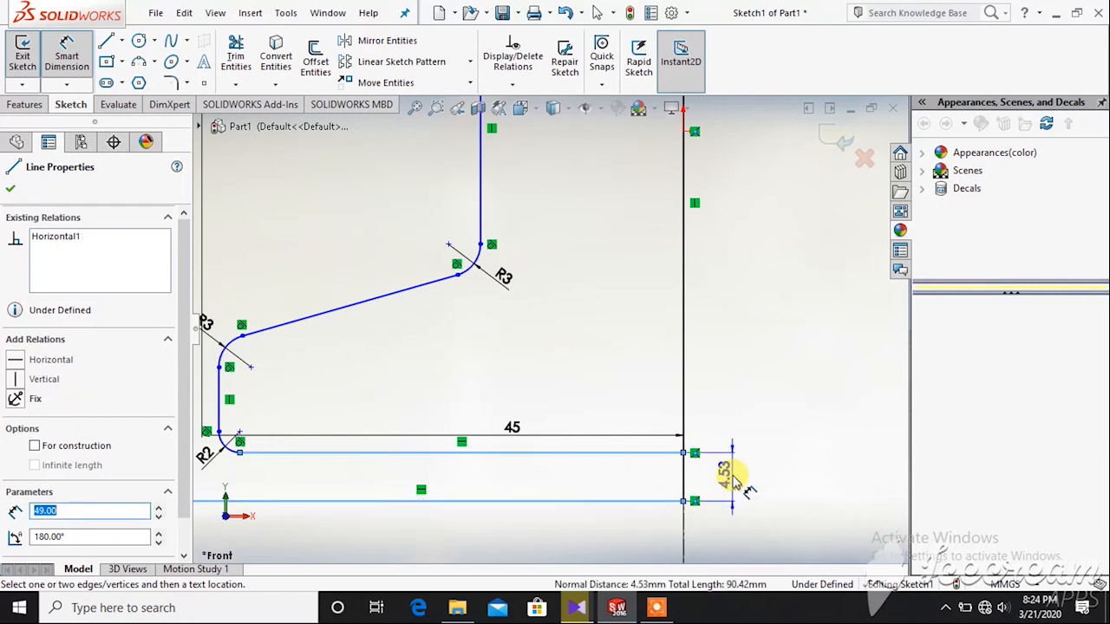
click(733, 478)
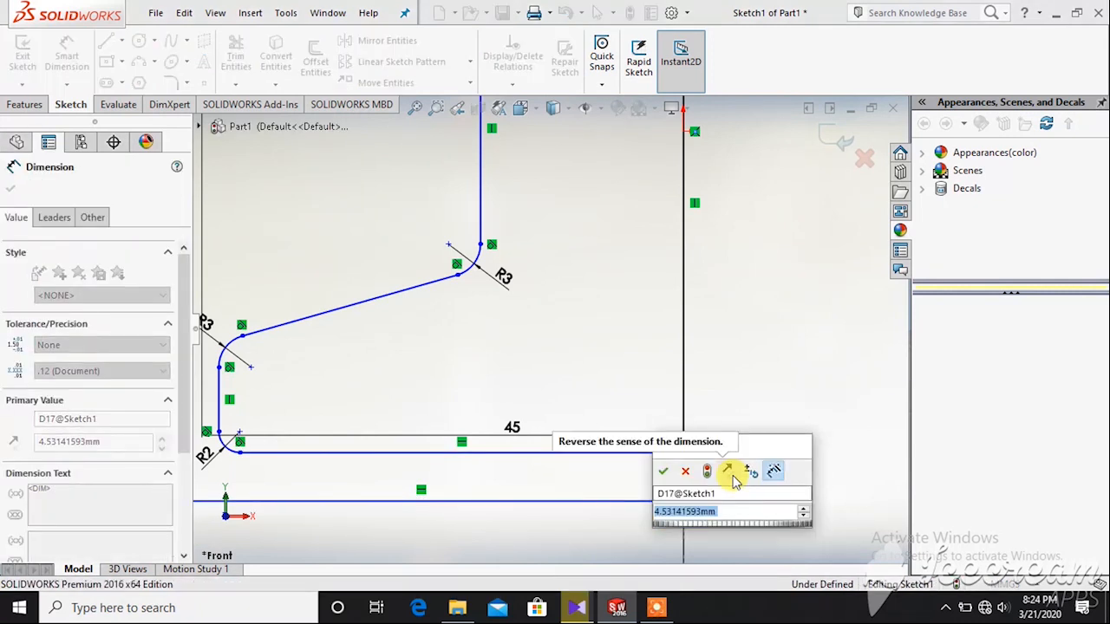
text(3)
key(Return)
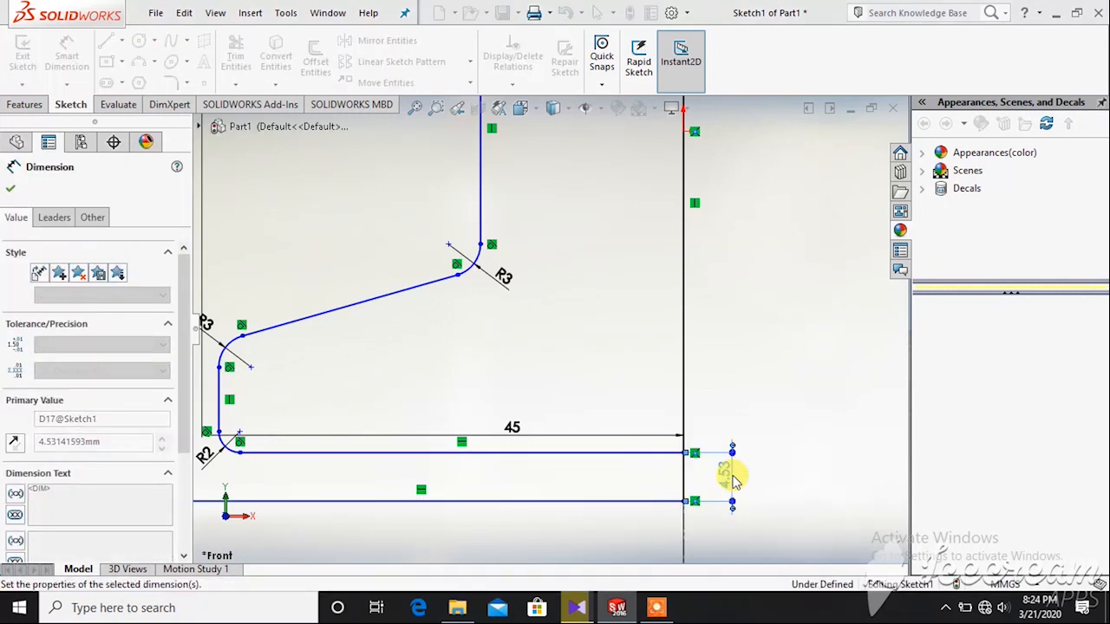
Set the vertical distance between the slanted-line ends of the two R3 fillets on the inner vertical line to 34 mm
scroll(541, 414, up, 5)
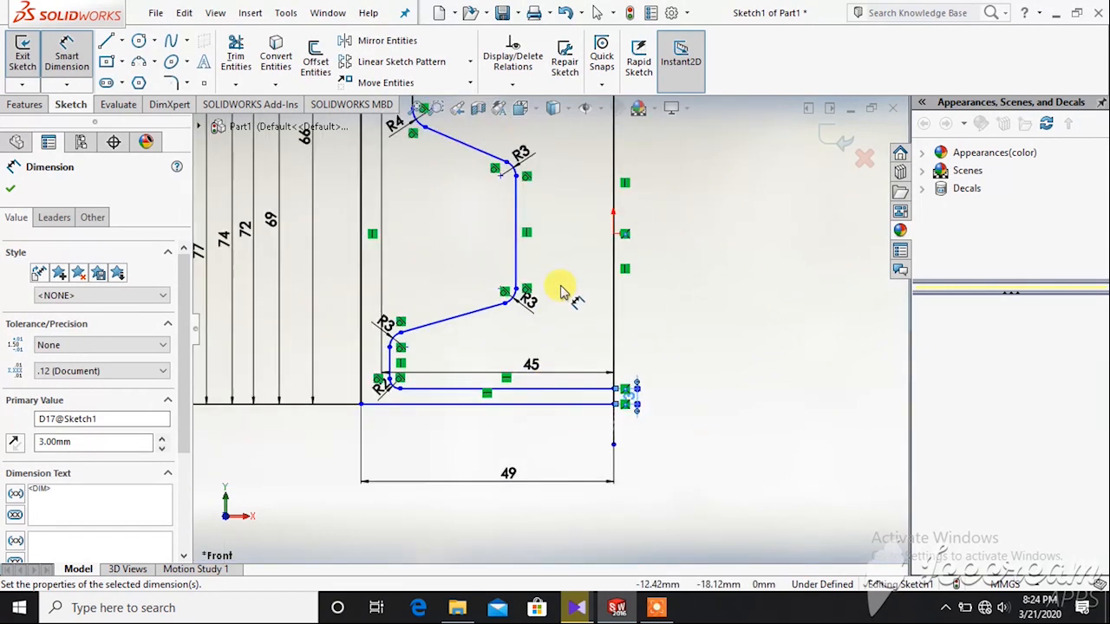
scroll(570, 223, down, 3)
scroll(550, 182, up, 2)
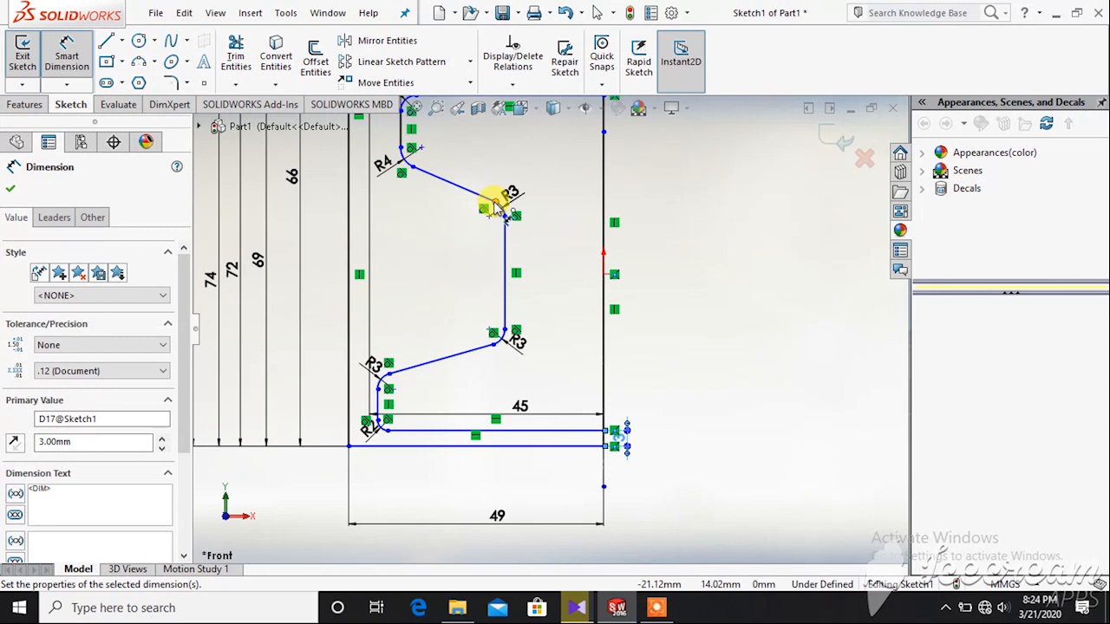
click(495, 206)
click(493, 342)
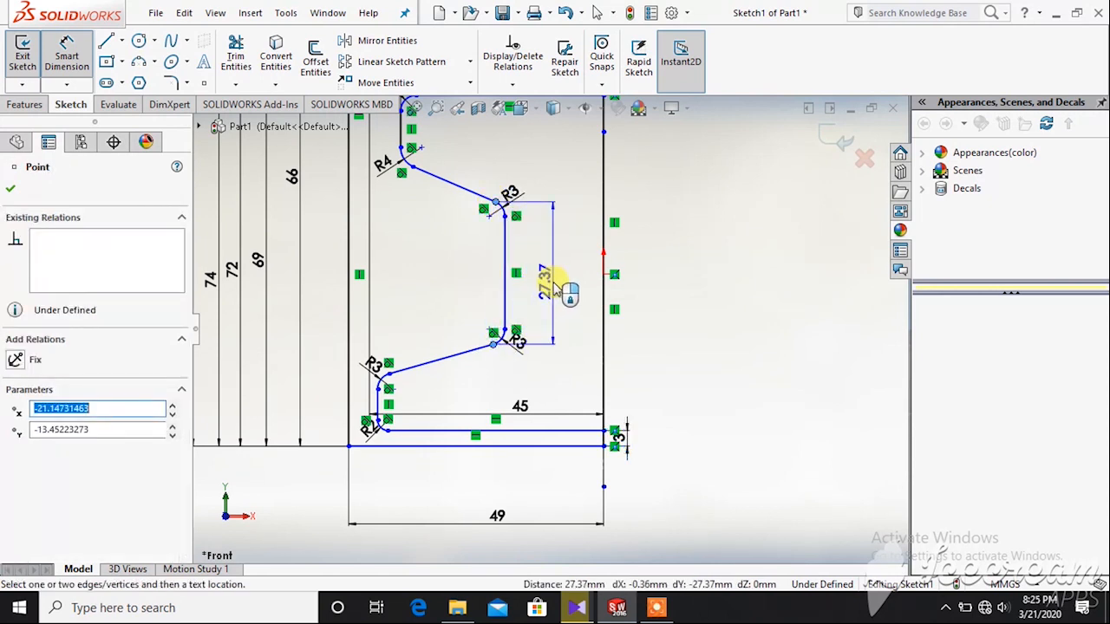
click(559, 288)
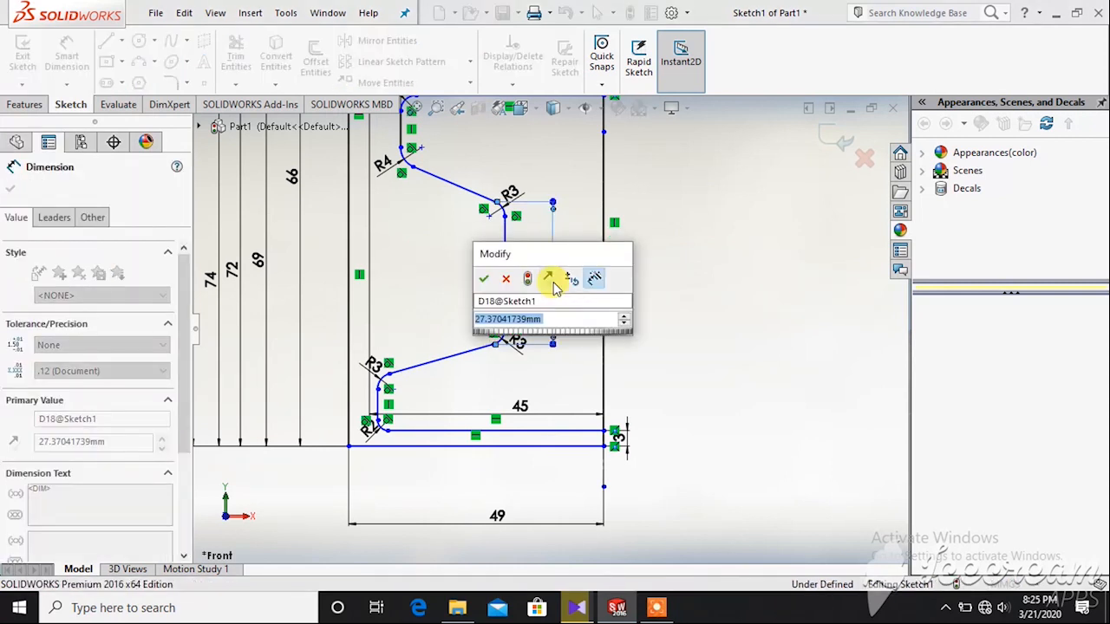
text(34)
key(Return)
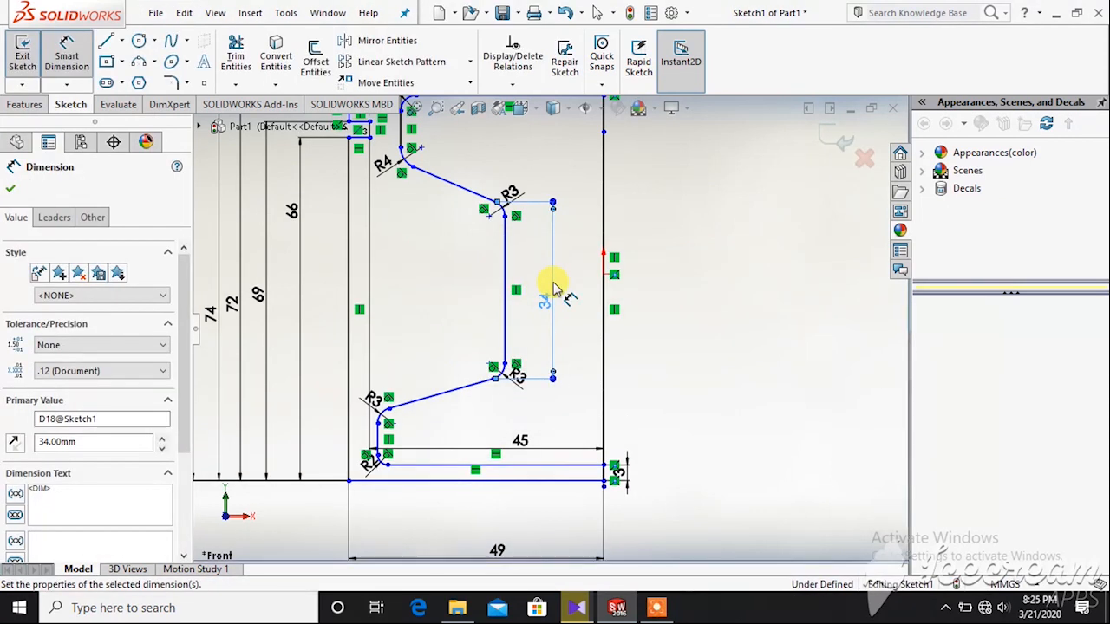
Set the cavity's height between the centreline endpoints of its top and bottom horizontal lines to 60 mm
scroll(492, 322, up, 2)
scroll(513, 179, down, 1)
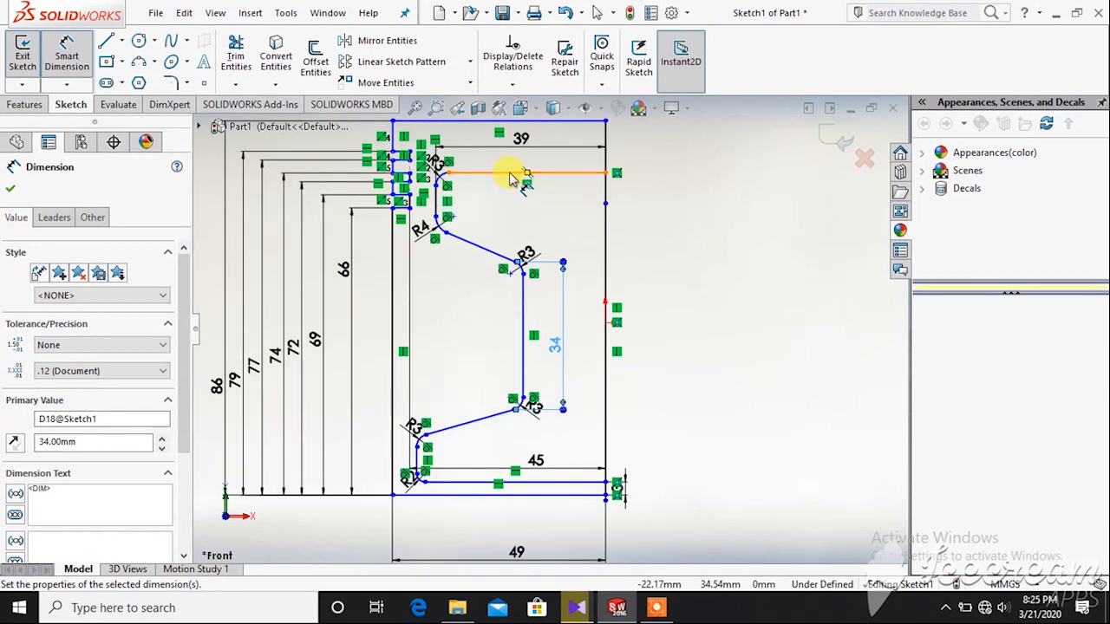
scroll(513, 190, up, 1)
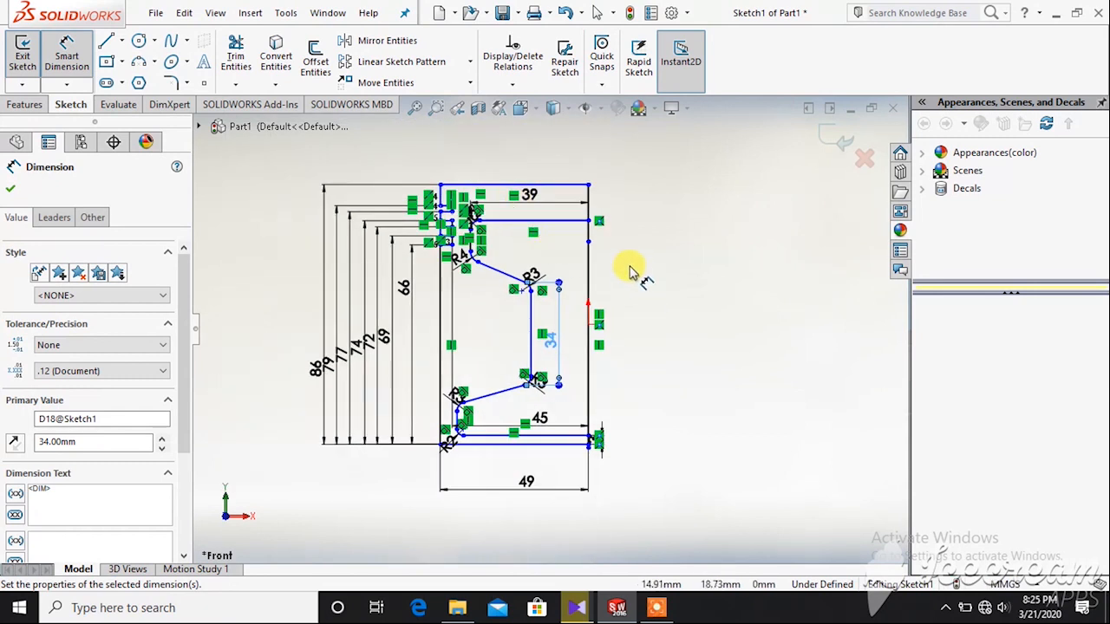
click(589, 224)
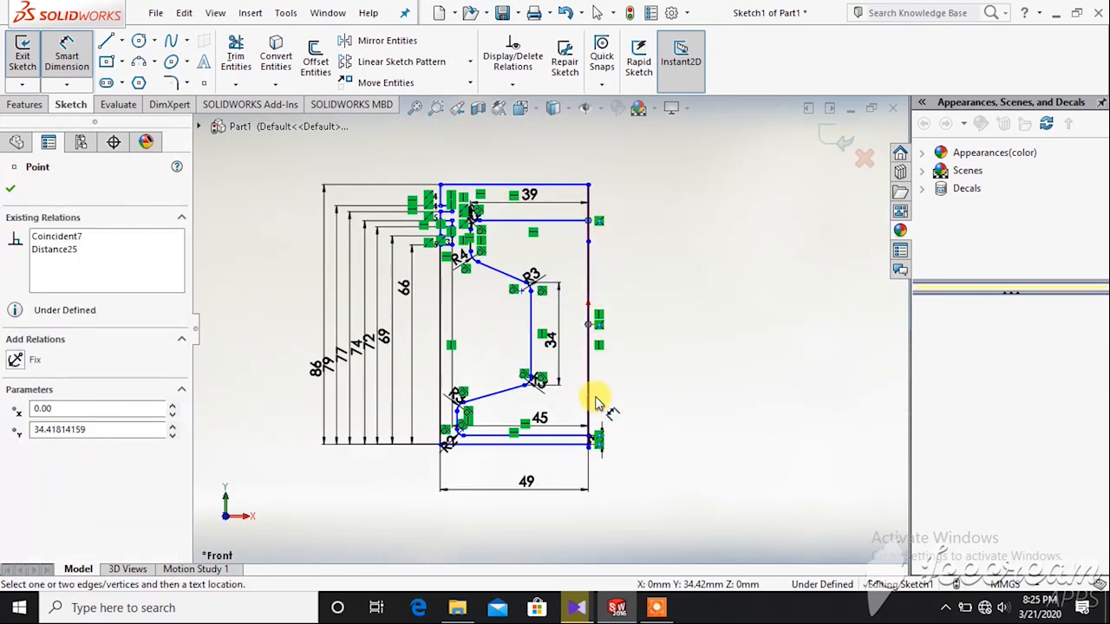
scroll(593, 441, down, 2)
scroll(587, 443, down, 1)
click(583, 422)
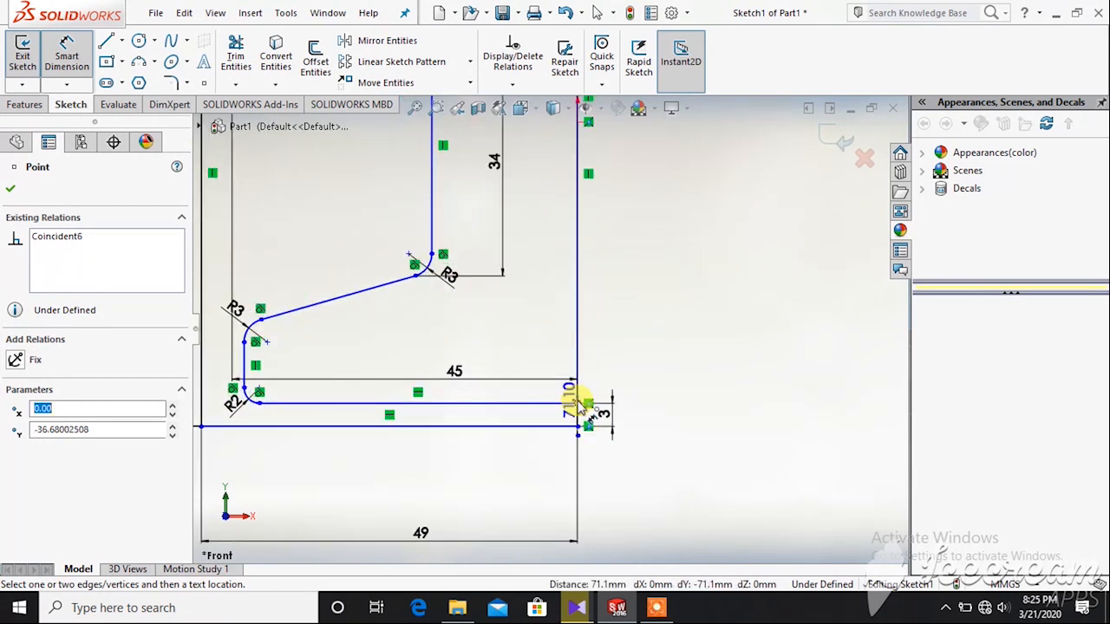
scroll(669, 251, up, 1)
scroll(670, 251, up, 1)
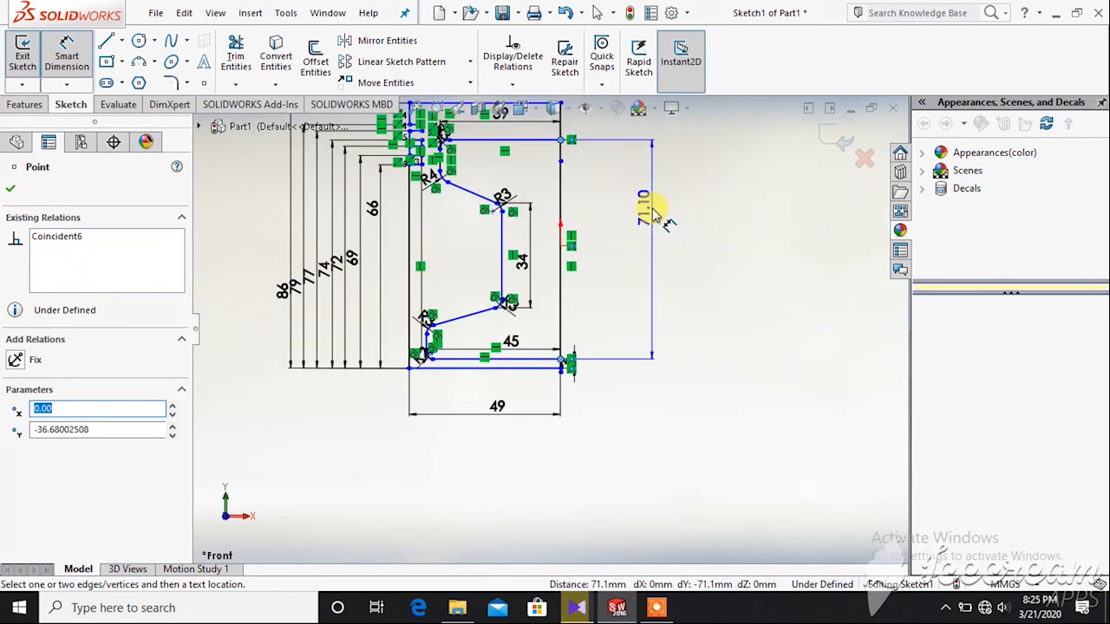
click(652, 225)
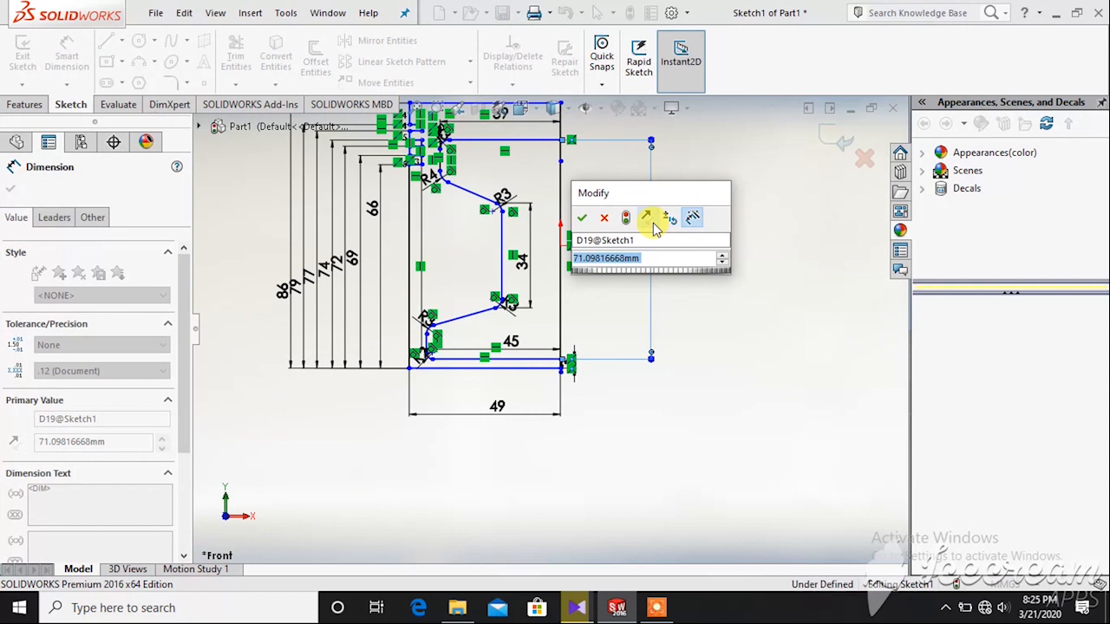
text(60)
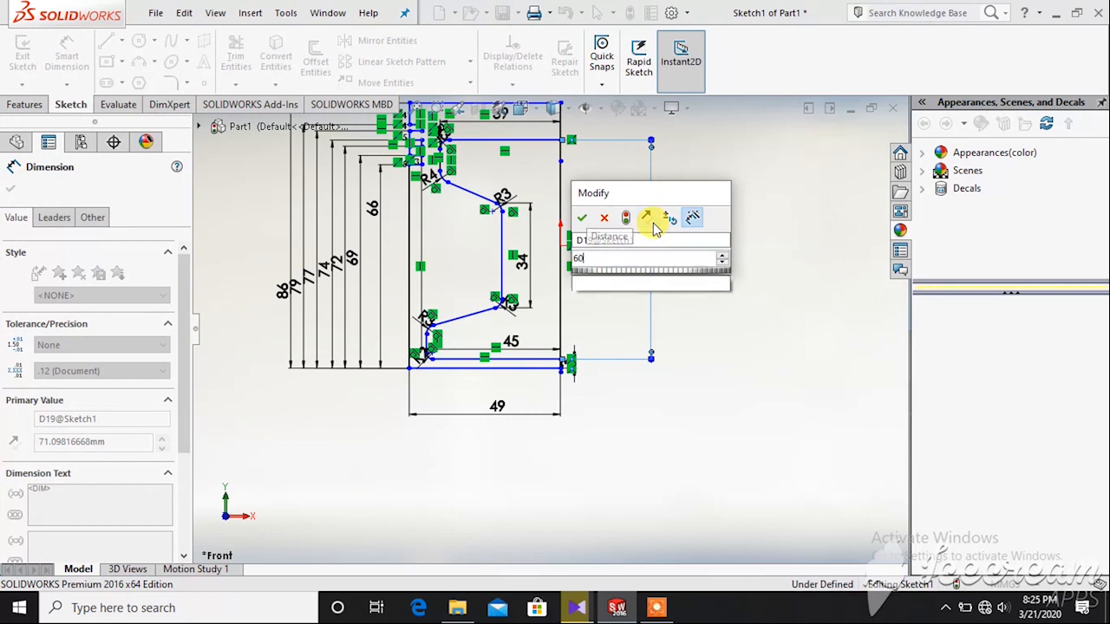
key(Return)
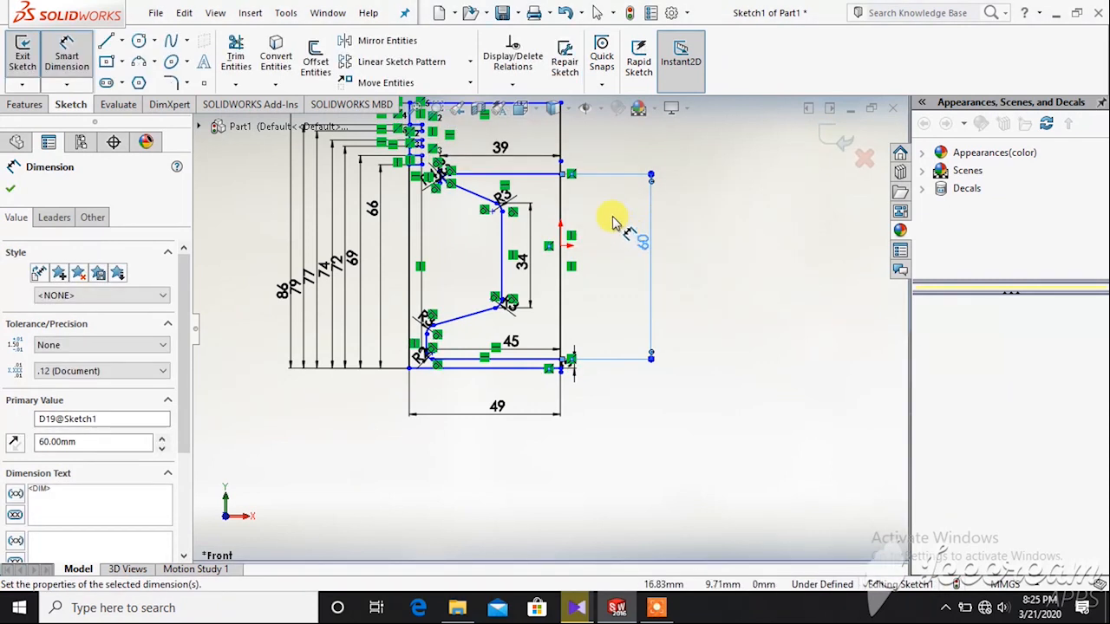
Set the angle between the upper slanted line and the inner vertical line to 100 degrees
scroll(572, 192, down, 3)
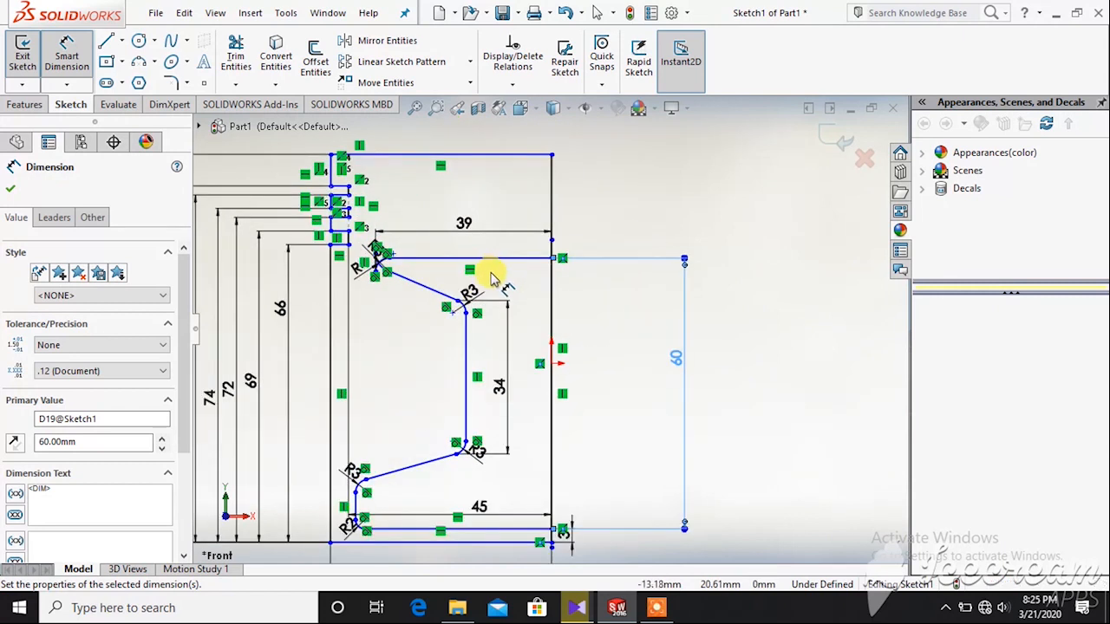
scroll(479, 300, down, 2)
scroll(473, 308, up, 2)
mouse_move(463, 317)
mouse_down()
mouse_move(483, 368)
mouse_move(457, 351)
mouse_up()
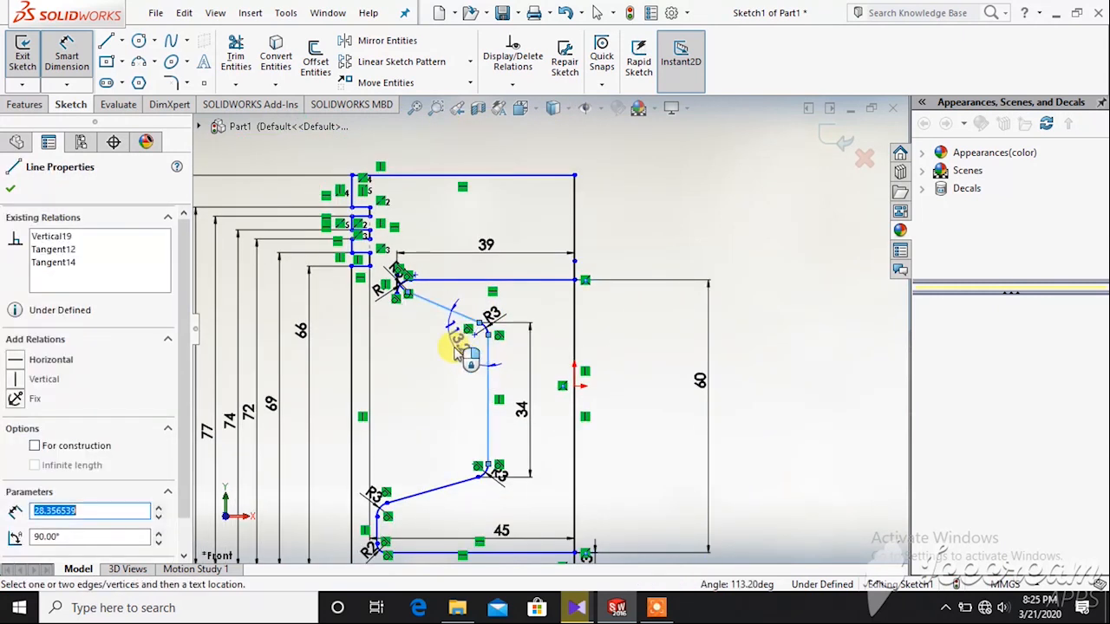
click(457, 351)
text(100)
key(Return)
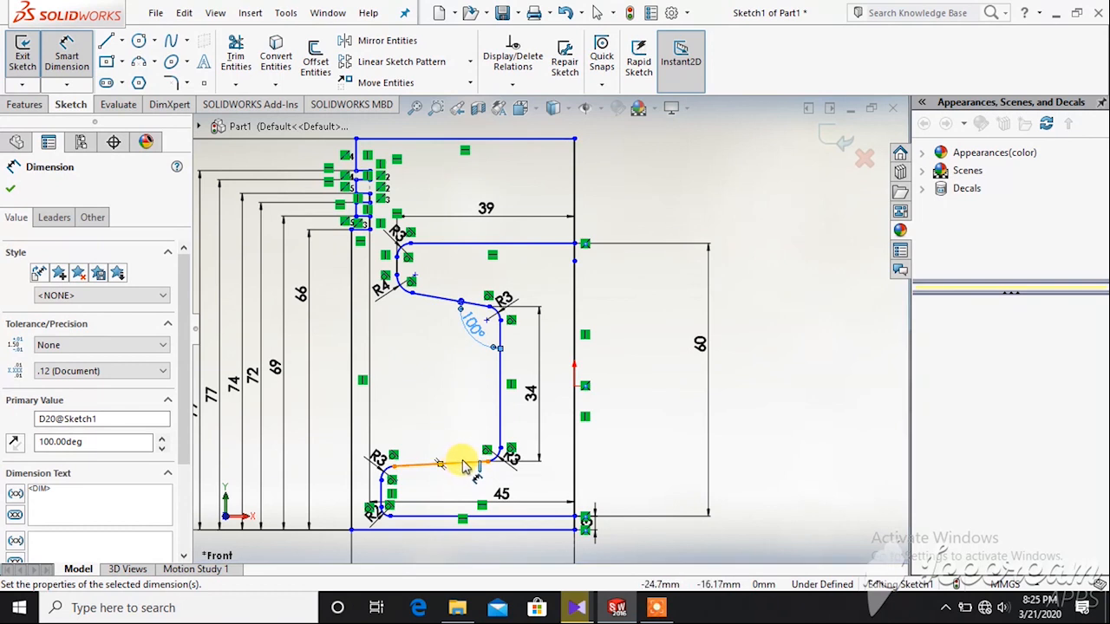
Set the angle between the lower slanted line and the inner vertical line to 100 degrees
click(464, 467)
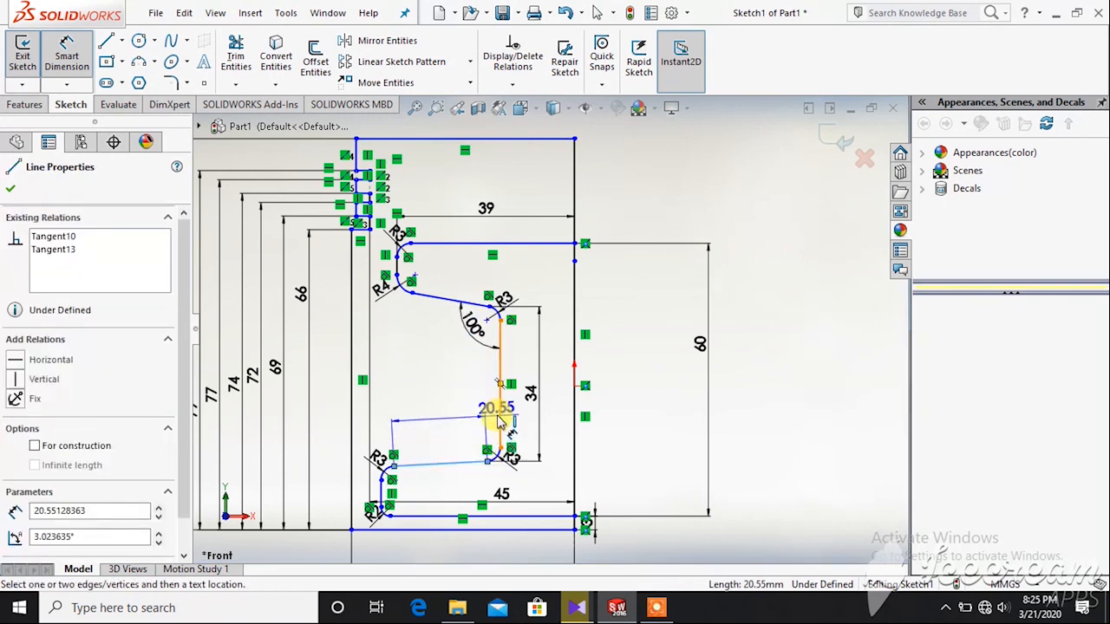
click(498, 408)
click(452, 420)
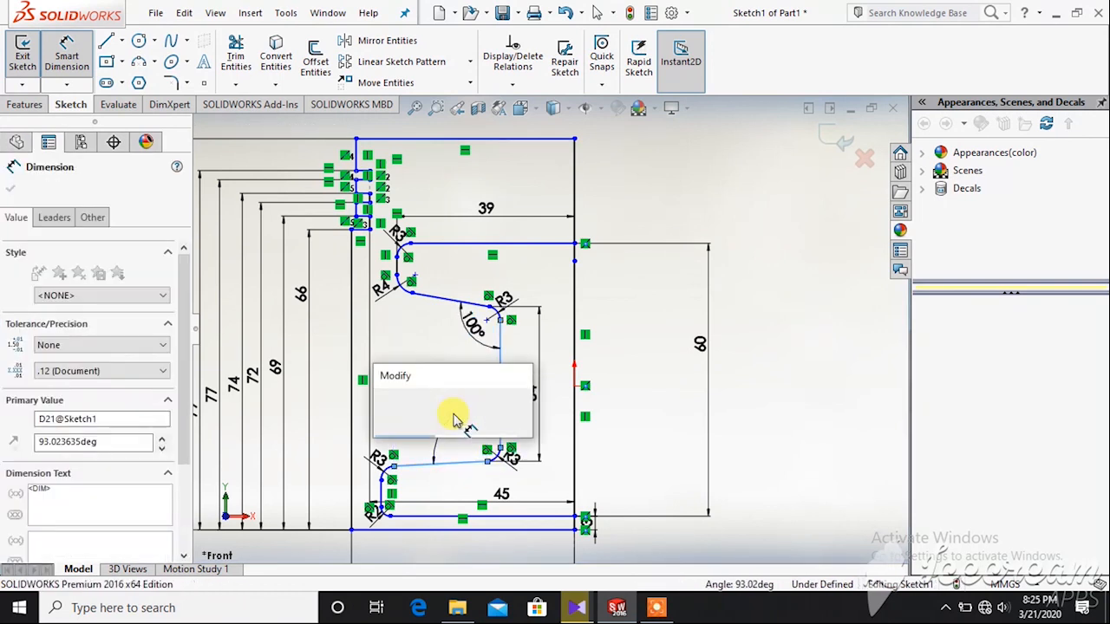
text(100)
key(Return)
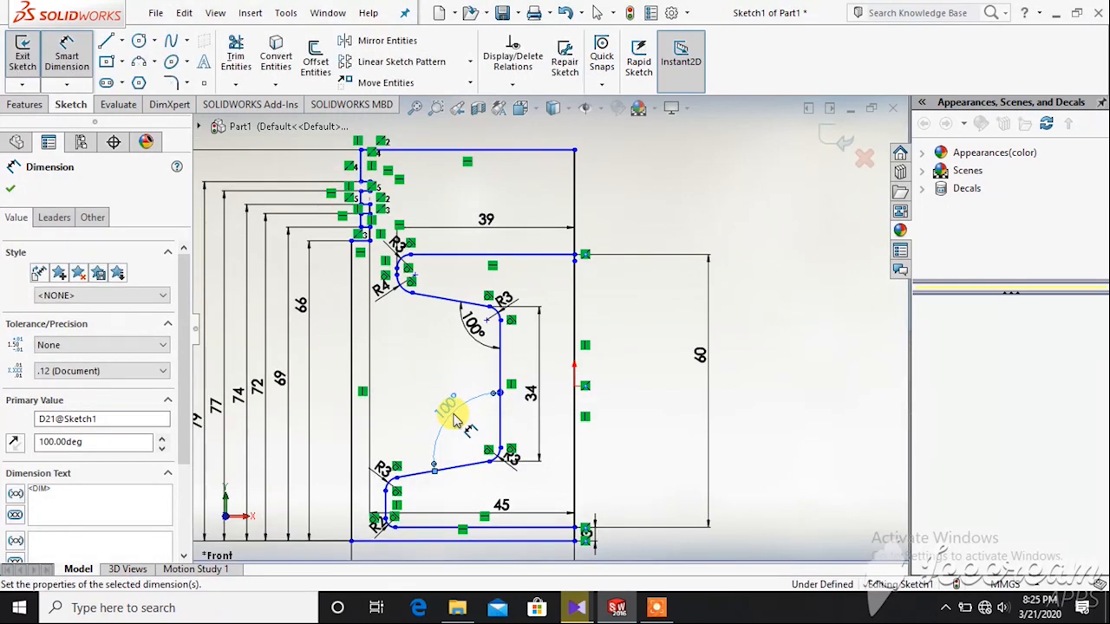
key(f)
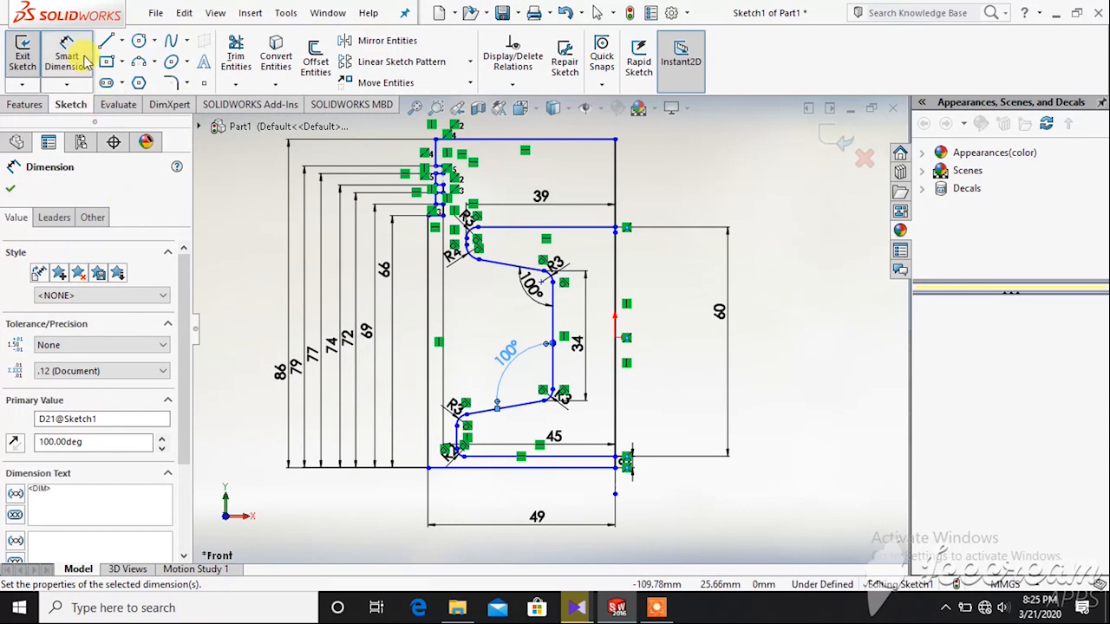
click(668, 611)
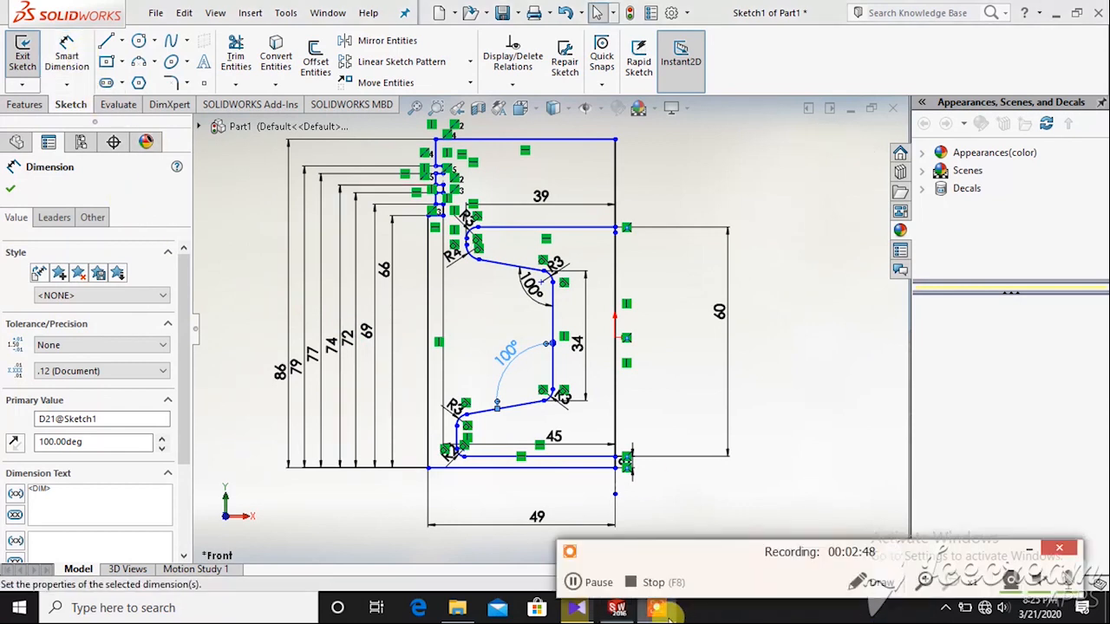
click(573, 582)
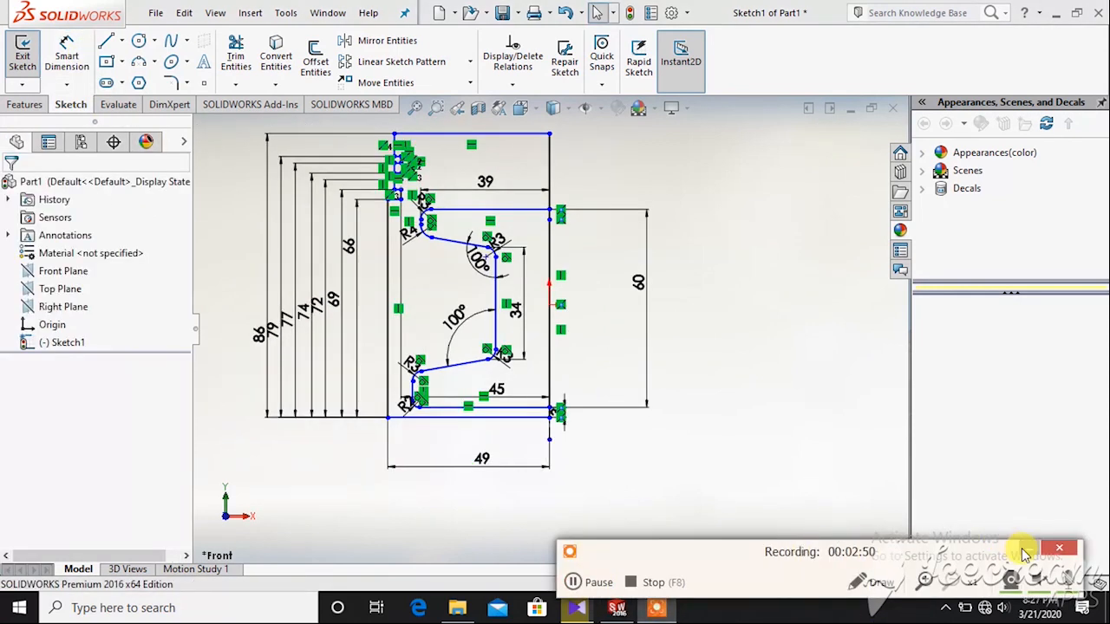
click(1029, 548)
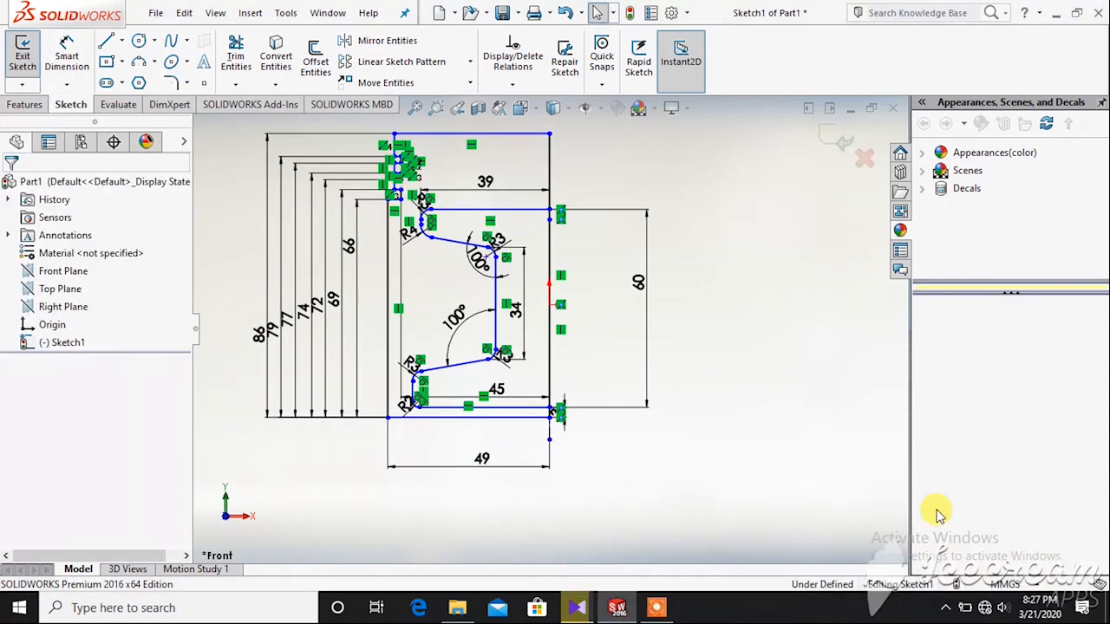
Sketch a vertical line down from the top edge about 38 mm from the centreline, continued by a slightly rising line to the centreline
click(108, 44)
scroll(447, 146, down, 3)
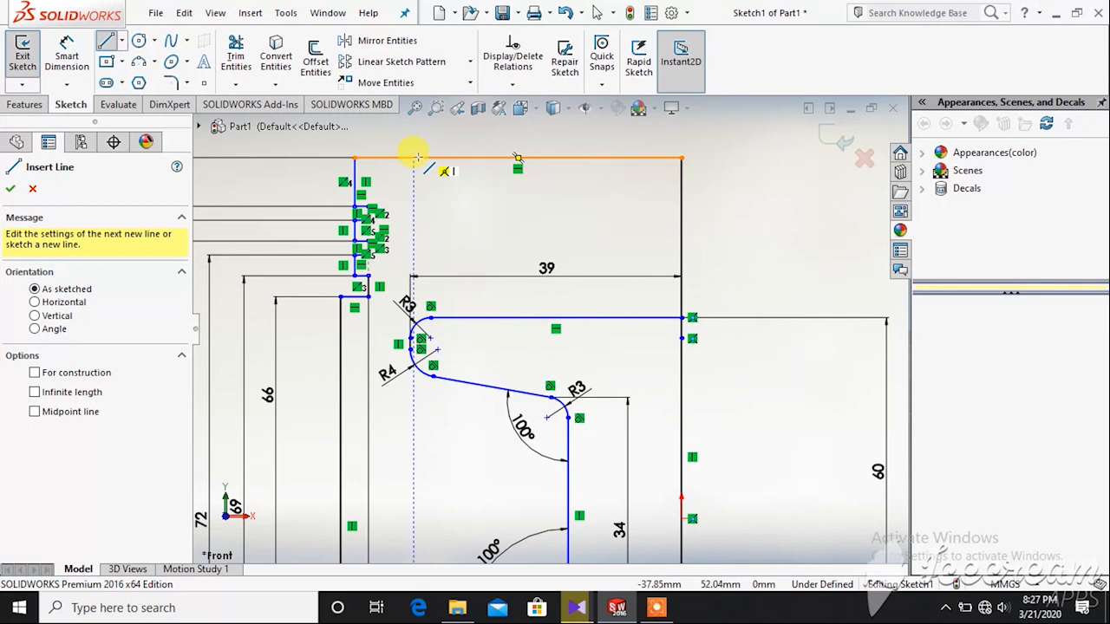
click(415, 158)
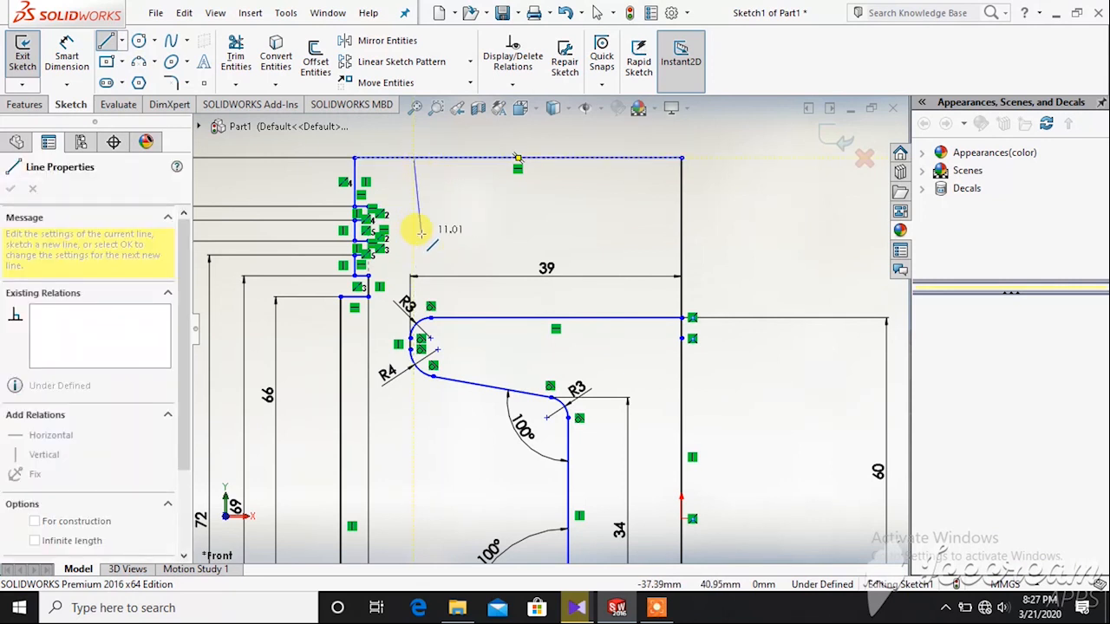
click(415, 248)
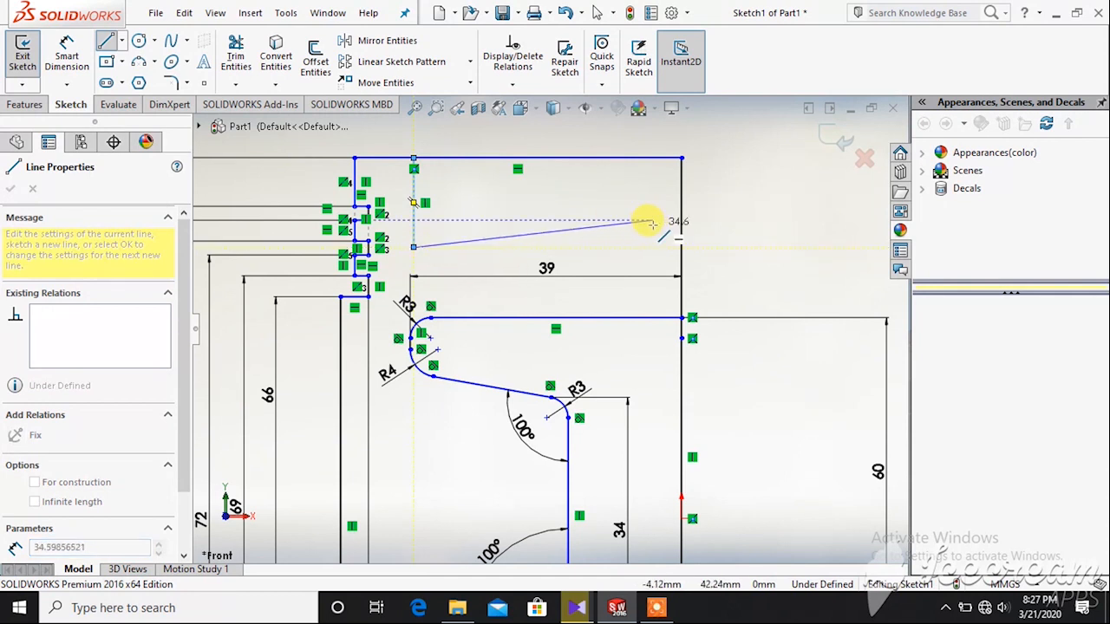
click(681, 228)
right_click(685, 230)
click(715, 238)
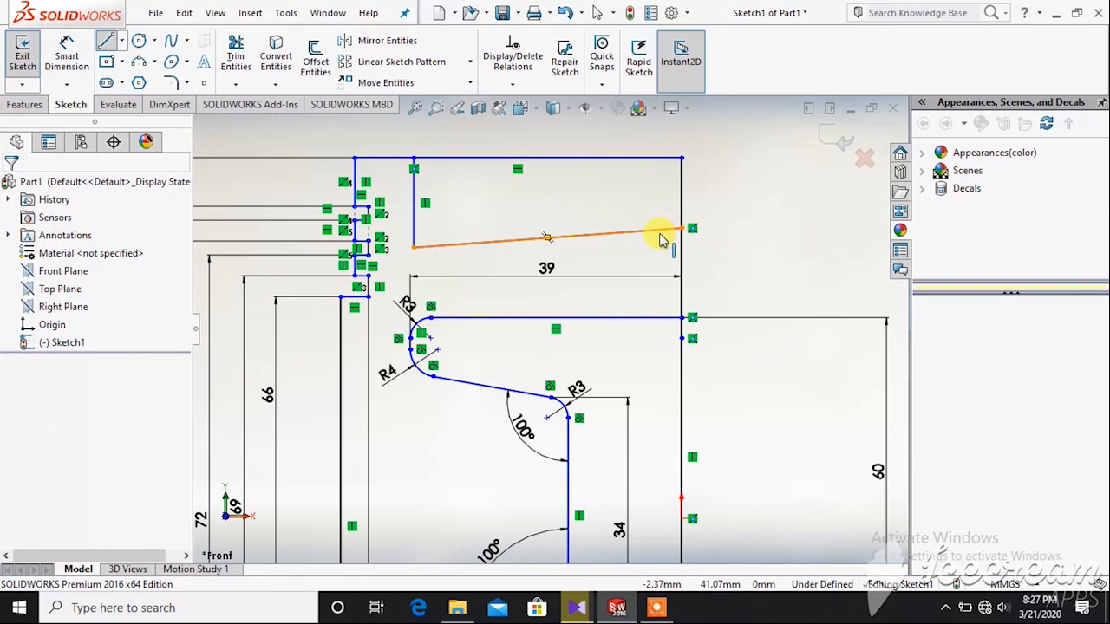
Fillet the corner between the crown recess's vertical wall and slanted floor with a 3 mm radius
click(173, 83)
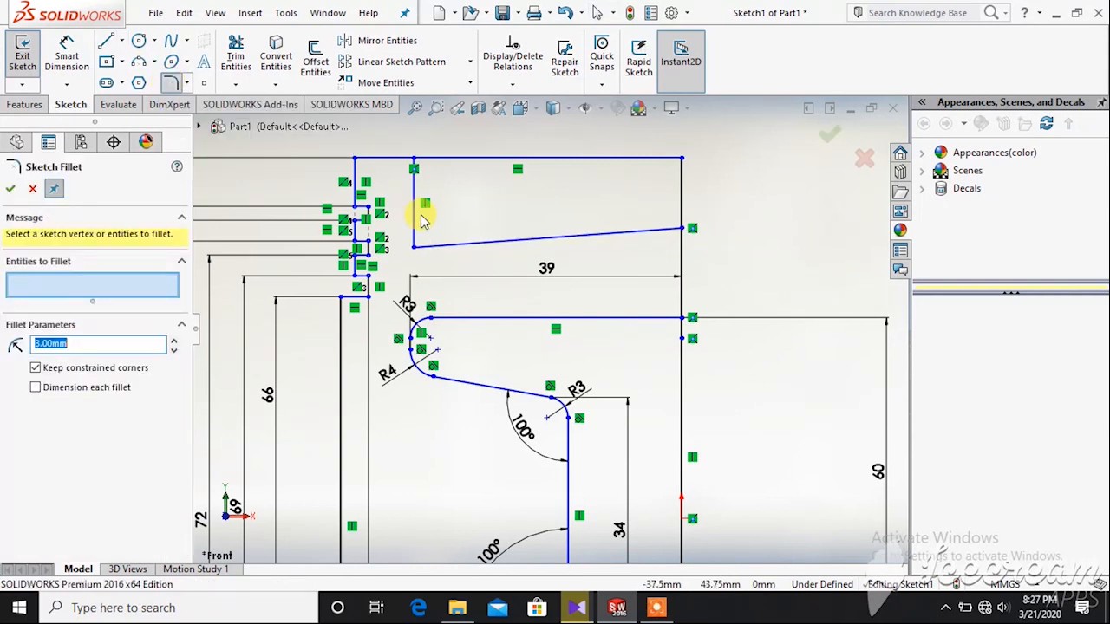
click(415, 227)
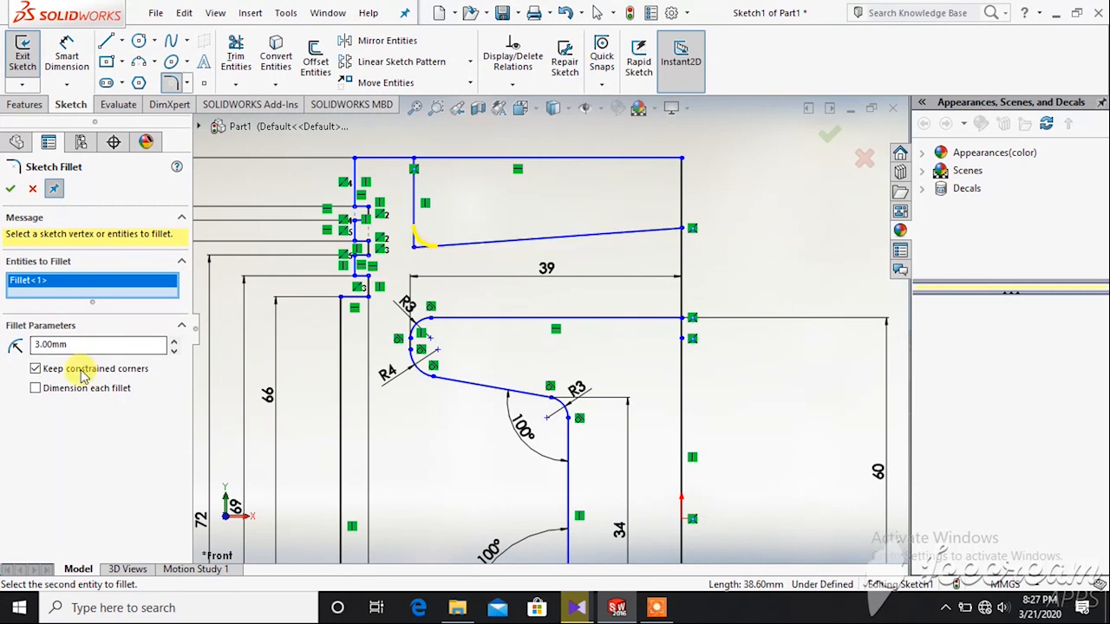
click(11, 194)
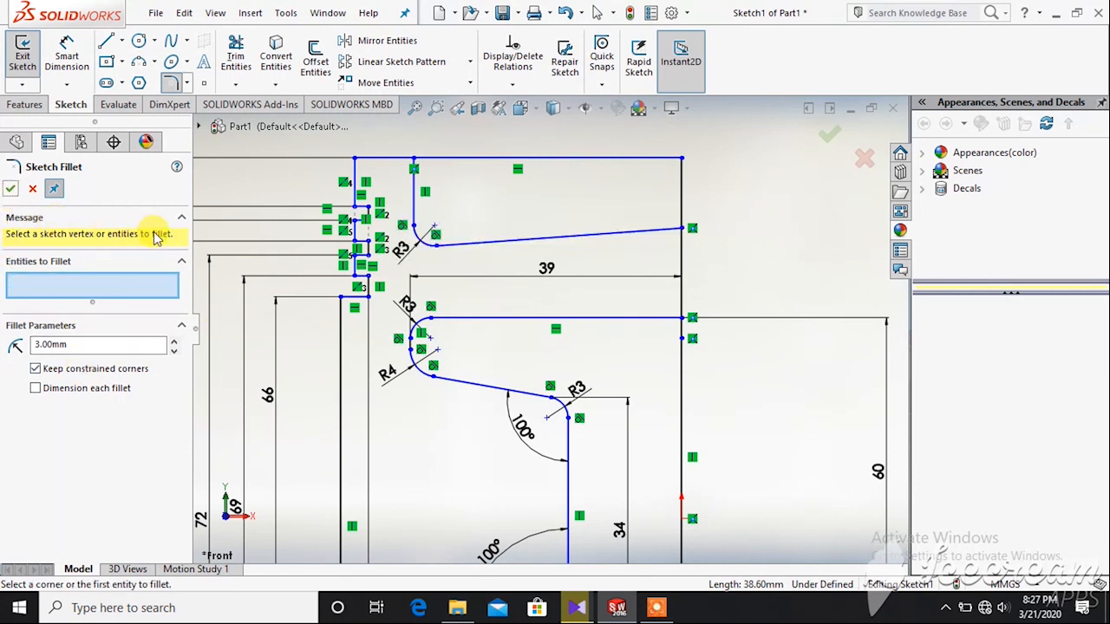
Dimension the crown recess's half-width from its wall's upper endpoint to the centreline end of the top edge as 74/2 mm
click(67, 56)
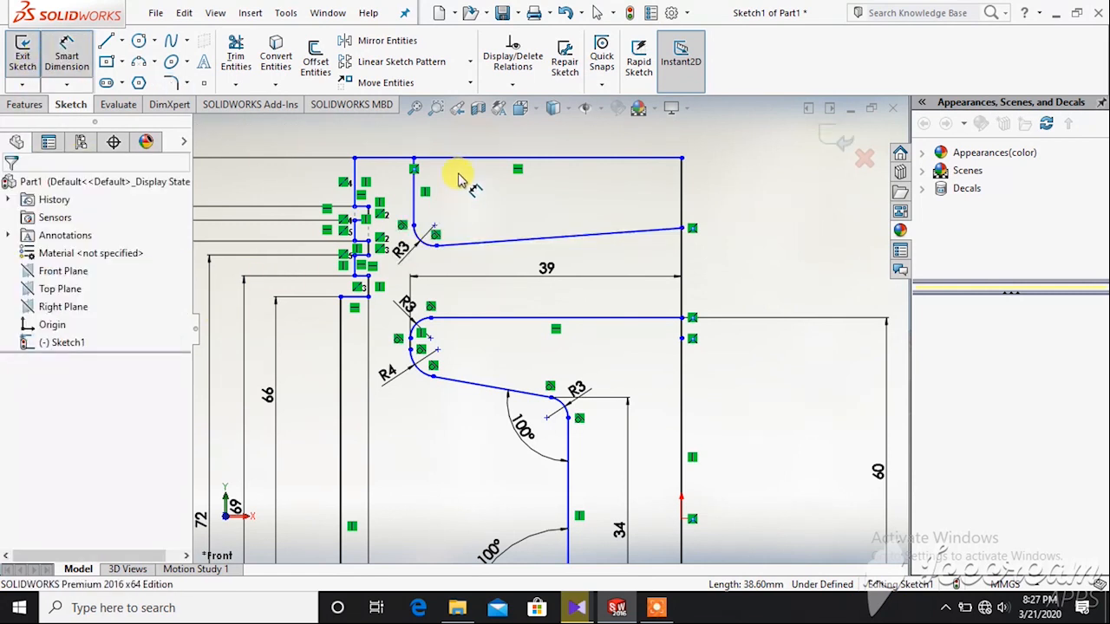
click(414, 161)
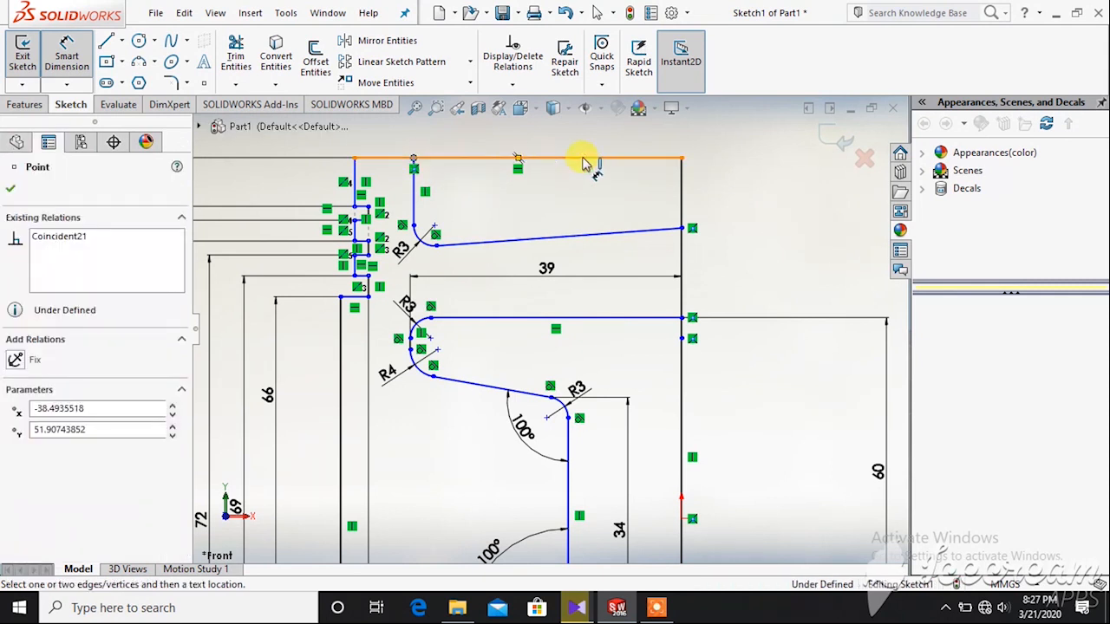
click(683, 161)
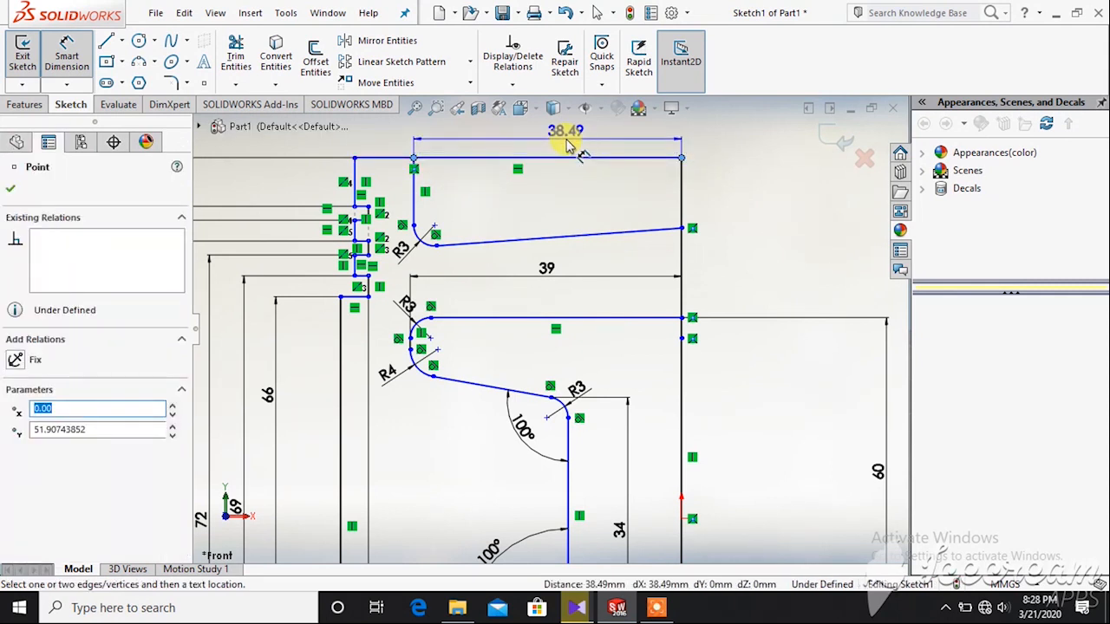
click(568, 146)
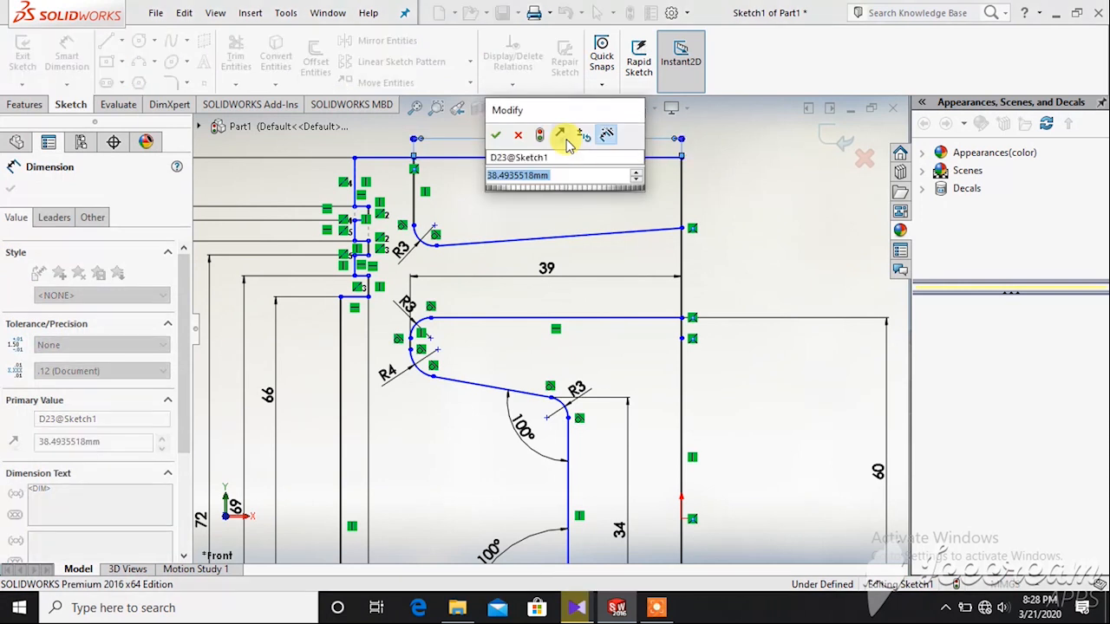
text(74/2)
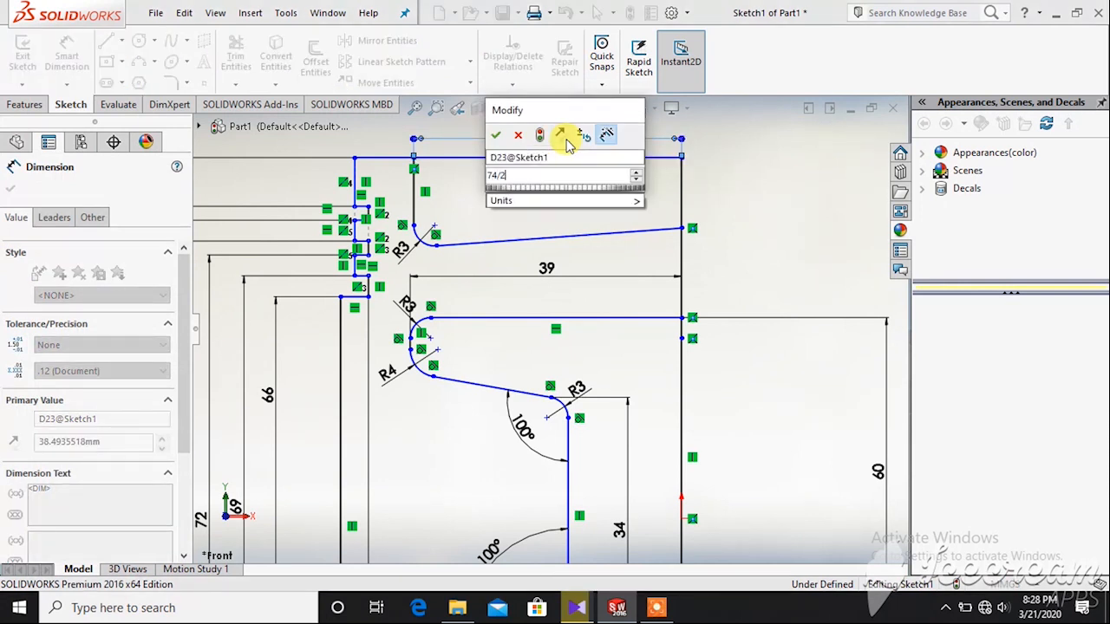
key(Return)
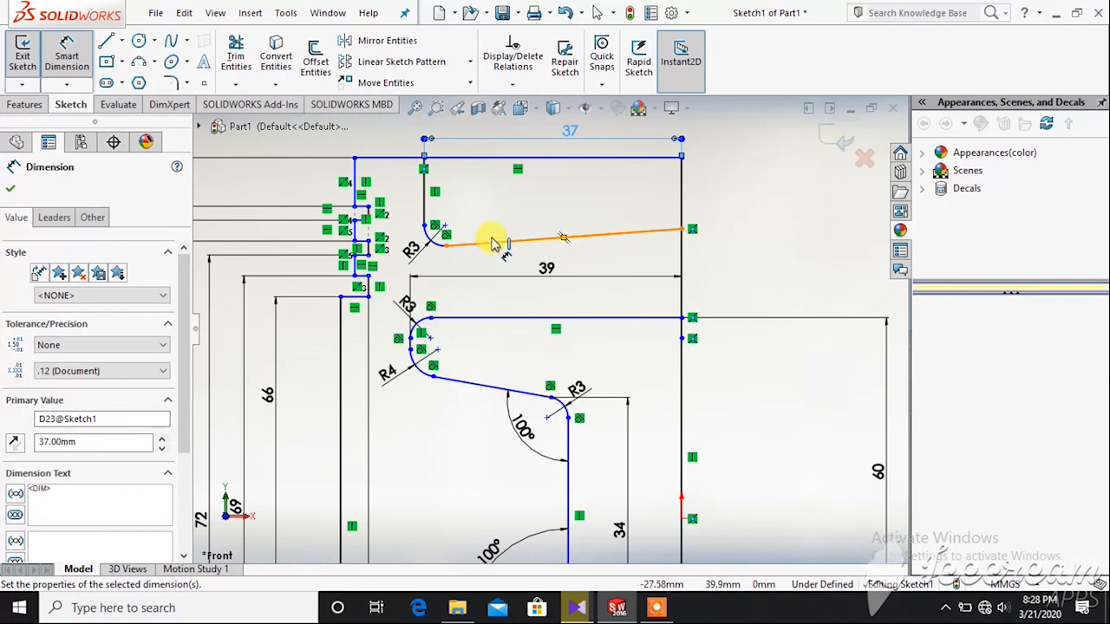
Set the crown recess's depth at the centreline, between the top edge and the slanted floor, to 8 mm
scroll(683, 163, down, 3)
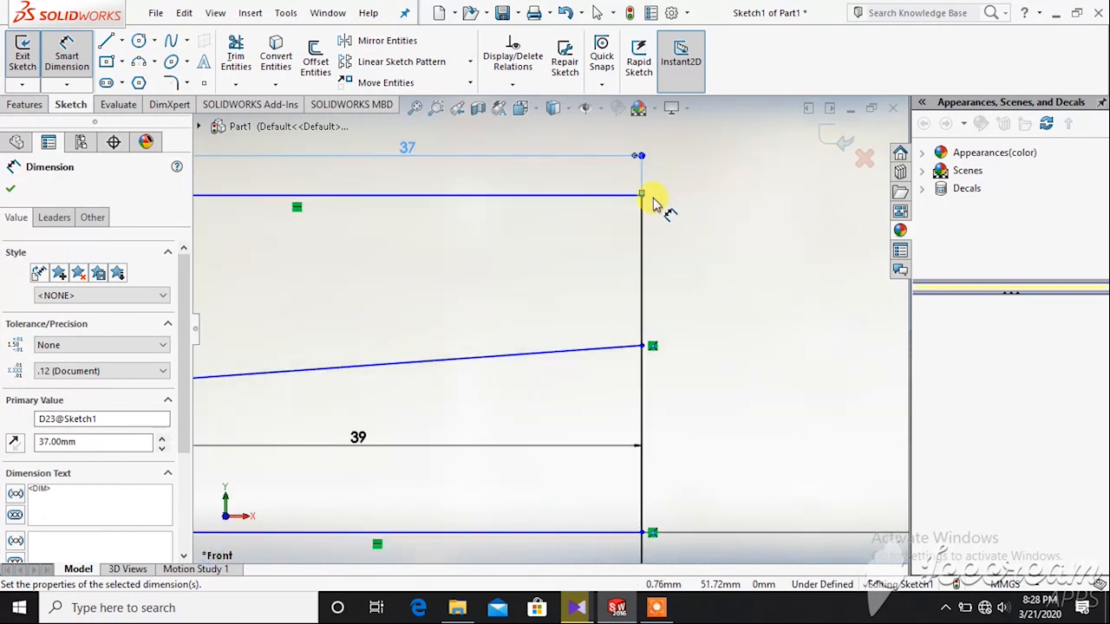
click(642, 198)
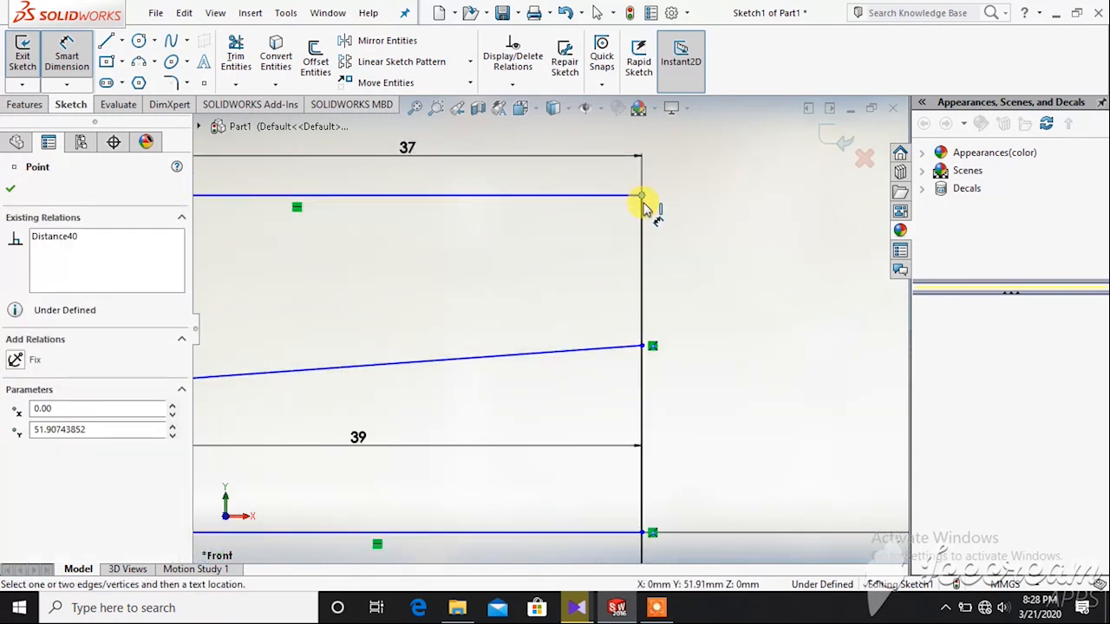
click(646, 347)
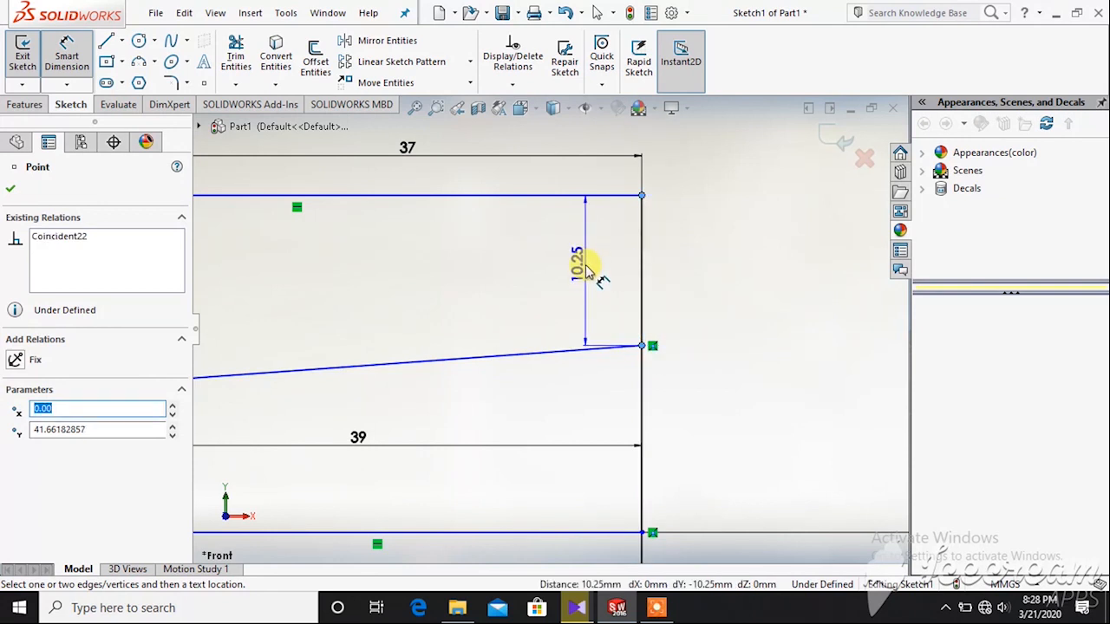
click(586, 270)
text(8)
key(Return)
Set the vertical distance from the recess wall's upper endpoint to the fillet's lower endpoint to 12 mm
scroll(644, 238, up, 3)
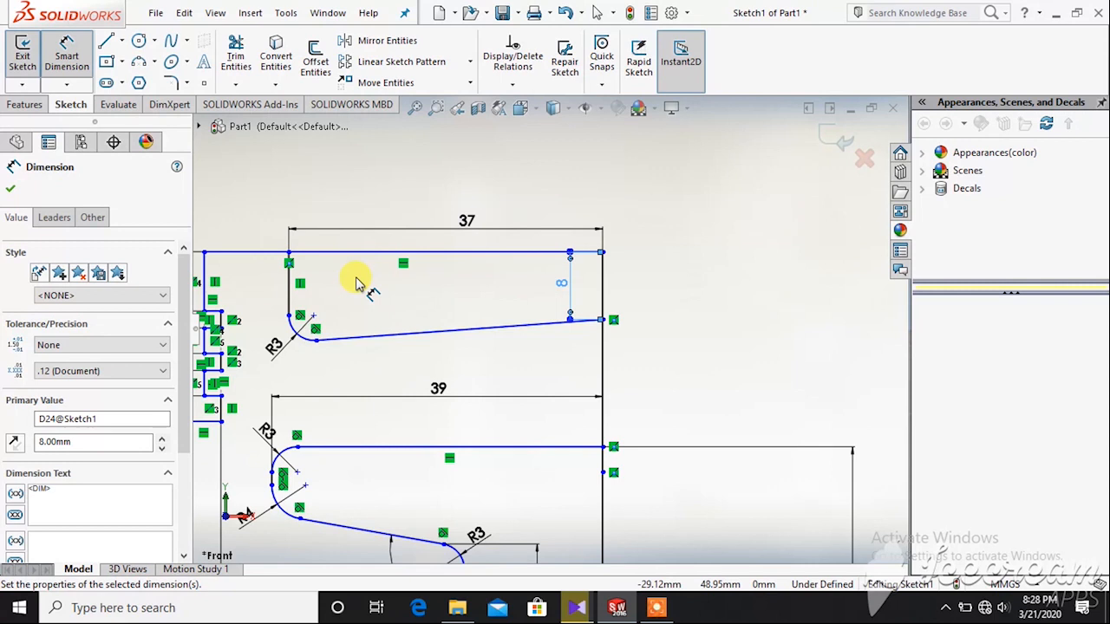
click(289, 256)
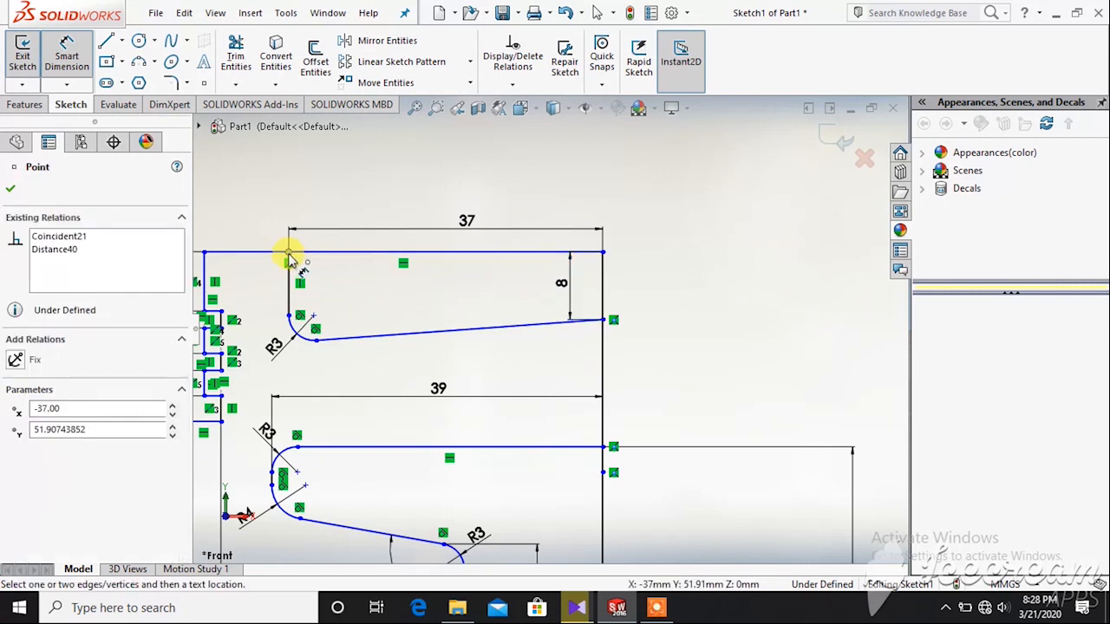
click(316, 340)
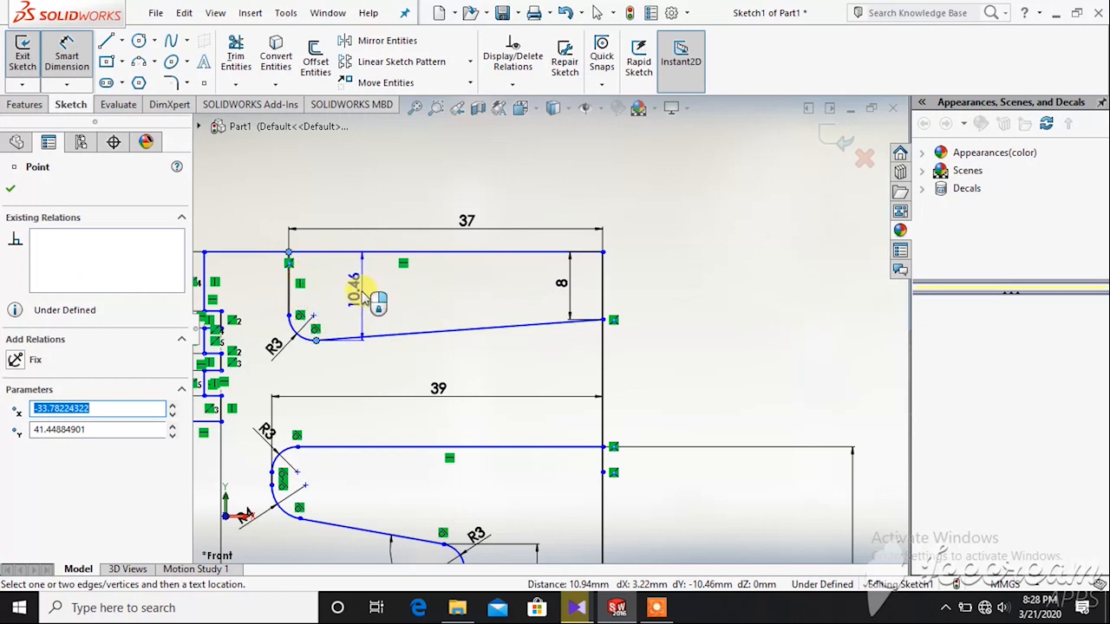
click(343, 293)
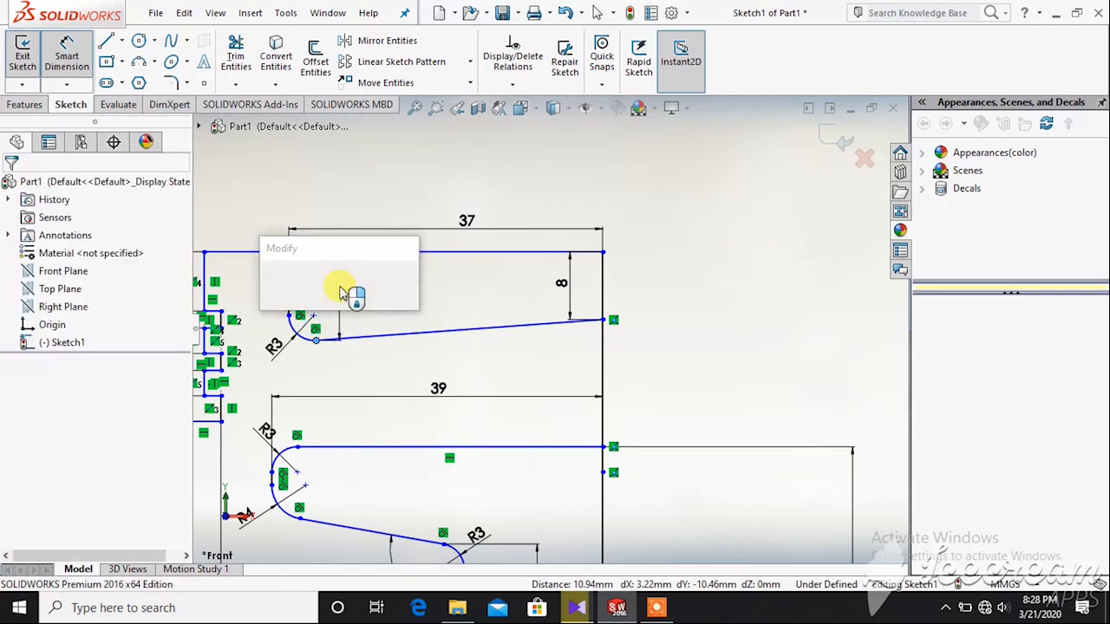
text(12)
key(Return)
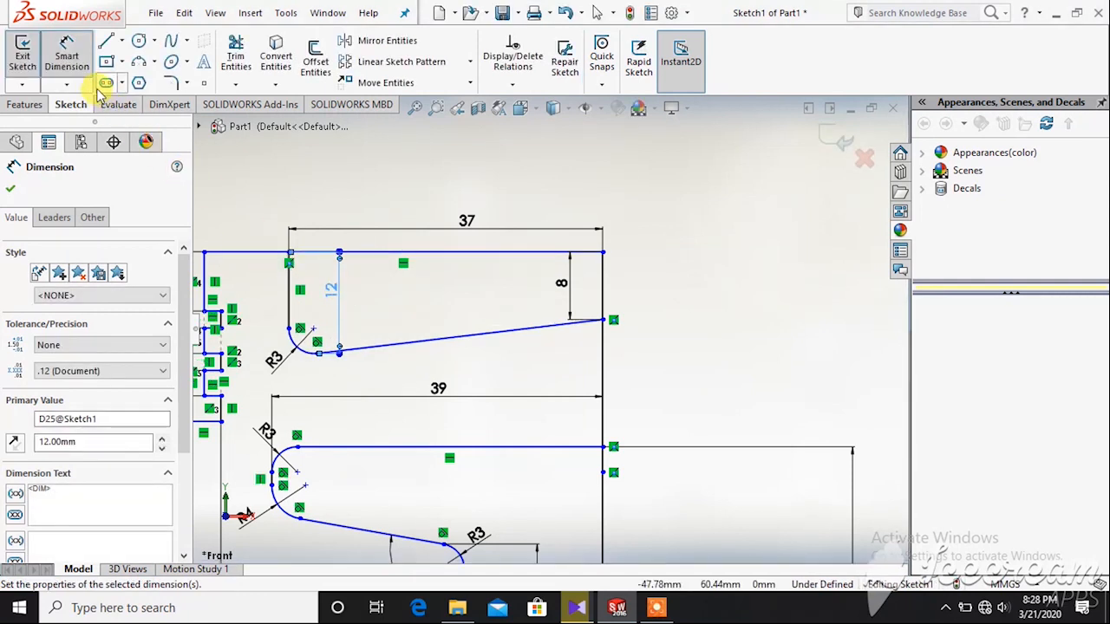
click(67, 53)
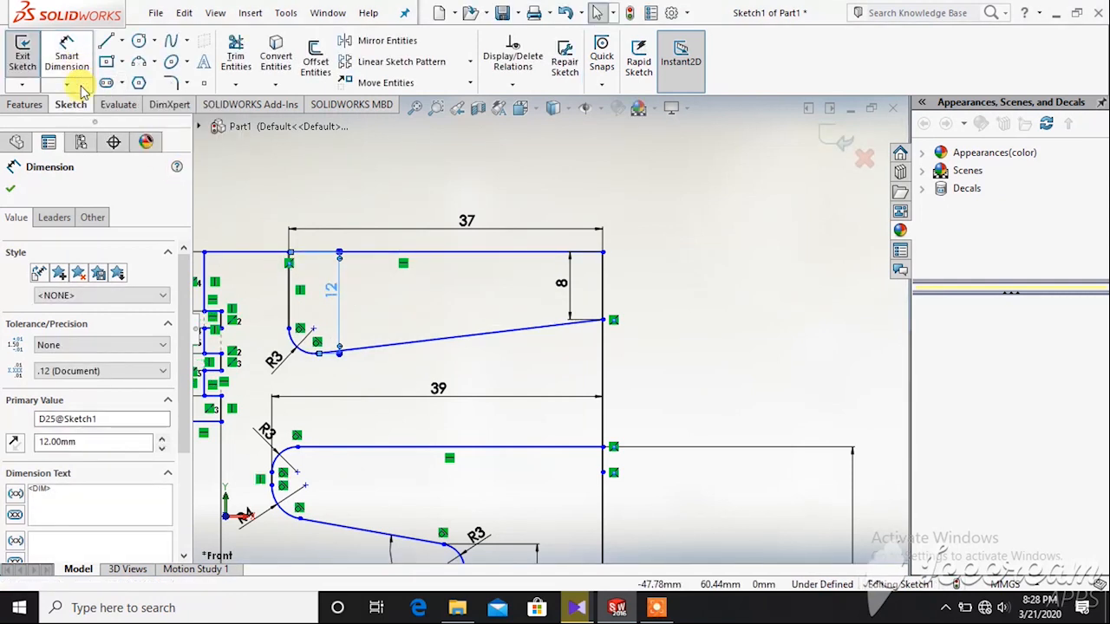
click(11, 189)
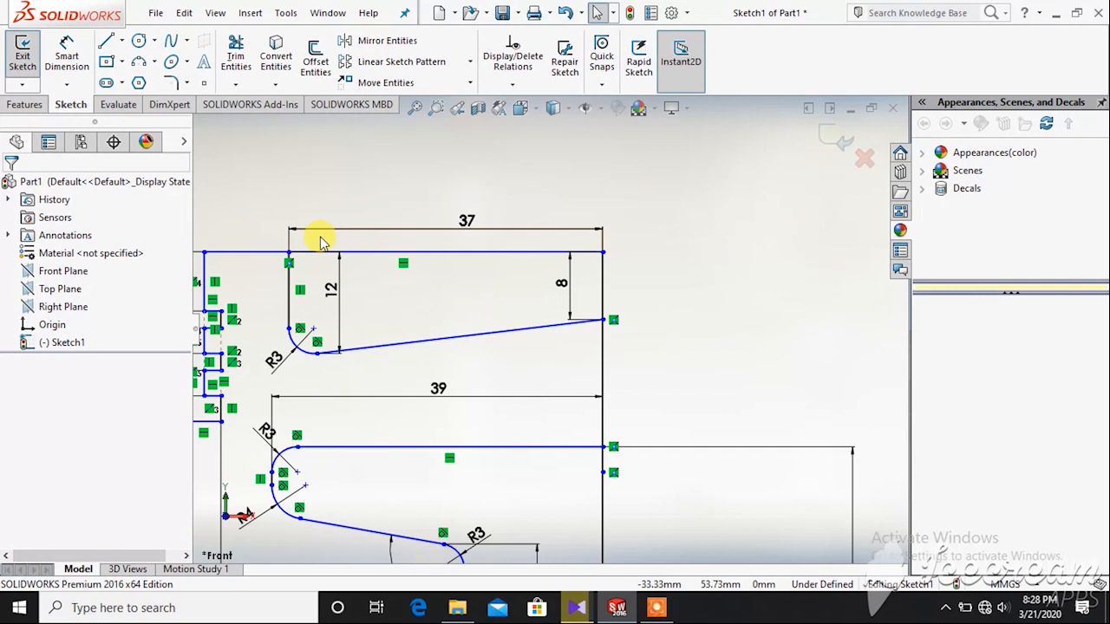
click(665, 600)
click(598, 583)
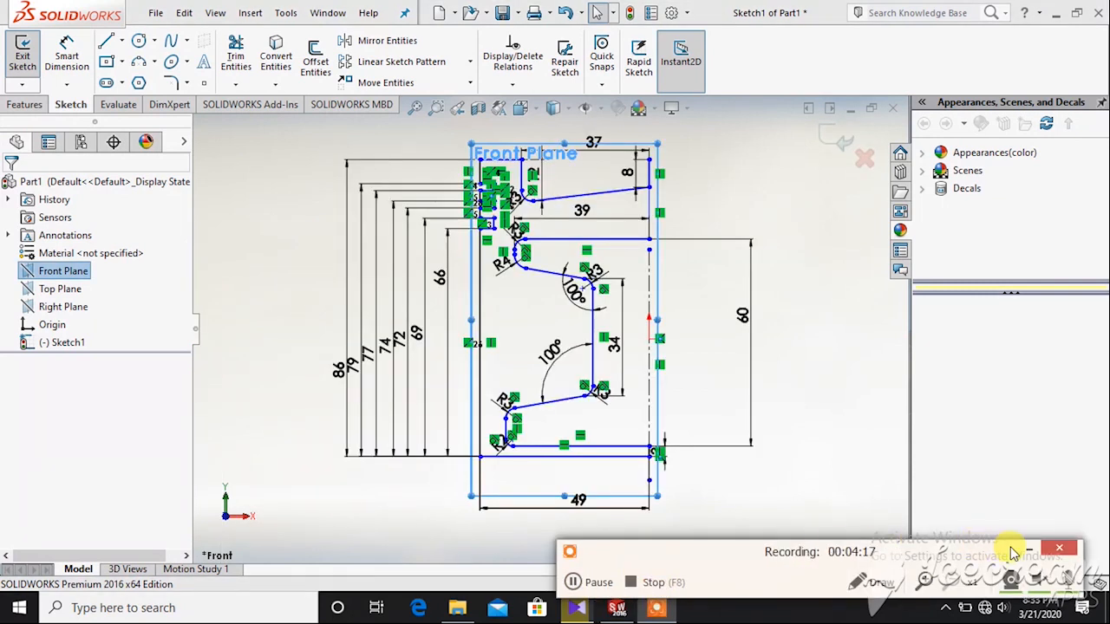
click(1030, 550)
scroll(668, 357, down, 2)
scroll(612, 194, up, 2)
scroll(622, 139, down, 2)
scroll(587, 196, down, 1)
scroll(568, 230, up, 2)
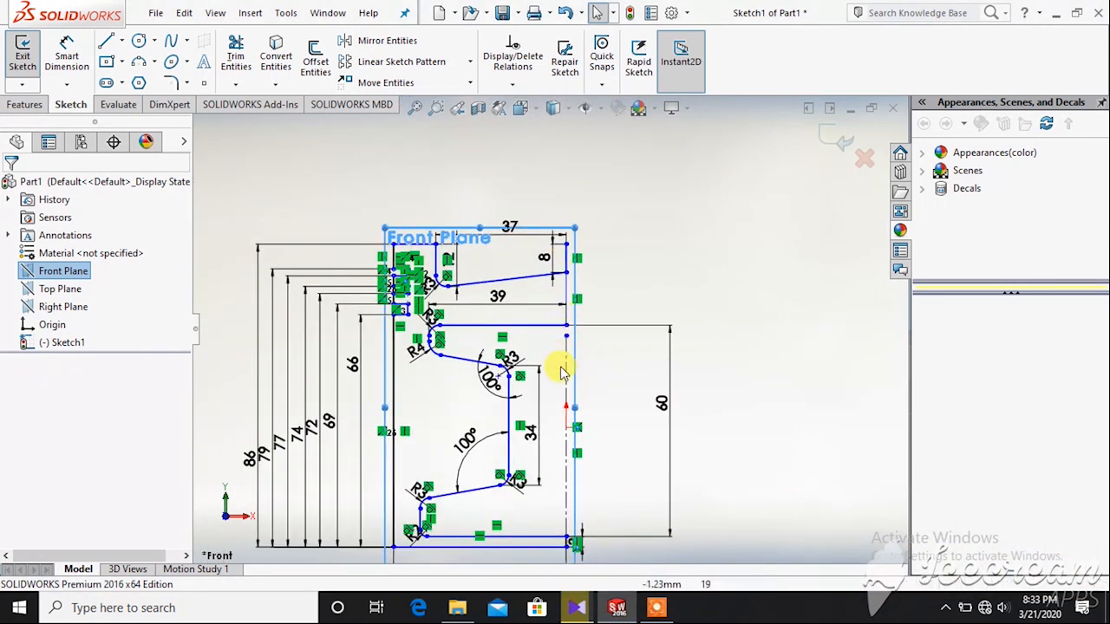
scroll(512, 464, down, 3)
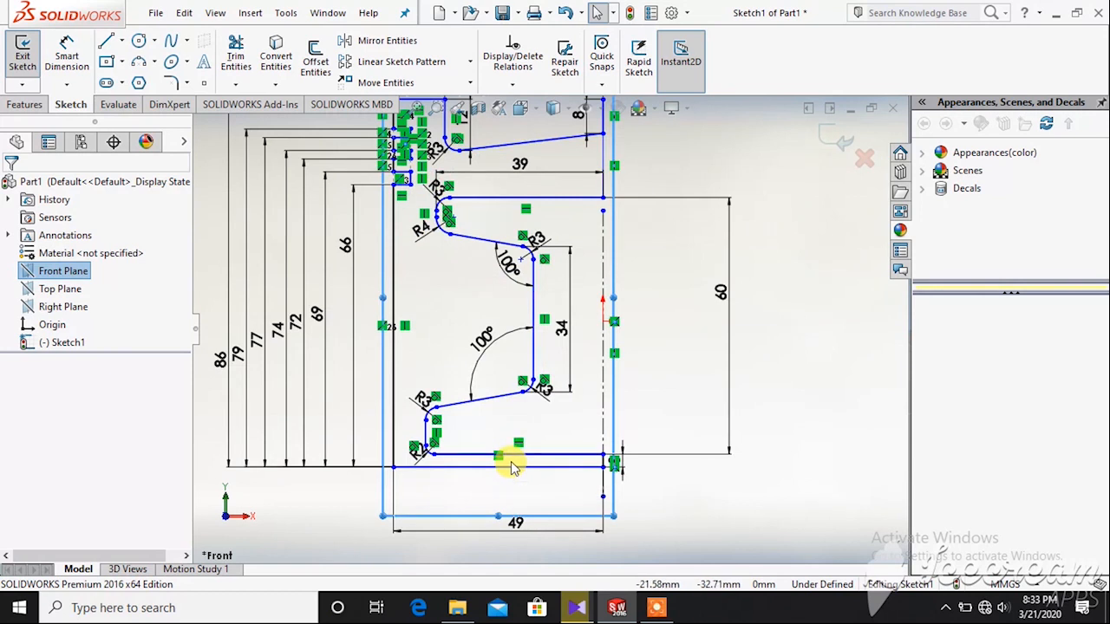
scroll(538, 373, up, 2)
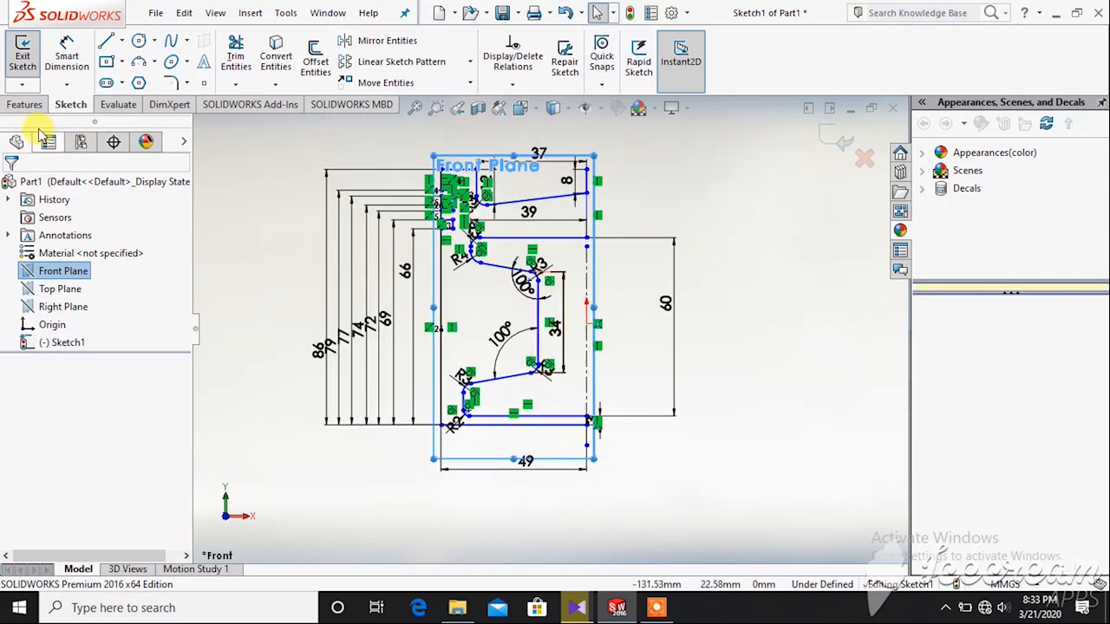
Revolve the piston half-profile 360 degrees about the vertical centreline into a solid boss
click(25, 104)
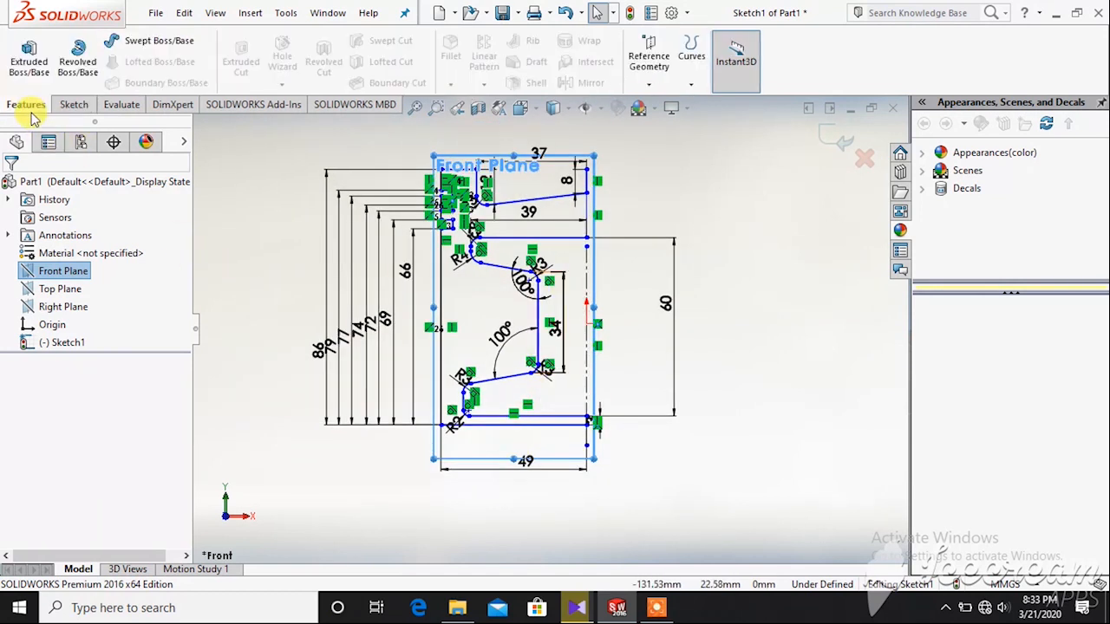
click(78, 57)
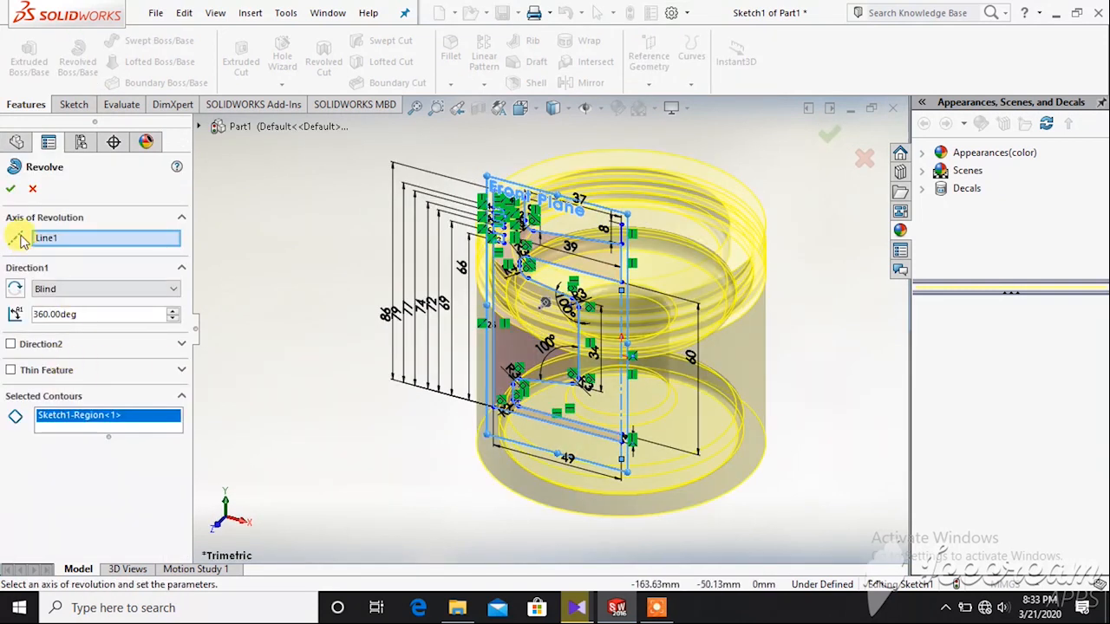
click(12, 191)
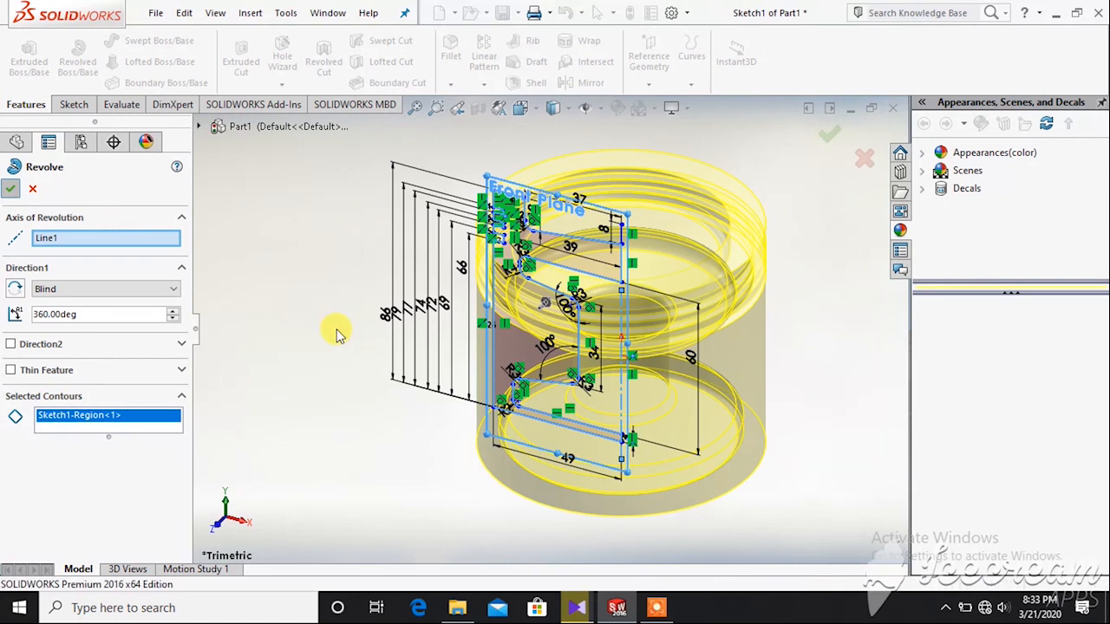
middle_drag(352, 277, 322, 249)
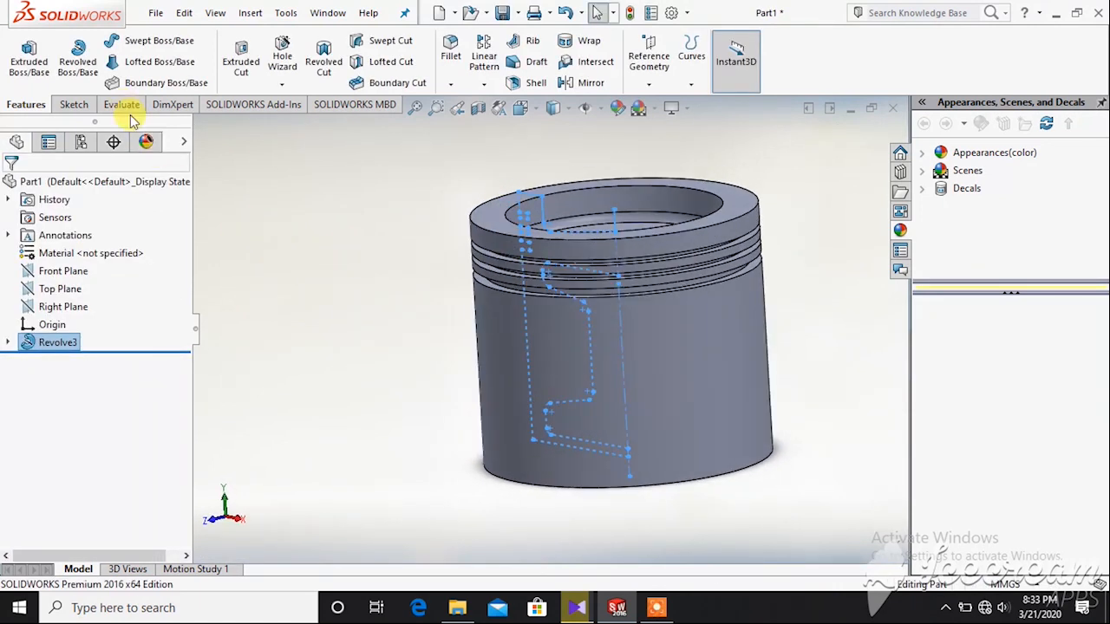
scroll(399, 235, up, 2)
scroll(689, 264, down, 3)
middle_drag(760, 261, 779, 319)
Select the Top Plane and orient the view normal to it, facing the piston's closed underside
click(71, 105)
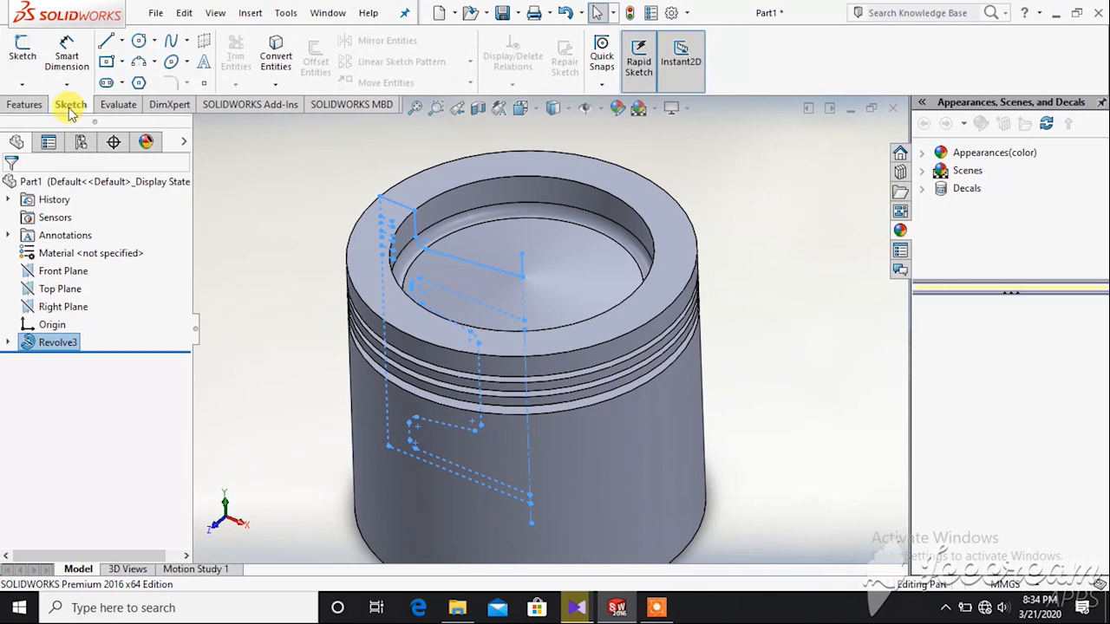
click(55, 289)
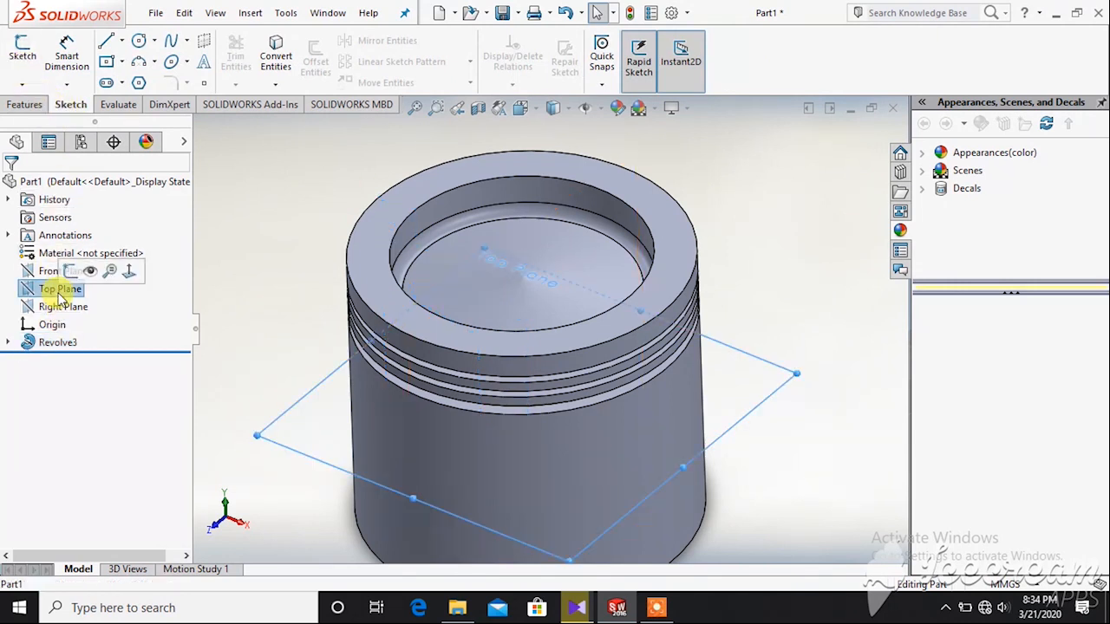
click(131, 274)
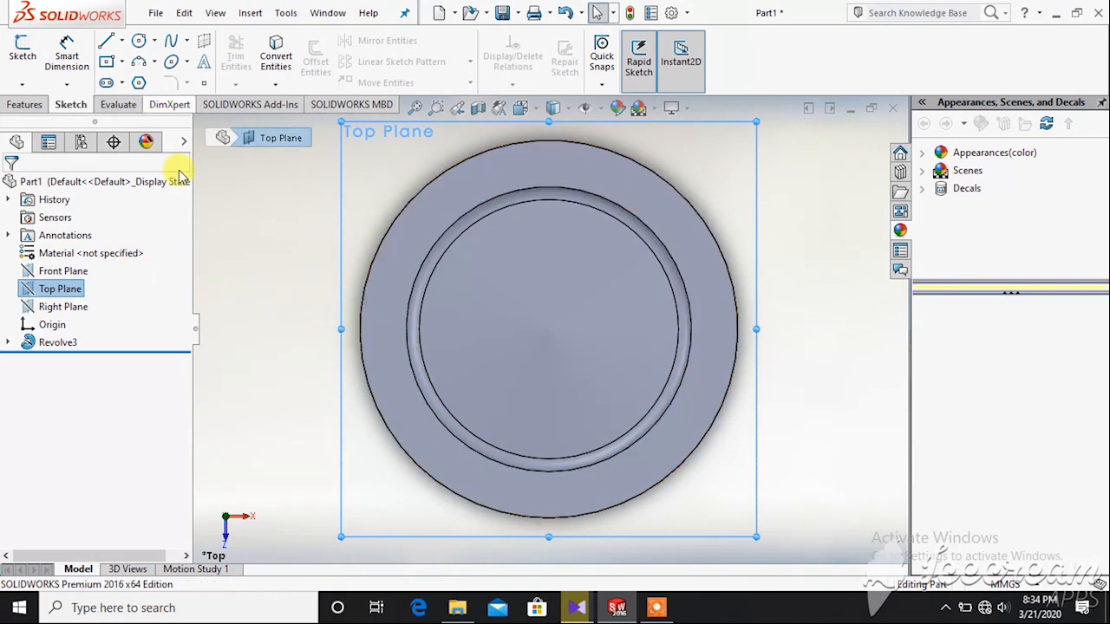
middle_drag(407, 326, 317, 329)
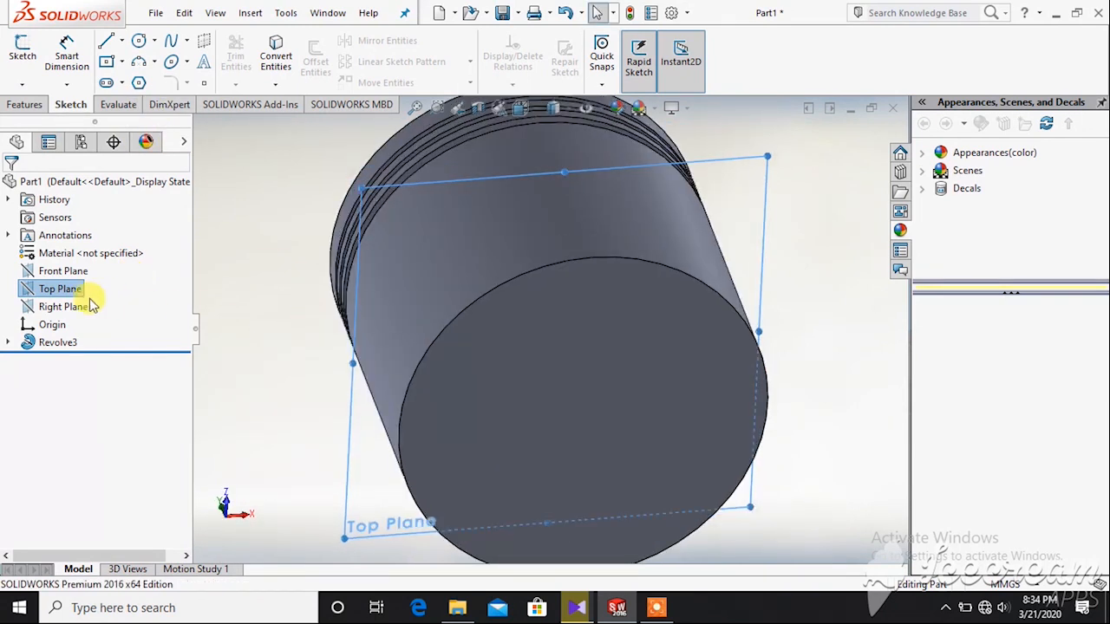
click(61, 288)
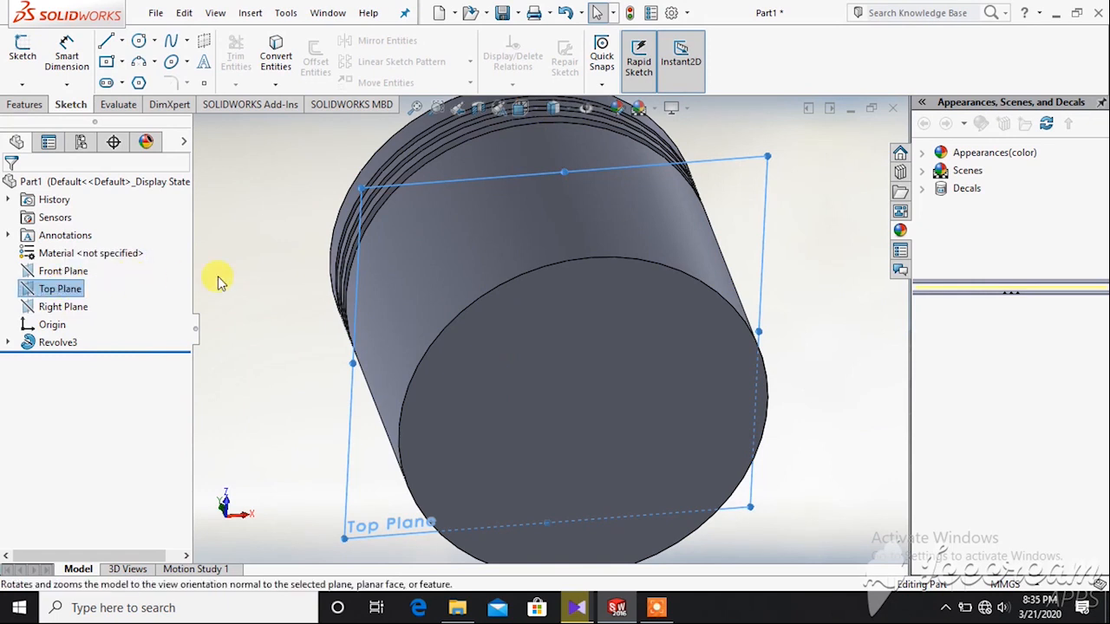
click(96, 290)
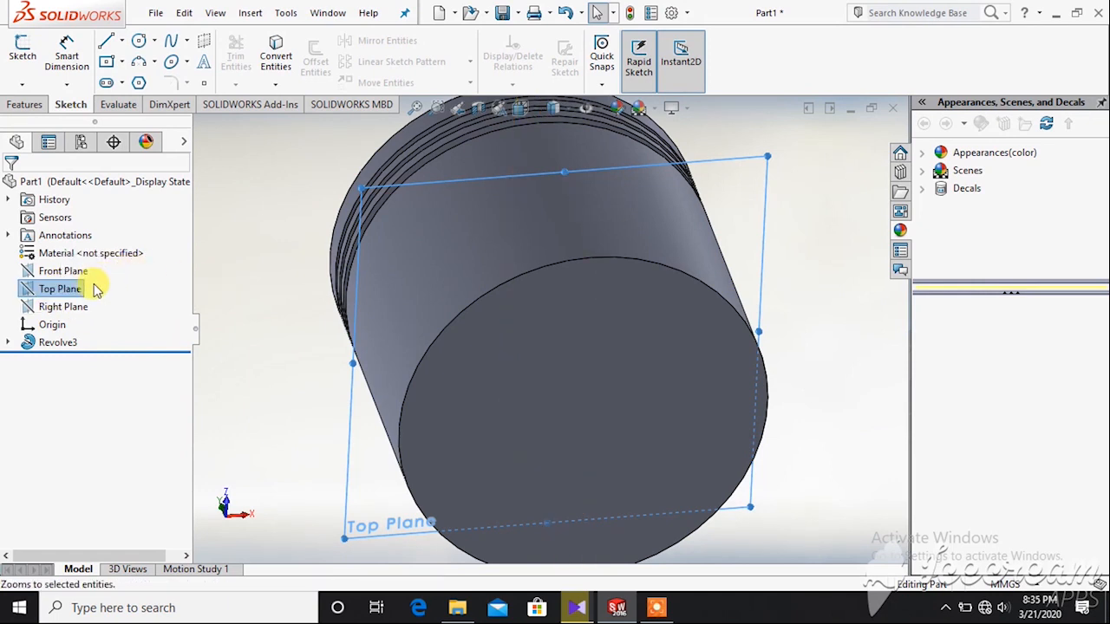
right_click(78, 294)
click(147, 267)
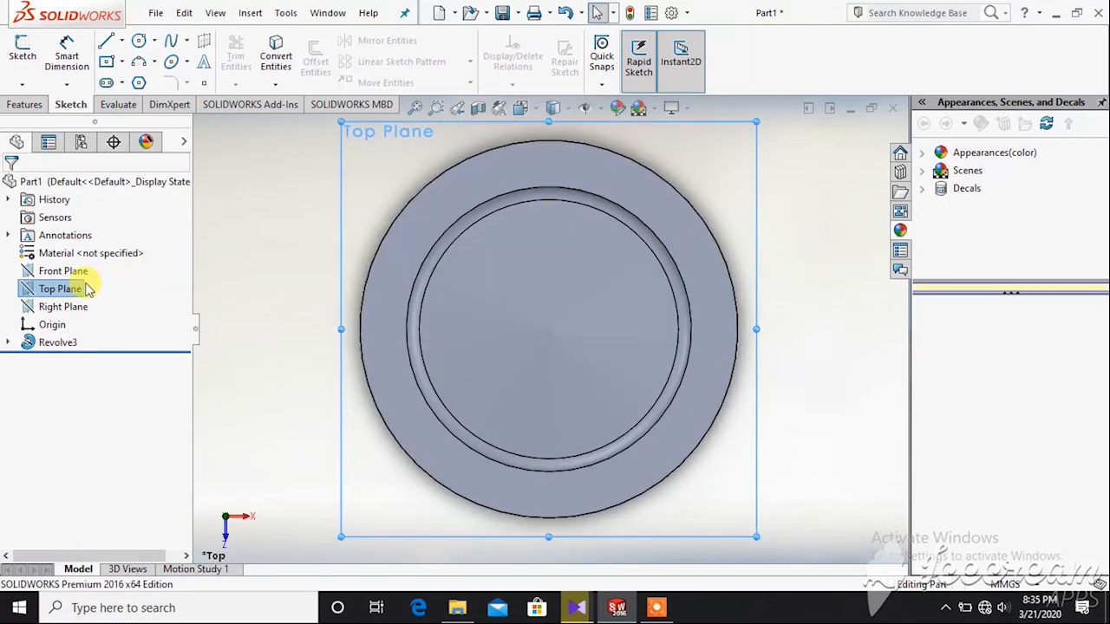
right_click(89, 290)
click(147, 267)
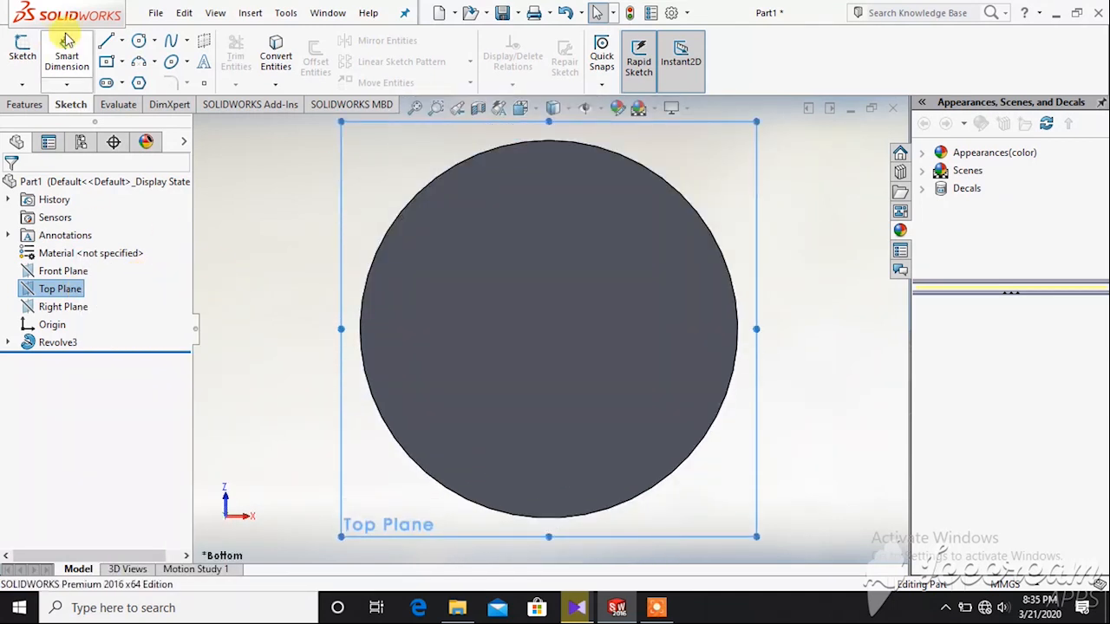
Sketch a circle centred on the origin on the Top Plane and set its diameter to 84 mm
click(135, 40)
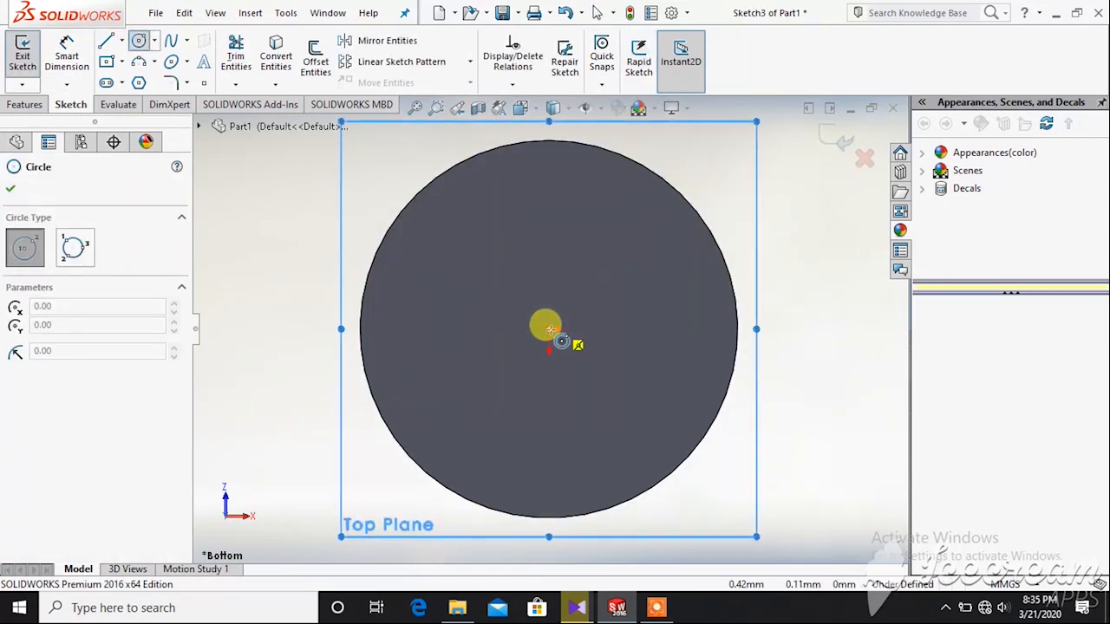
mouse_move(550, 330)
mouse_down()
mouse_move(676, 321)
mouse_move(686, 331)
mouse_up()
key(Escape)
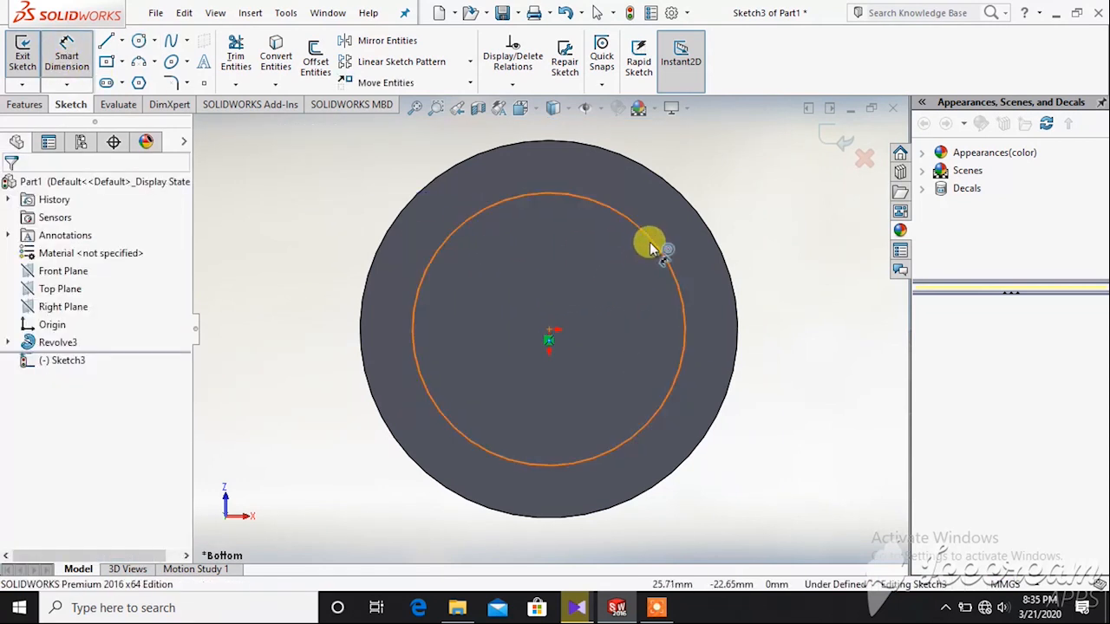
click(682, 231)
click(776, 194)
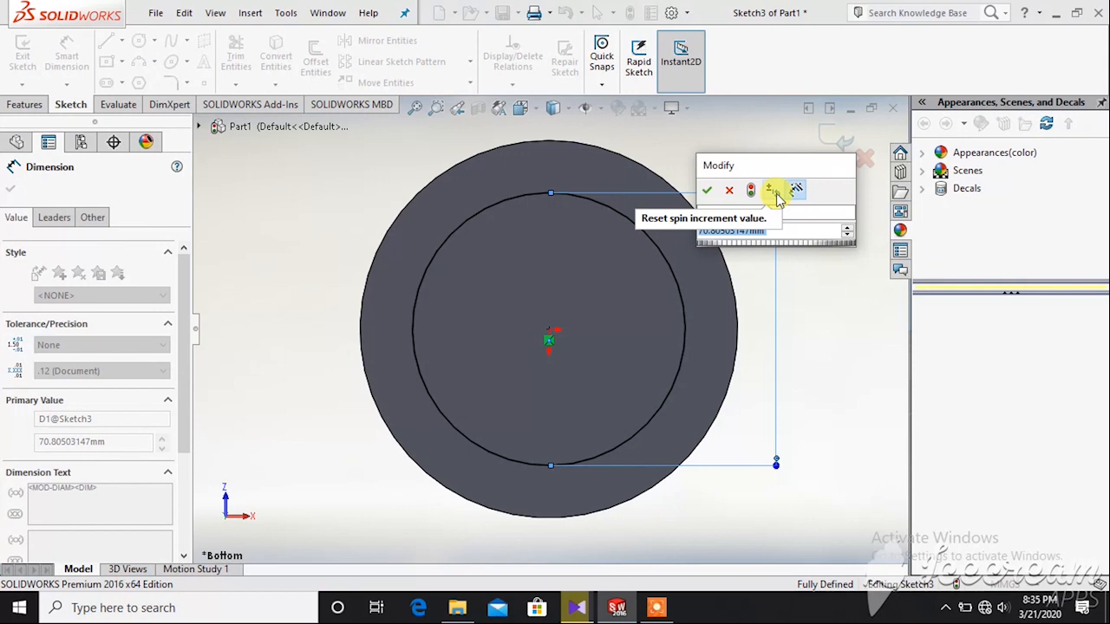
text(84)
key(Return)
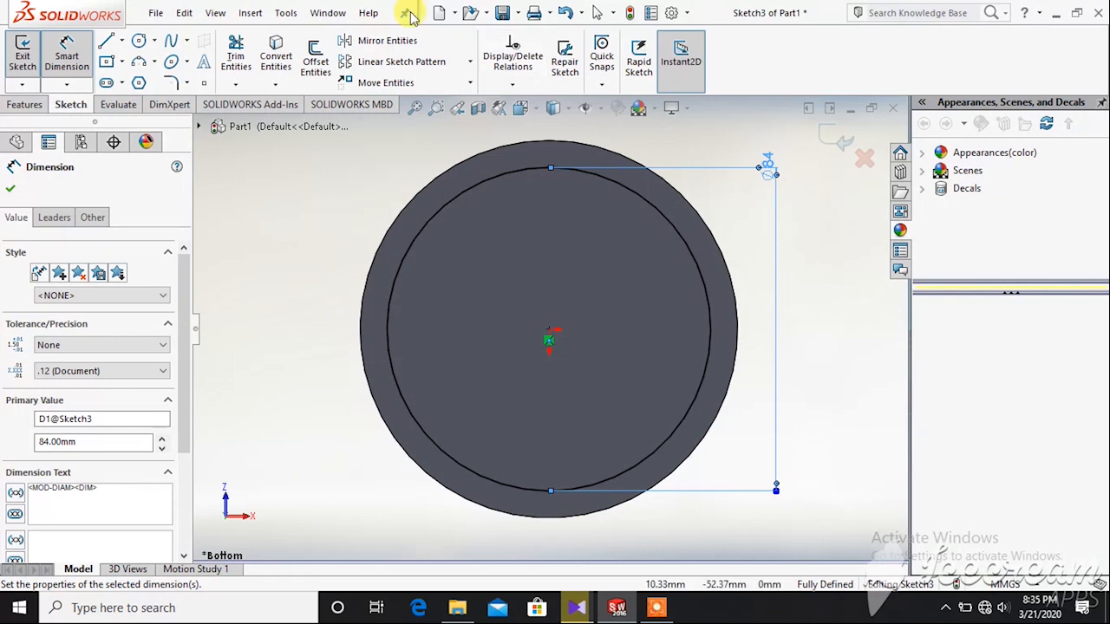
Try to extrude the 84 mm Top Plane circle as a boss
click(23, 104)
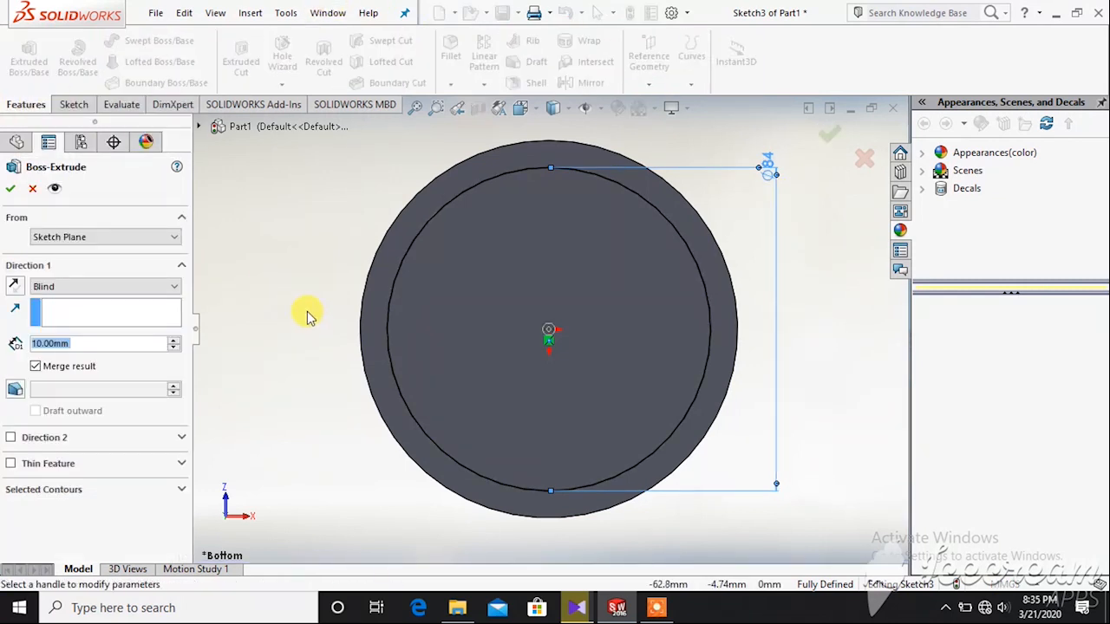
middle_drag(258, 451, 279, 496)
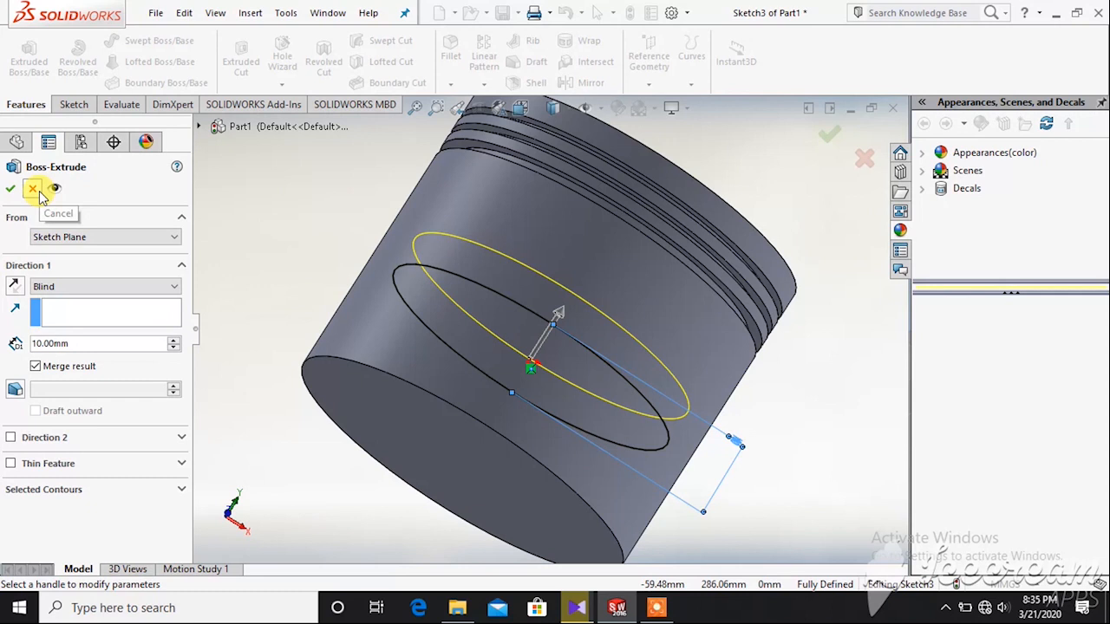
key(z)
key(z)
key(z)
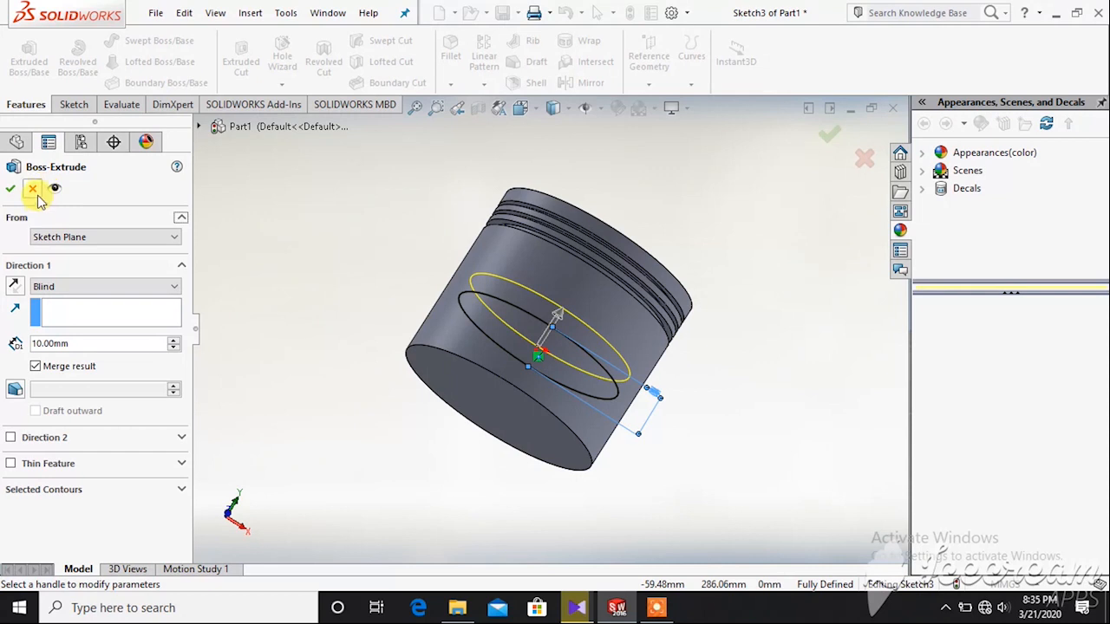
click(35, 193)
Undo the circle with its diameter dimension and leave the Top Plane sketch
key(ctrl+6)
key(ctrl+z)
key(ctrl+z)
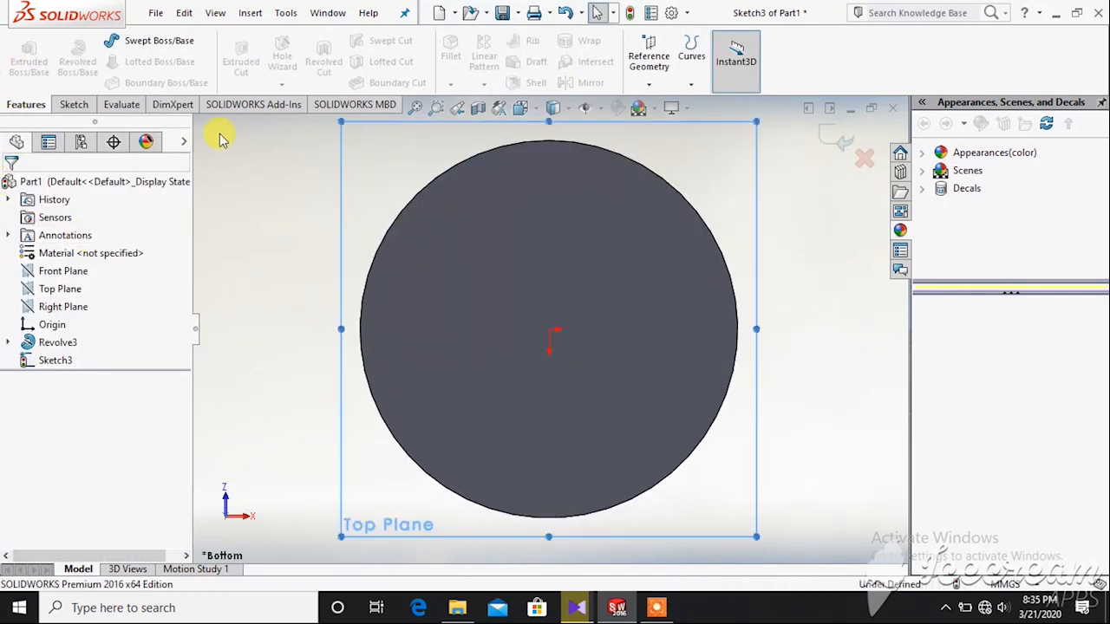
click(73, 105)
click(503, 324)
click(22, 55)
Sketch a circle about 78 mm in diameter, centred on the origin, on the piston's flat underside
click(460, 281)
click(22, 52)
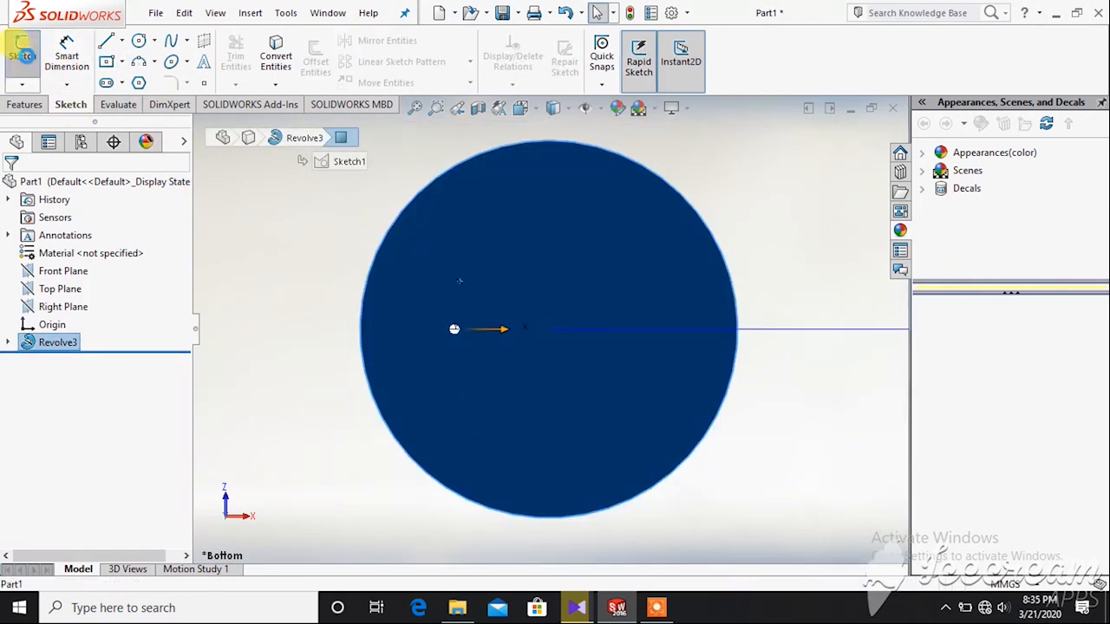
click(138, 41)
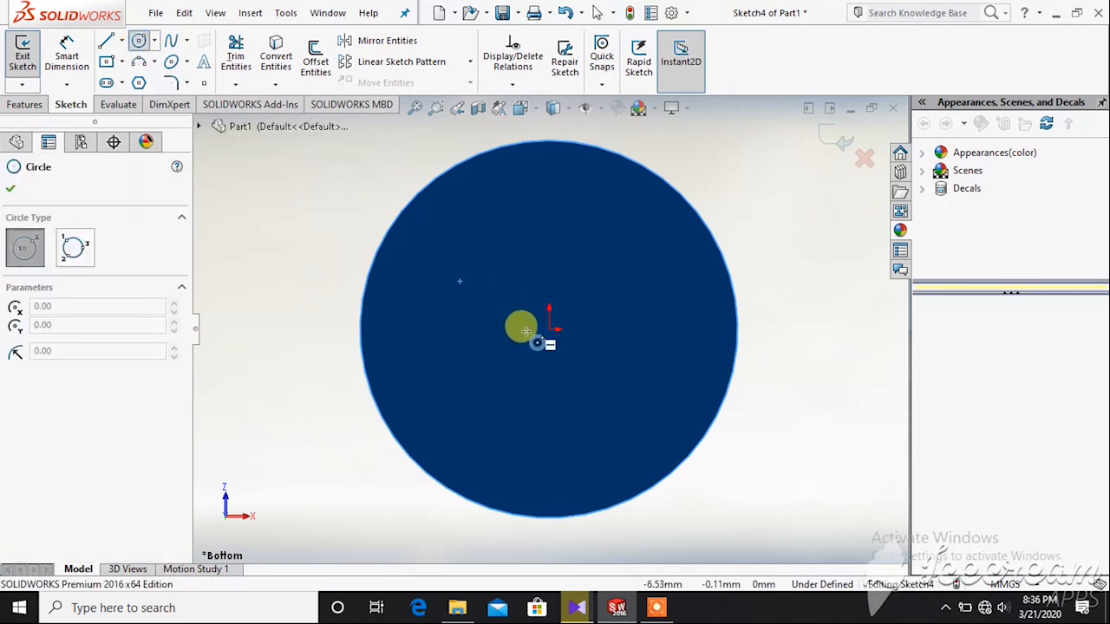
click(549, 328)
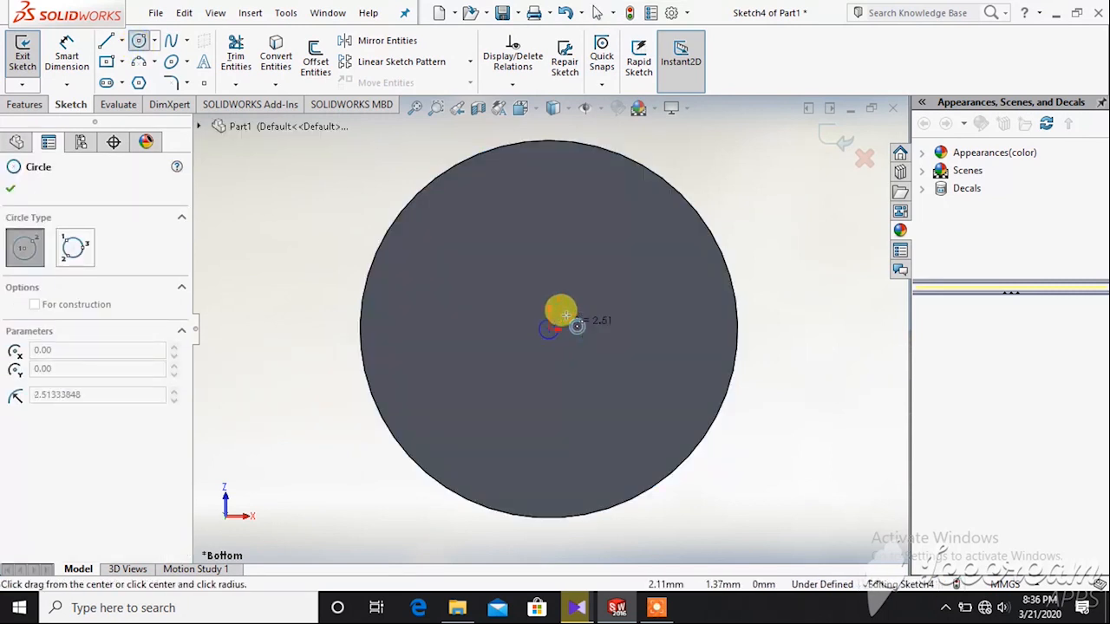
click(682, 262)
Set the underside circle's diameter to 84 mm
click(67, 45)
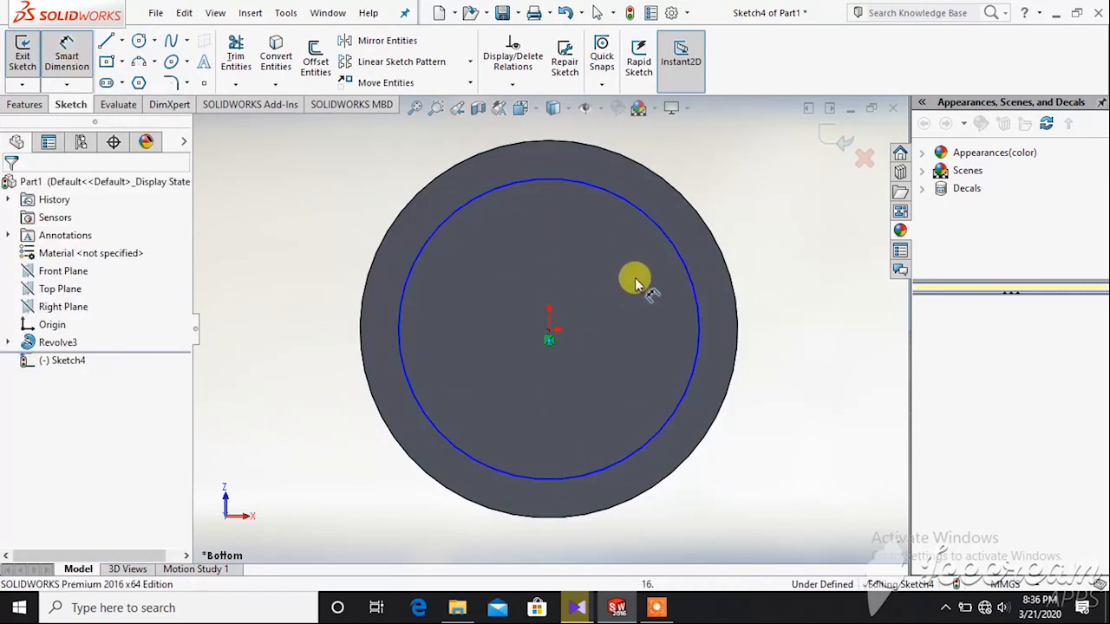
click(677, 250)
click(819, 258)
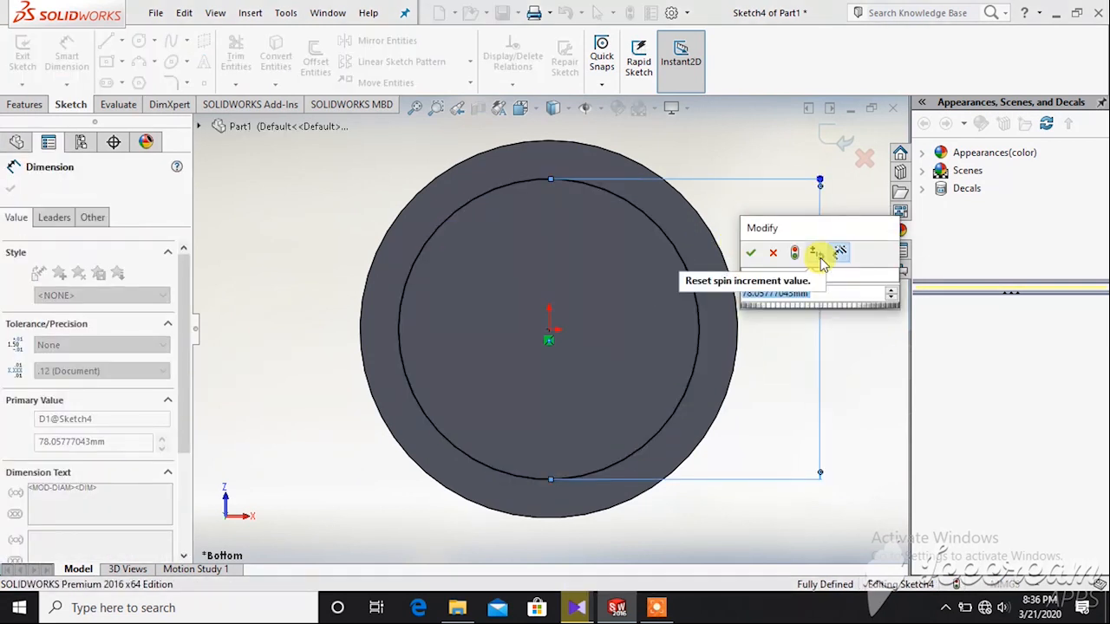
text(84)
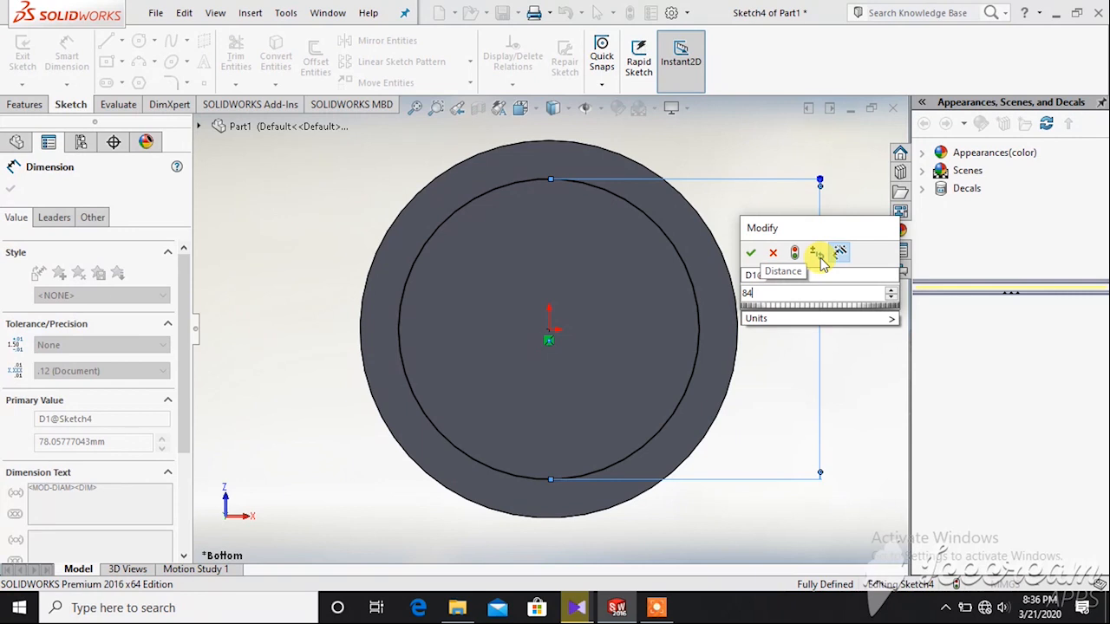
key(Return)
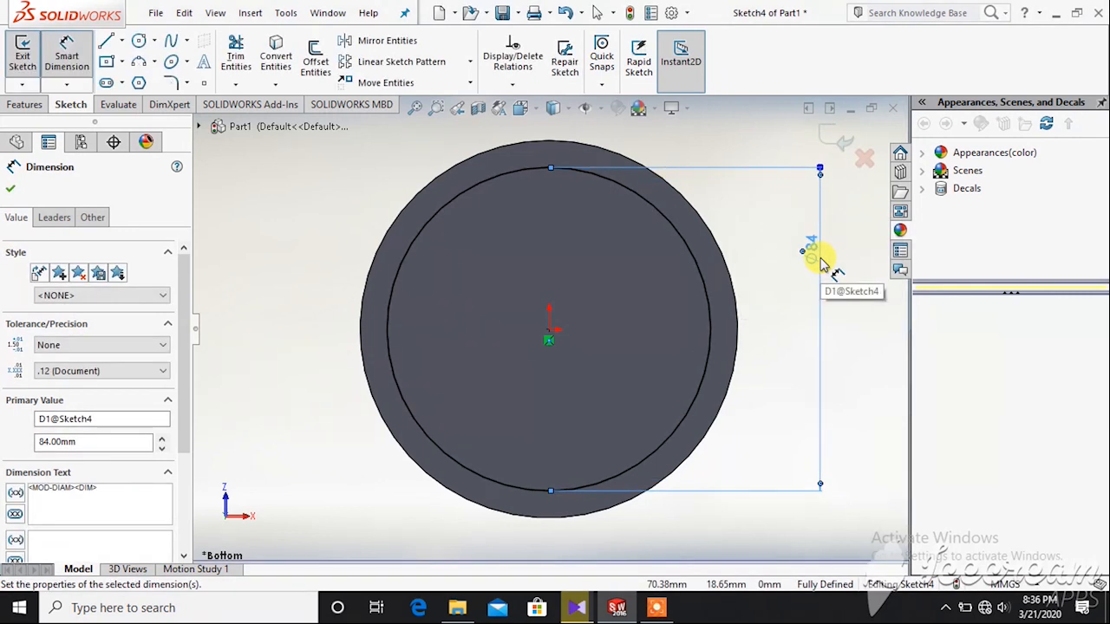
Cut-extrude the 84 mm circle to a blind depth of 3 mm into the piston's underside
click(25, 105)
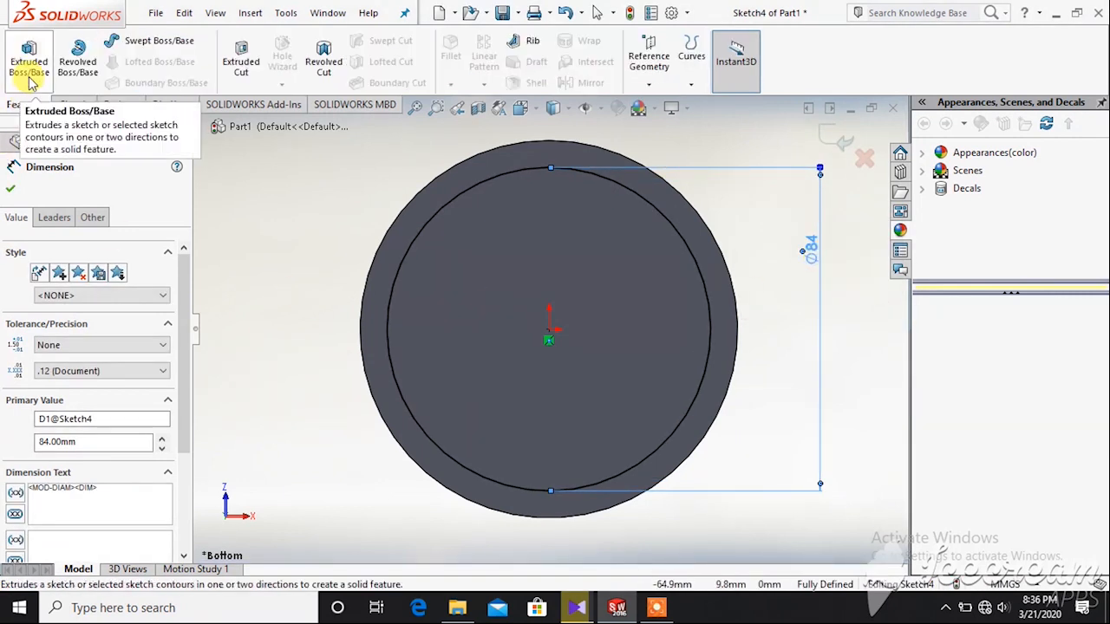
click(30, 76)
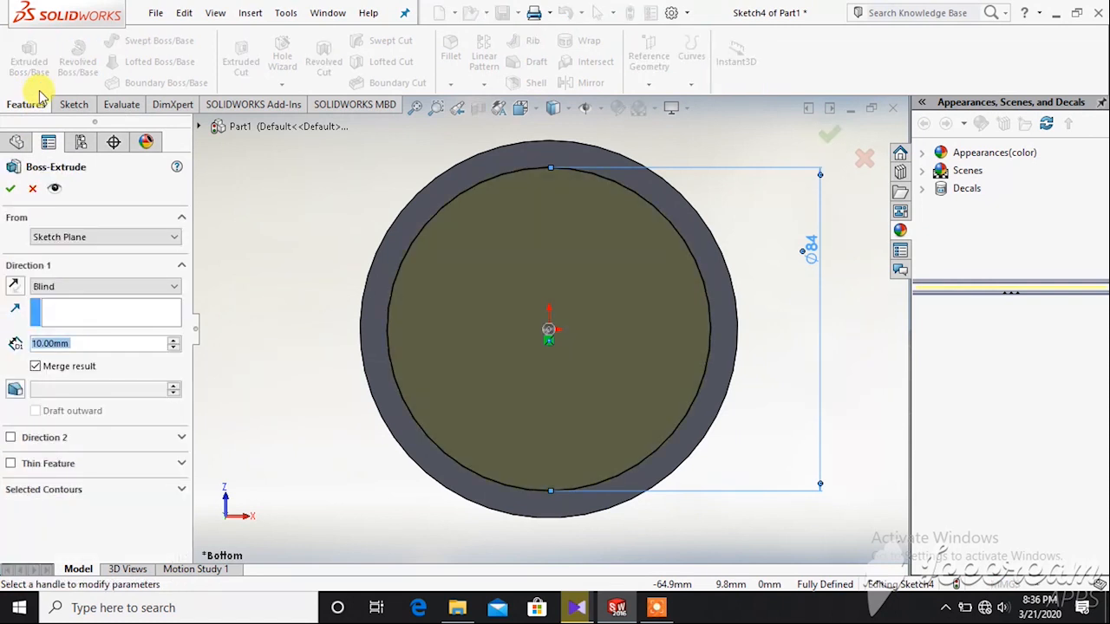
click(33, 187)
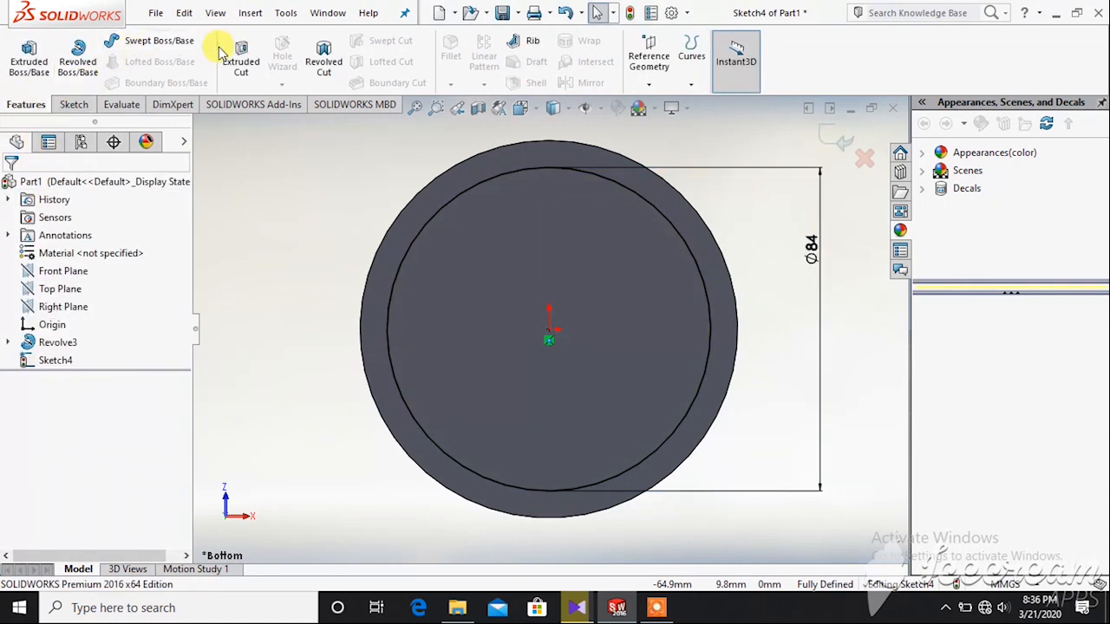
click(236, 66)
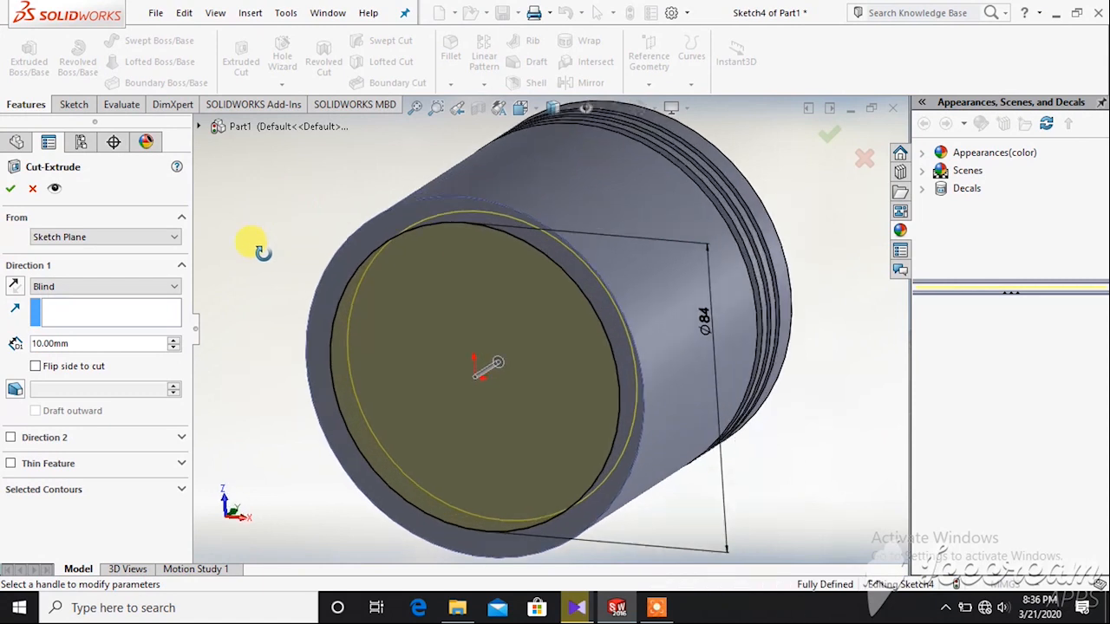
click(69, 339)
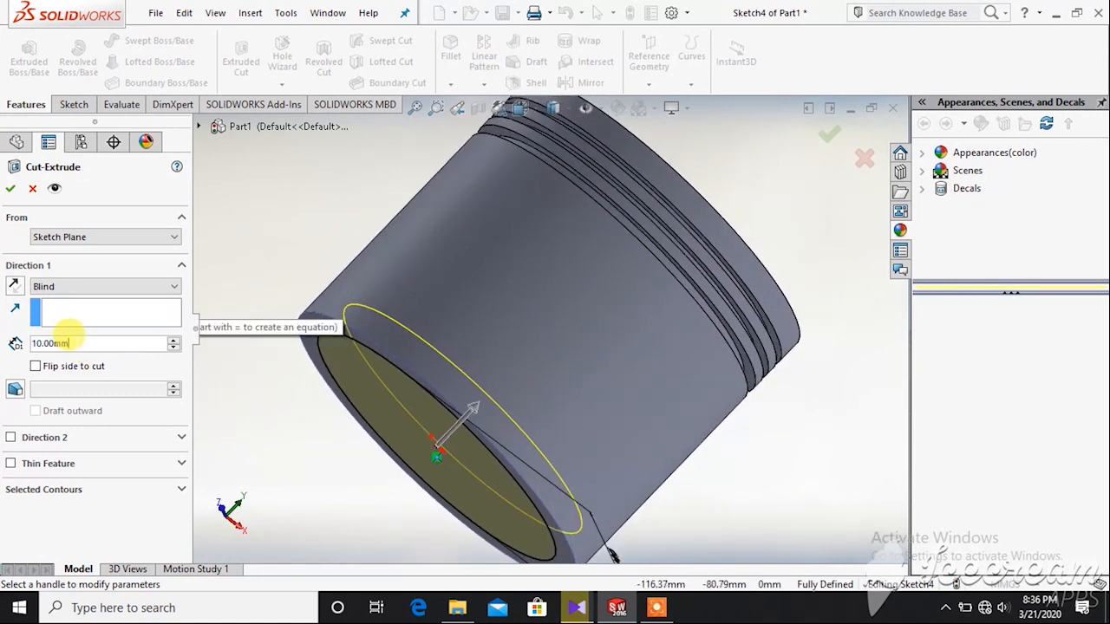
text(3)
key(Return)
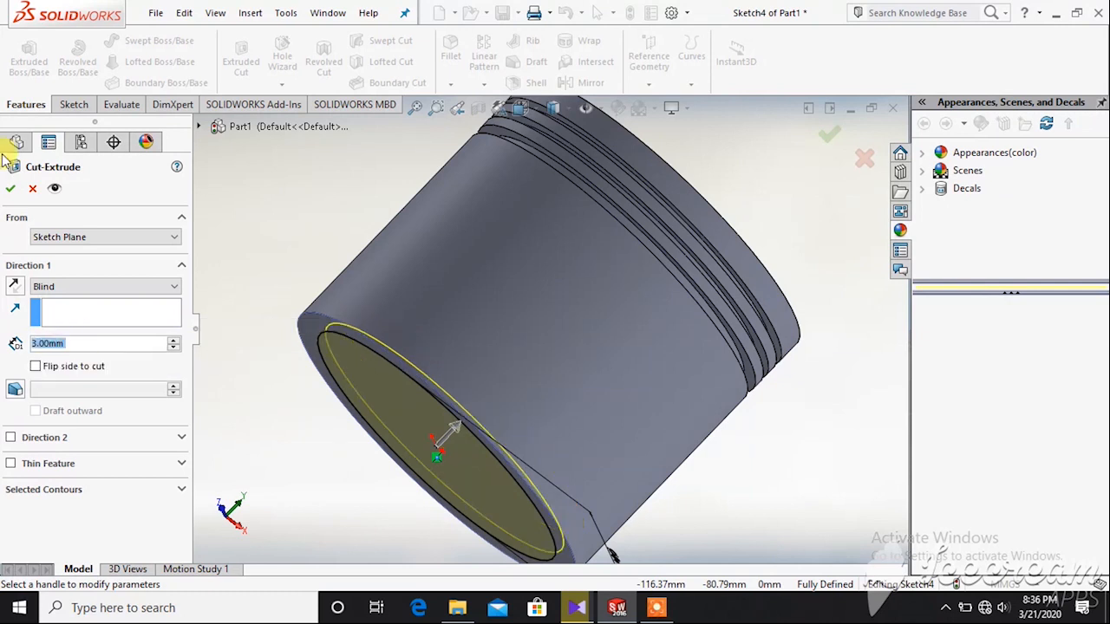
click(12, 187)
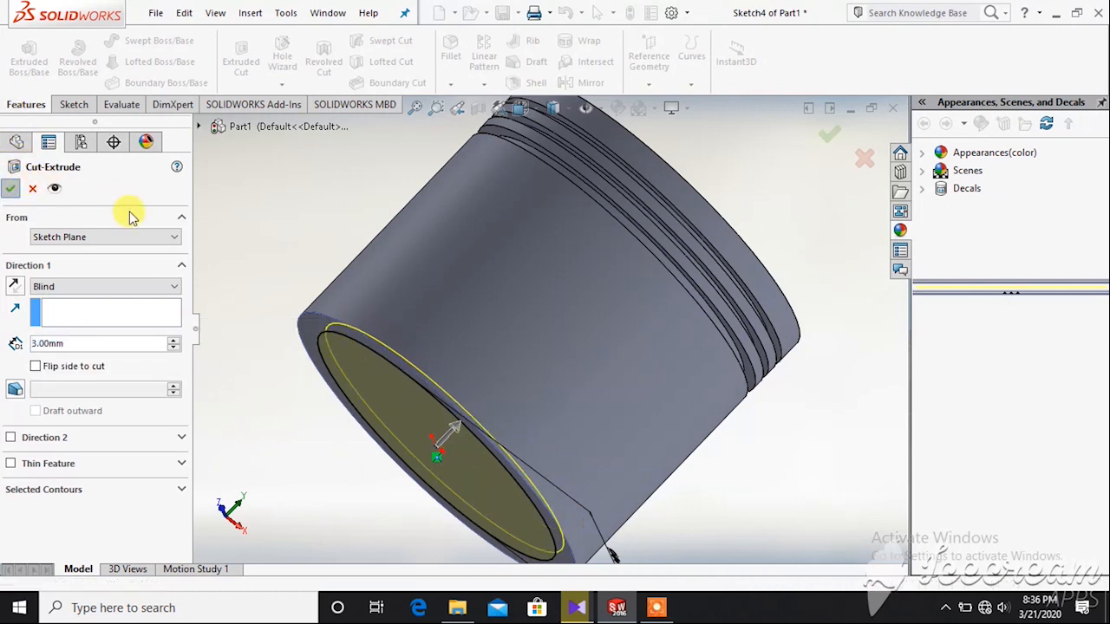
Examine the piston's underside and its interior in a section view through the Front Plane, and close the section view
middle_drag(271, 262, 334, 258)
key(f)
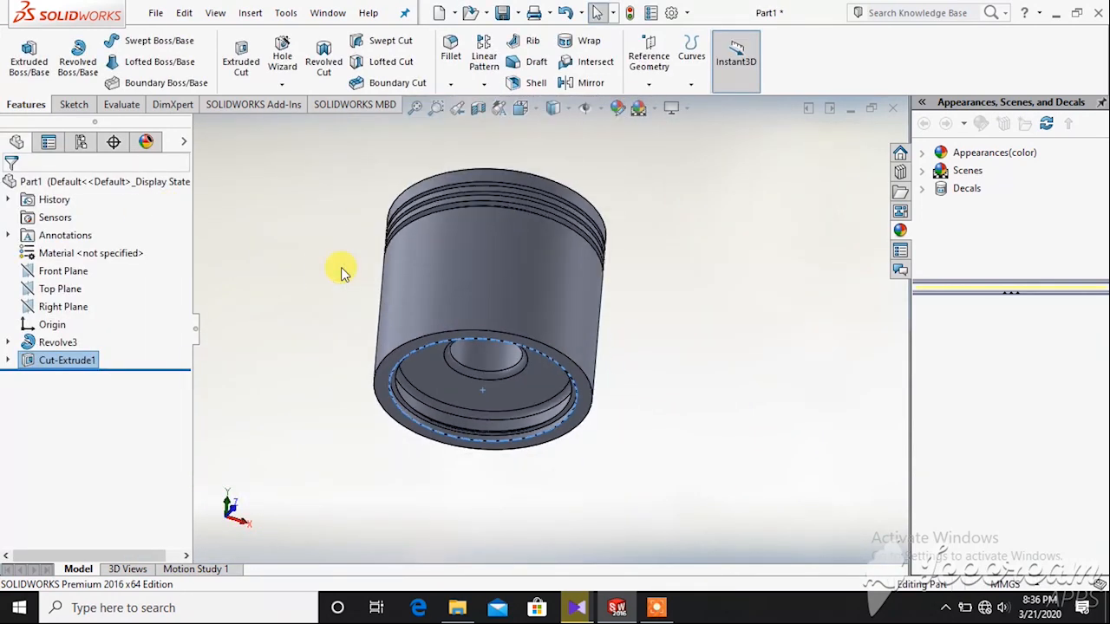
middle_drag(336, 355, 306, 427)
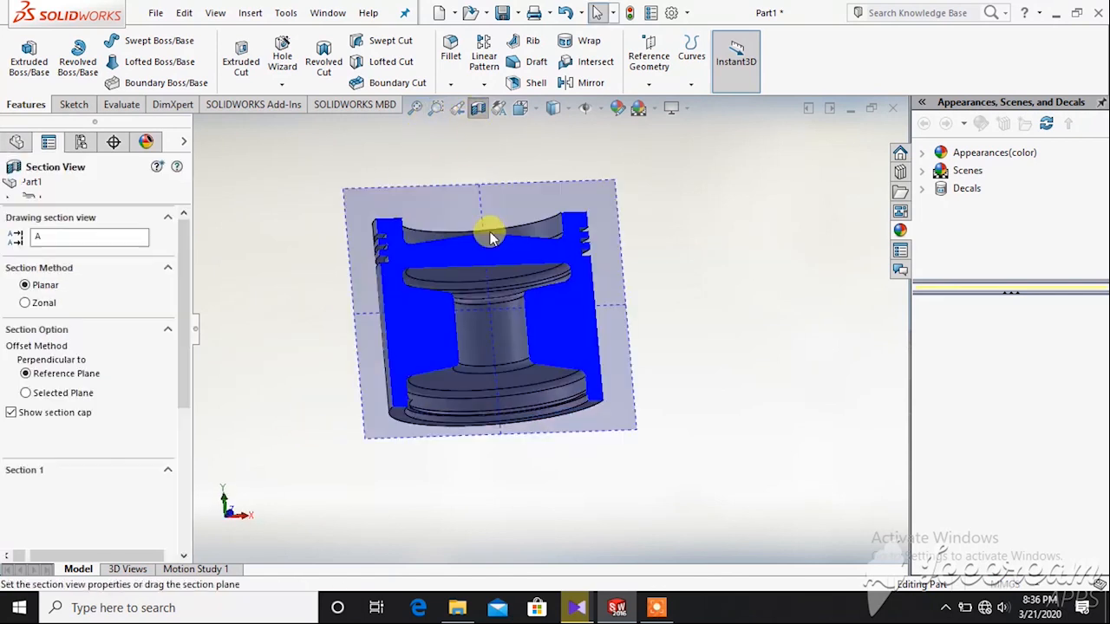
middle_drag(685, 248, 677, 286)
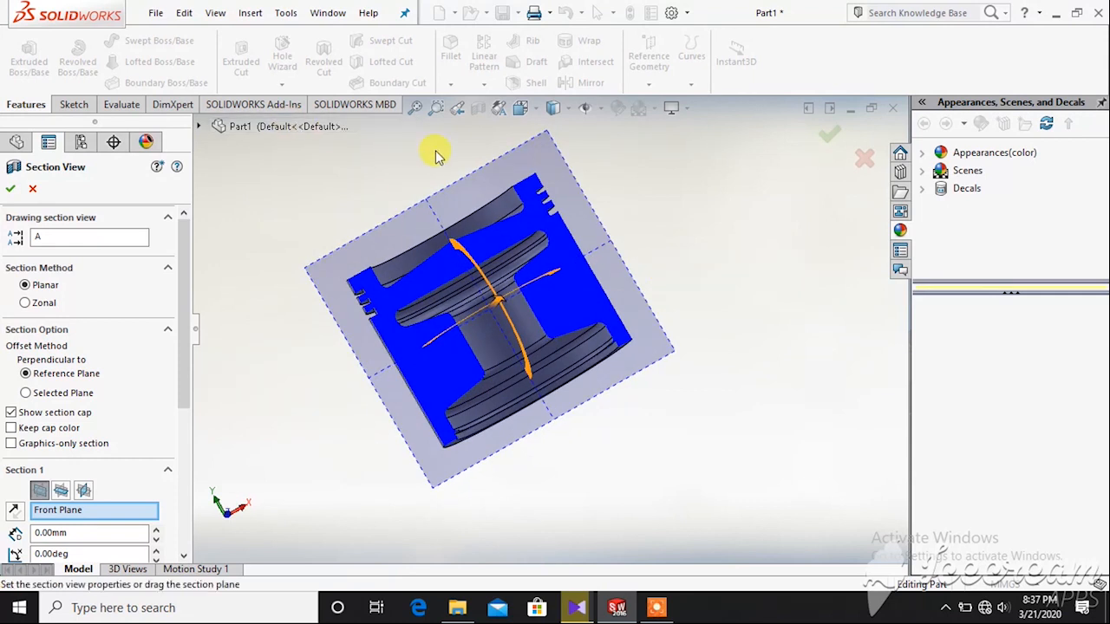
click(31, 189)
middle_drag(309, 208, 537, 376)
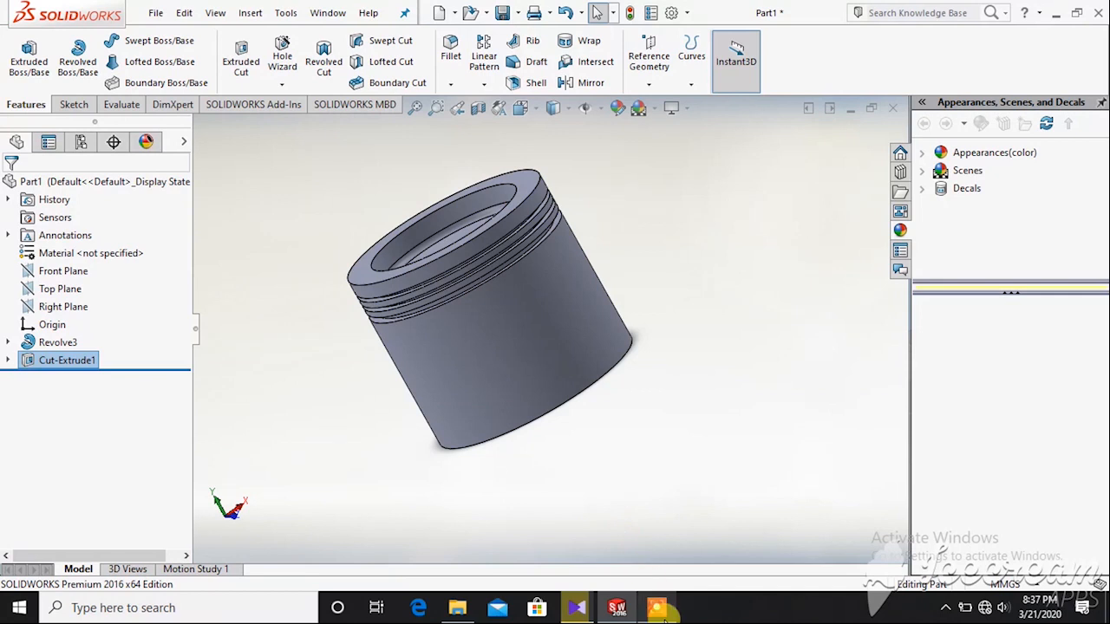
click(583, 583)
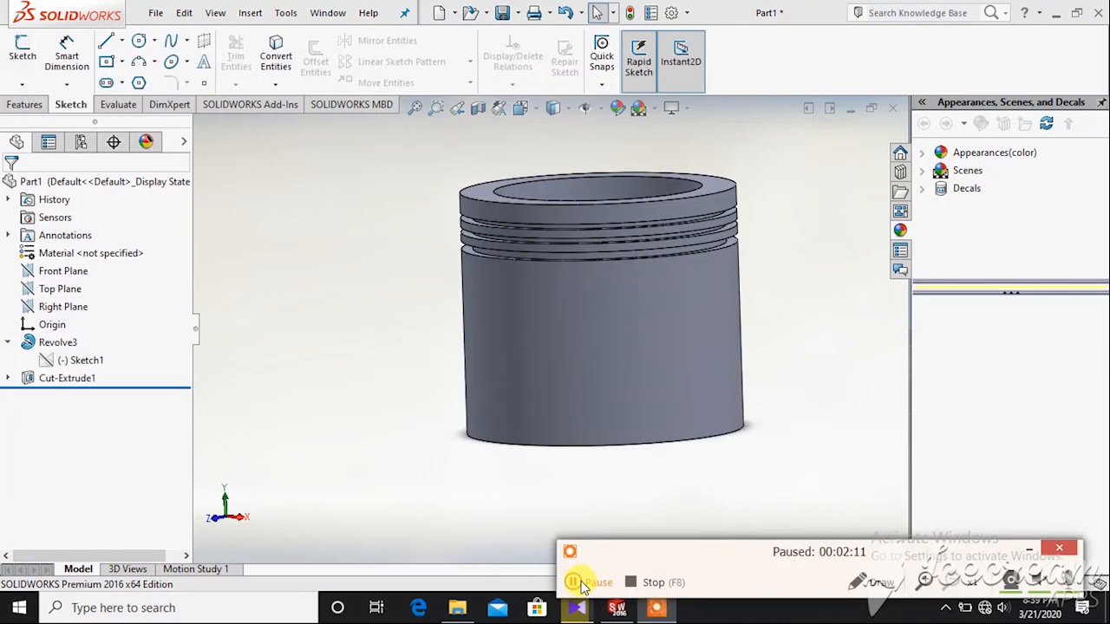
click(582, 583)
Fillet the outer top edge of the piston crown with a 1 mm radius
scroll(458, 252, down, 3)
scroll(564, 250, up, 5)
scroll(685, 408, down, 5)
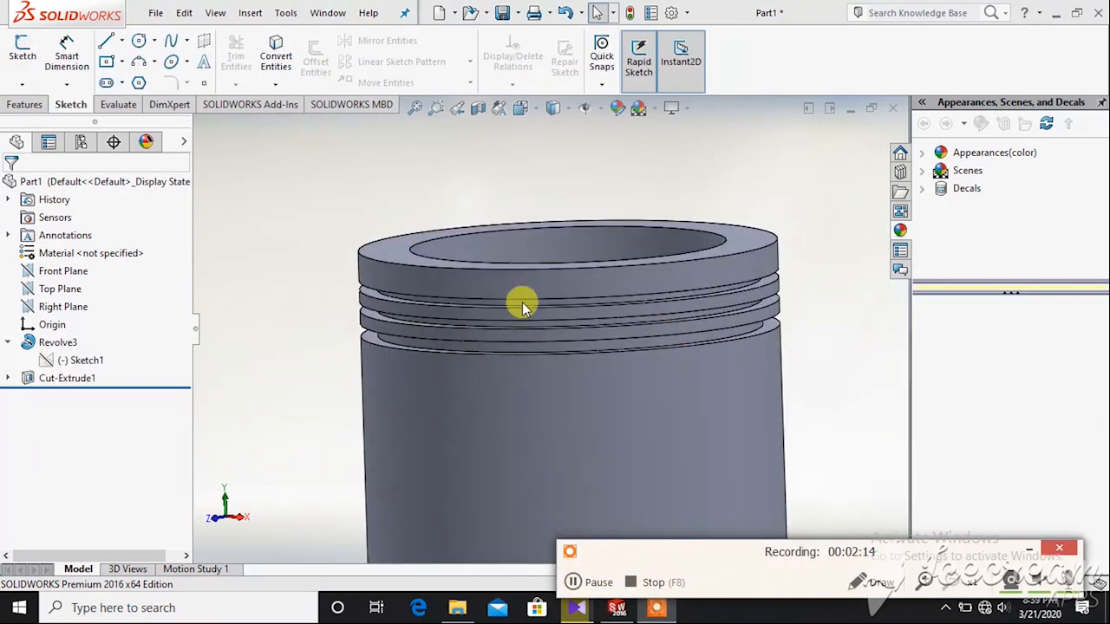
click(373, 258)
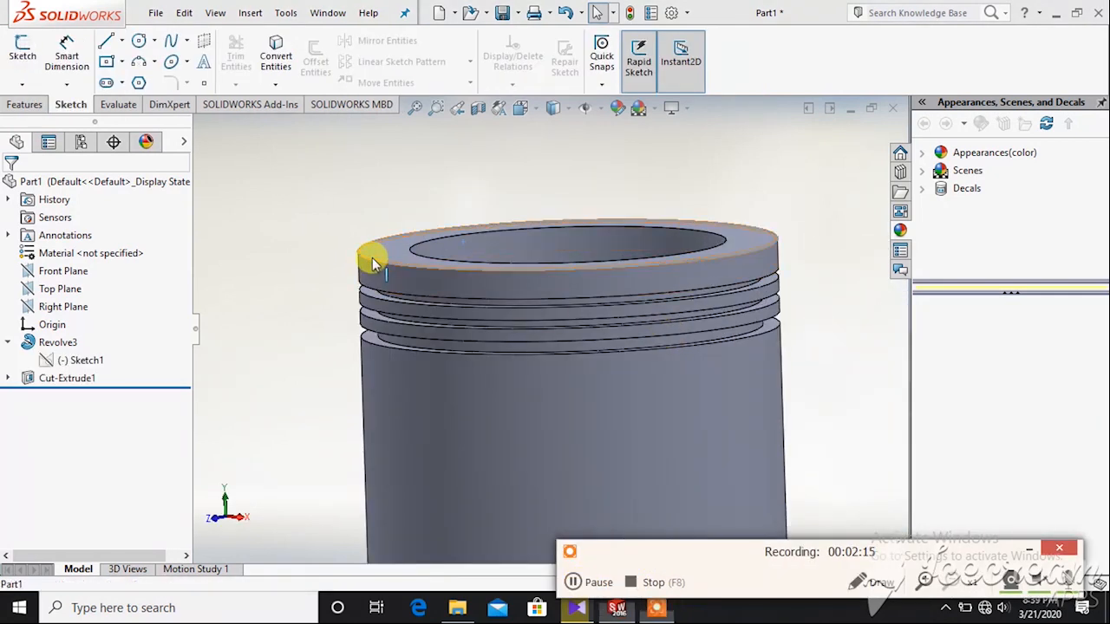
click(30, 104)
click(450, 52)
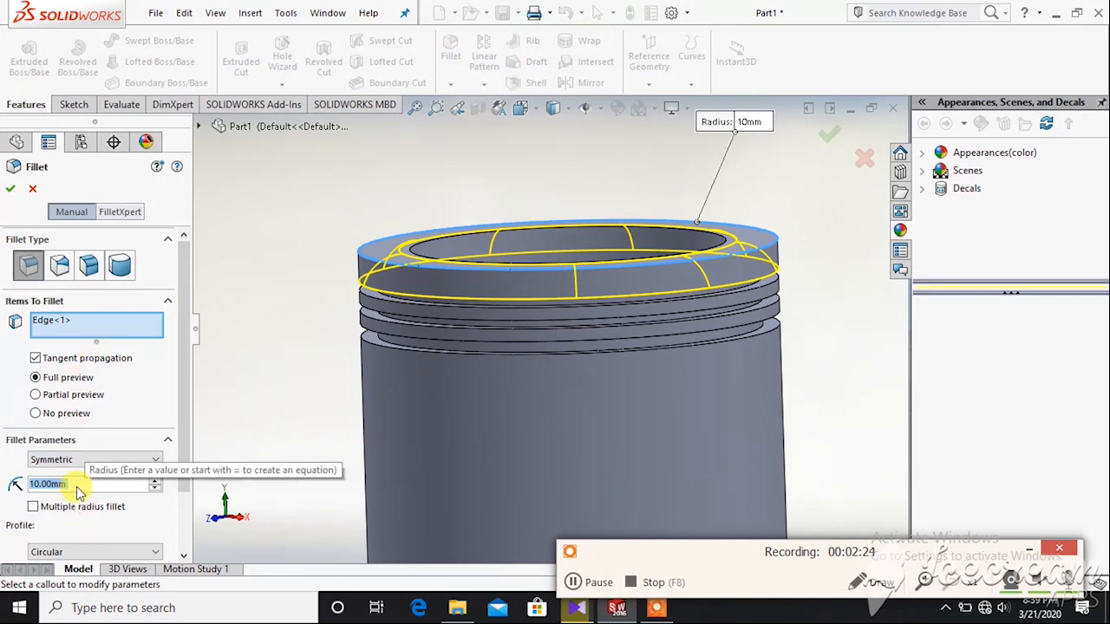
text(1)
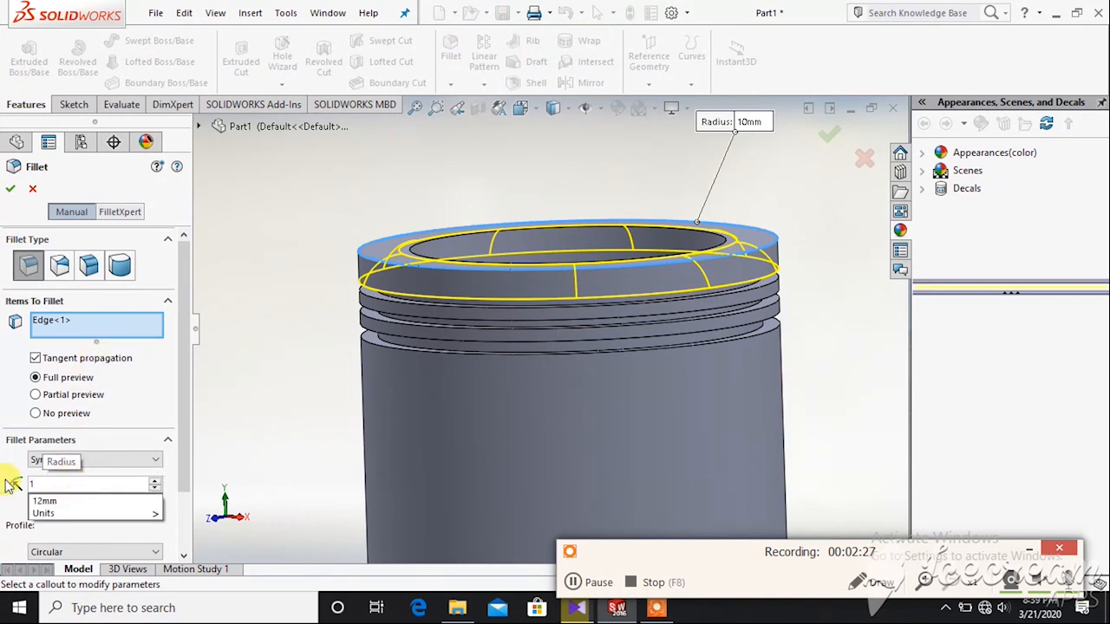
key(Return)
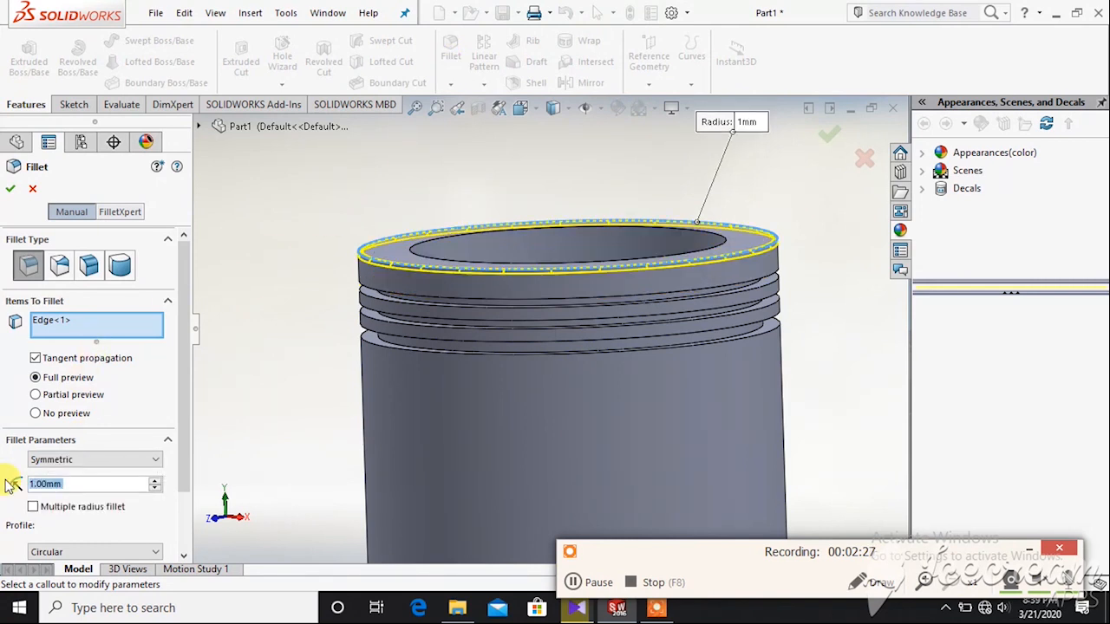
click(13, 190)
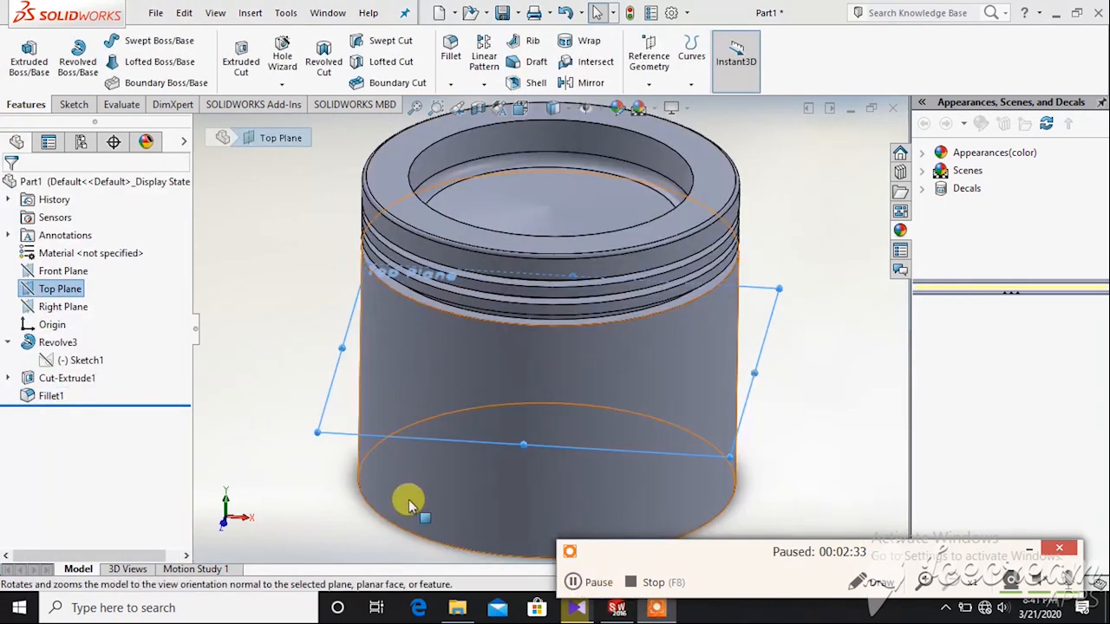
Orient the view normal to the Top Plane
click(168, 286)
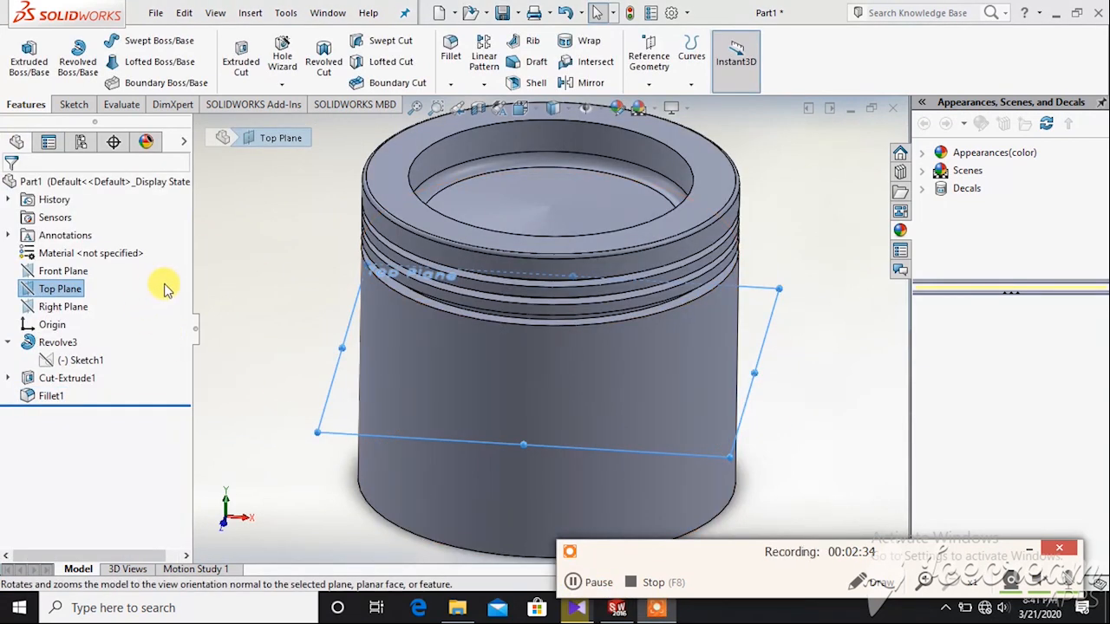
click(276, 328)
click(47, 288)
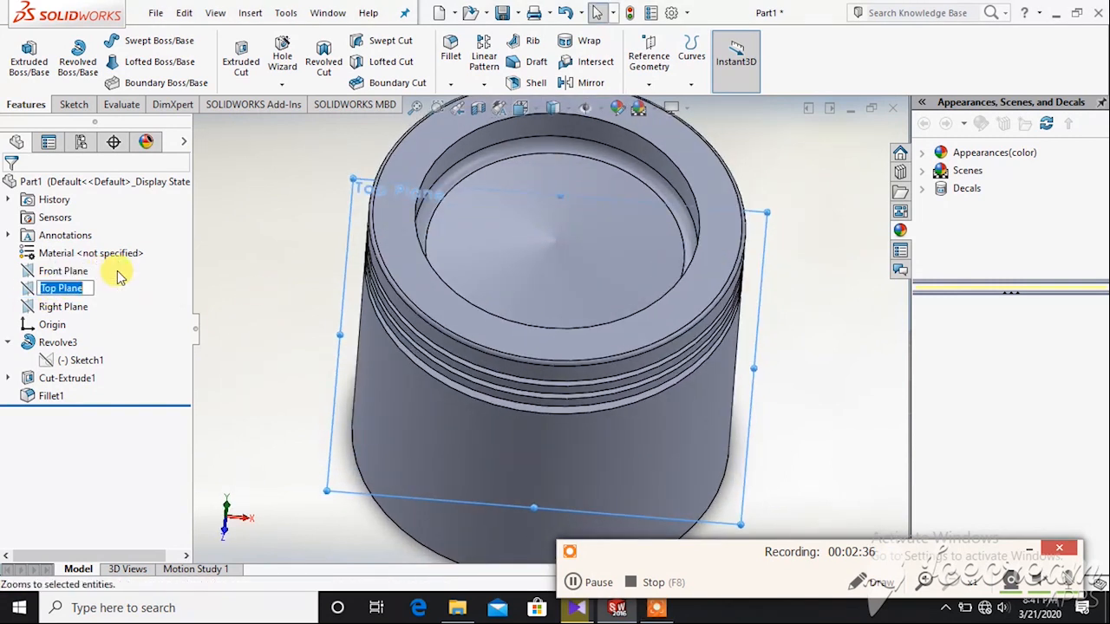
right_click(96, 289)
click(141, 262)
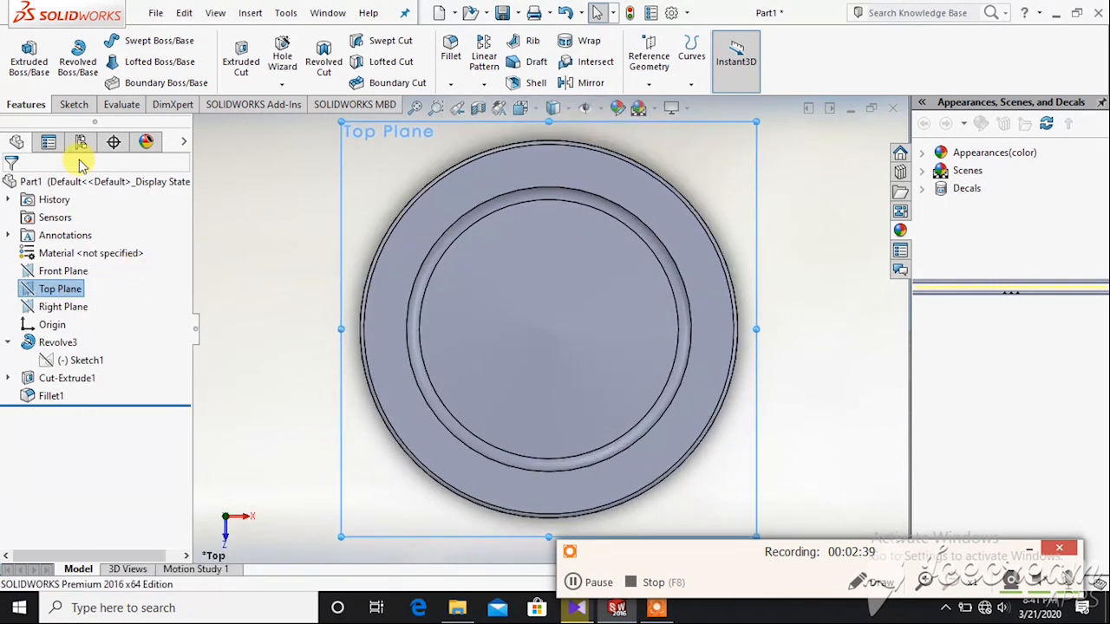
Start a sketch on the piston crown's ring face and try a three-point arc bulging outward from the ring's inner edge, radius about 9.8 mm
click(74, 104)
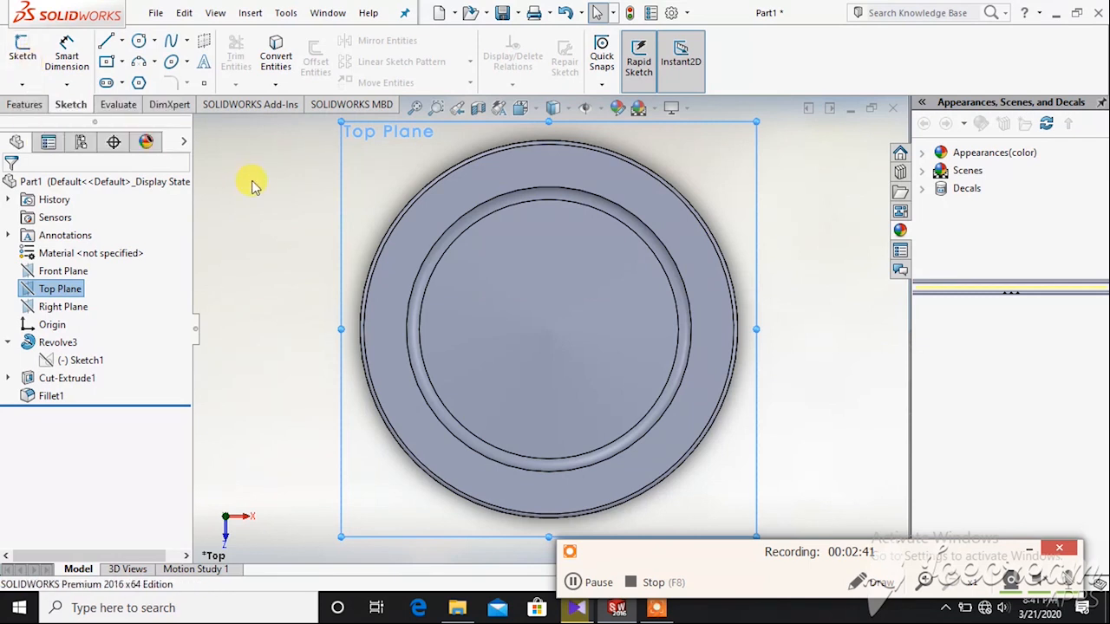
click(421, 253)
click(23, 54)
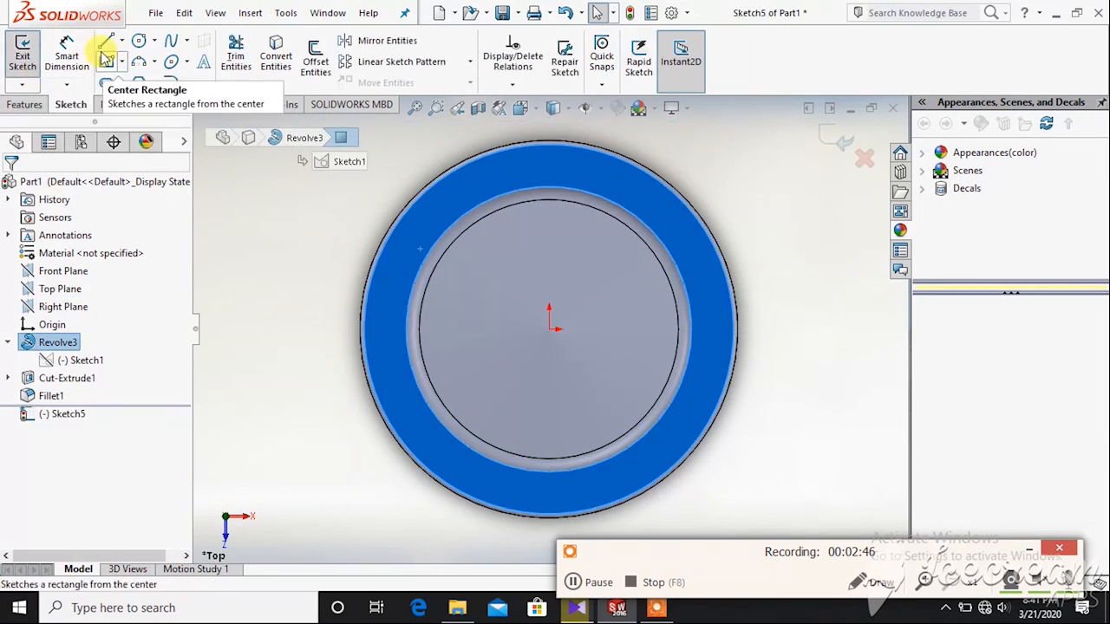
click(153, 61)
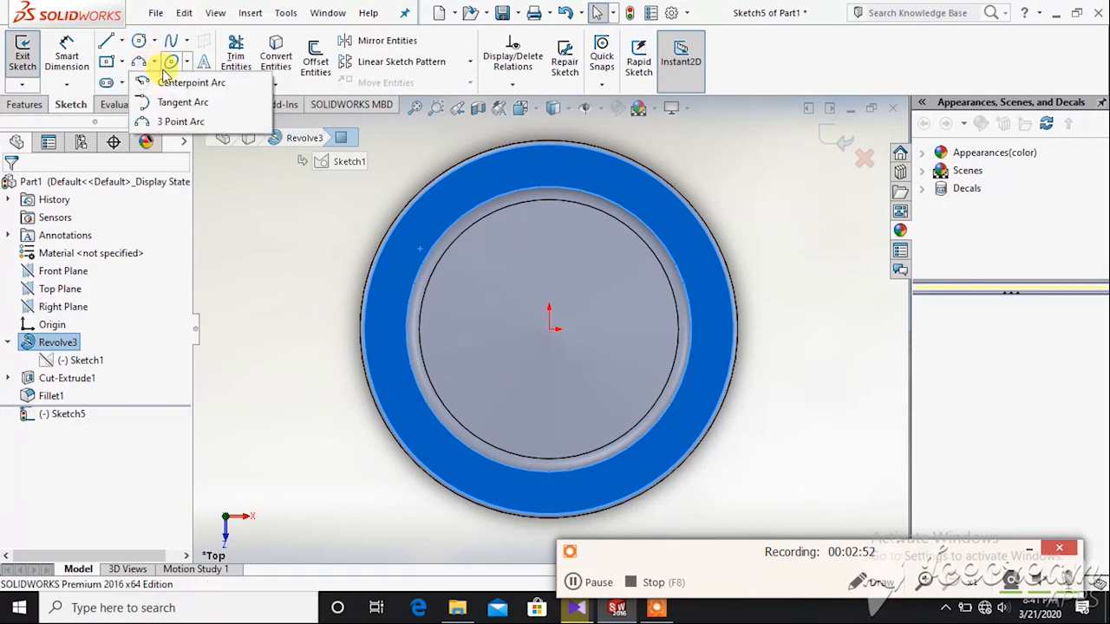
click(140, 64)
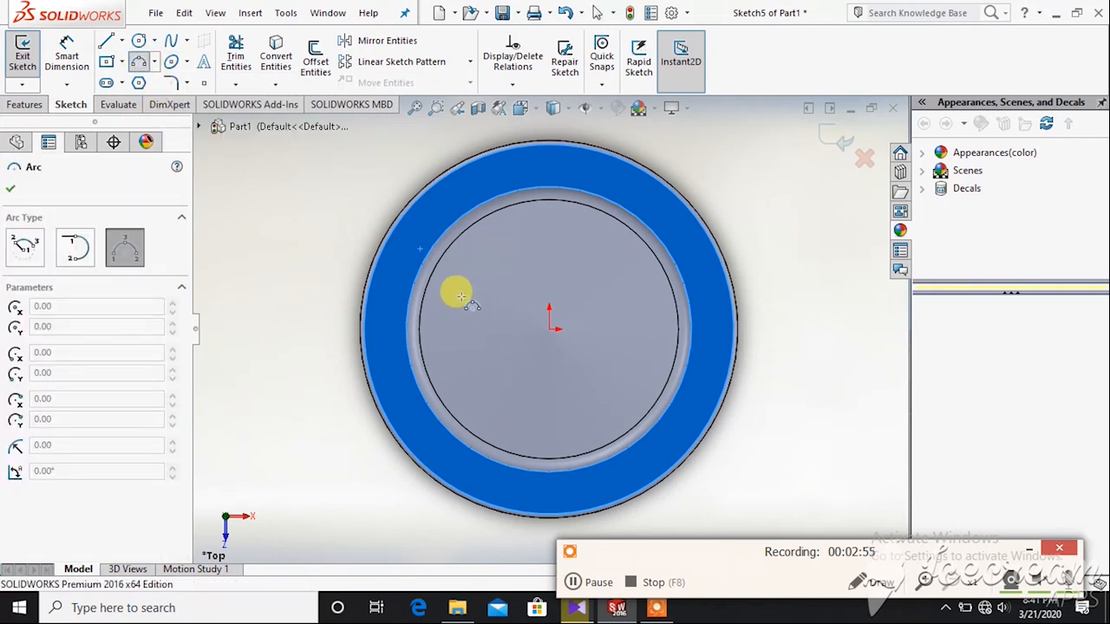
click(411, 298)
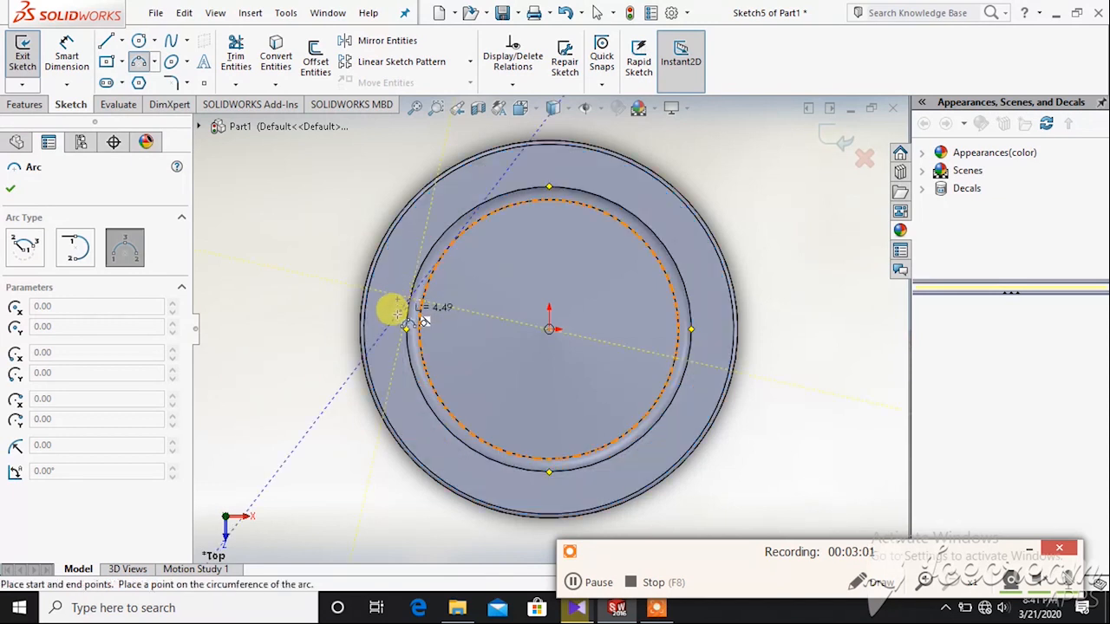
click(414, 372)
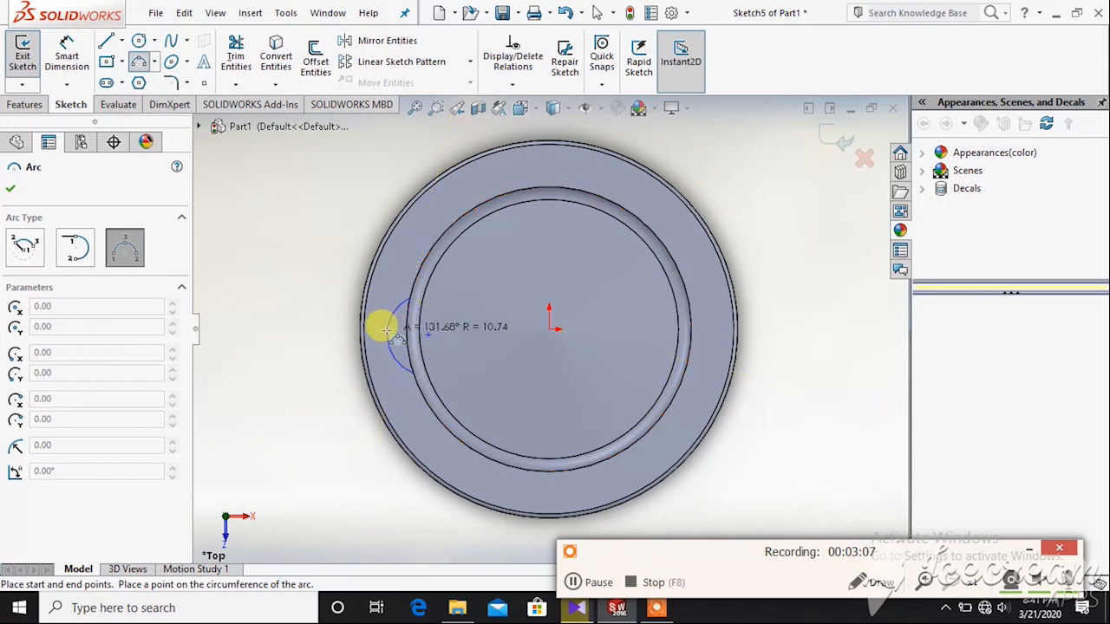
click(373, 336)
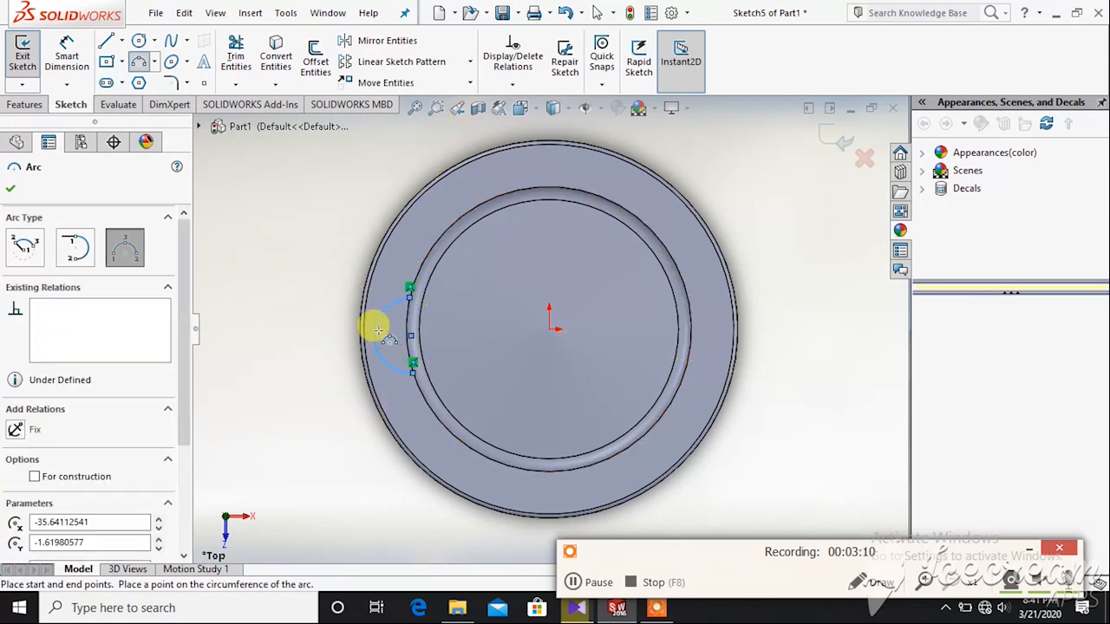
Set the arc's radius to 15 mm
scroll(113, 444, down, 3)
click(106, 497)
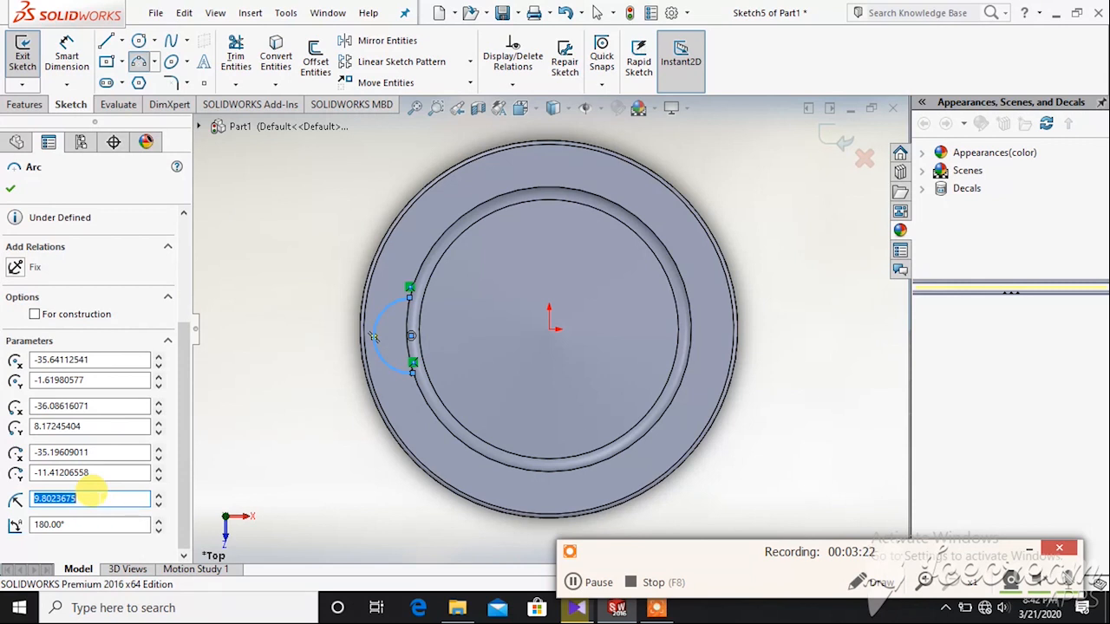
key(Return)
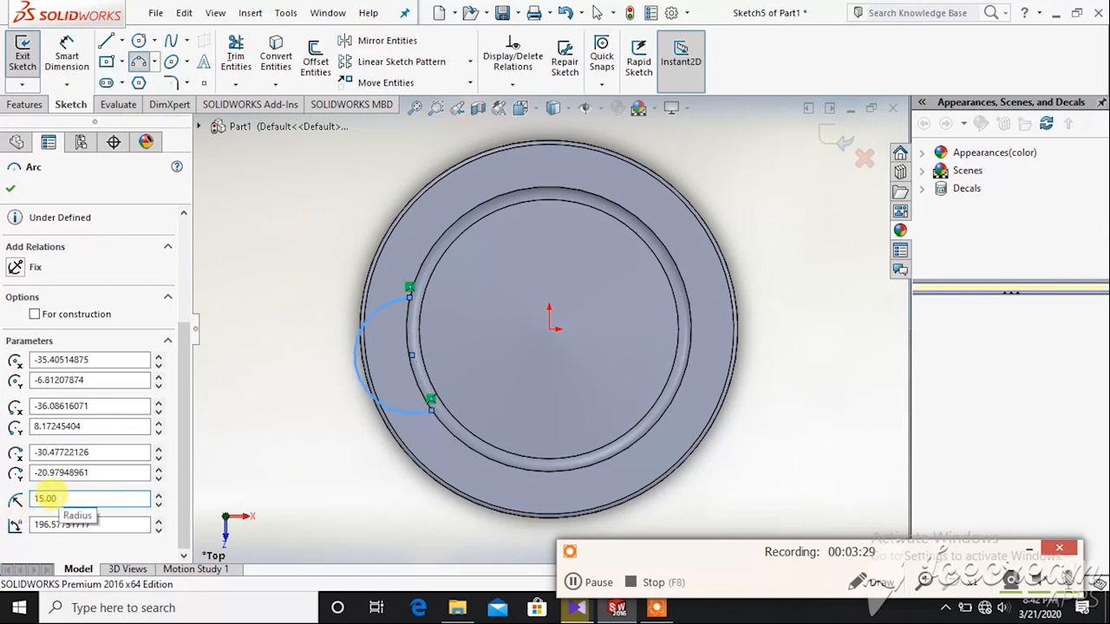
click(593, 582)
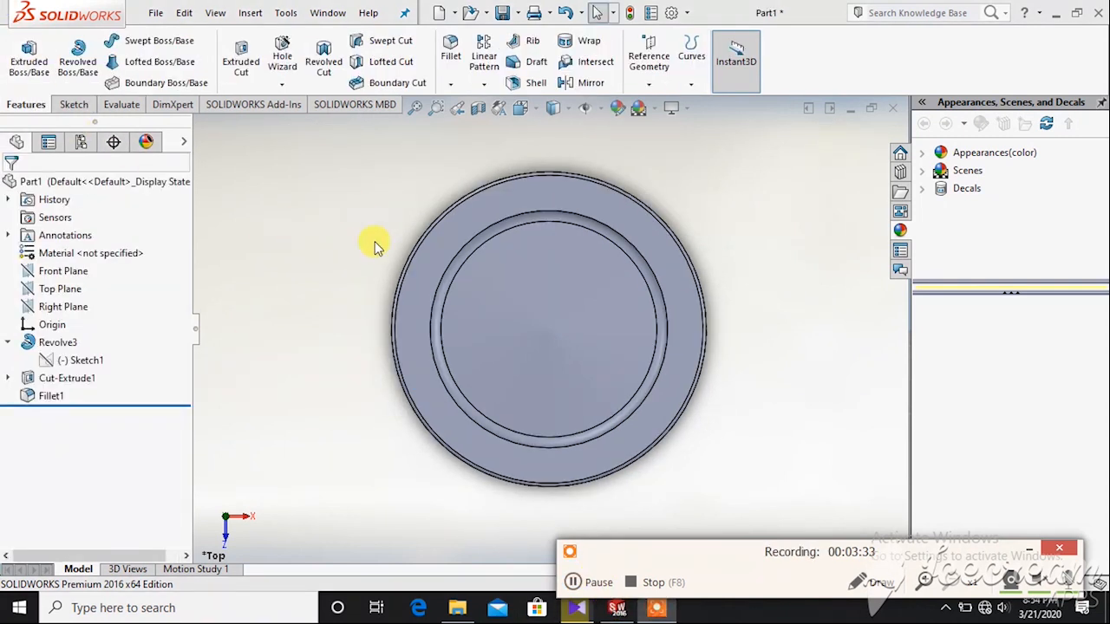
Start a new sketch on the crown's ring face and draw a horizontal construction line through the origin, extending past both sides of the piston
click(417, 273)
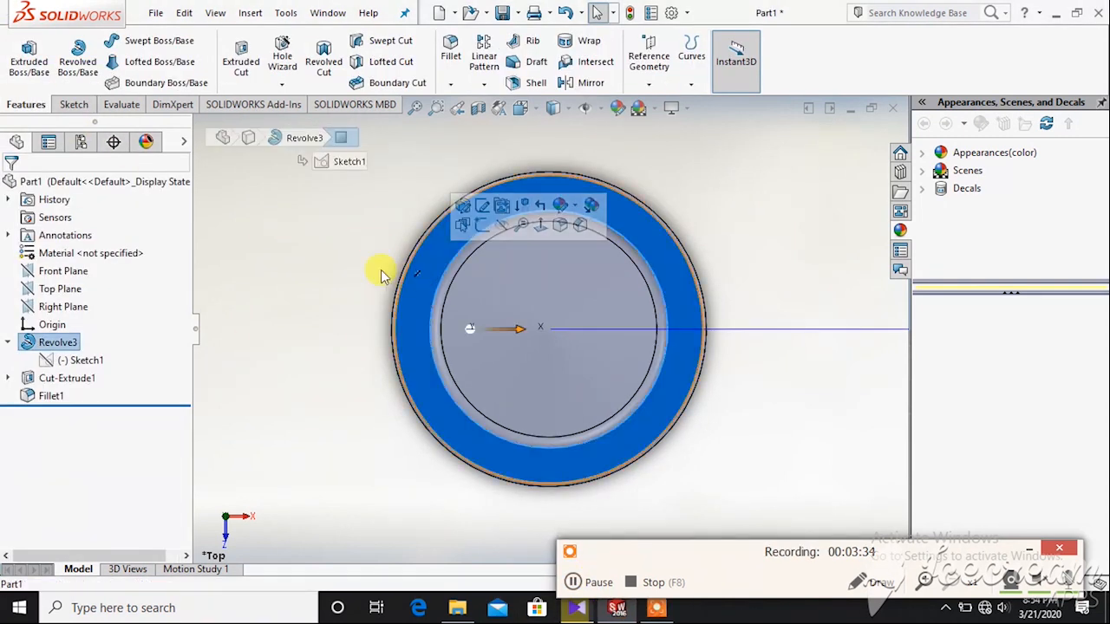
click(69, 104)
click(22, 52)
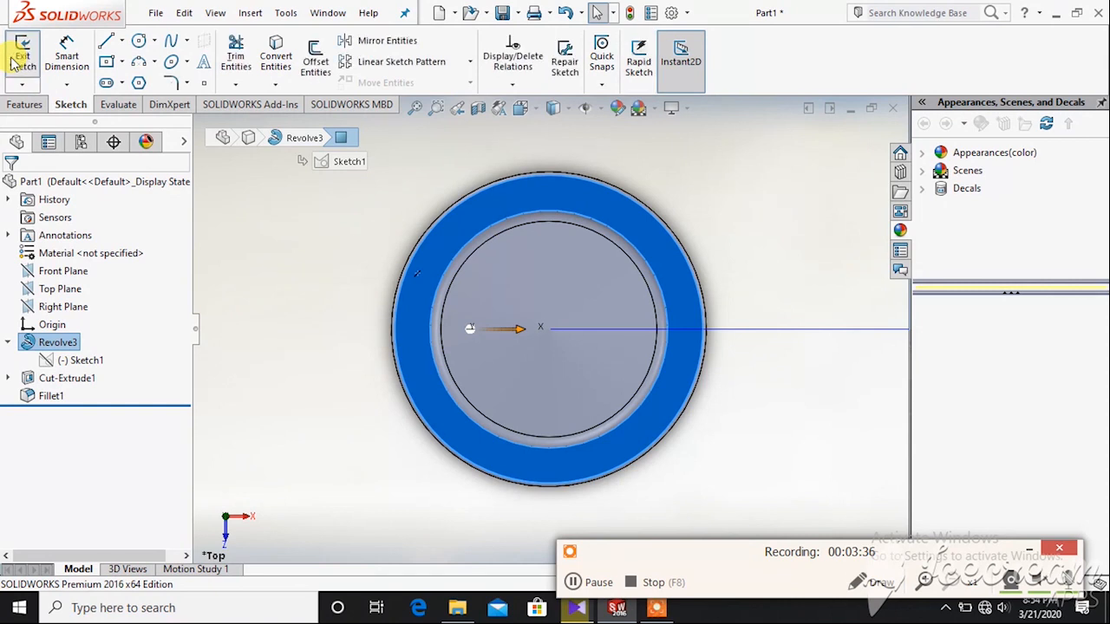
click(106, 40)
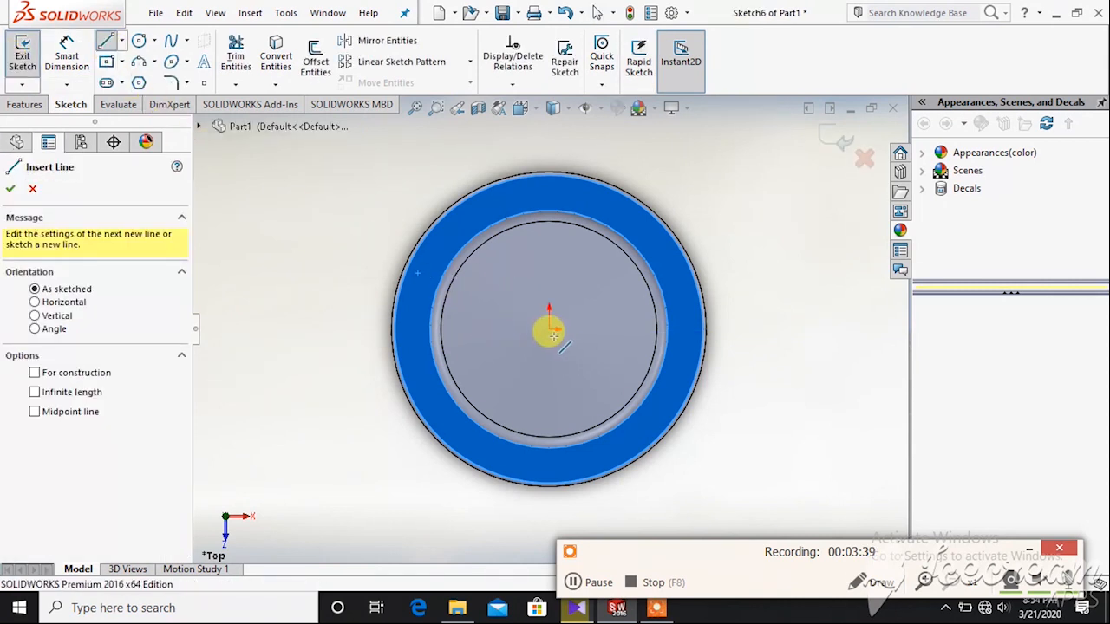
click(776, 327)
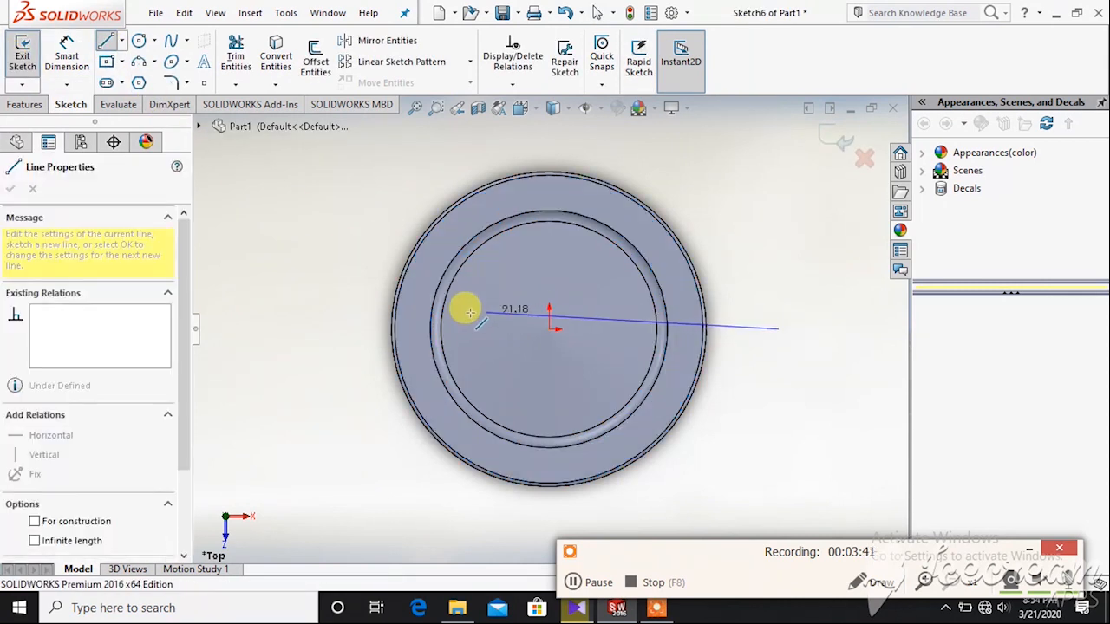
click(311, 329)
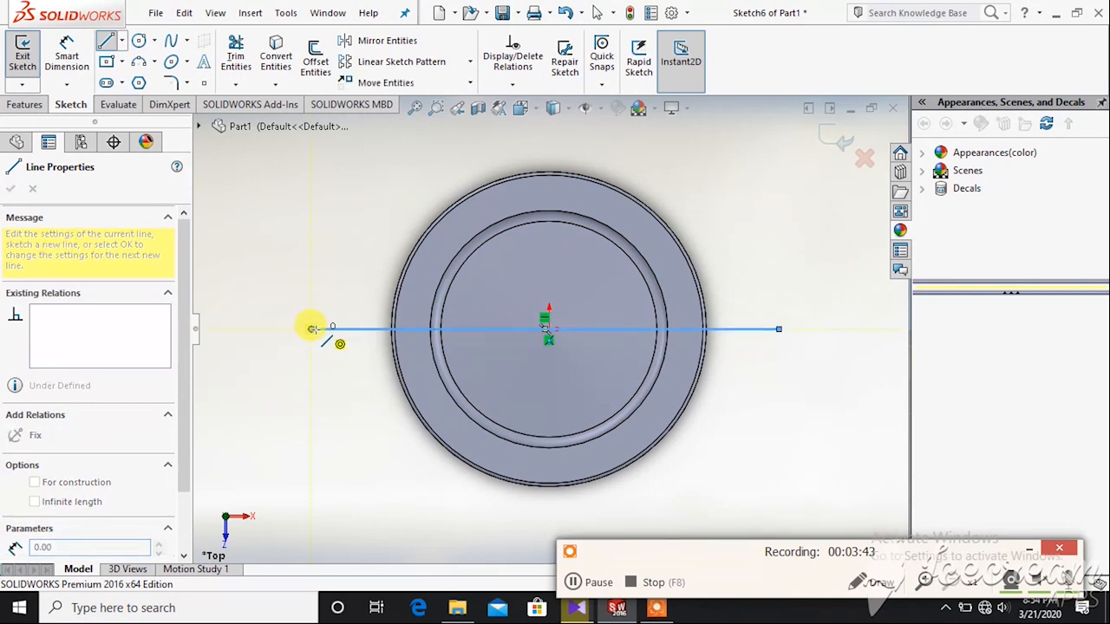
right_click(327, 331)
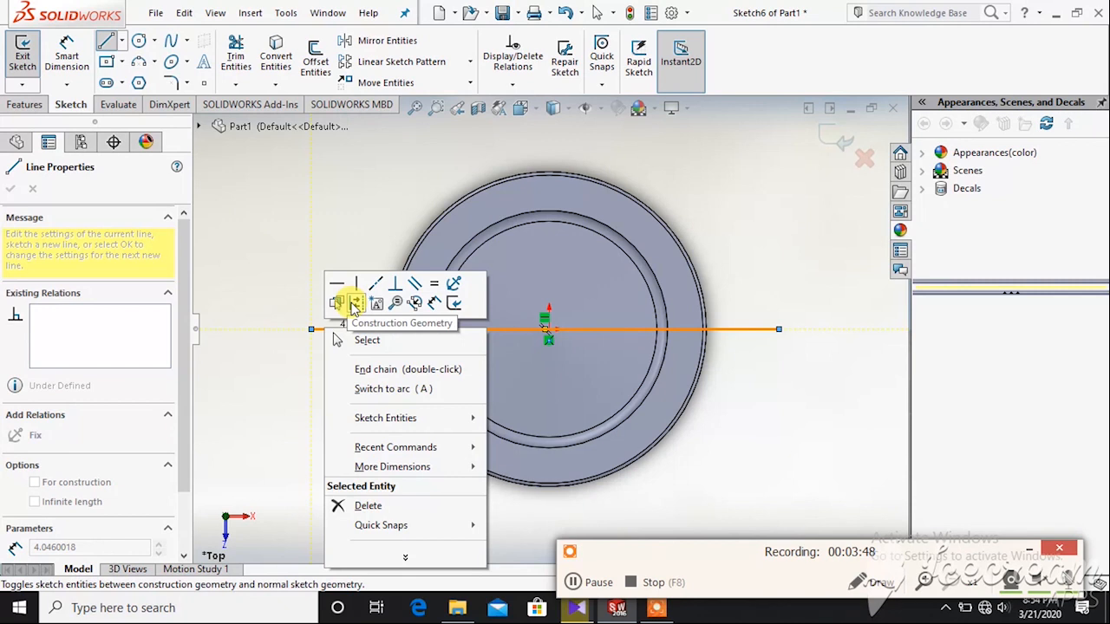
click(354, 304)
key(Escape)
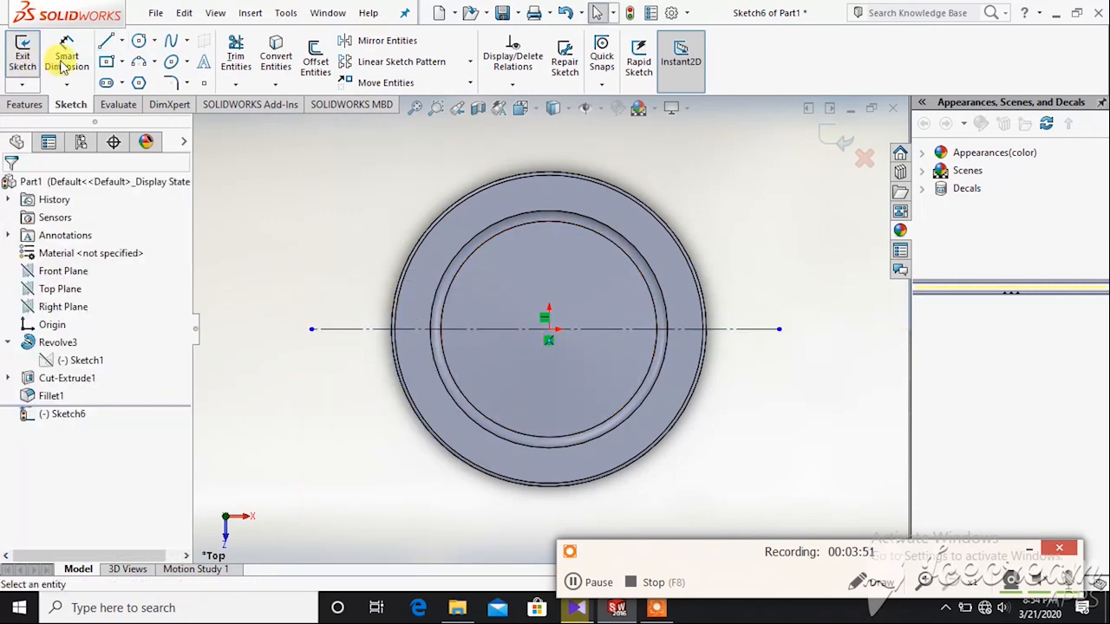
Draw a vertical construction line through the origin, extending past the piston's outer edge at both ends
click(105, 41)
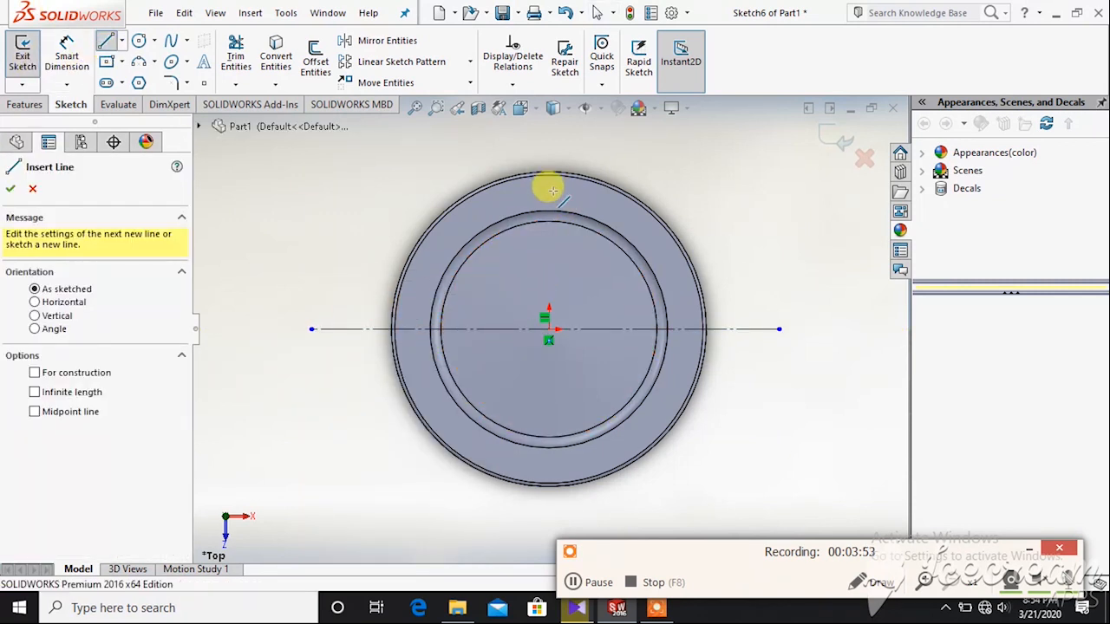
click(548, 135)
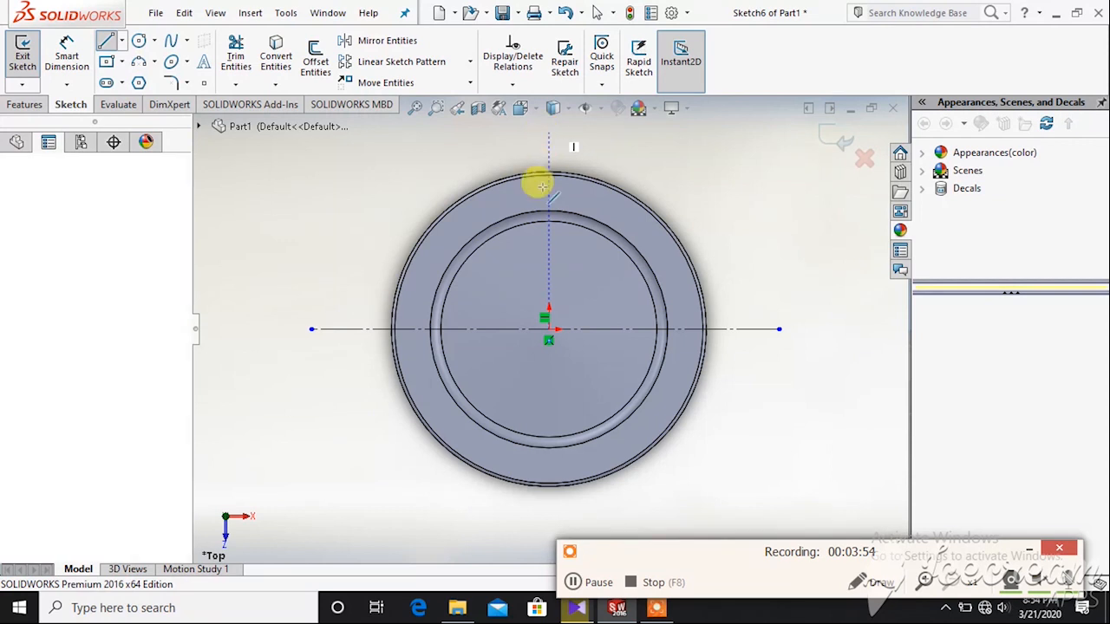
click(550, 530)
right_click(552, 498)
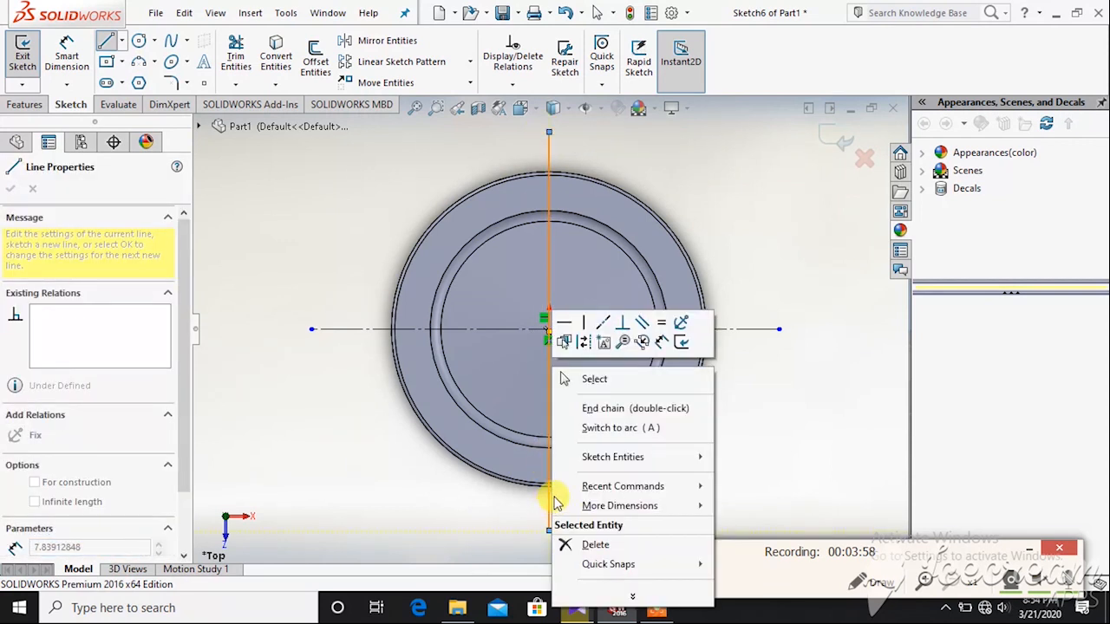
click(593, 379)
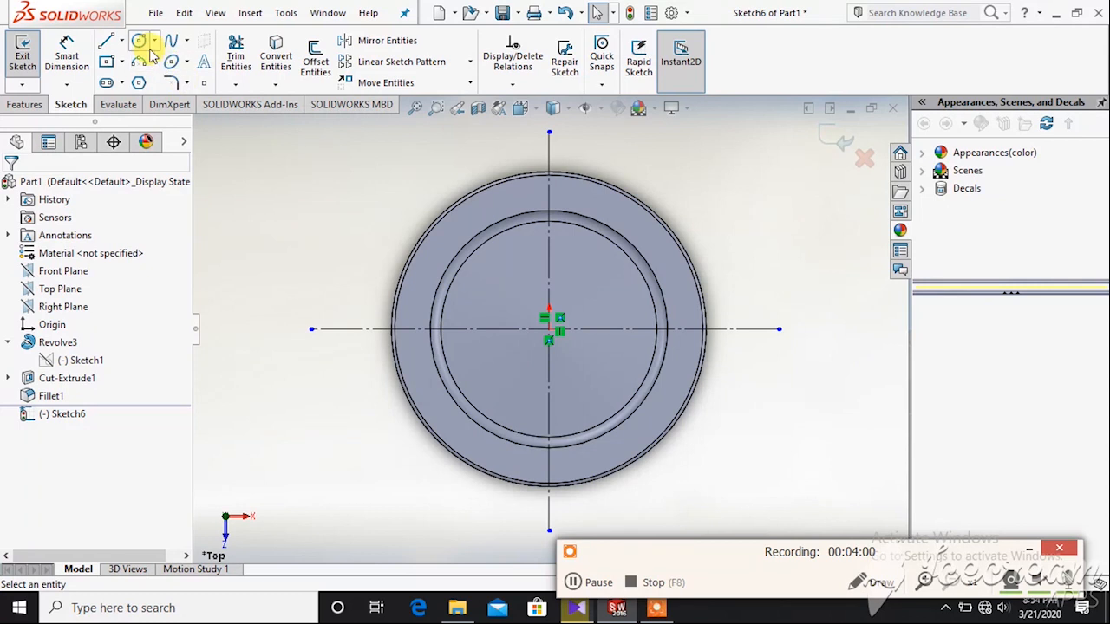
Sketch an oblique line about 81.9 mm long from the origin to a point outside the piston, up and to the left
click(105, 44)
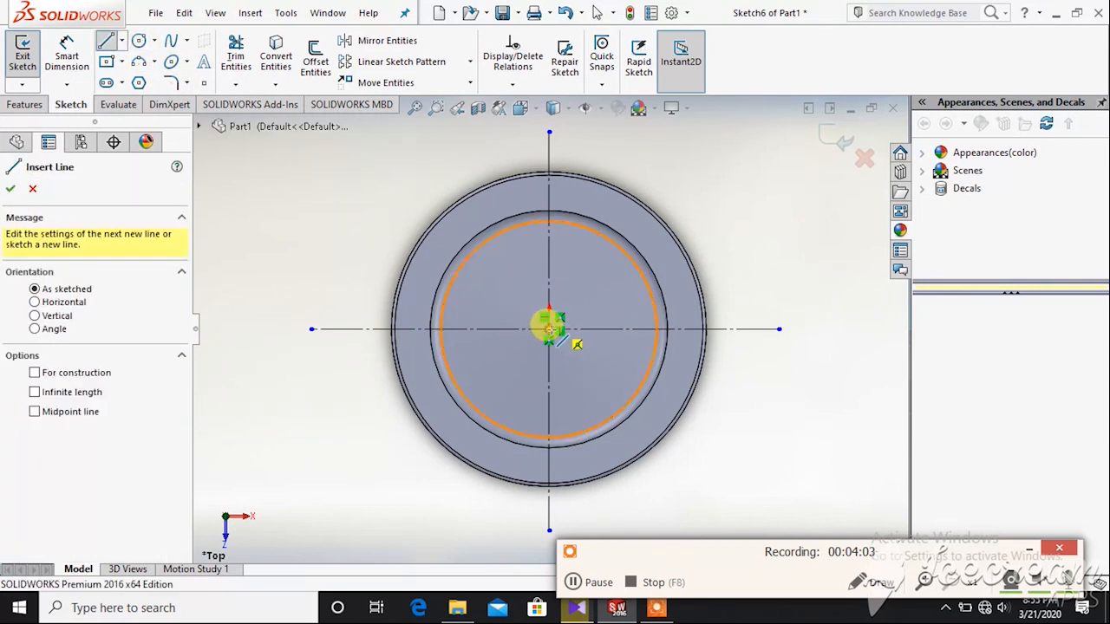
click(547, 326)
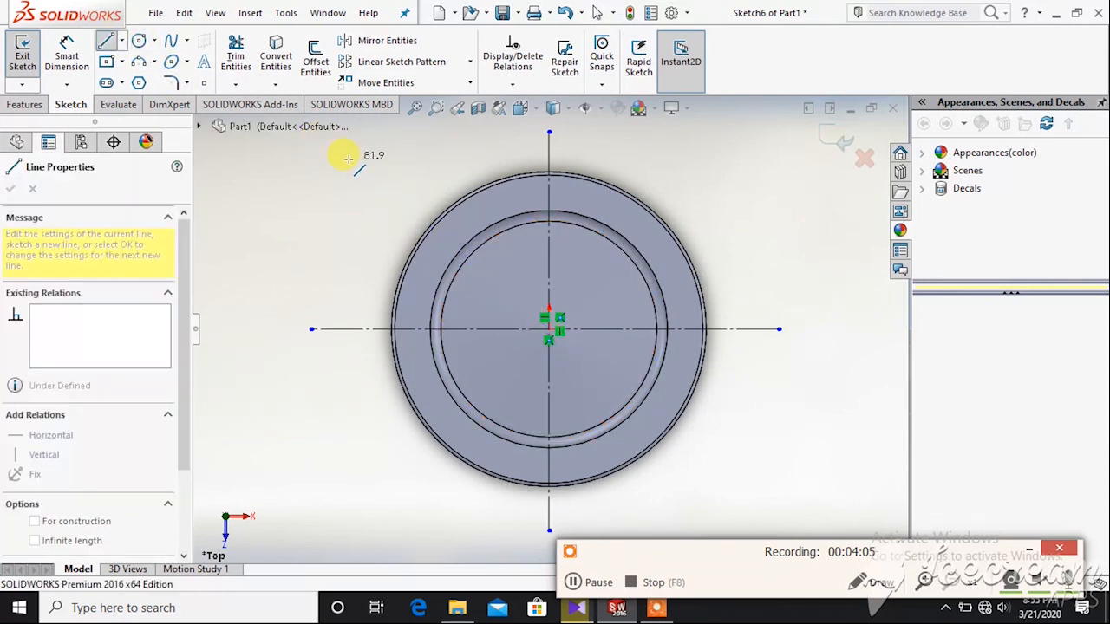
click(348, 159)
right_click(348, 158)
click(366, 171)
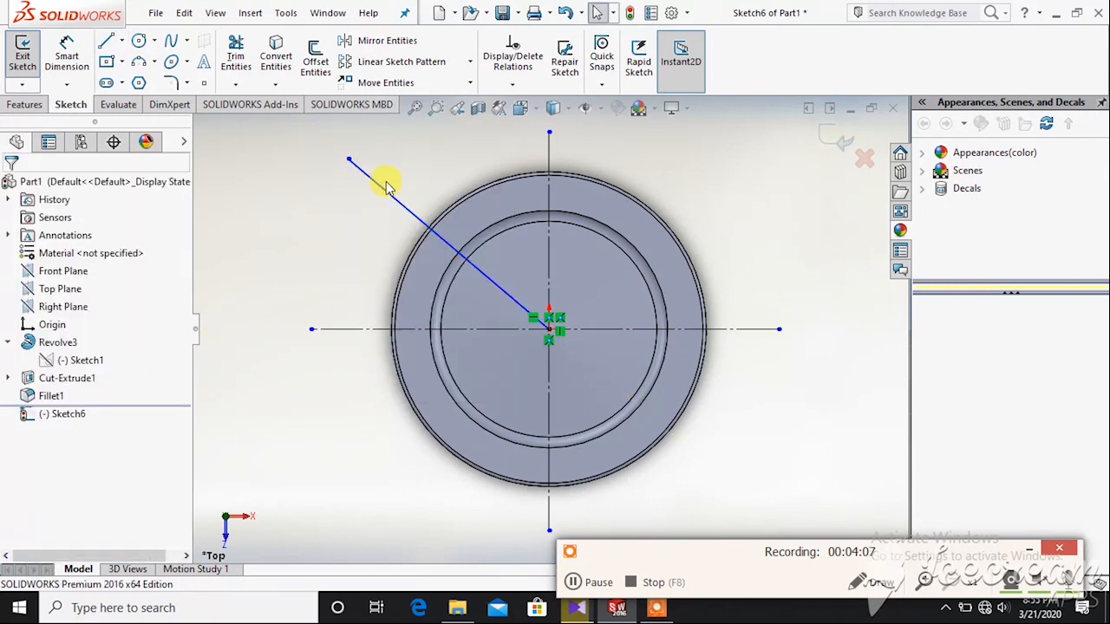
Dimension the angle between the oblique line and the horizontal construction line as 45 degrees
click(68, 54)
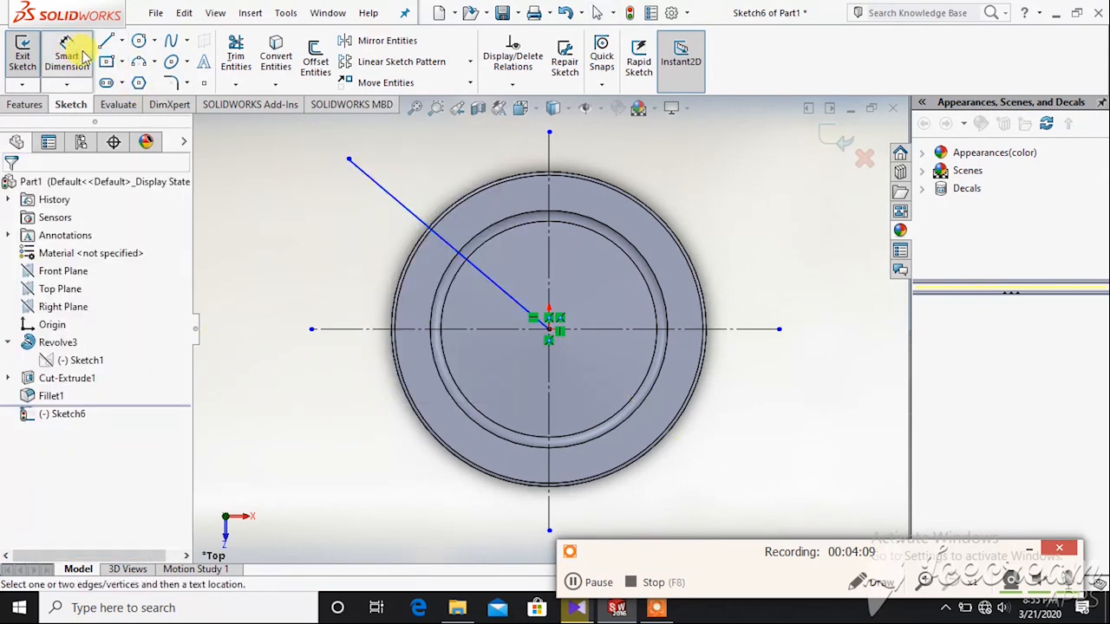
click(496, 330)
click(498, 288)
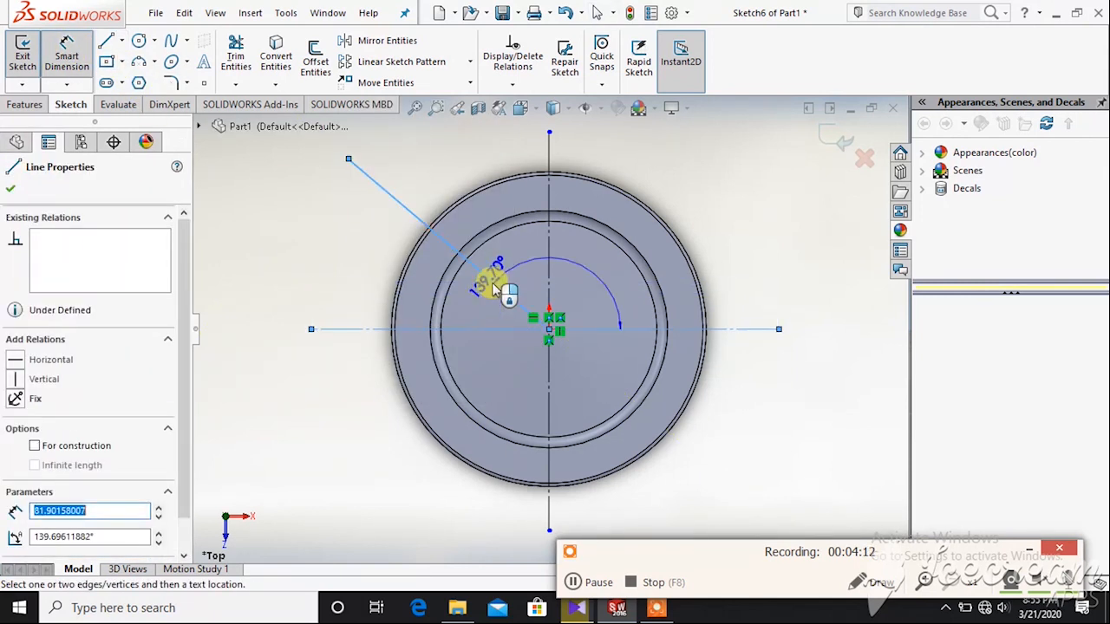
click(351, 262)
text(45)
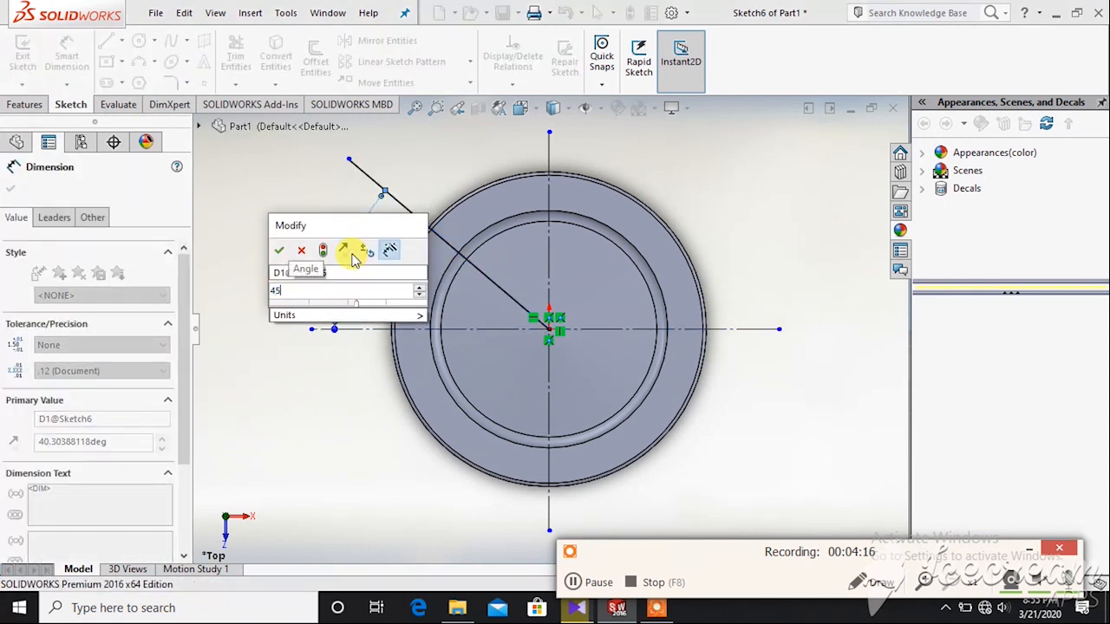
key(Return)
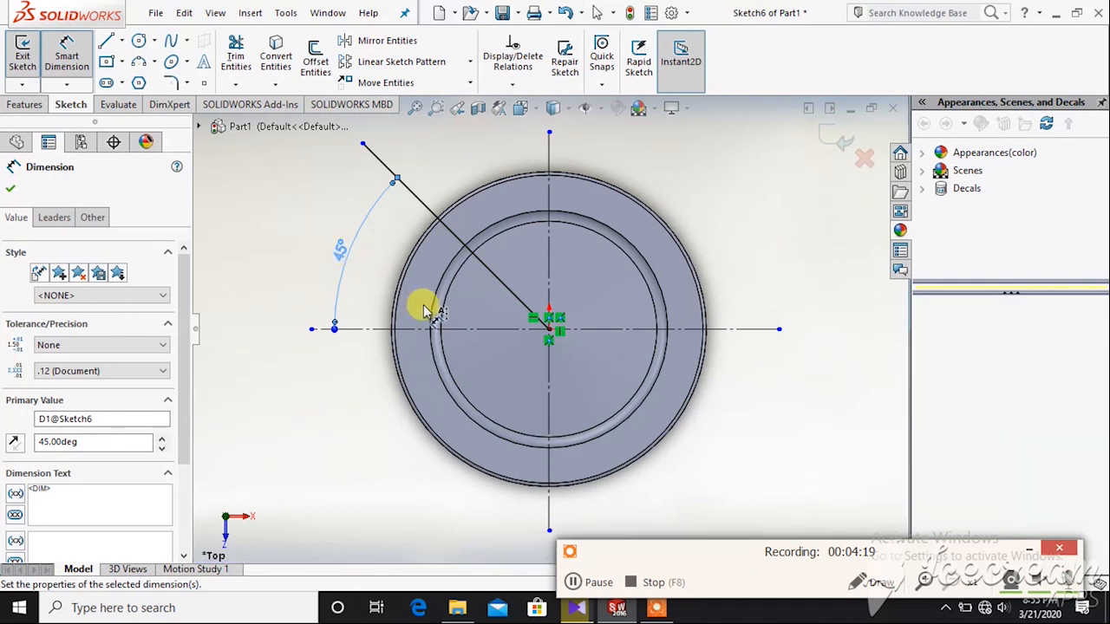
click(70, 67)
click(142, 67)
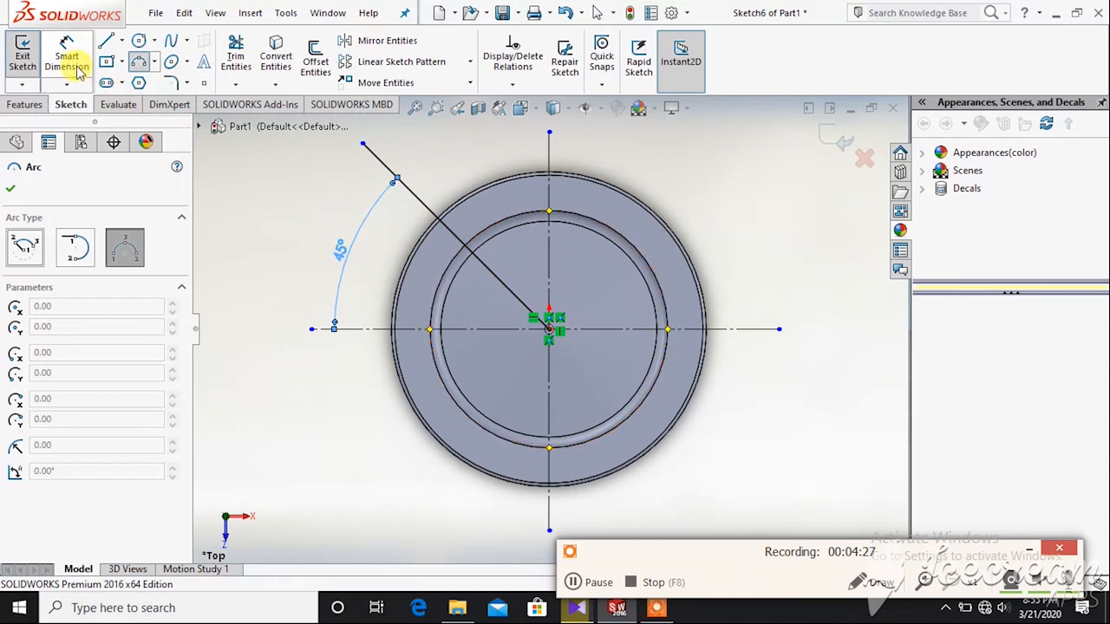
click(139, 62)
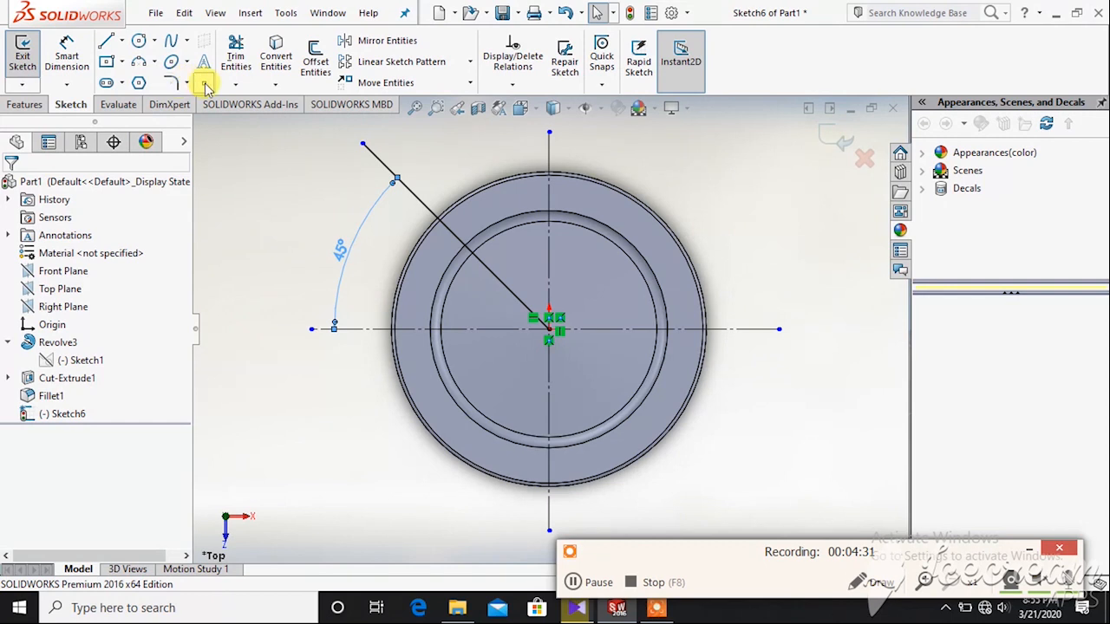
scroll(458, 255, down, 5)
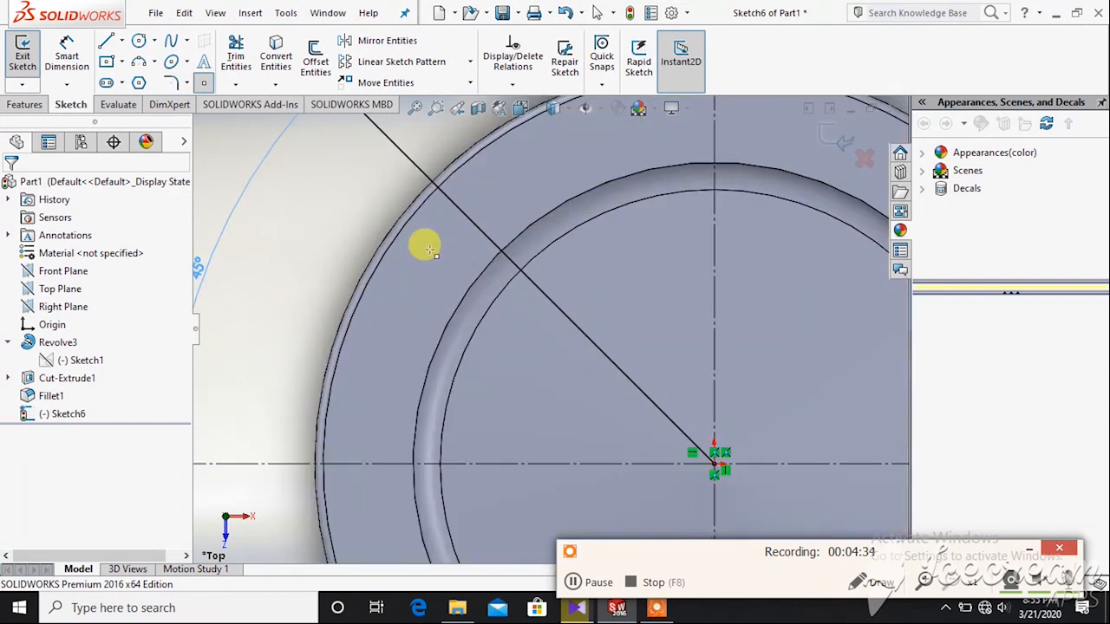
Sketch a circle about 48.6 mm in diameter centred on the origin of the crown face
click(140, 43)
scroll(511, 321, up, 4)
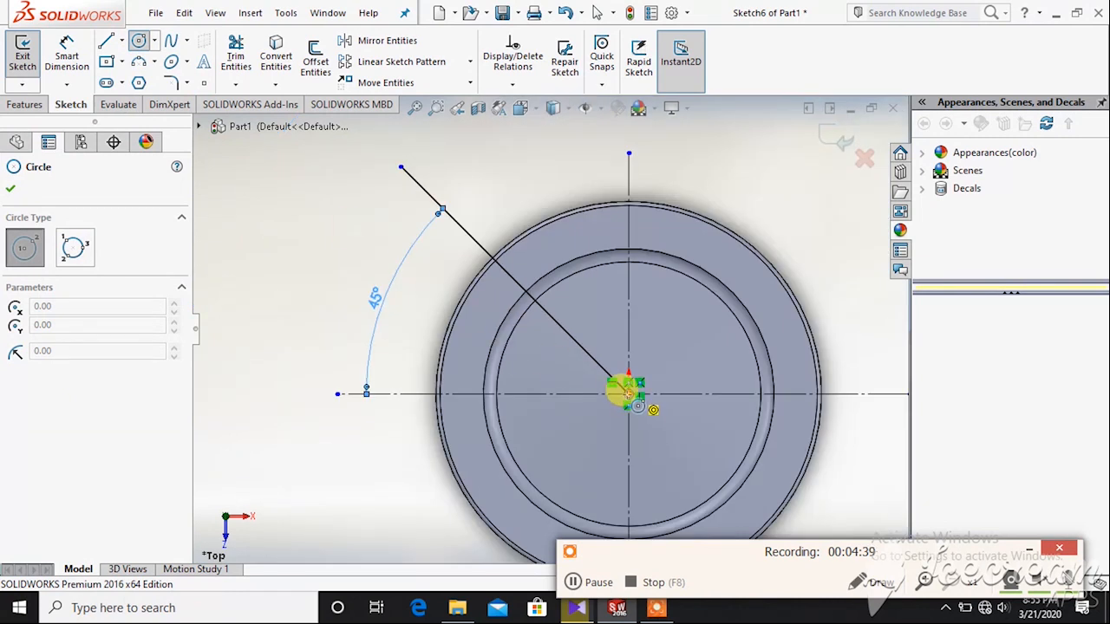
click(629, 395)
click(674, 311)
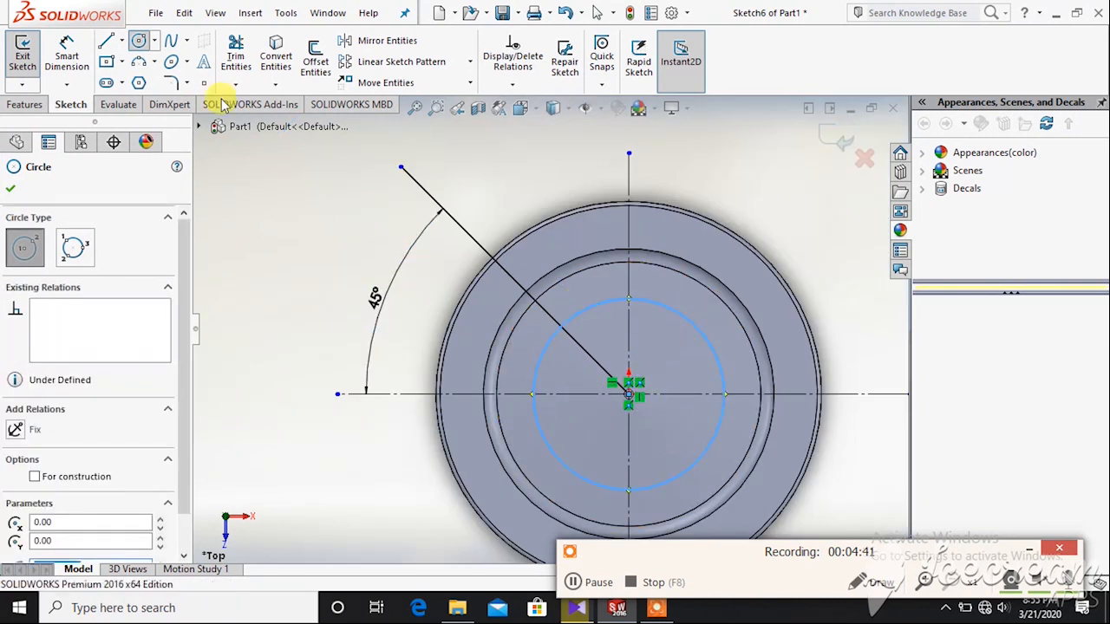
Dimension the origin-centred circle's diameter as 60 mm
click(67, 48)
click(711, 341)
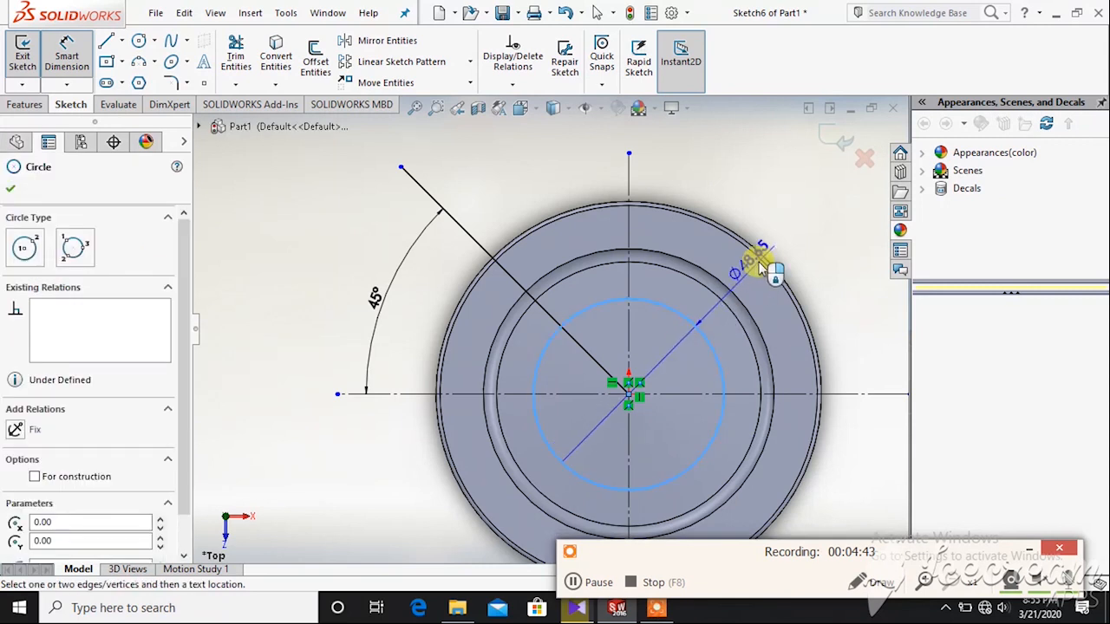
click(783, 238)
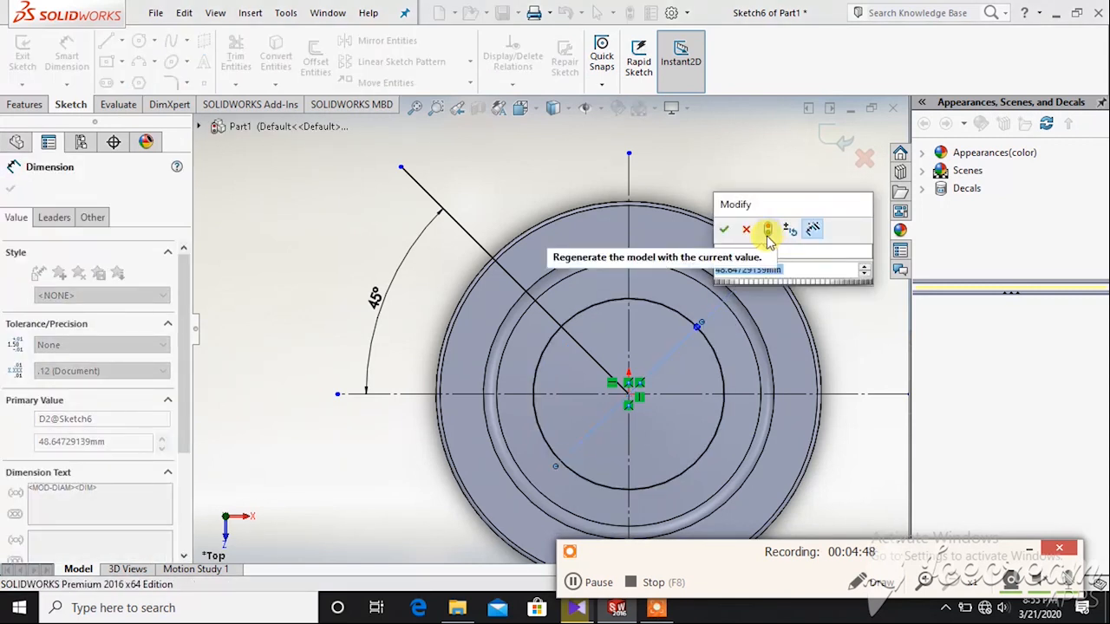
text(6)
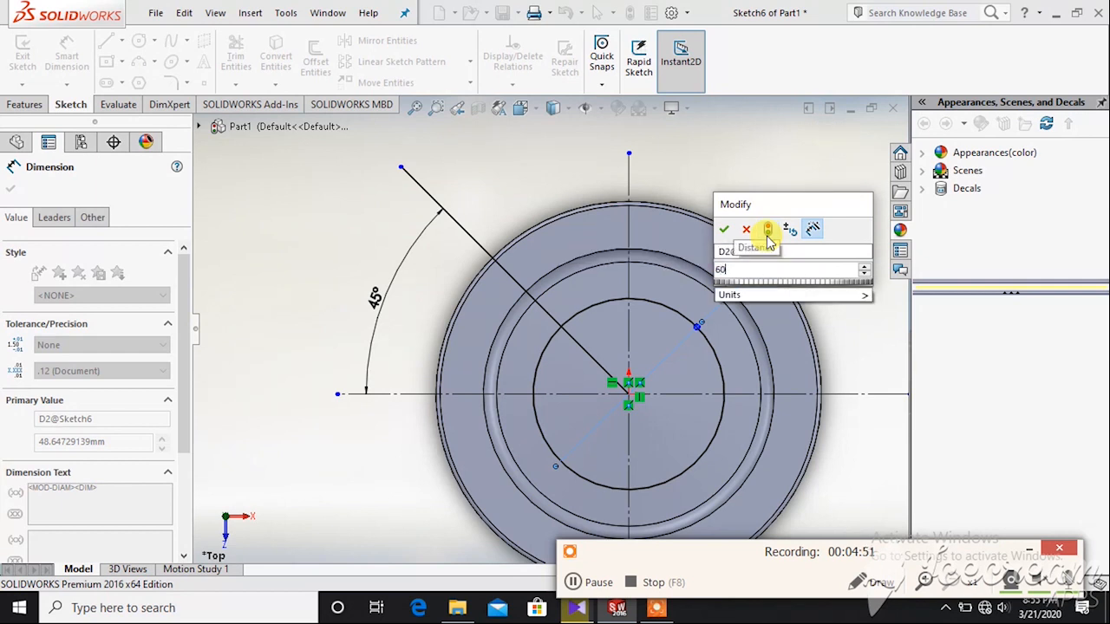
text(0)
key(Return)
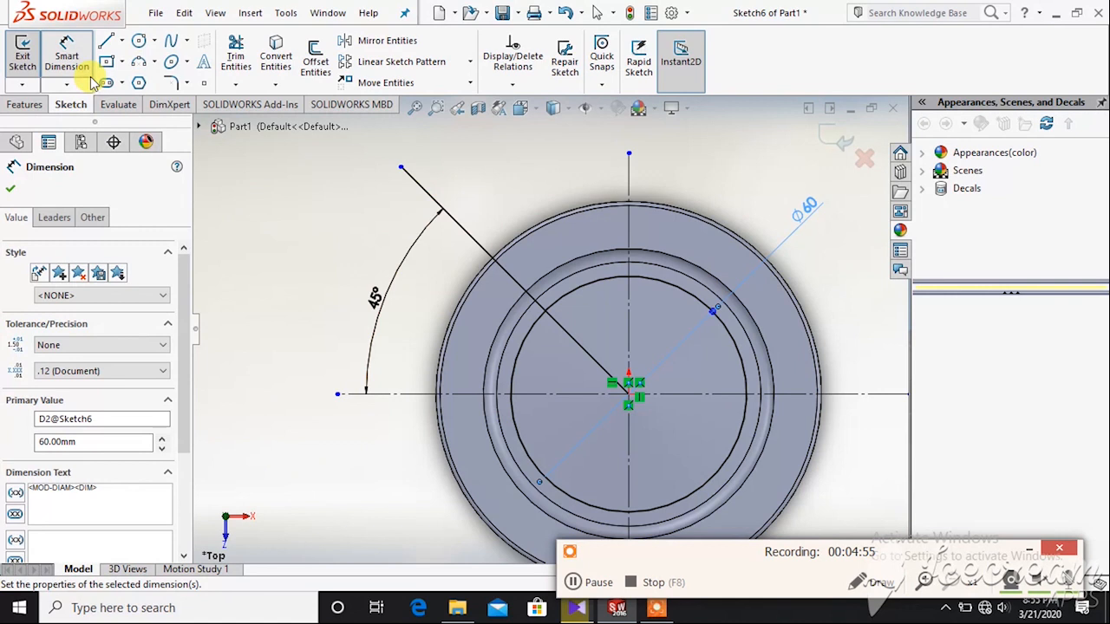
click(66, 54)
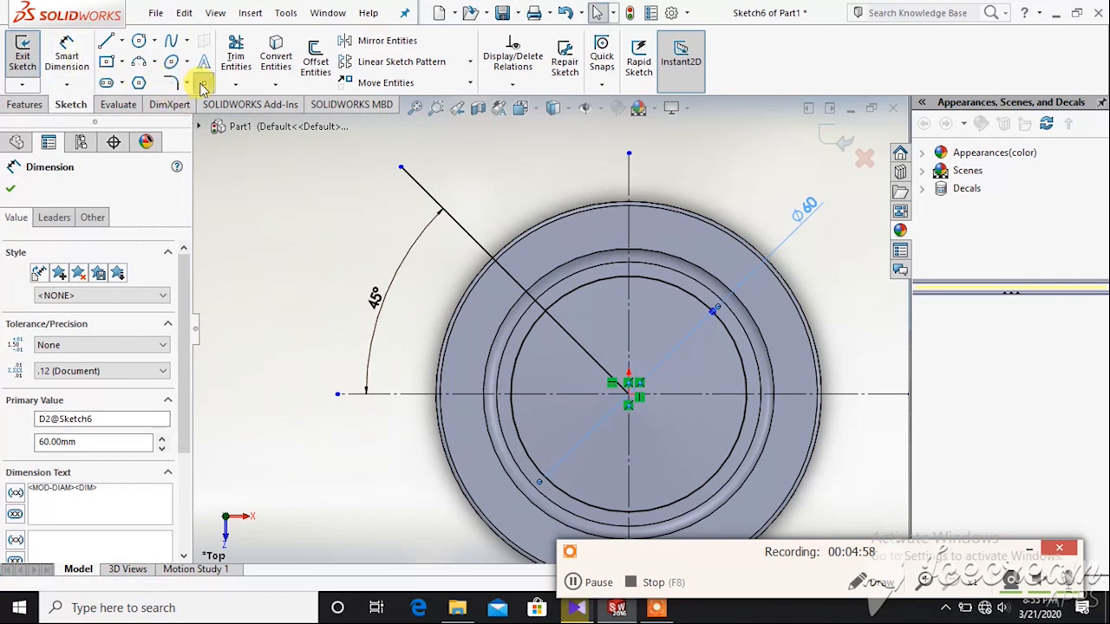
Place a sketch point on the oblique line and make it coincident with the 60 mm circle
scroll(564, 337, down, 3)
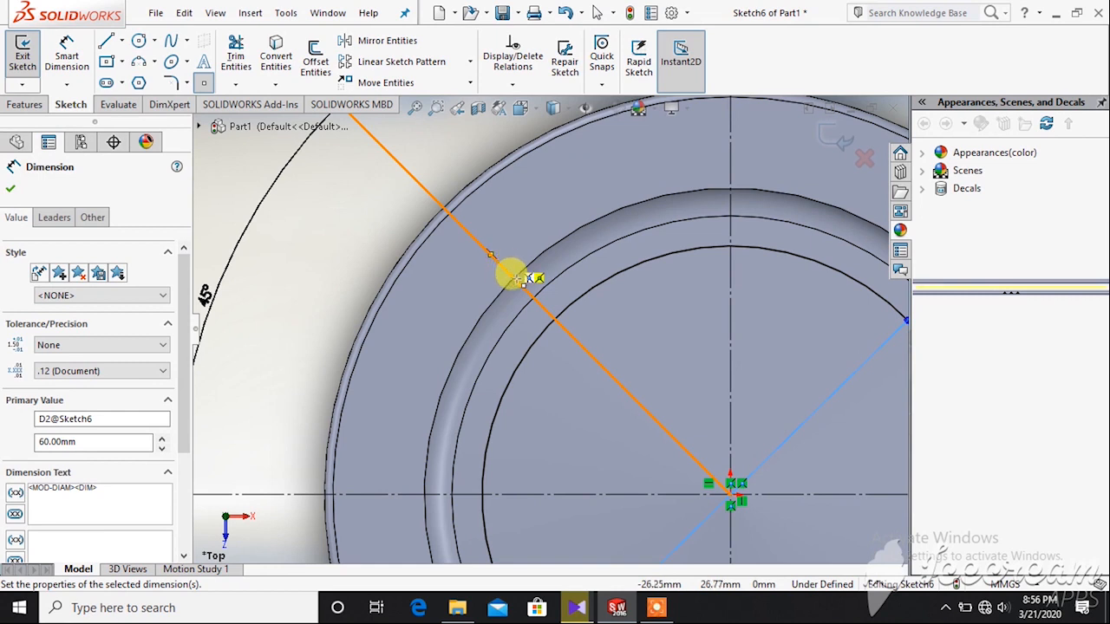
click(524, 288)
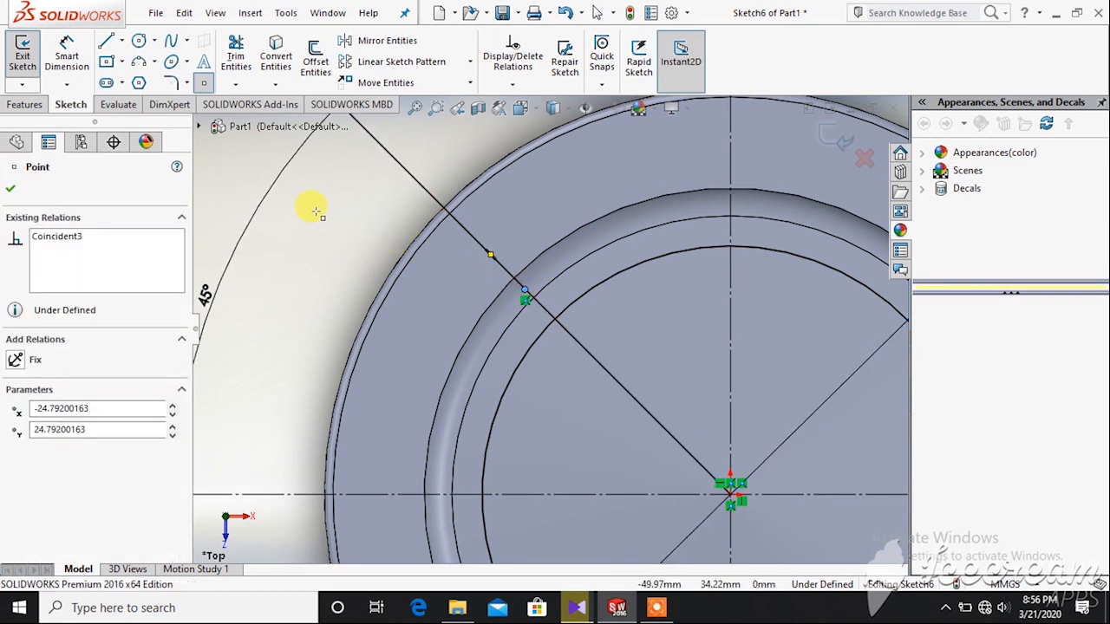
click(510, 86)
click(518, 124)
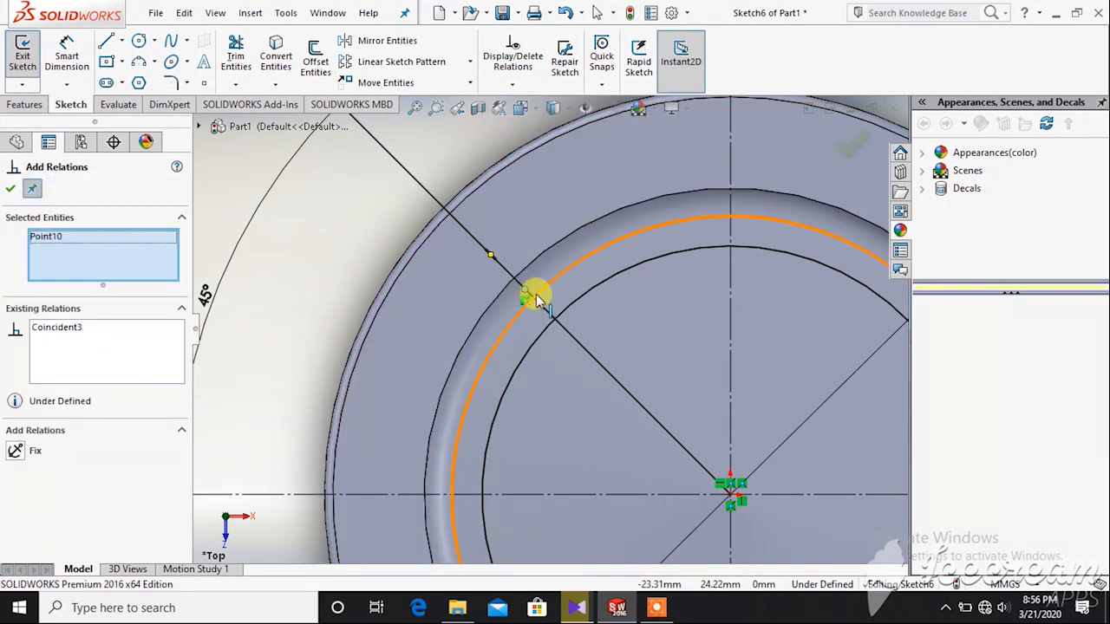
click(572, 303)
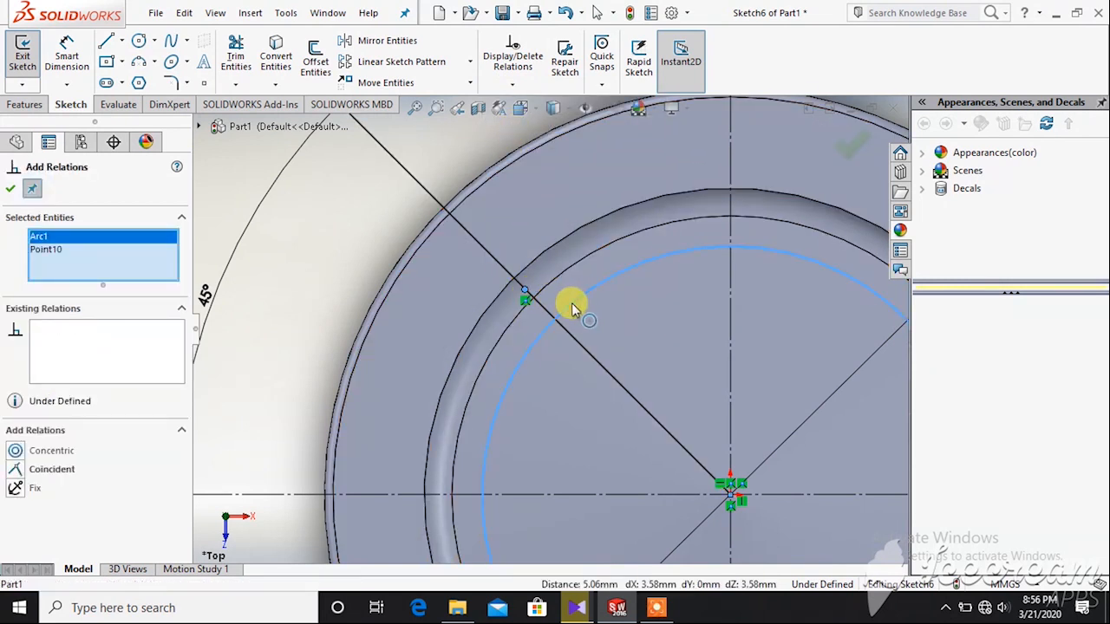
click(17, 470)
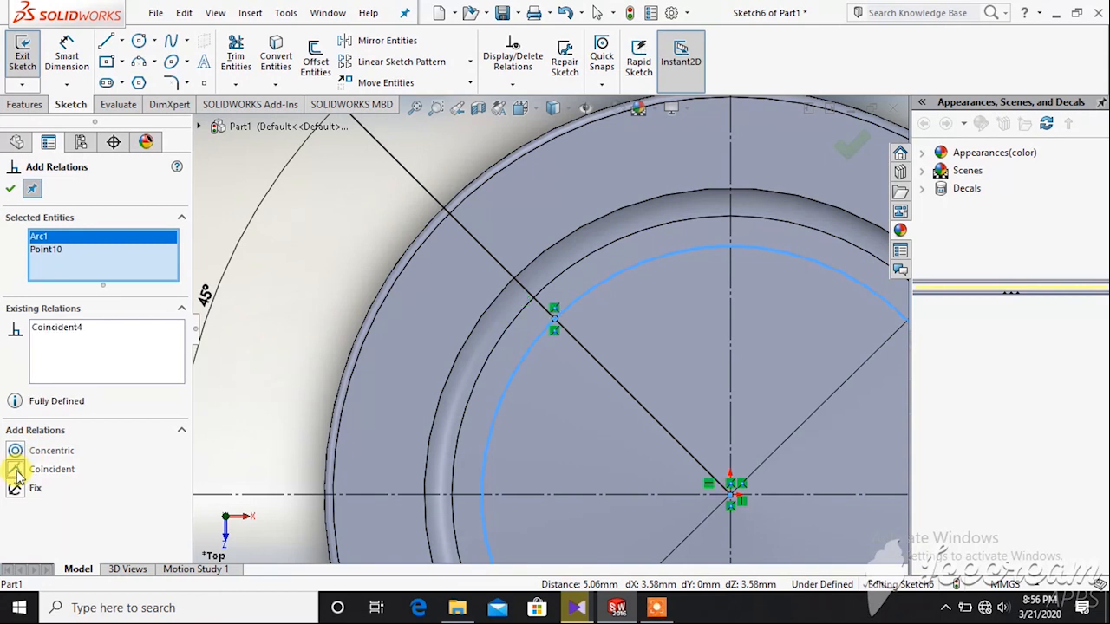
click(10, 189)
key(f)
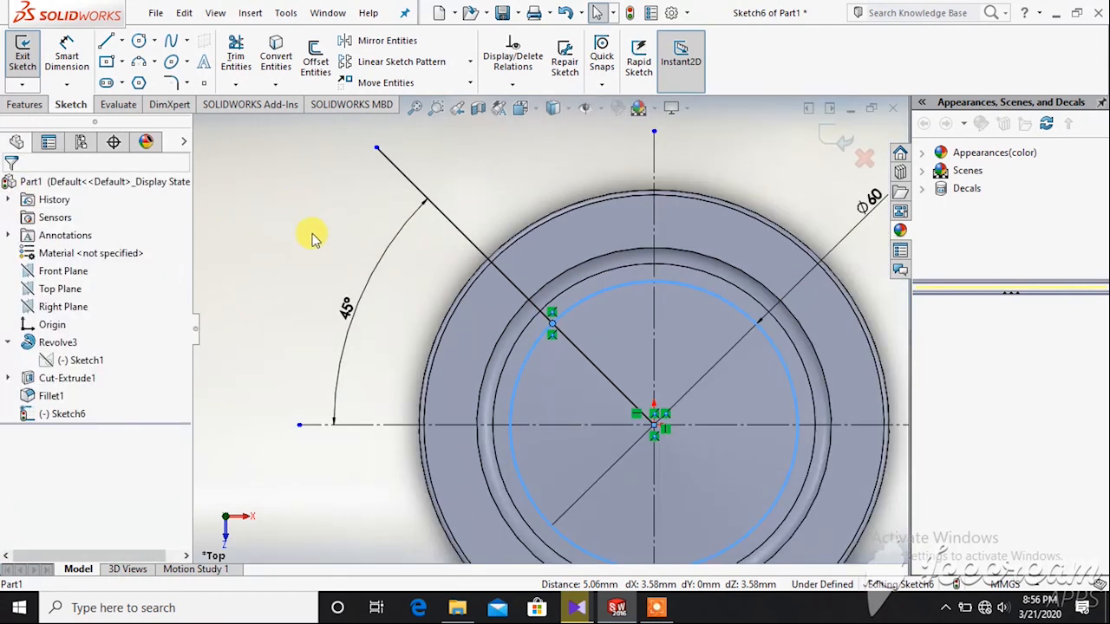
Sketch a three-point arc bulging outward across the oblique line, with both endpoints about 22 mm apart on the crown recess's outer edge
click(142, 64)
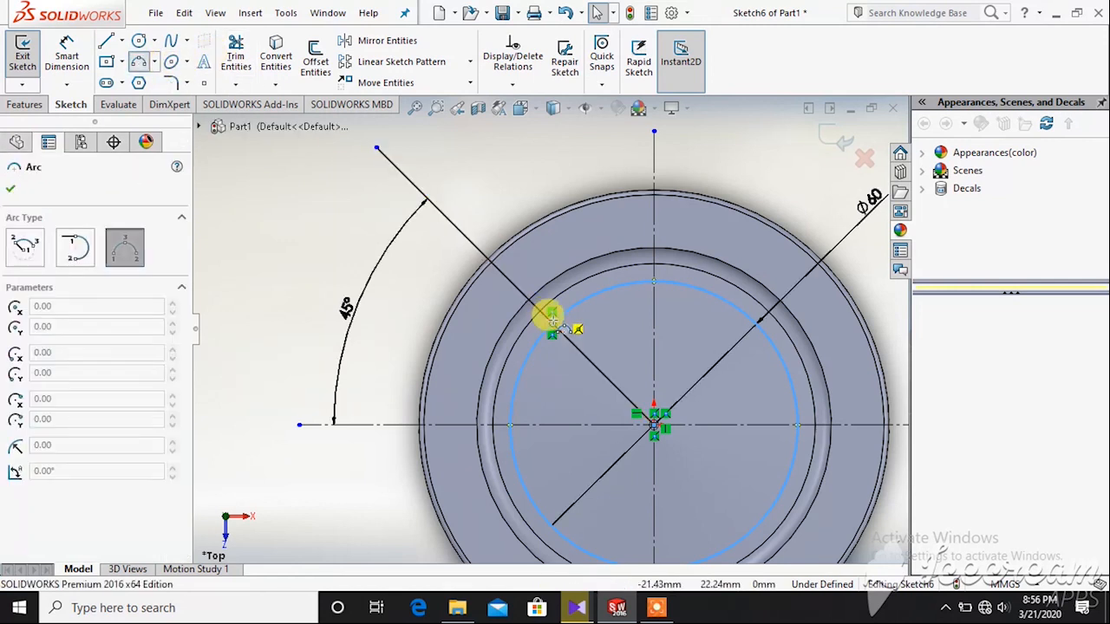
click(500, 338)
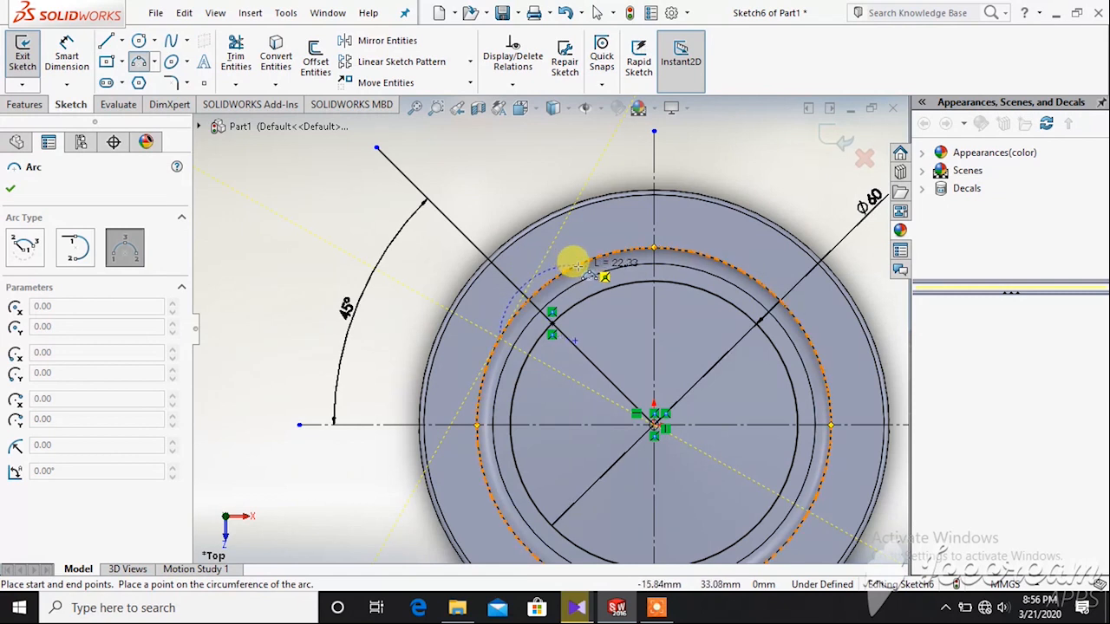
click(576, 267)
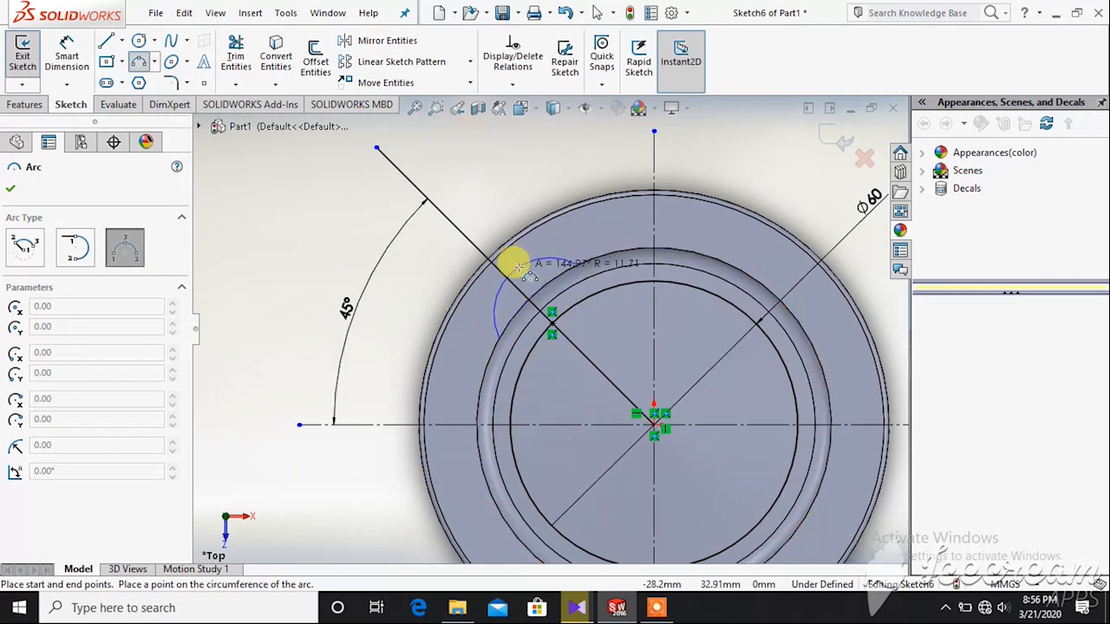
click(529, 251)
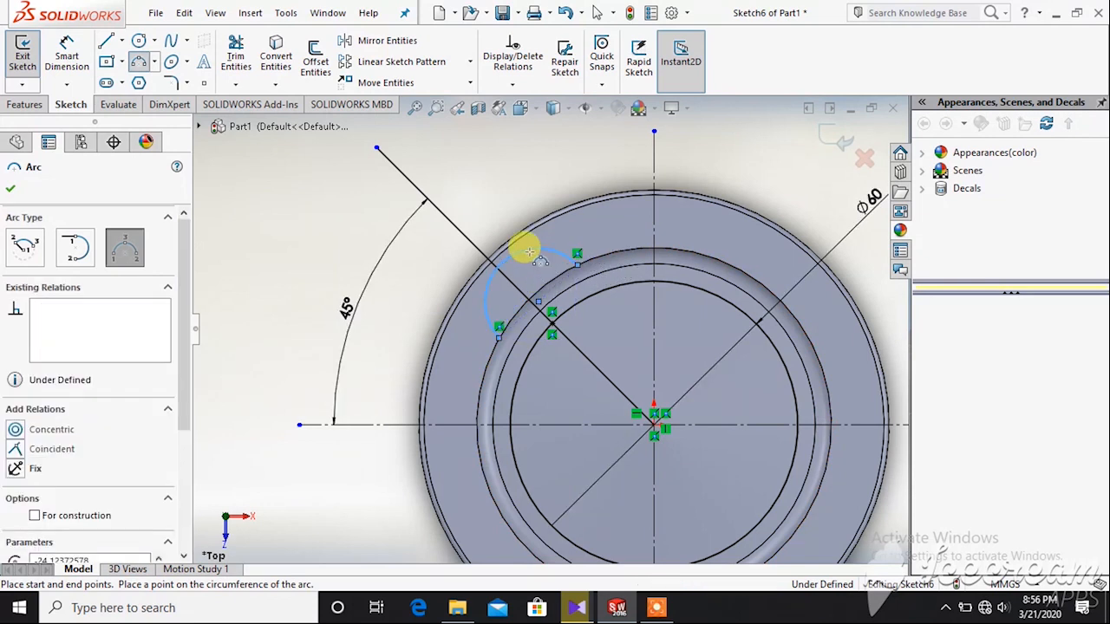
right_click(460, 149)
click(496, 159)
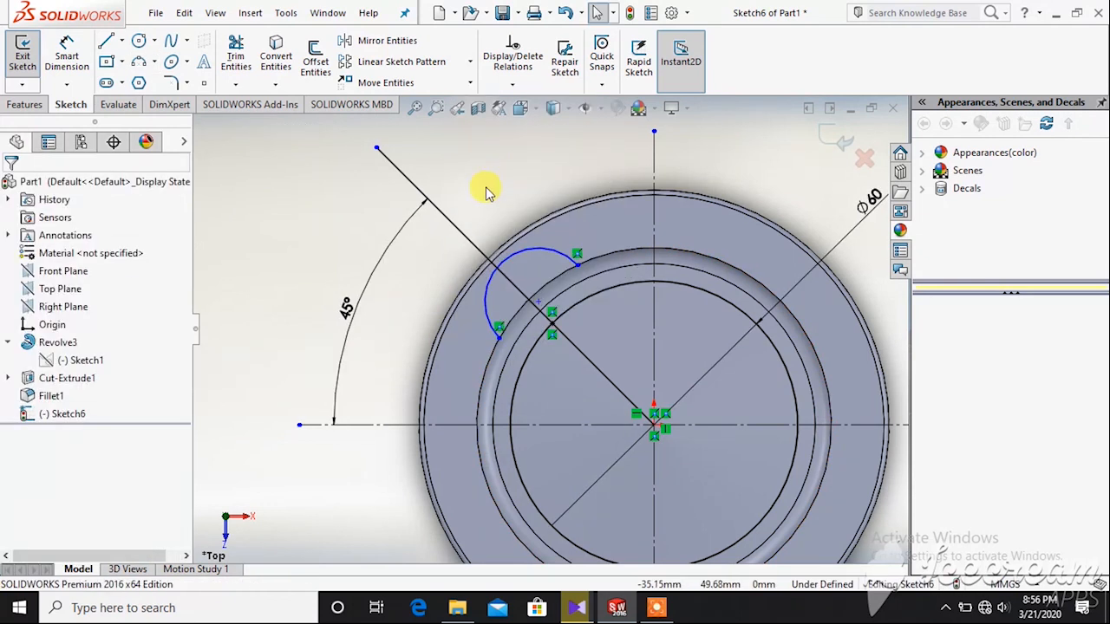
Add a coincident relation between the arc's centre and the point where the oblique line meets the 60 mm circle
click(512, 84)
click(535, 124)
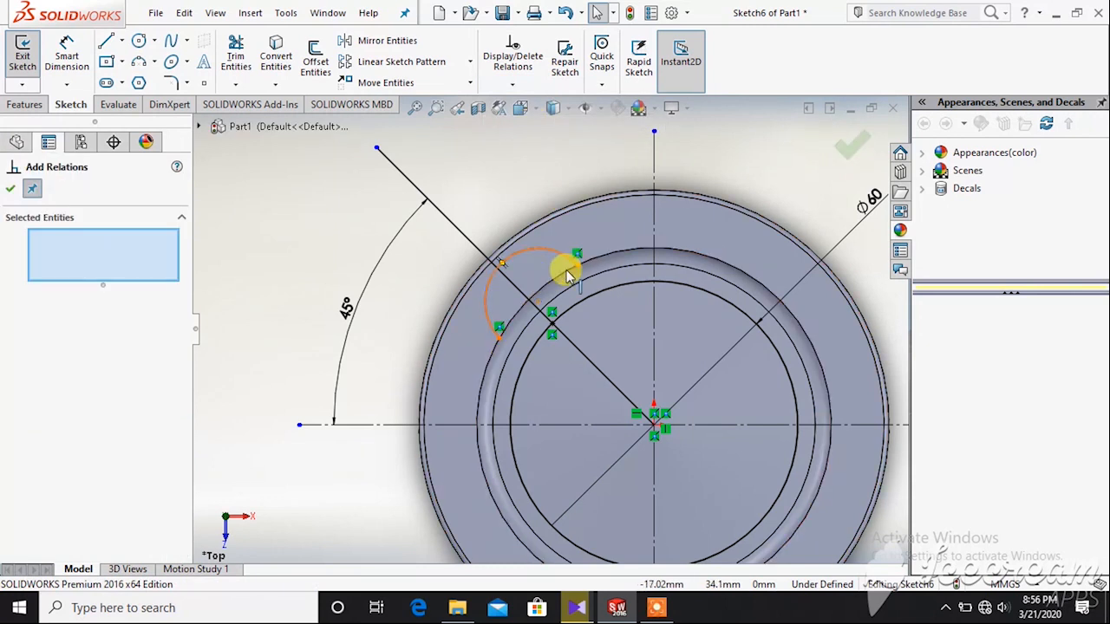
scroll(564, 268, down, 5)
click(510, 349)
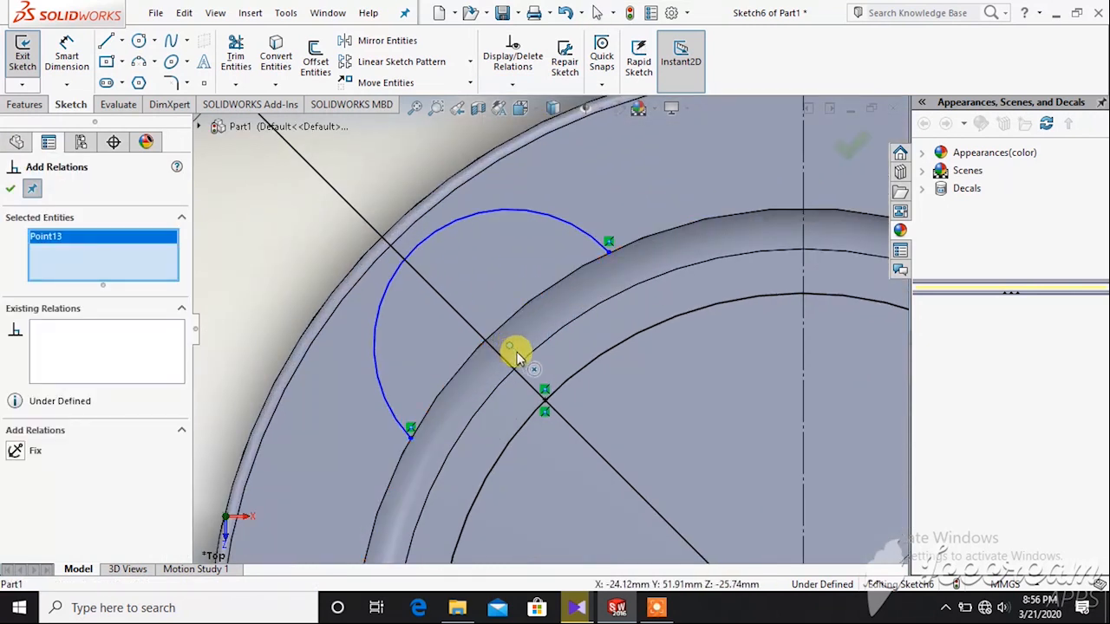
scroll(538, 386, down, 3)
click(538, 387)
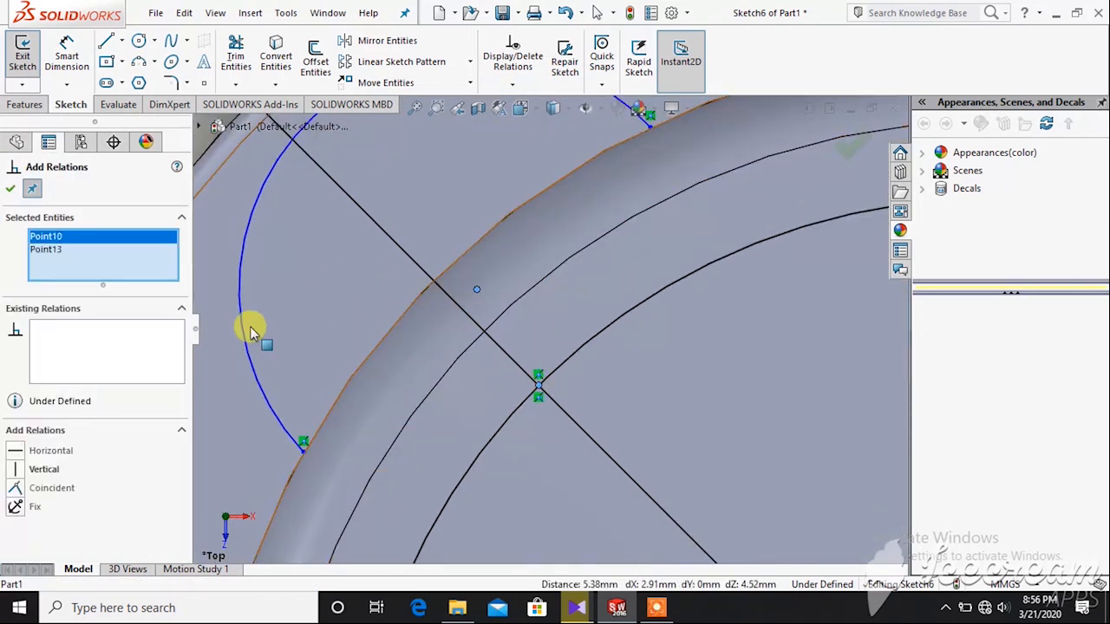
click(15, 490)
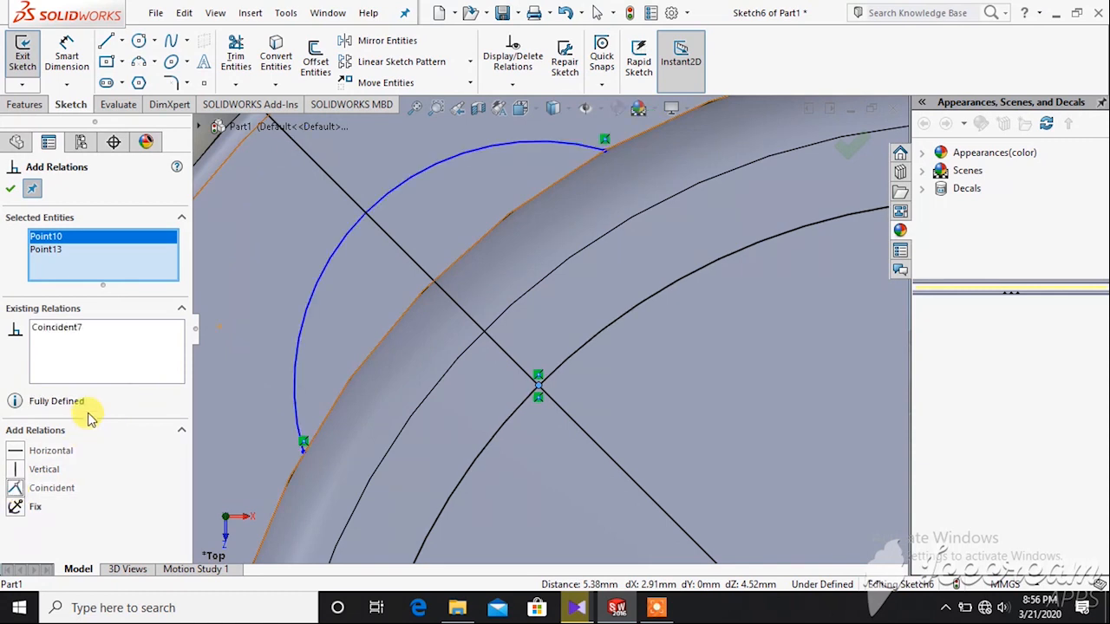
click(10, 188)
Set the radius of the arc on the crown ring to 15 mm
scroll(260, 292, up, 5)
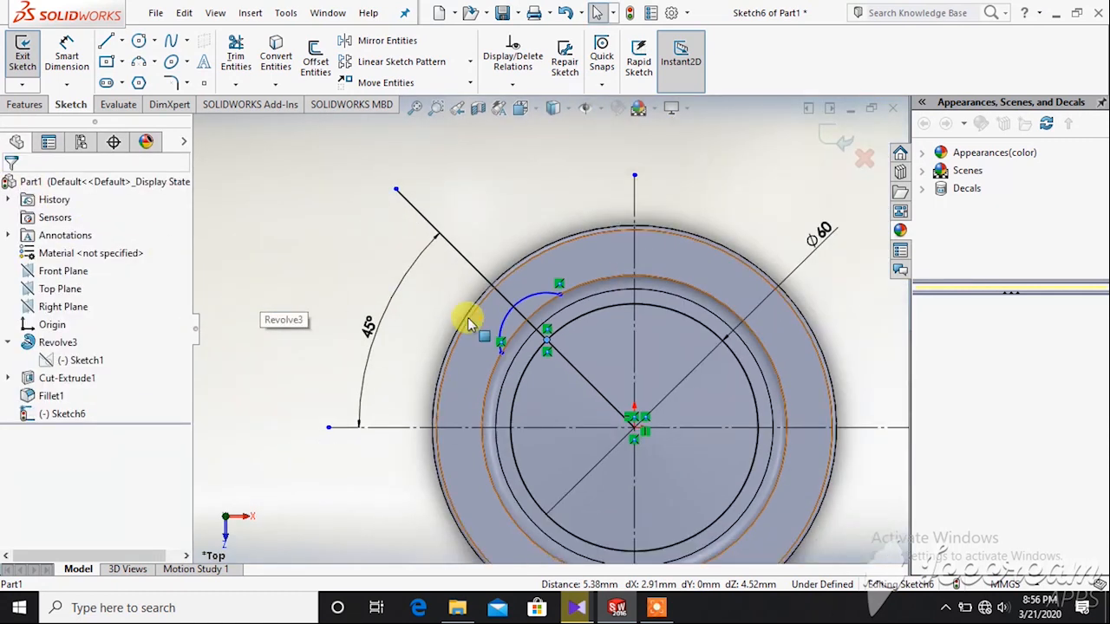
click(532, 298)
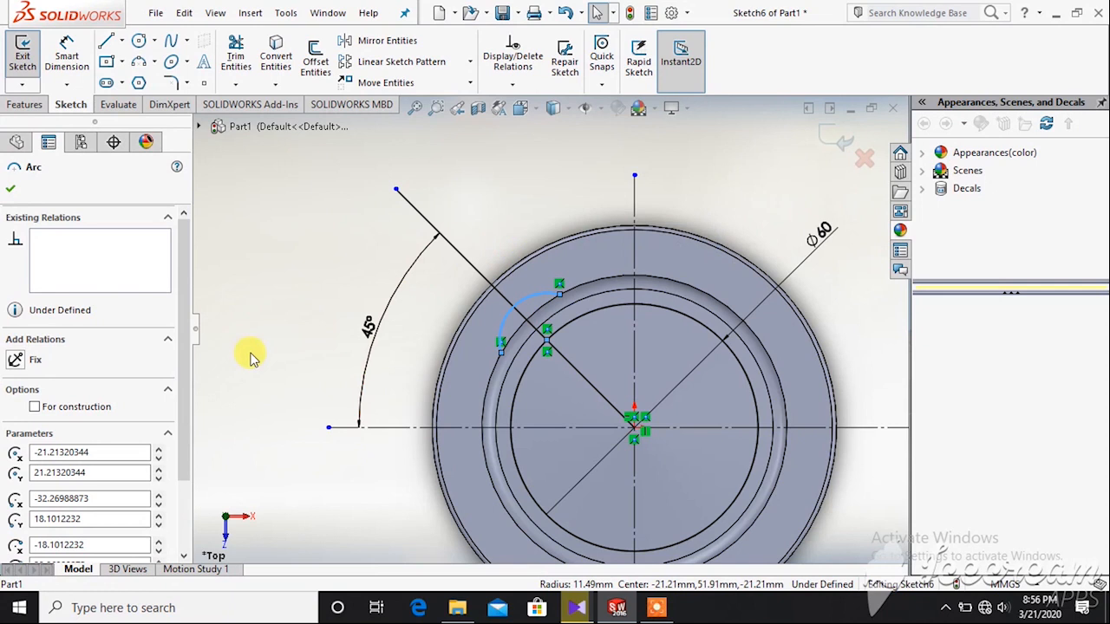
scroll(109, 464, down, 3)
double_click(91, 500)
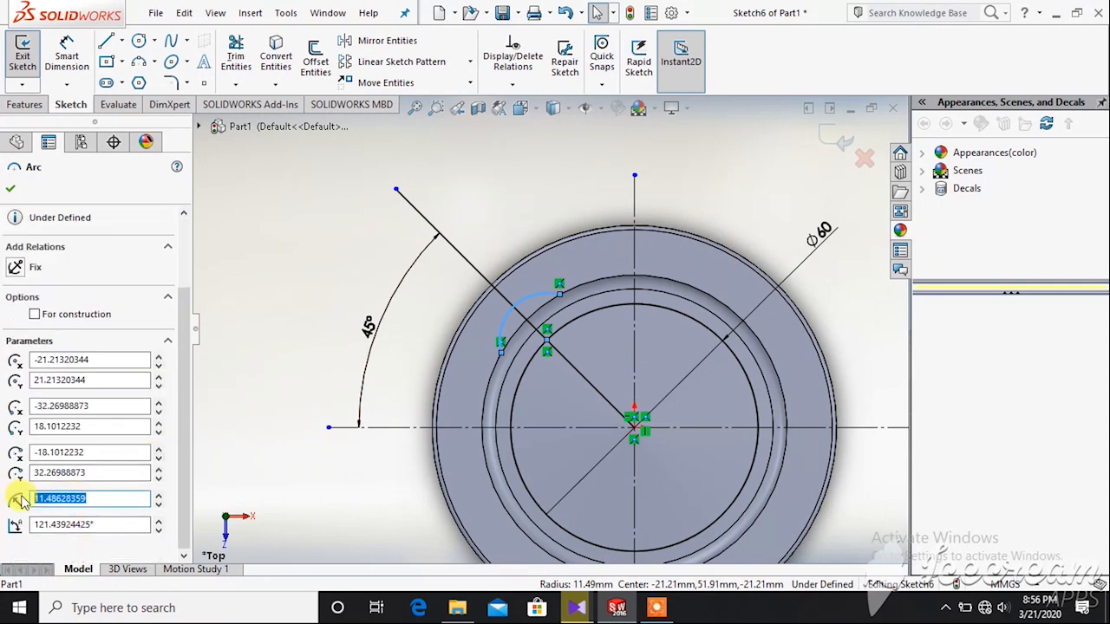
text(15)
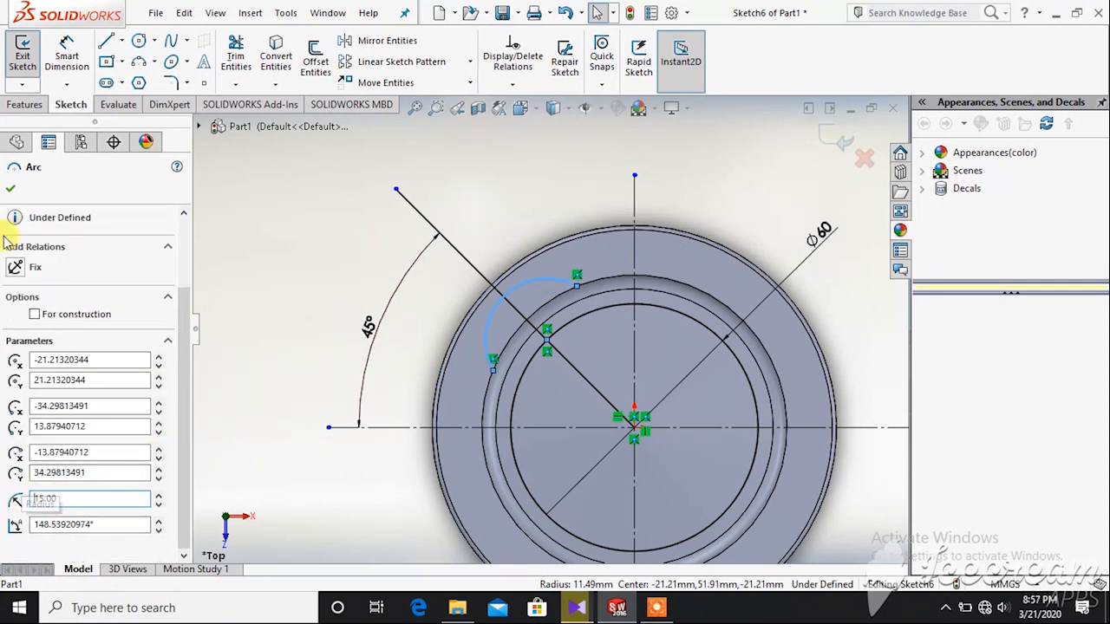
click(11, 188)
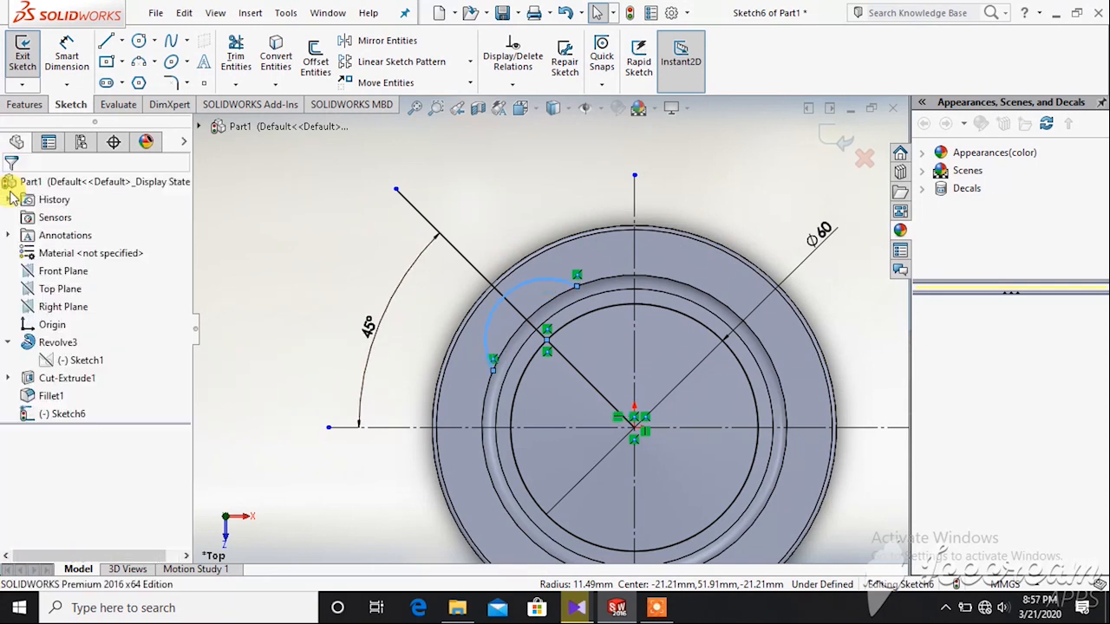
Create a circular sketch pattern of the arc about the origin with 4 equally spaced instances over 360 degrees
click(470, 62)
click(407, 101)
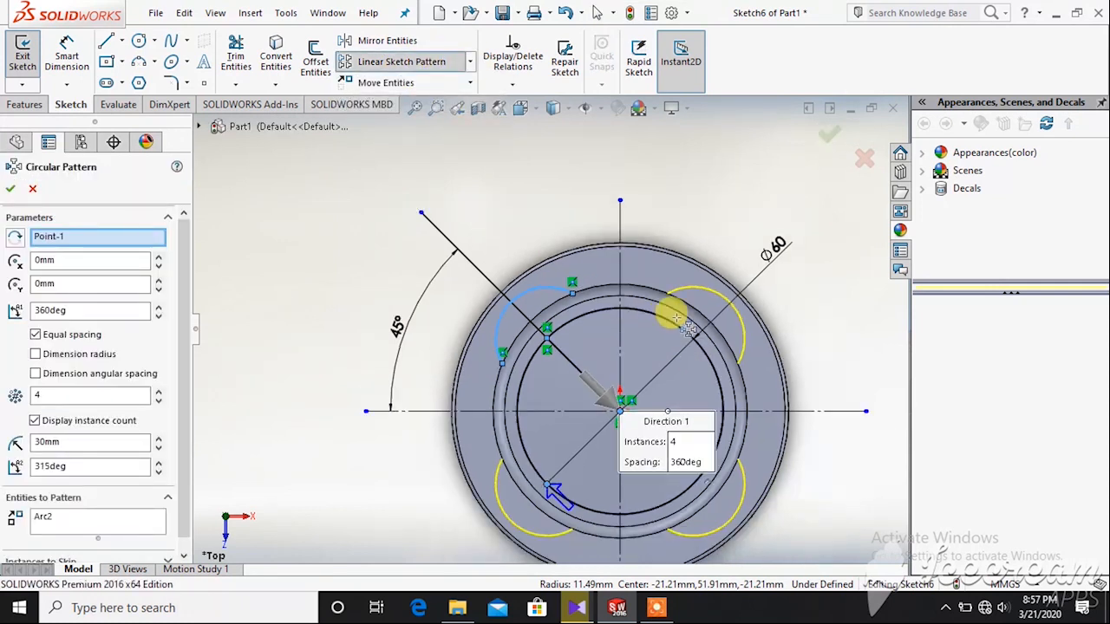
scroll(676, 318, up, 1)
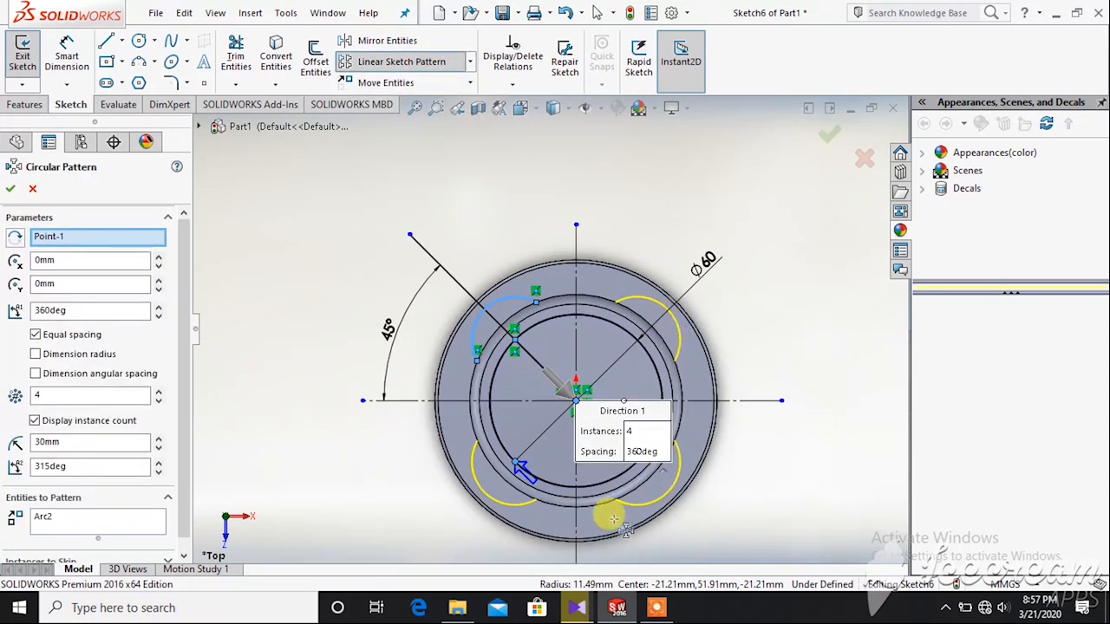
click(11, 191)
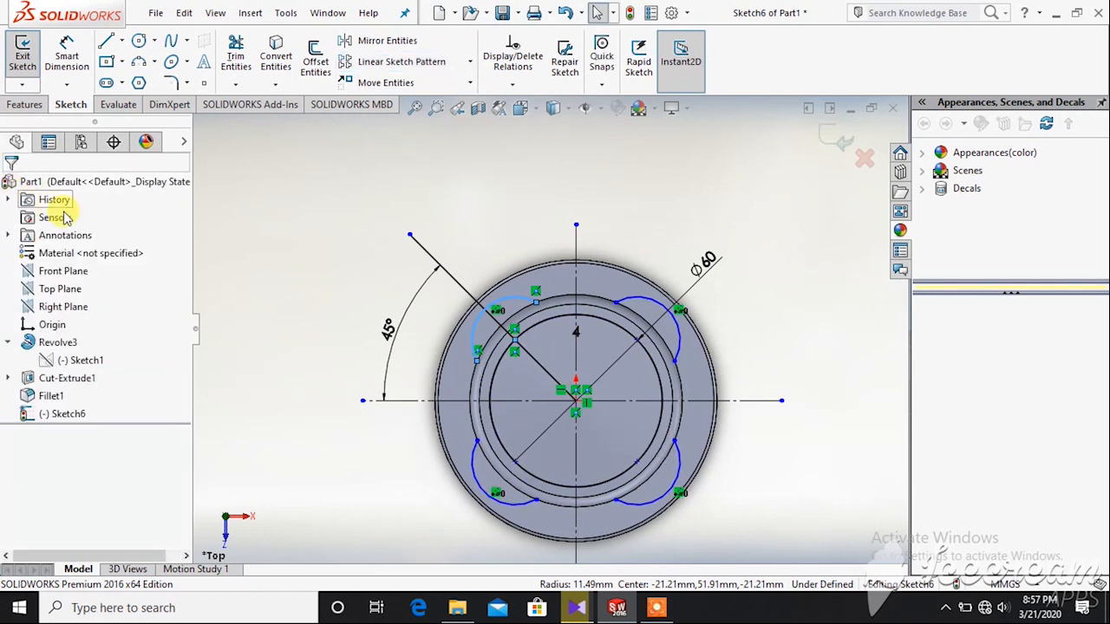
Cut the four arc-shaped pocket regions around the crown recess with a 4 mm blind Extruded Cut
click(24, 104)
click(236, 78)
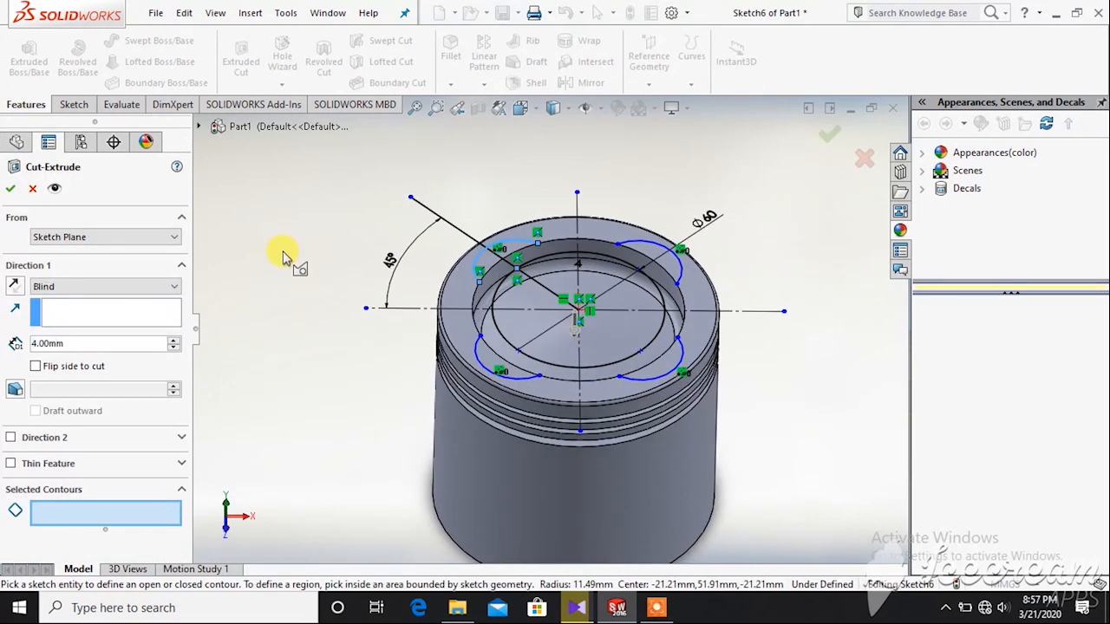
click(503, 257)
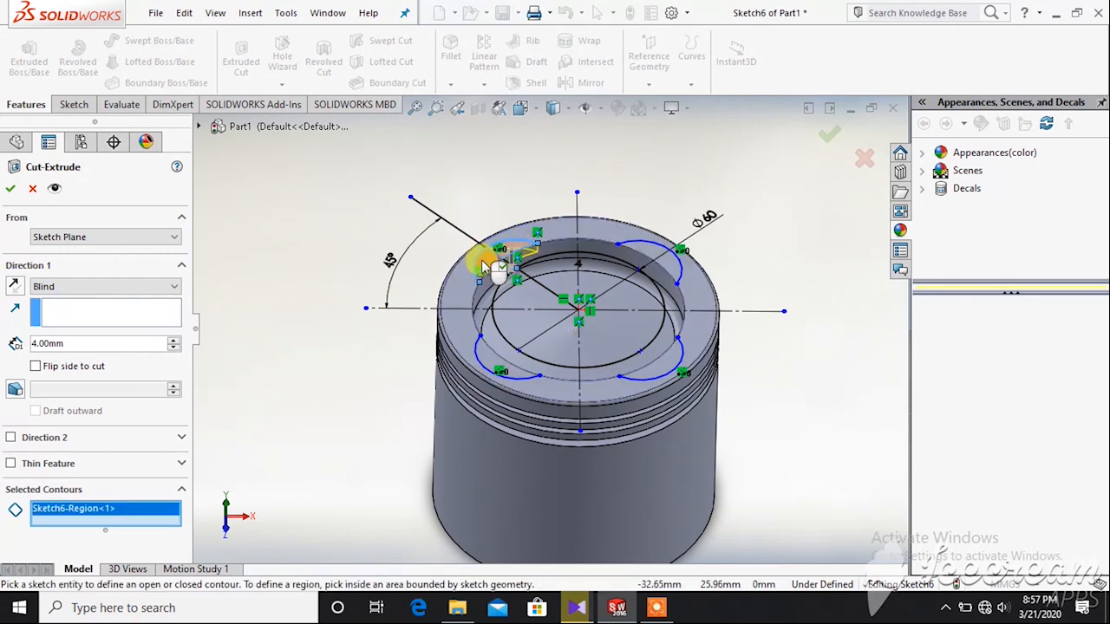
click(495, 267)
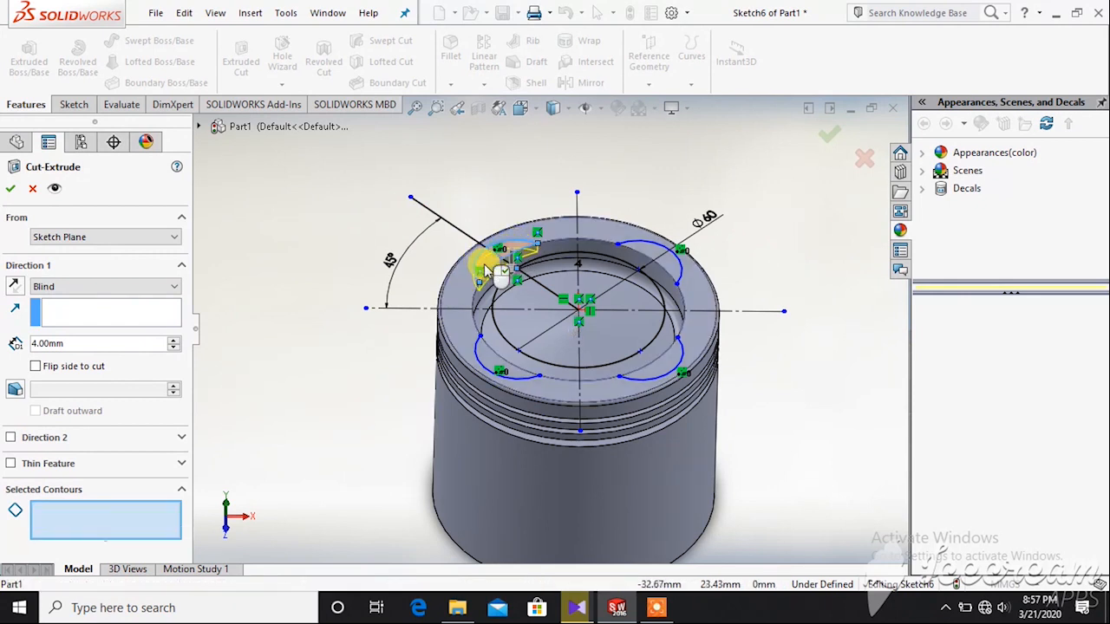
click(499, 368)
click(673, 365)
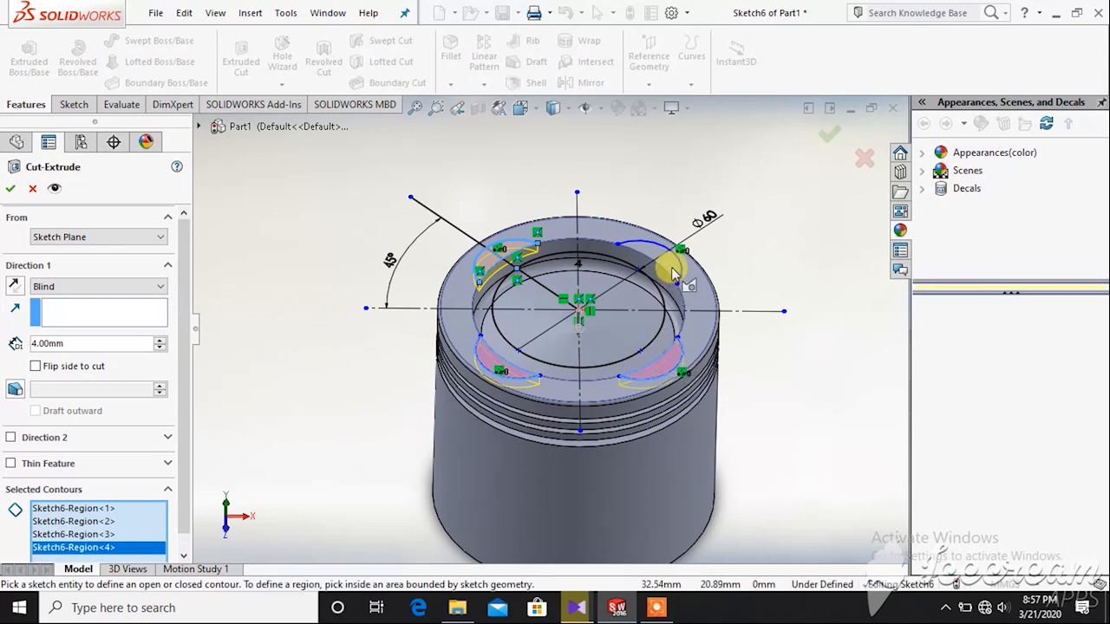
click(674, 262)
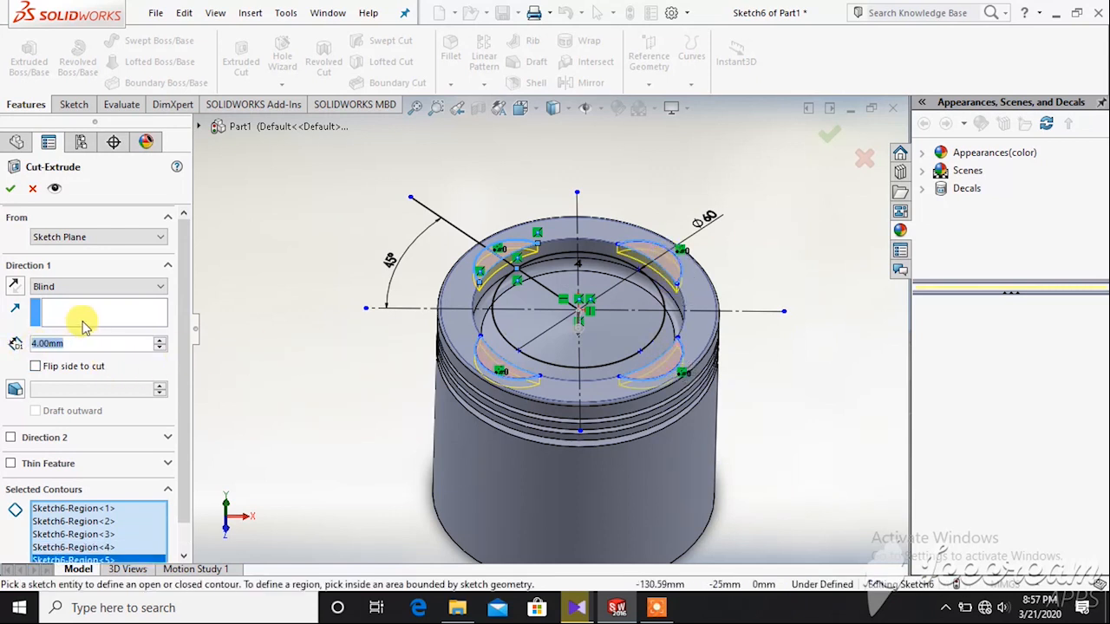
click(19, 190)
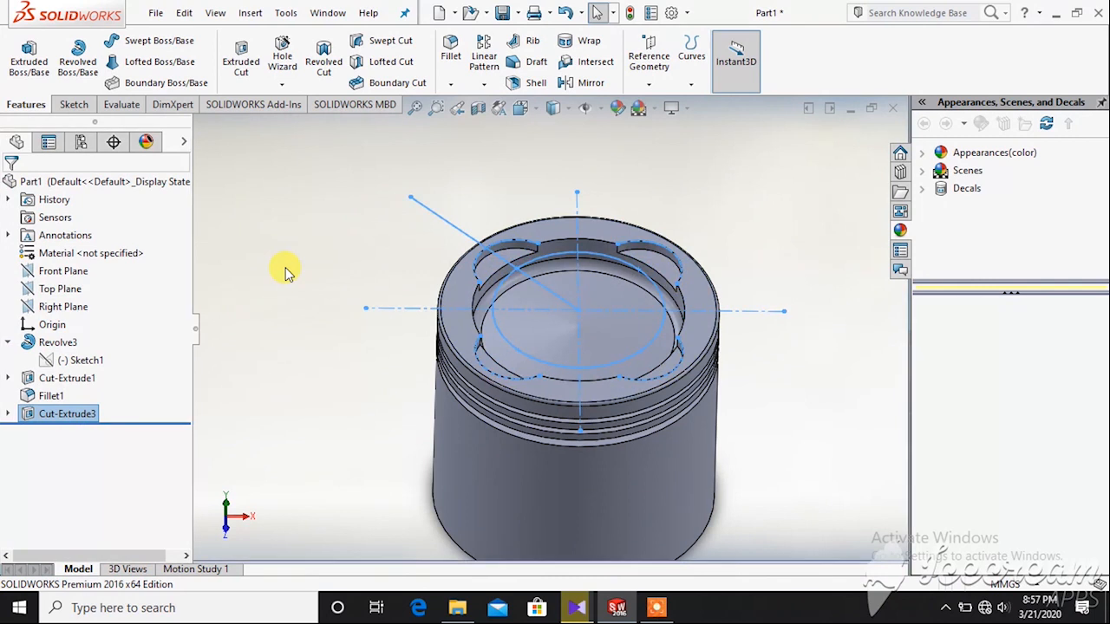
click(656, 607)
click(579, 583)
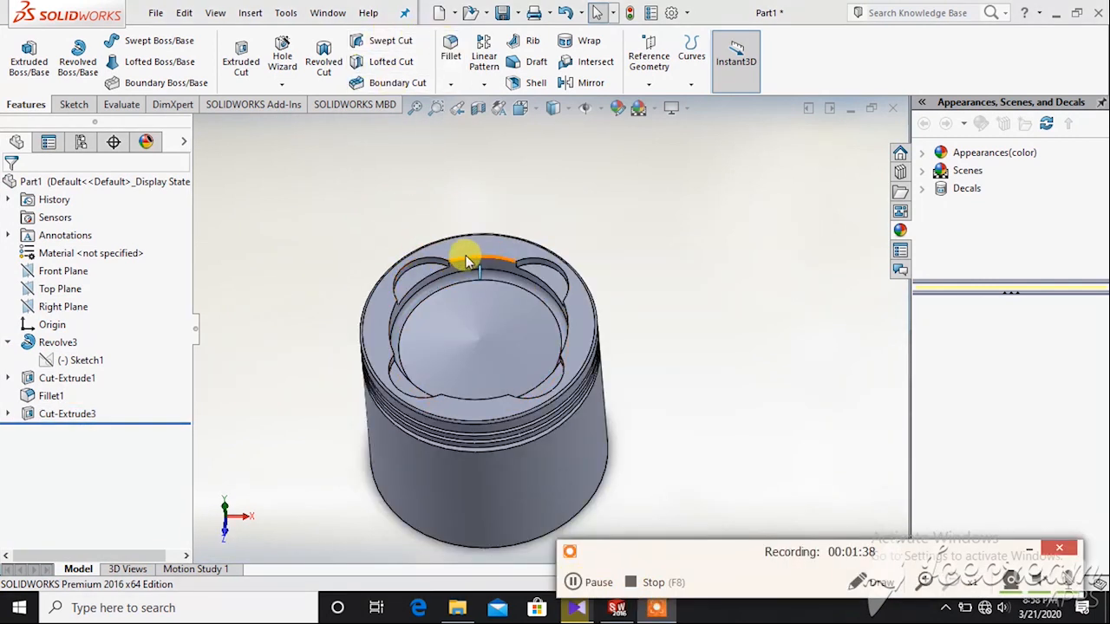
Fillet the four recess rim edges between the arc-shaped pockets with a 1 mm symmetric radius
click(473, 264)
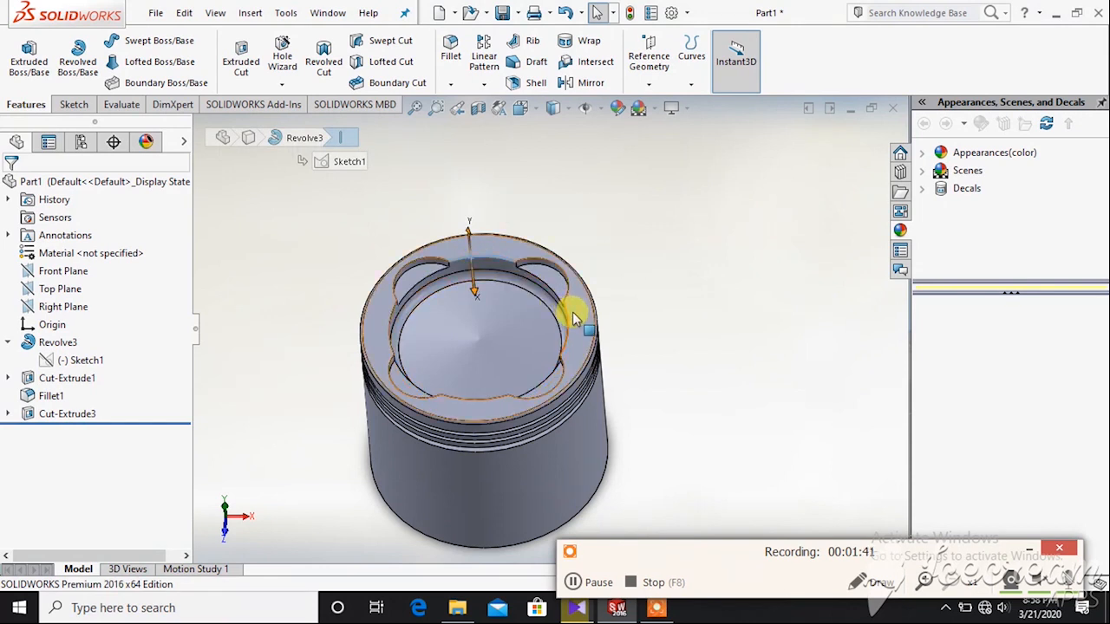
click(483, 396)
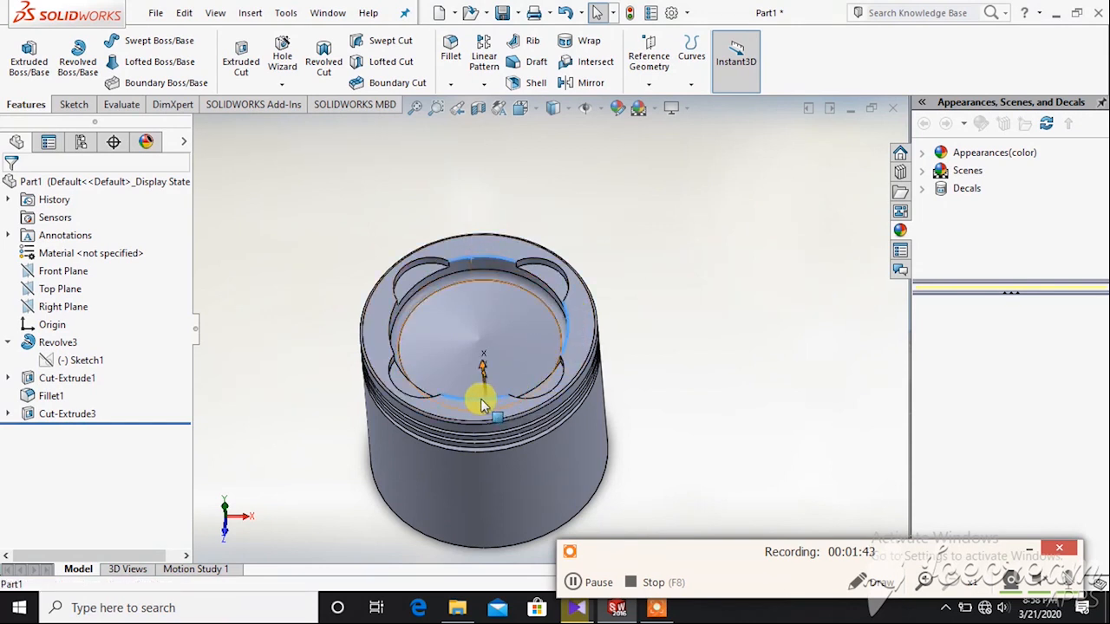
click(391, 329)
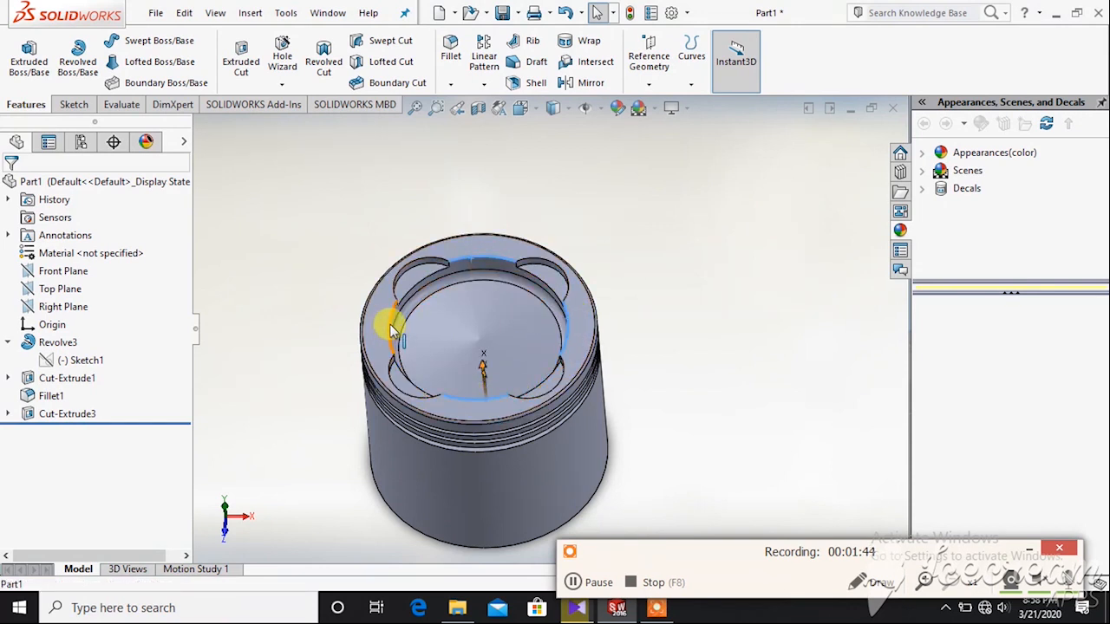
click(450, 50)
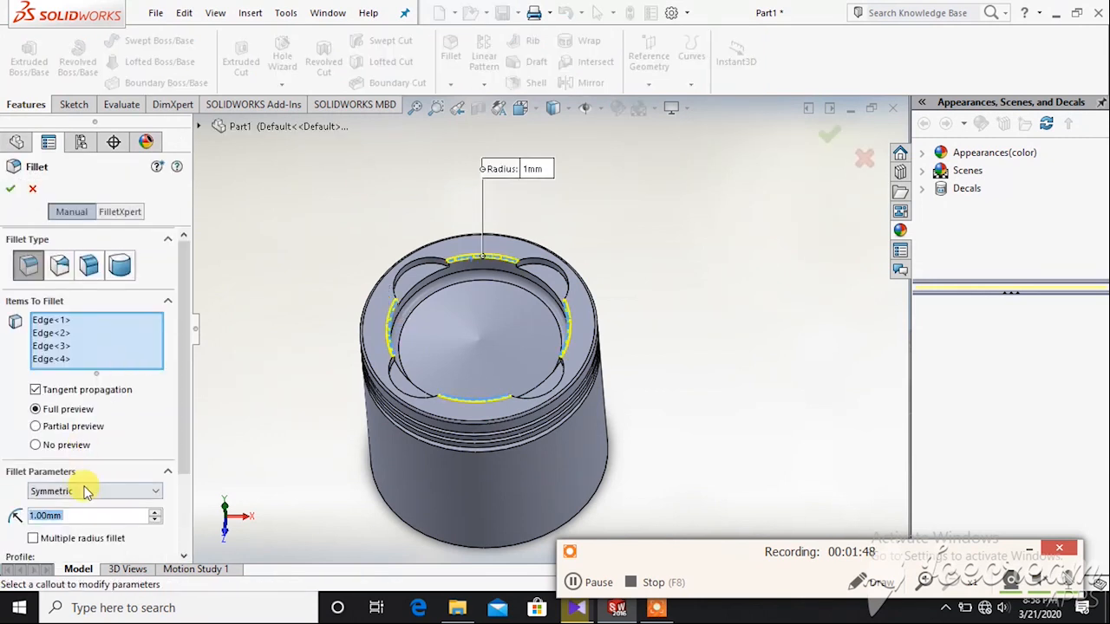
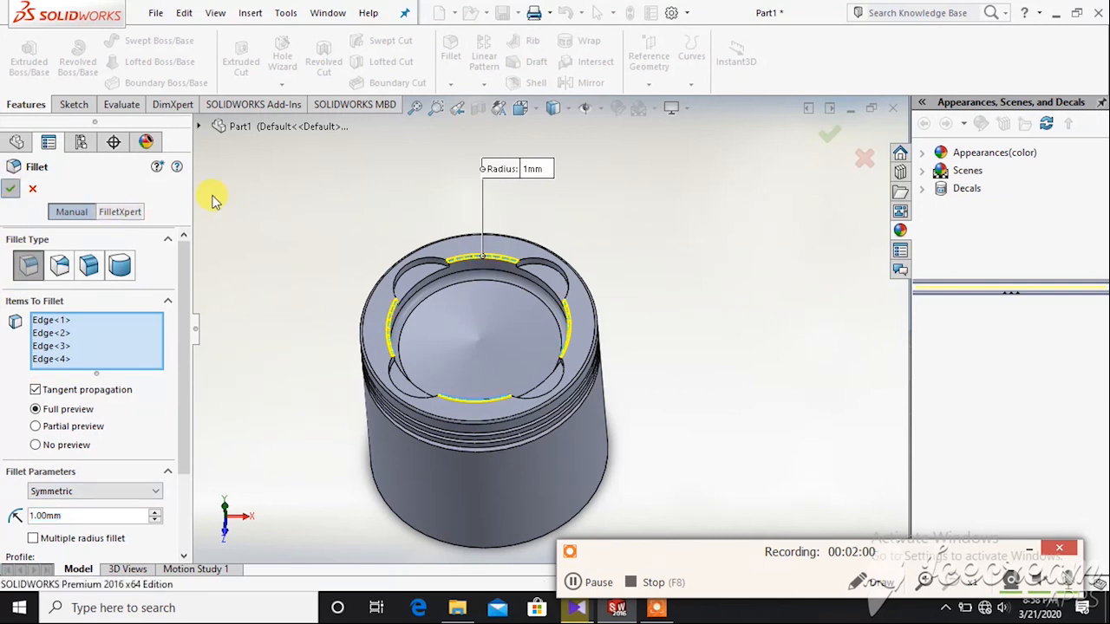
key(Return)
click(574, 583)
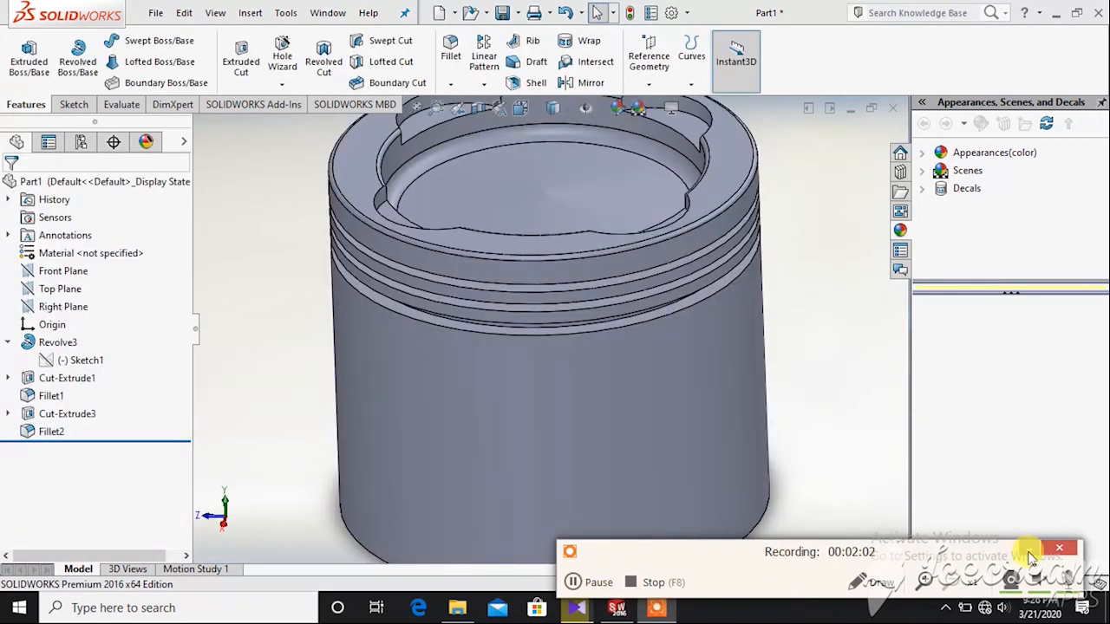
Orient the view normal to the Right Plane and start a sketch on that plane
click(72, 313)
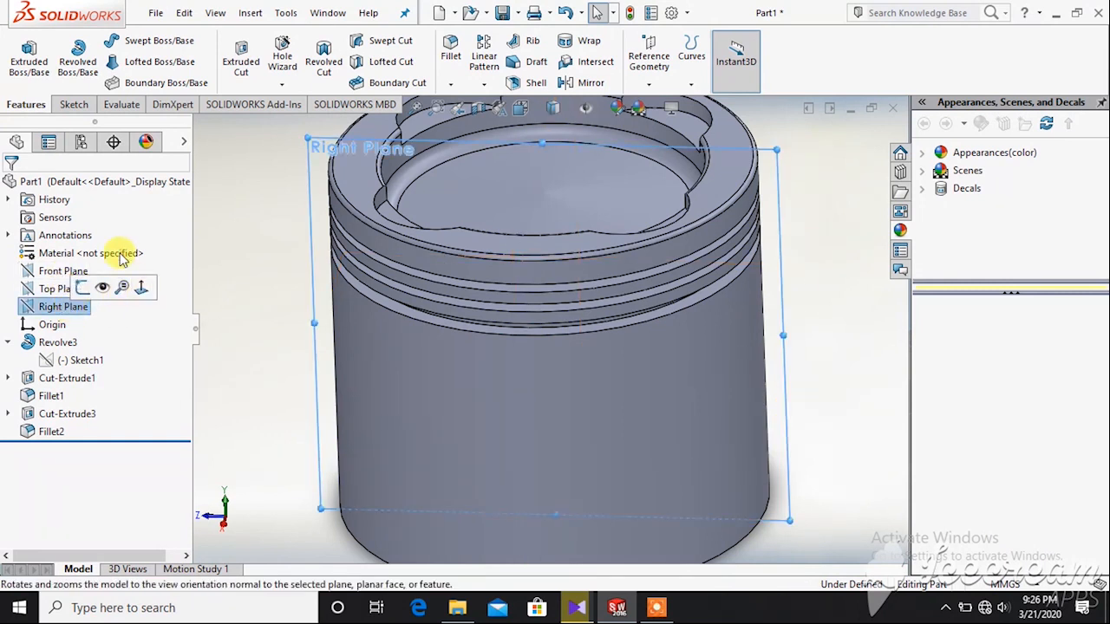
click(73, 104)
click(85, 313)
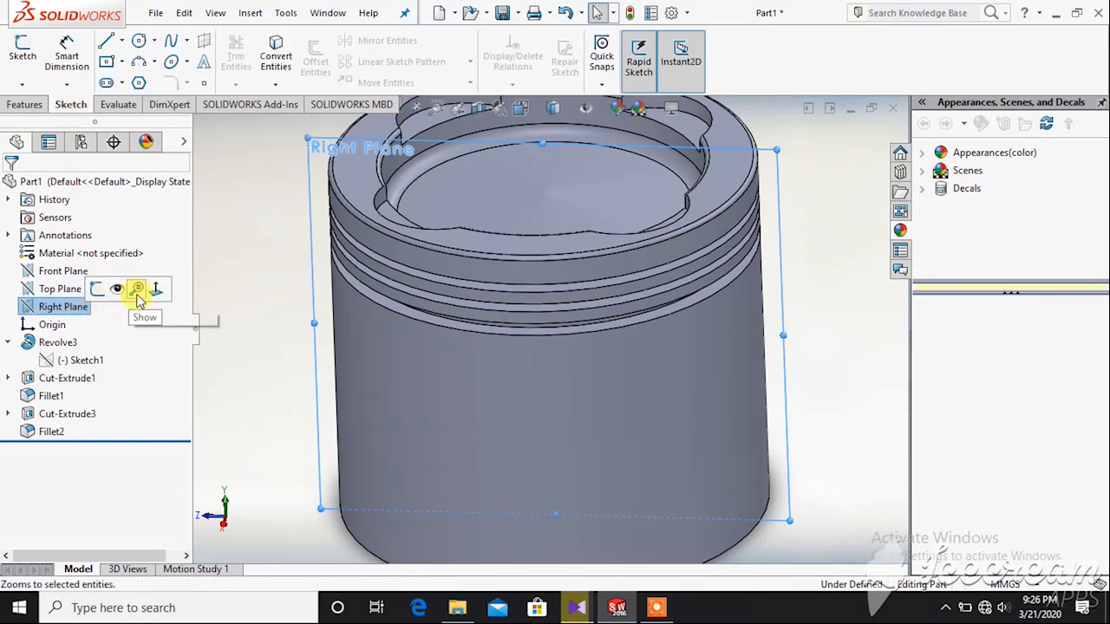
click(89, 309)
click(85, 310)
right_click(87, 311)
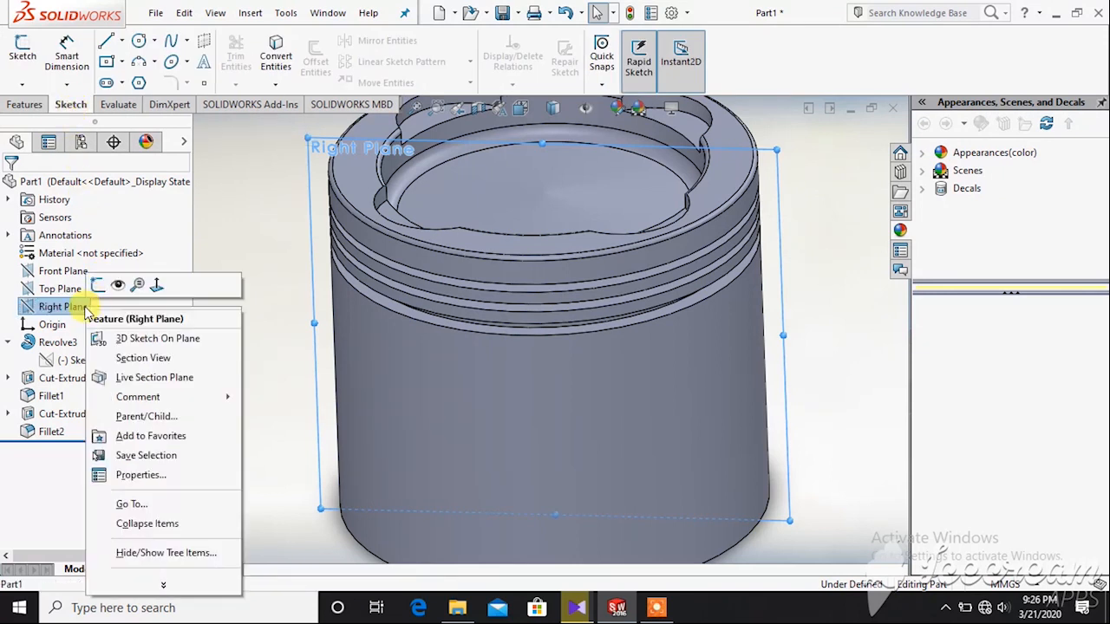
click(156, 285)
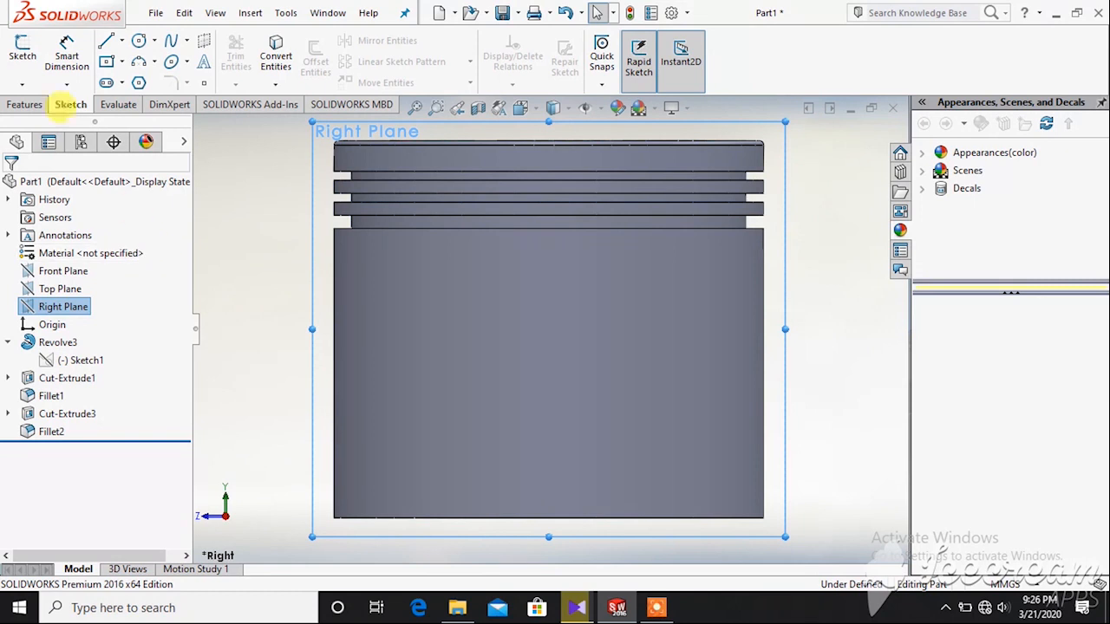
click(31, 59)
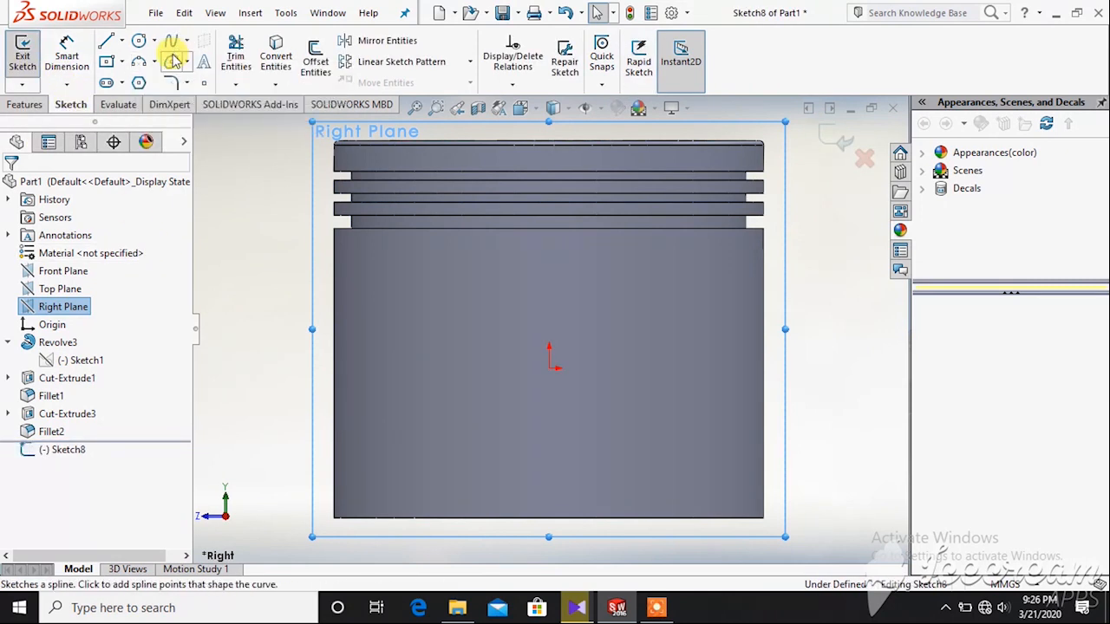
Sketch a circle about 27 mm in diameter centred on the origin
click(142, 41)
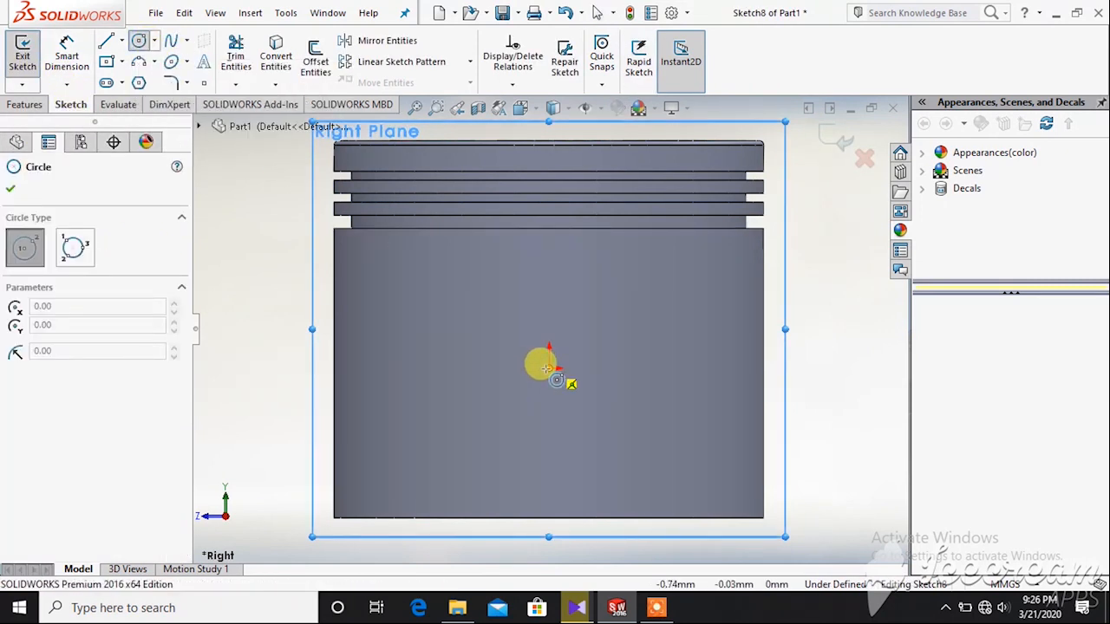
click(548, 366)
click(598, 349)
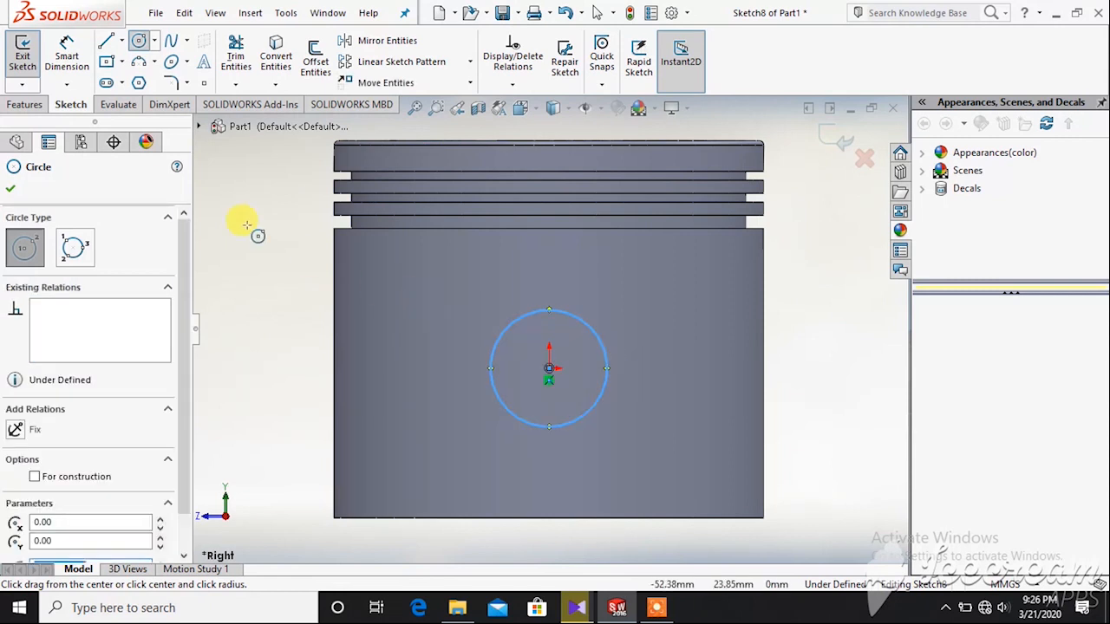
click(10, 191)
Dimension the circle's diameter and set it to 23 mm
click(67, 56)
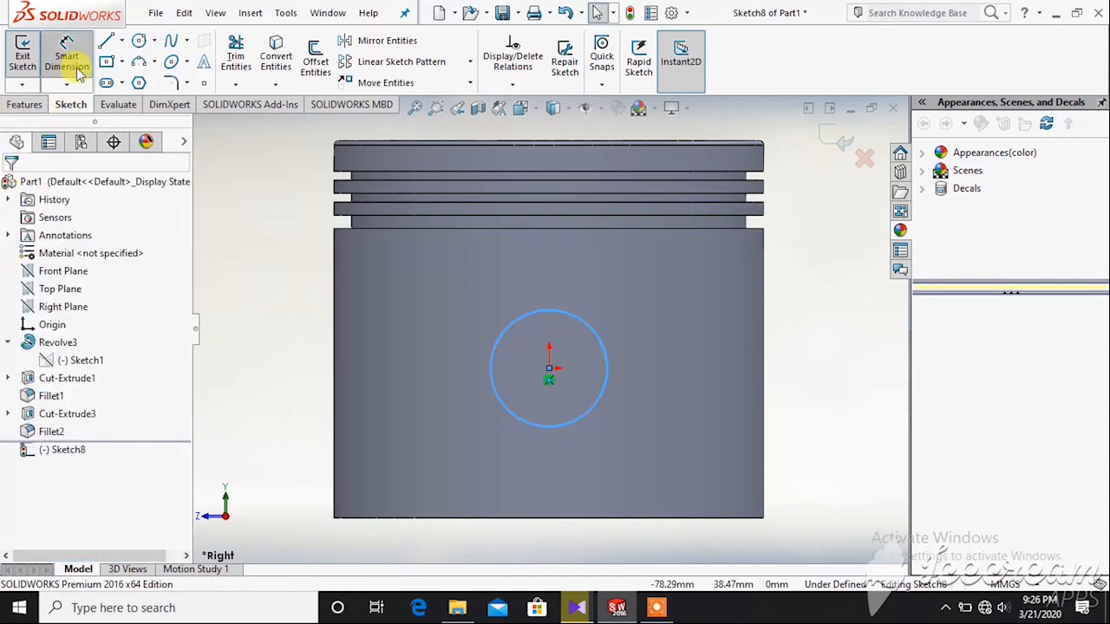
click(531, 420)
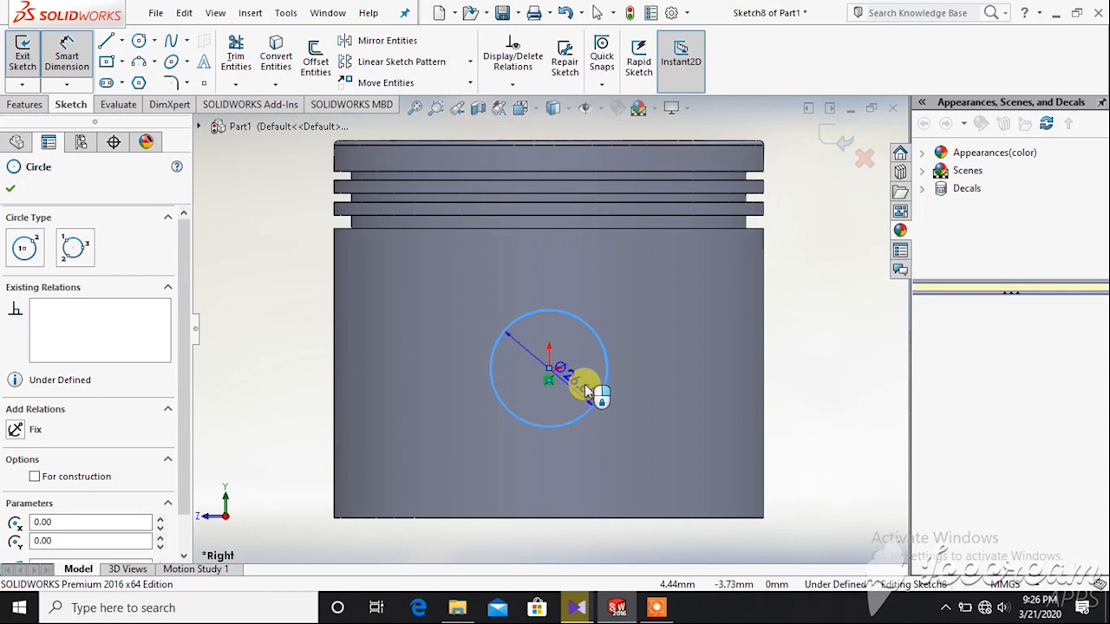
click(819, 401)
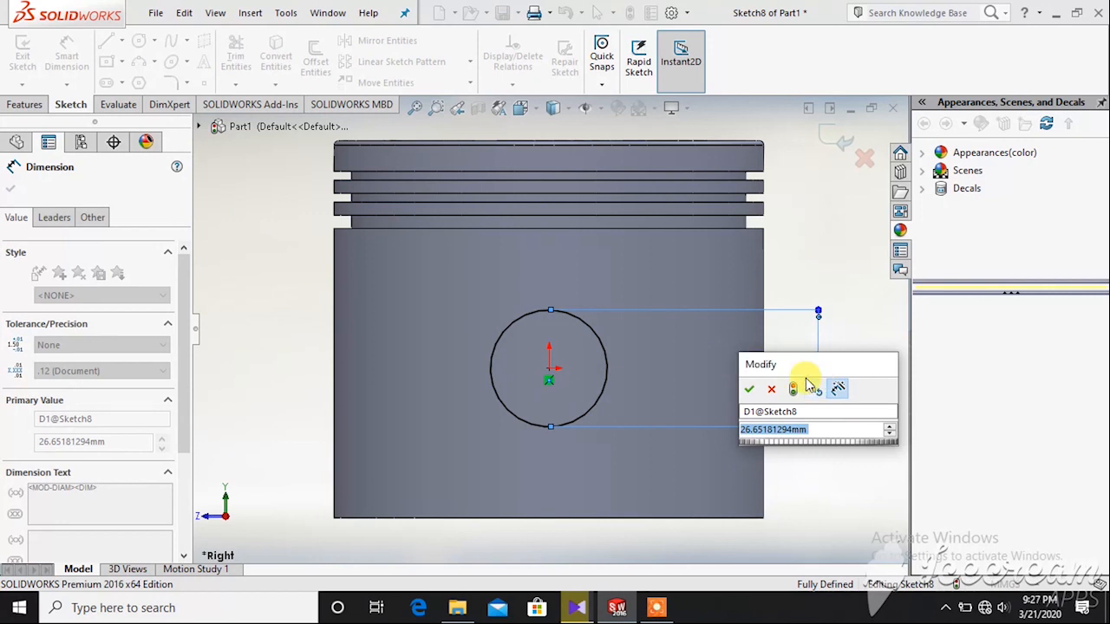
text(=)
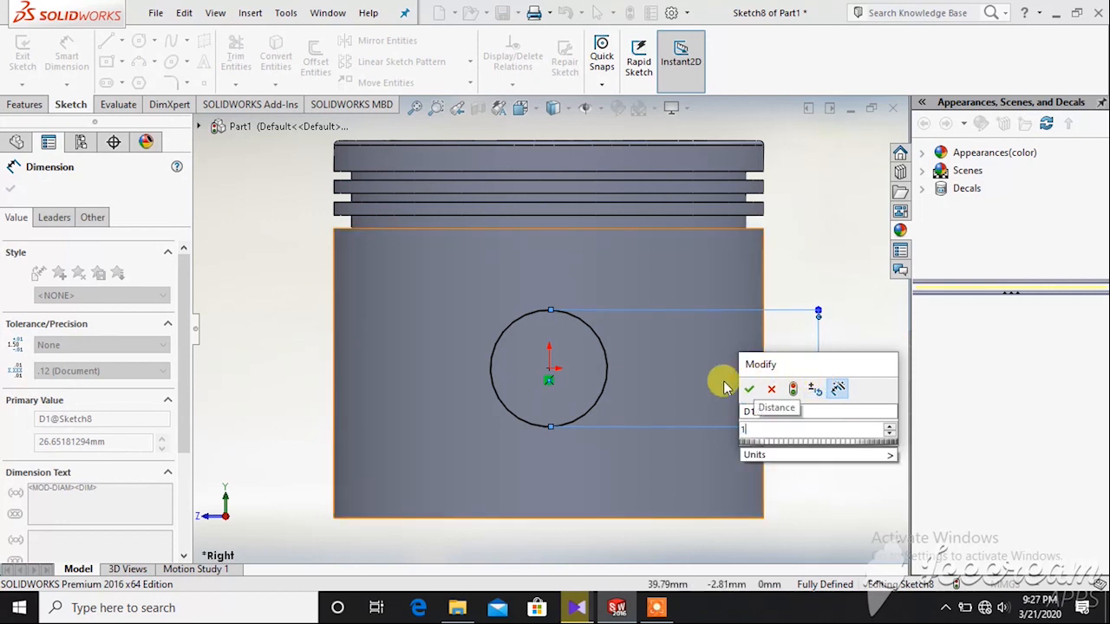
text(23)
key(Return)
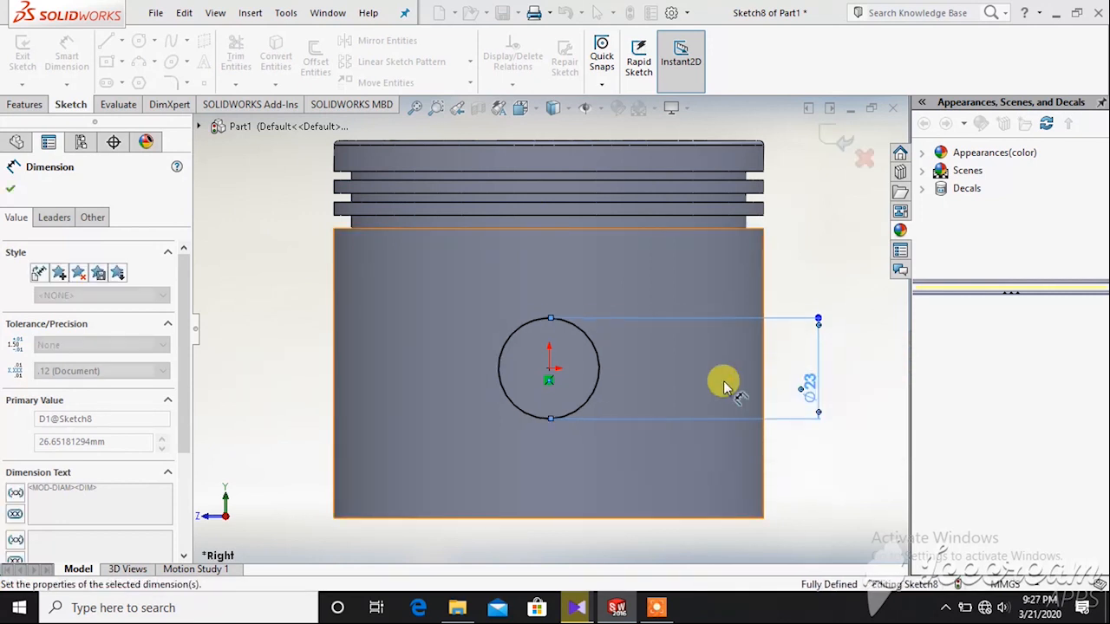
Delete the coincident relation between the circle's centre and the origin
click(67, 54)
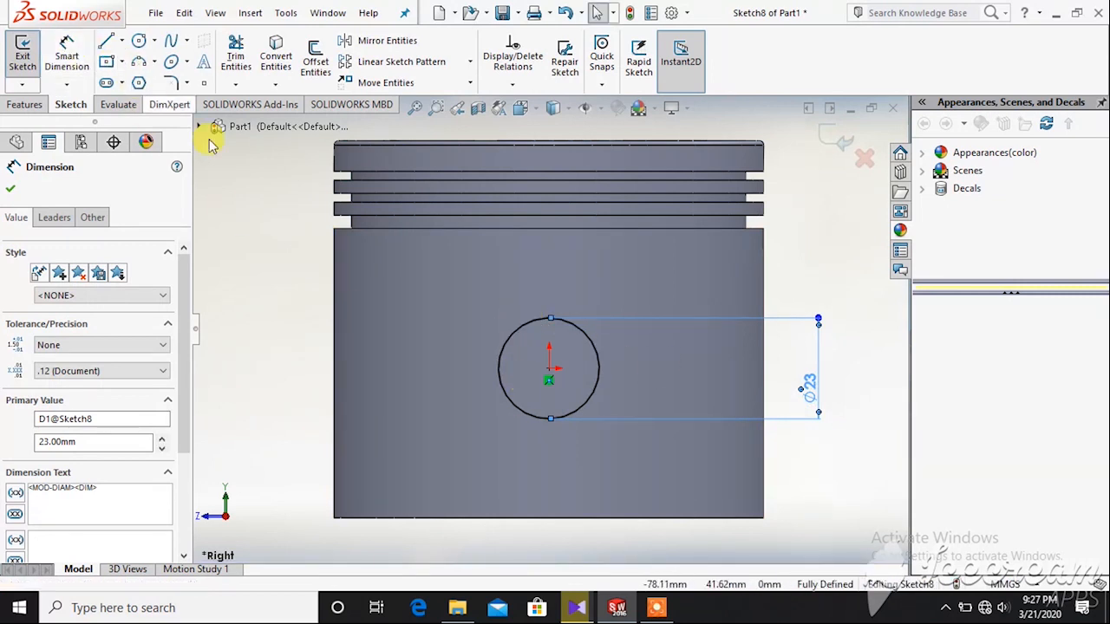
click(547, 382)
key(Delete)
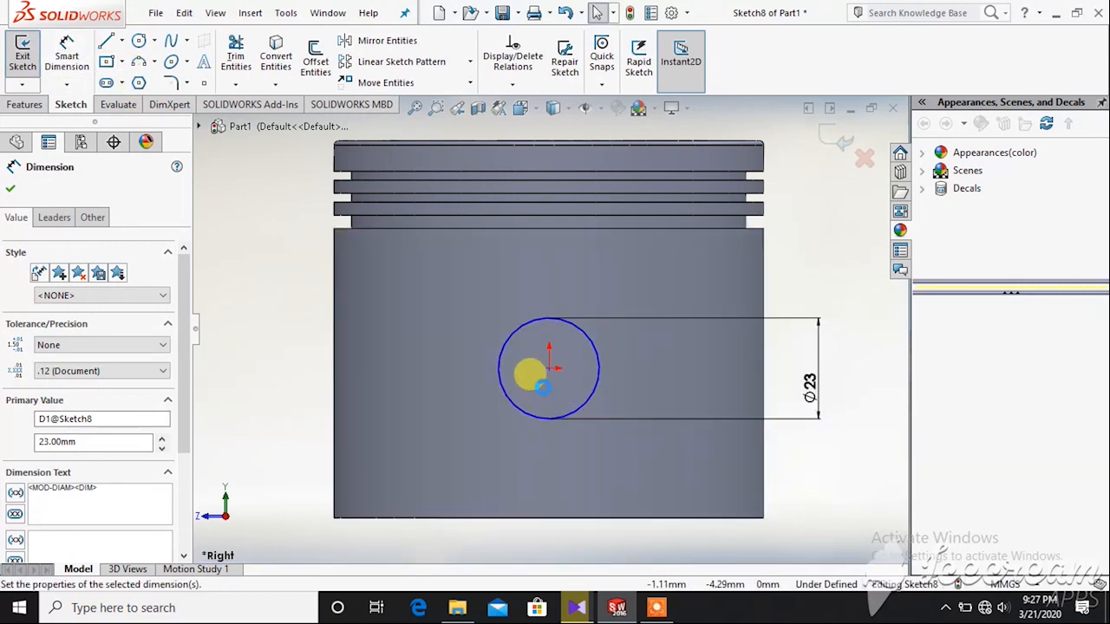
Dimension the vertical distance from the circle's centre to the piston's bottom edge as 35 mm
click(68, 50)
click(539, 391)
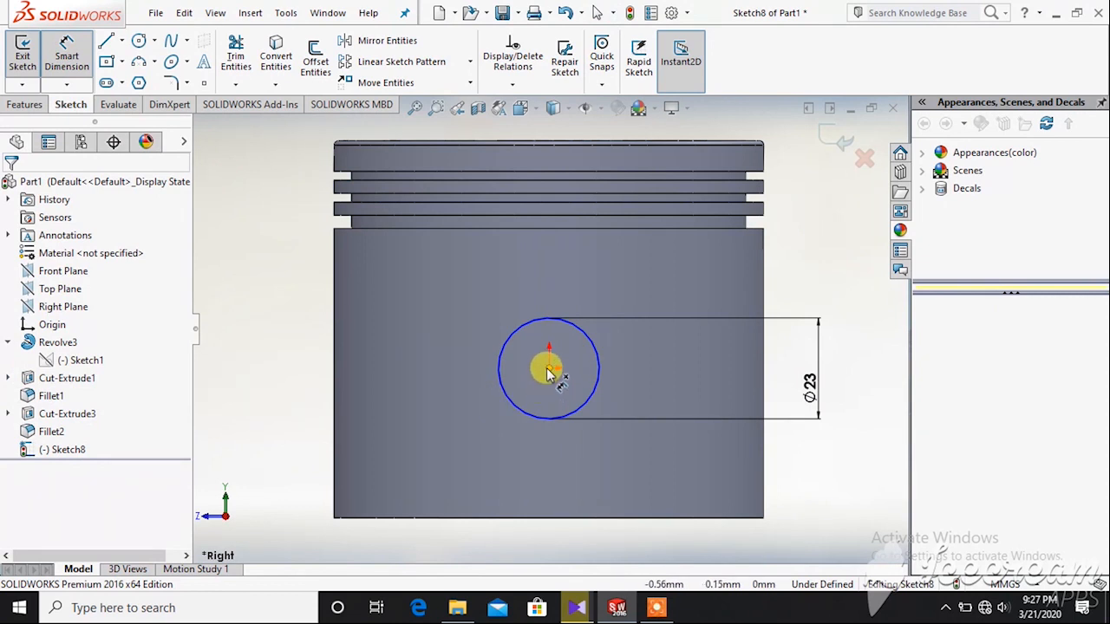
click(548, 368)
click(560, 518)
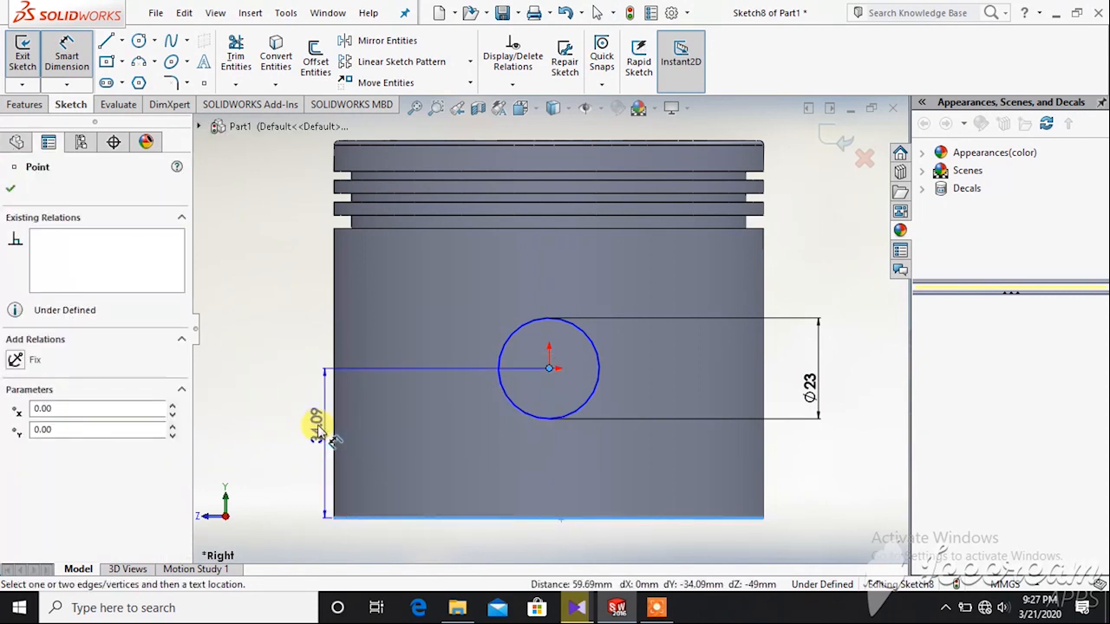
click(300, 421)
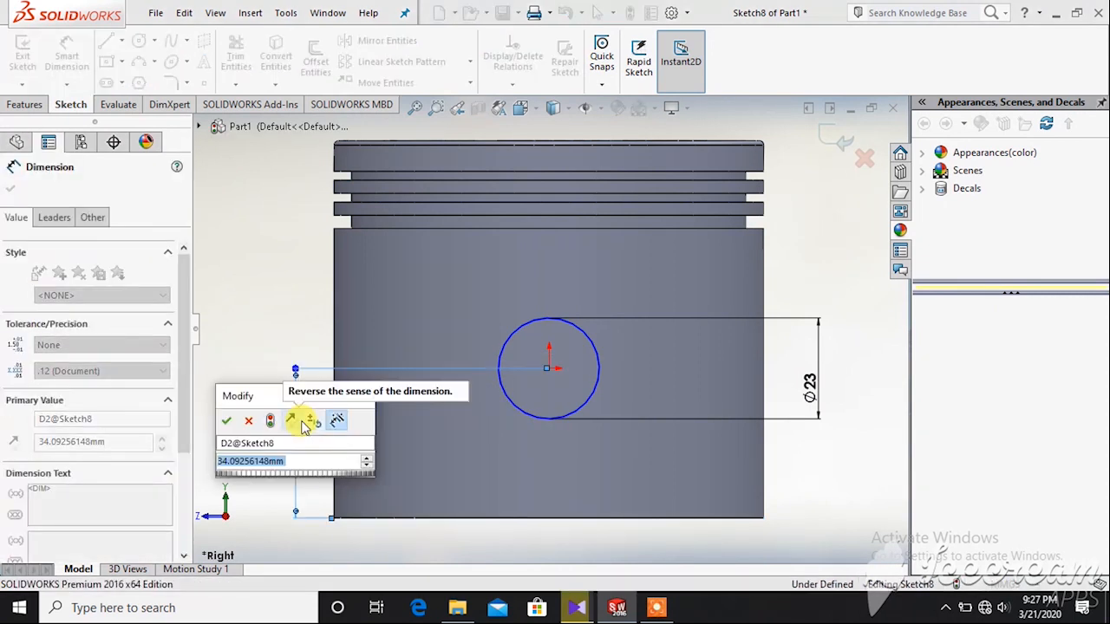
text(35)
key(Return)
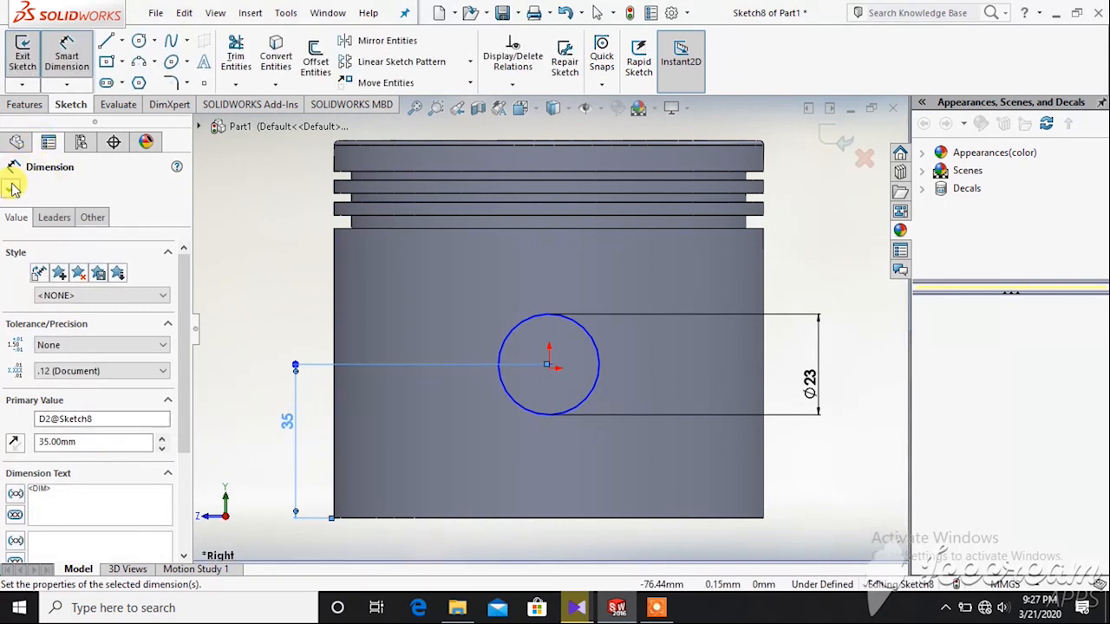
click(12, 188)
Extruded-cut the 23 mm pin-hole circle Through All in both directions of the piston skirt
click(32, 105)
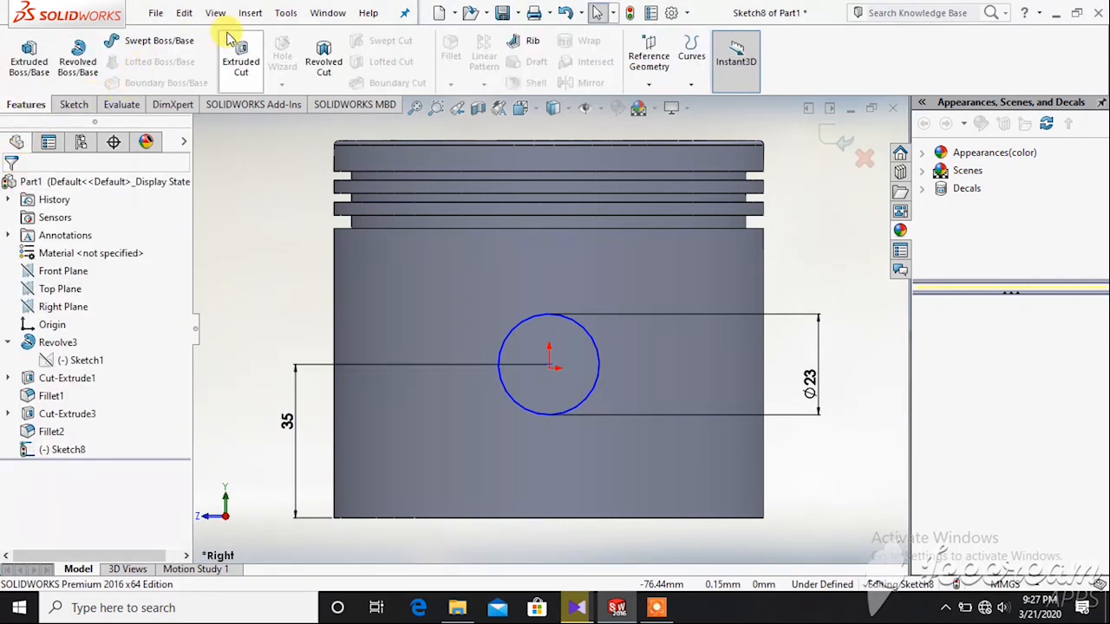
click(237, 62)
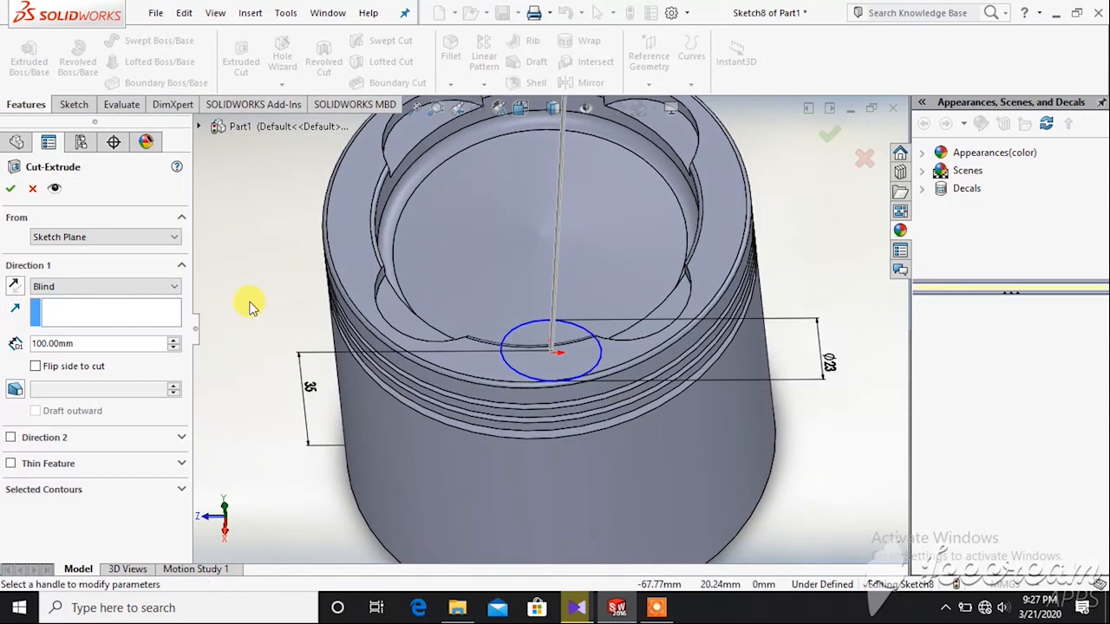
click(165, 288)
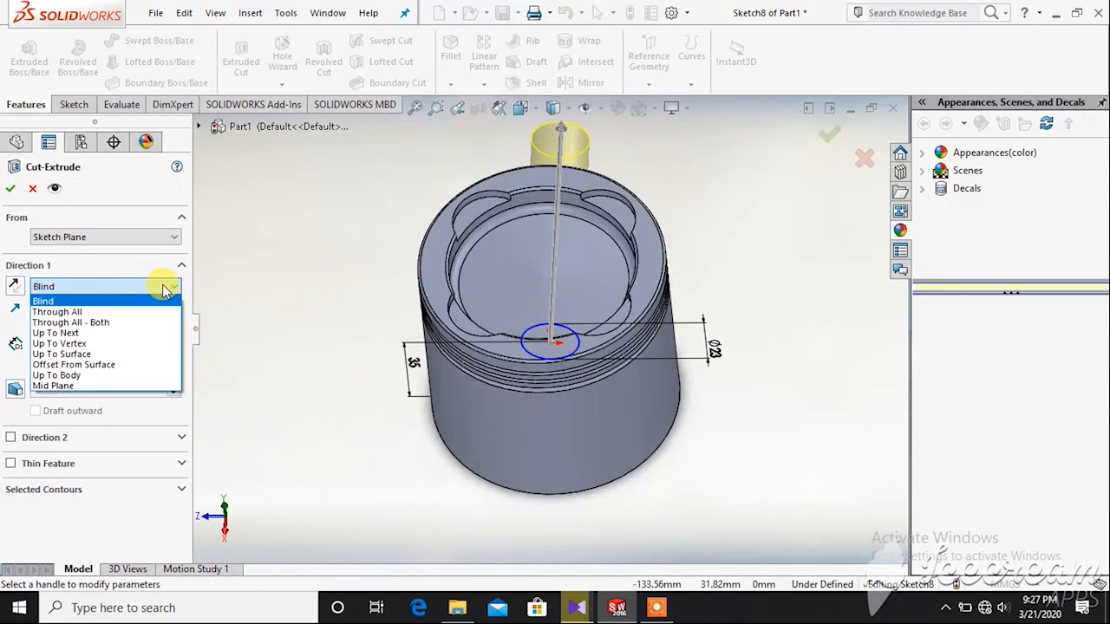
click(136, 314)
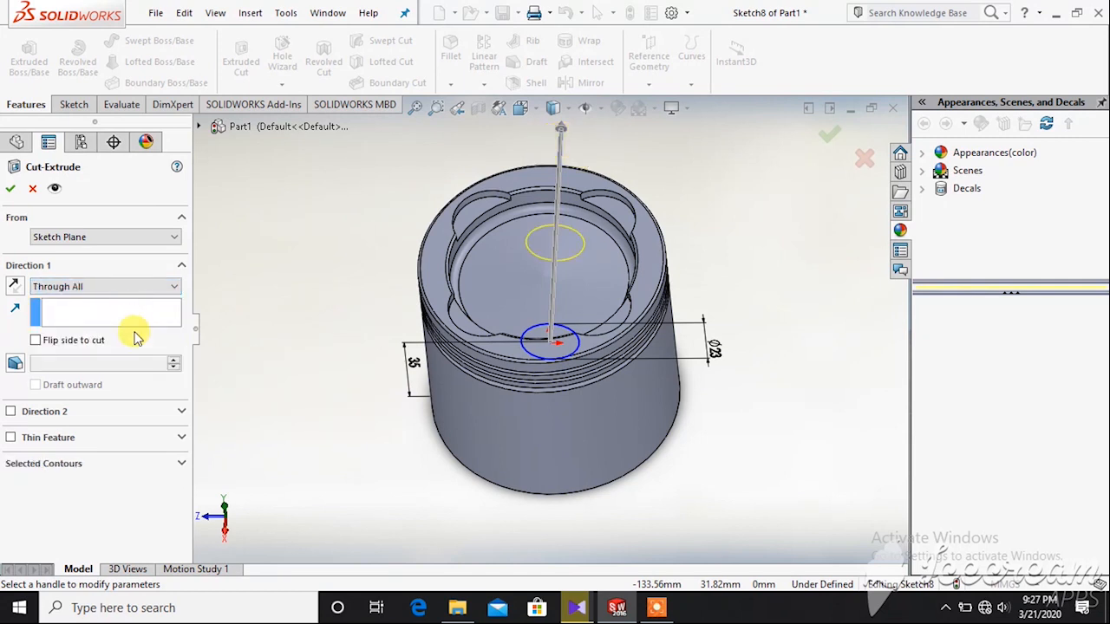
click(10, 413)
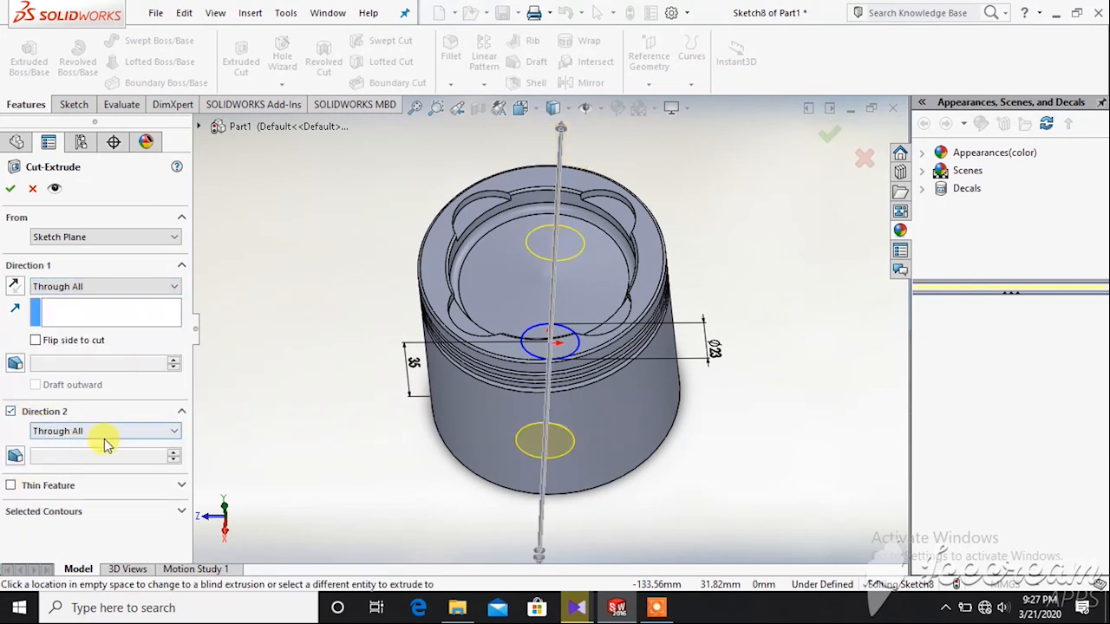
click(11, 188)
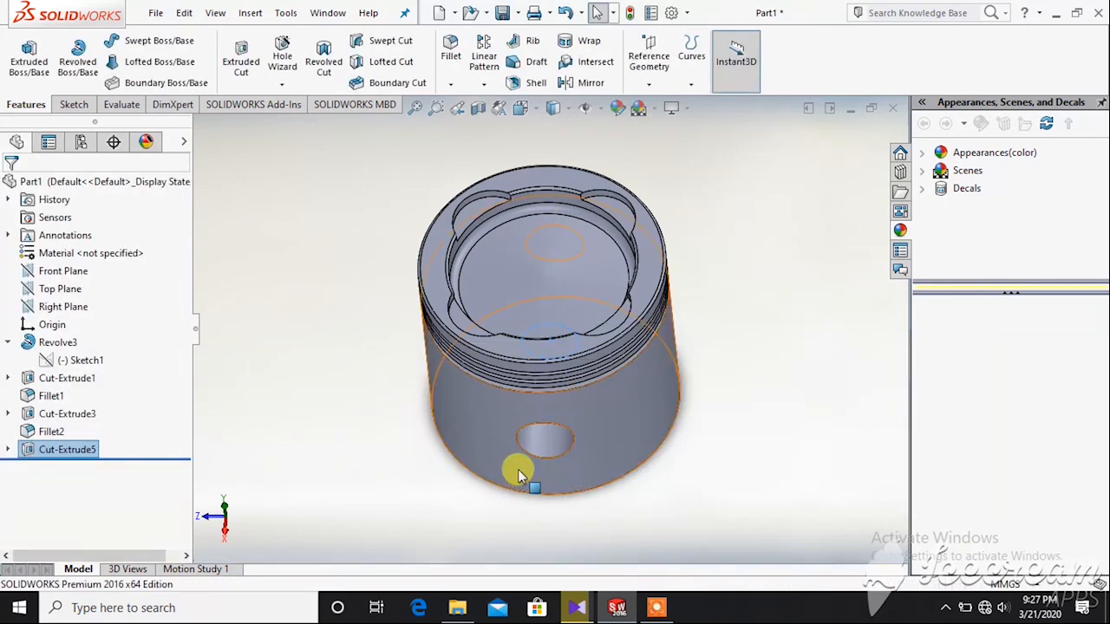
Fillet the outer edges of the pin hole on both sides of the skirt with a 1 mm radius
middle_drag(397, 446, 365, 381)
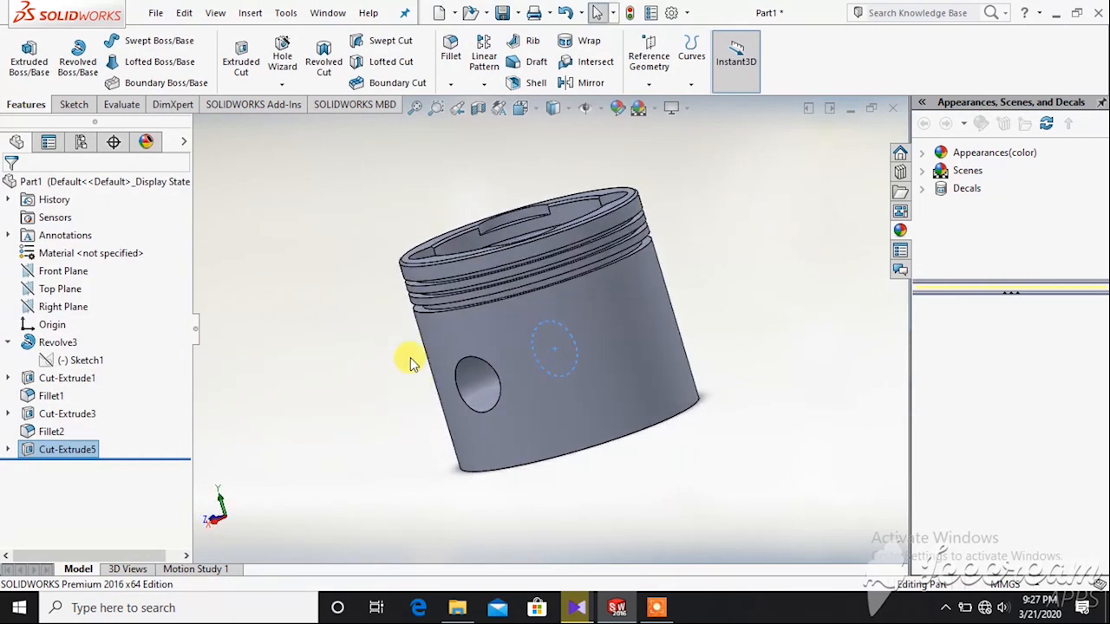
click(445, 74)
scroll(434, 386, down, 2)
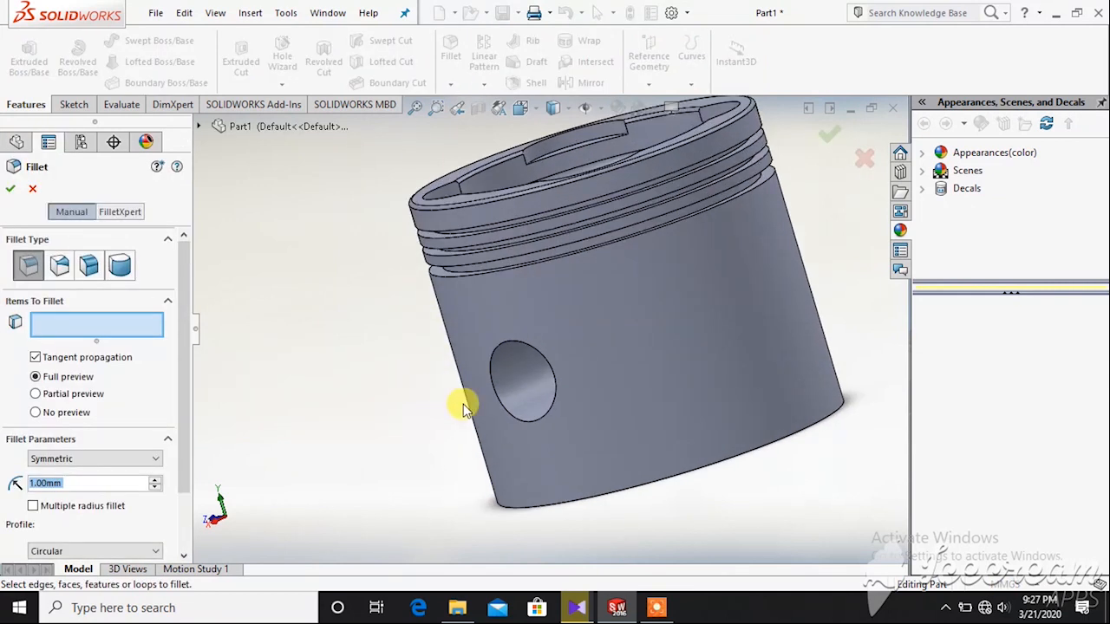
click(492, 394)
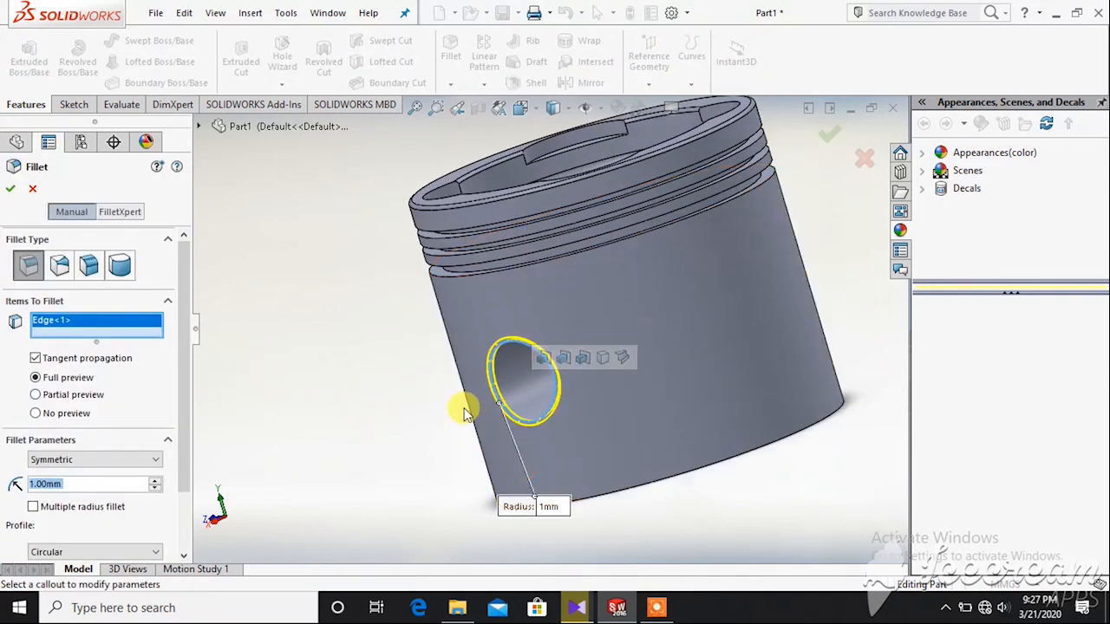
scroll(564, 391, up, 3)
middle_drag(650, 384, 564, 434)
middle_drag(595, 359, 490, 345)
scroll(490, 346, down, 3)
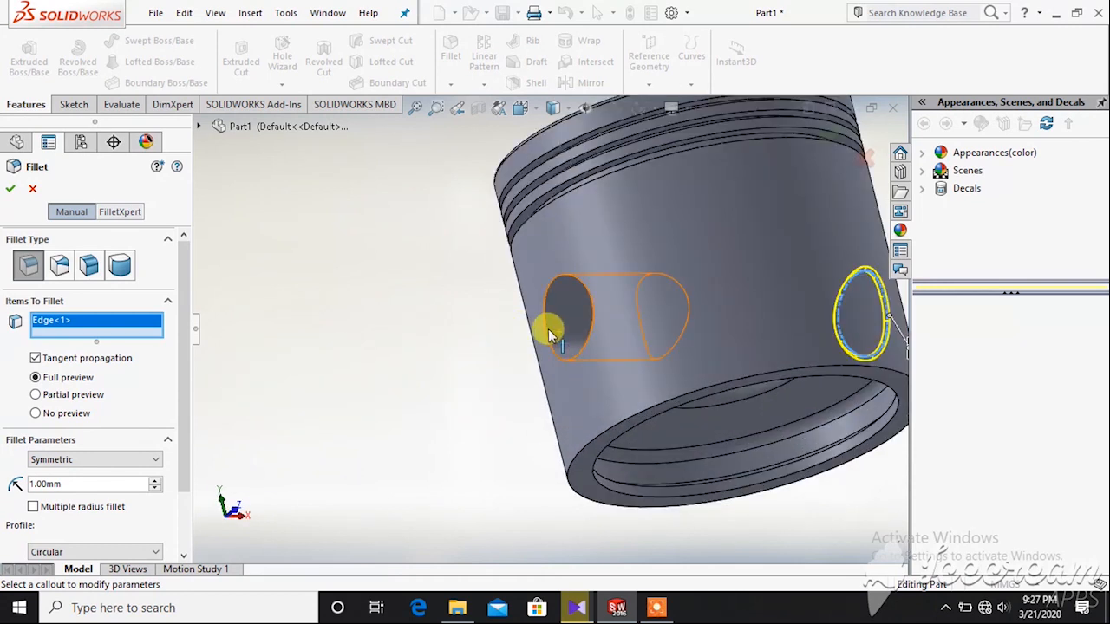
click(548, 332)
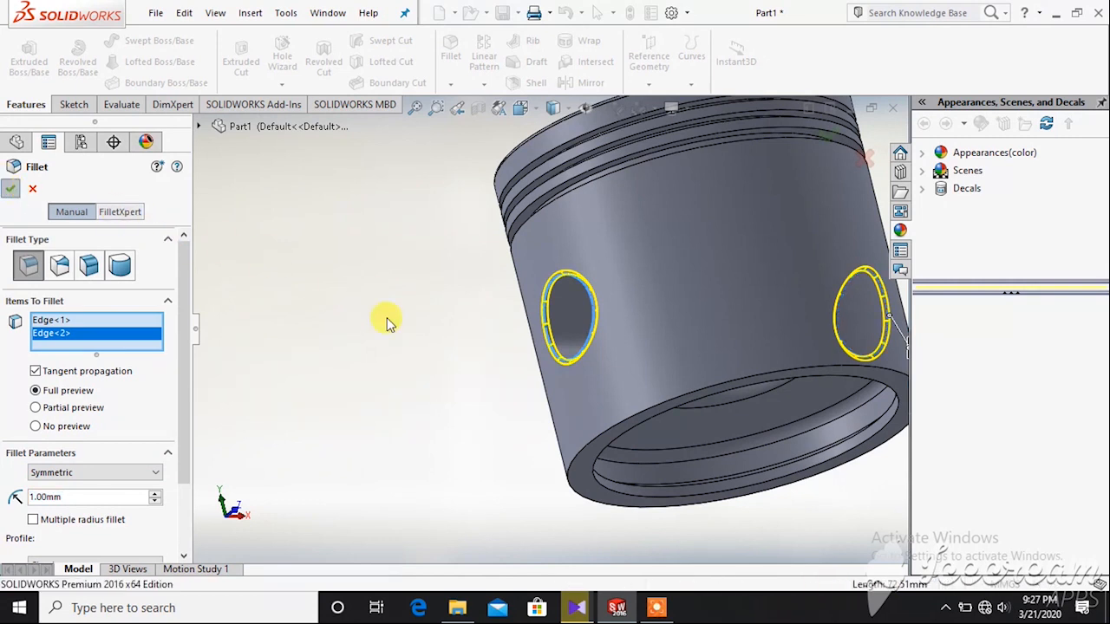
key(Return)
click(659, 611)
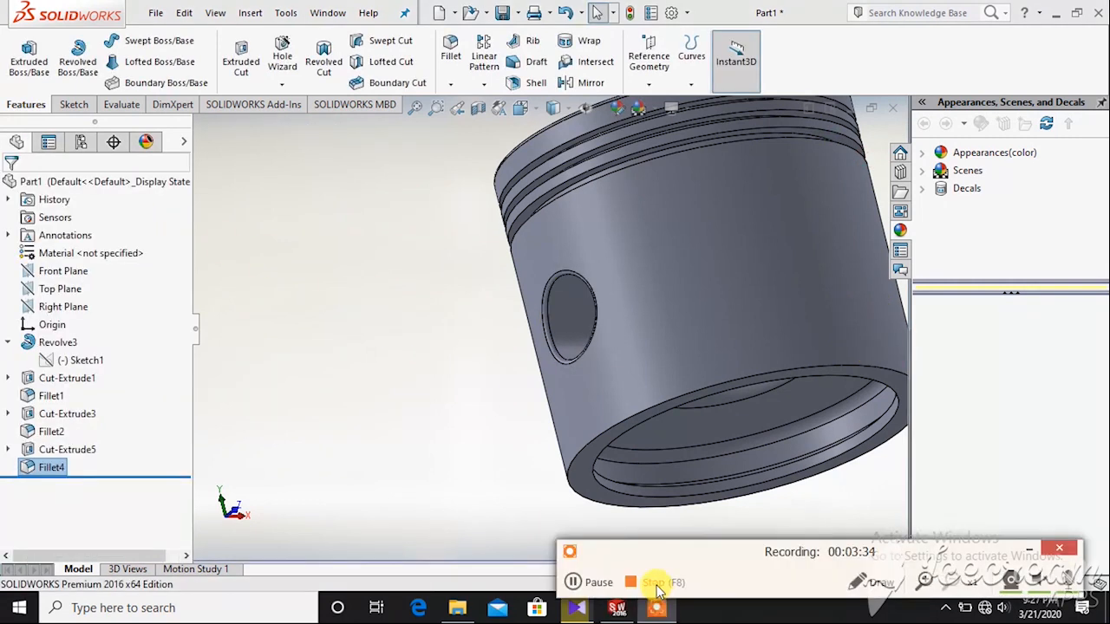
click(593, 582)
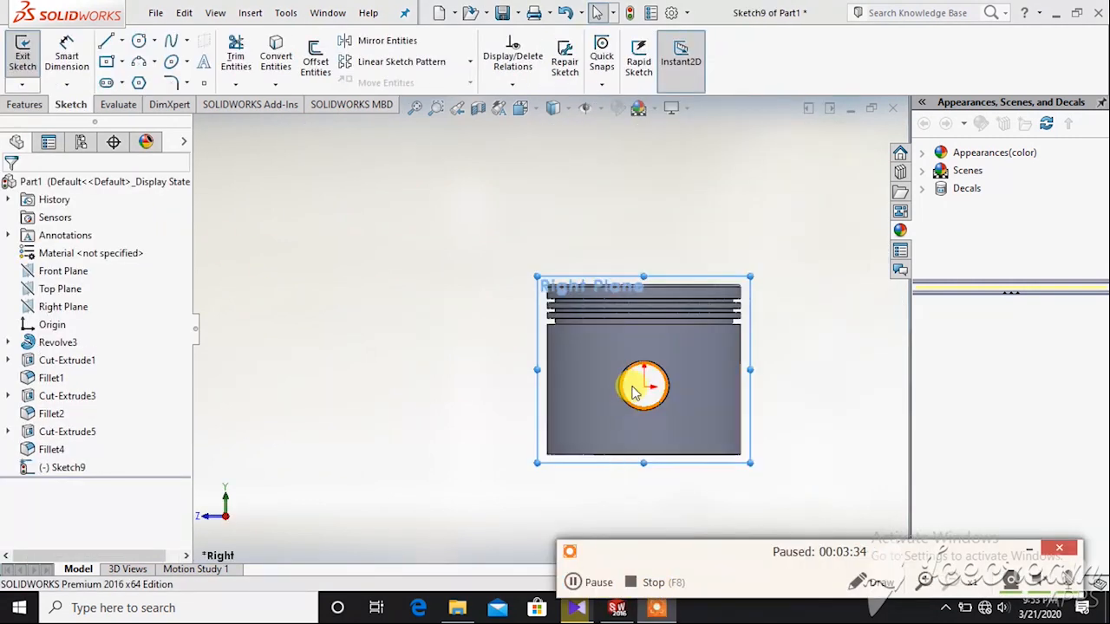
Sketch a sloping line about 25.8 mm long from the lowest ring groove's inner lower corner down into the piston body
scroll(619, 384, down, 5)
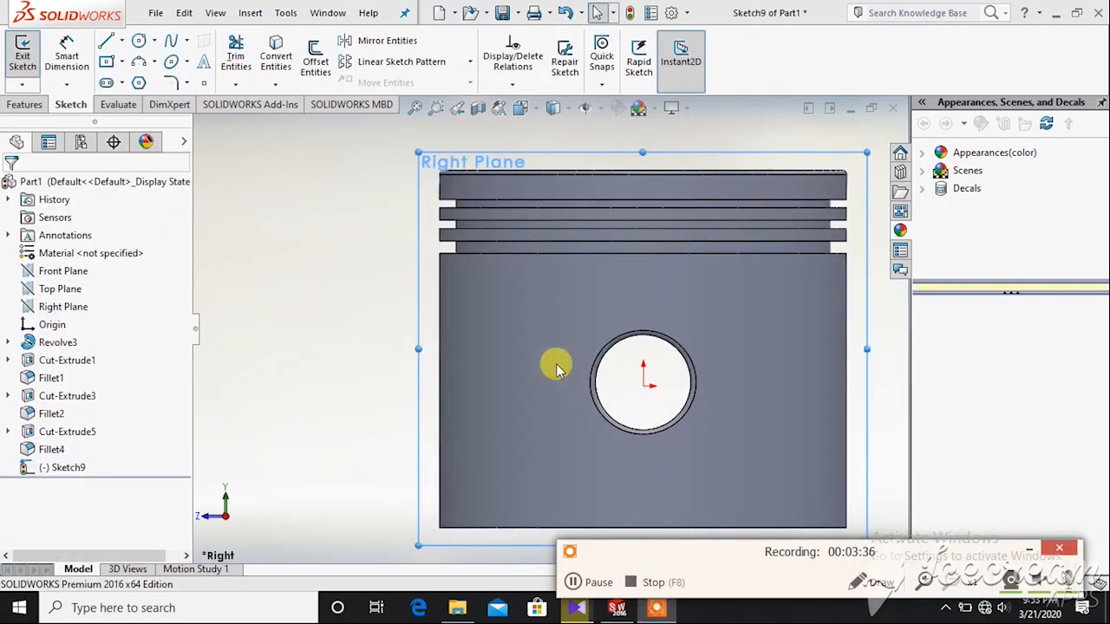
click(106, 43)
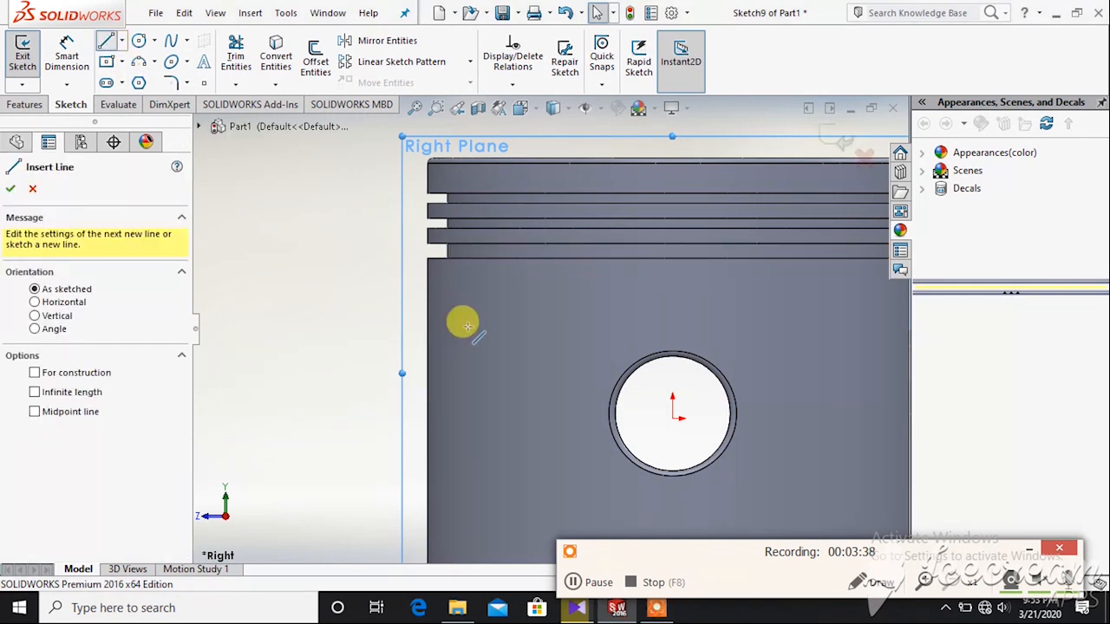
scroll(443, 212, down, 5)
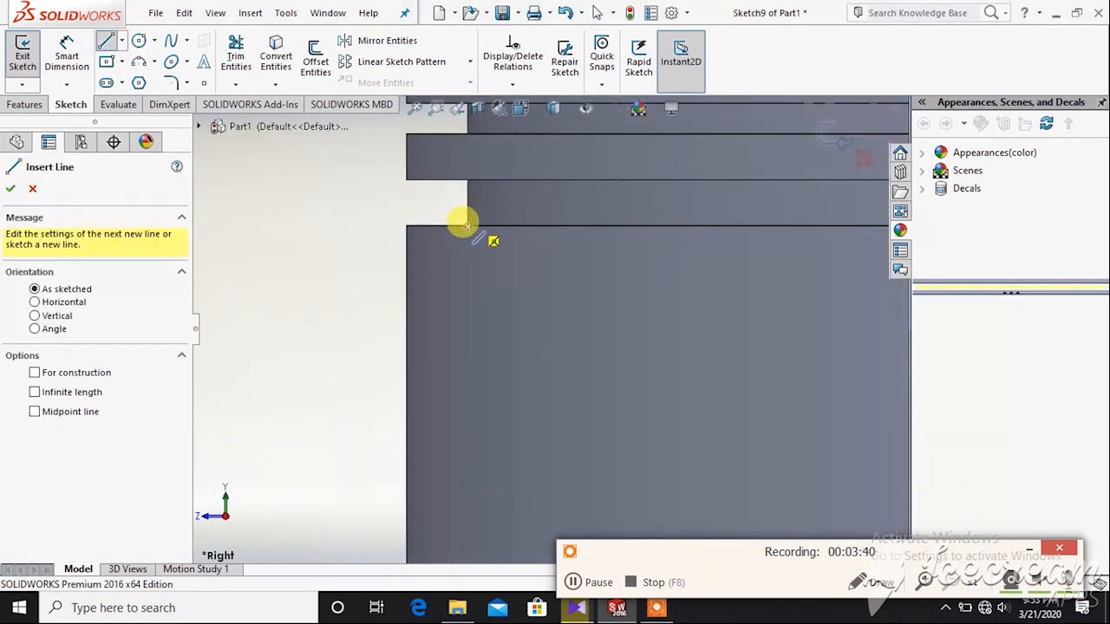
click(467, 227)
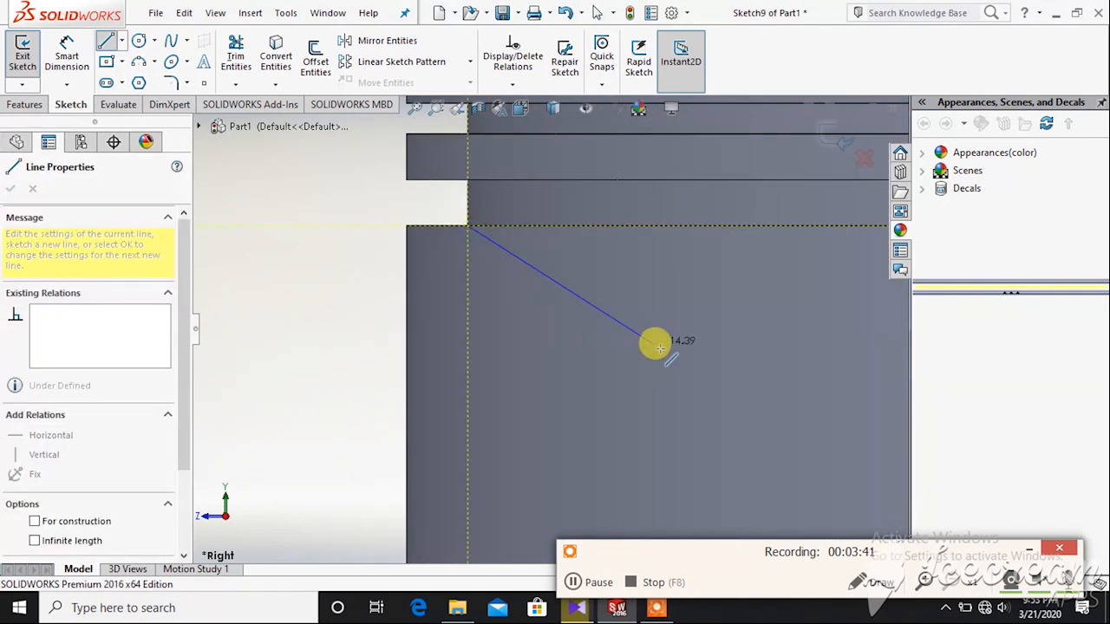
click(800, 439)
right_click(766, 395)
click(780, 396)
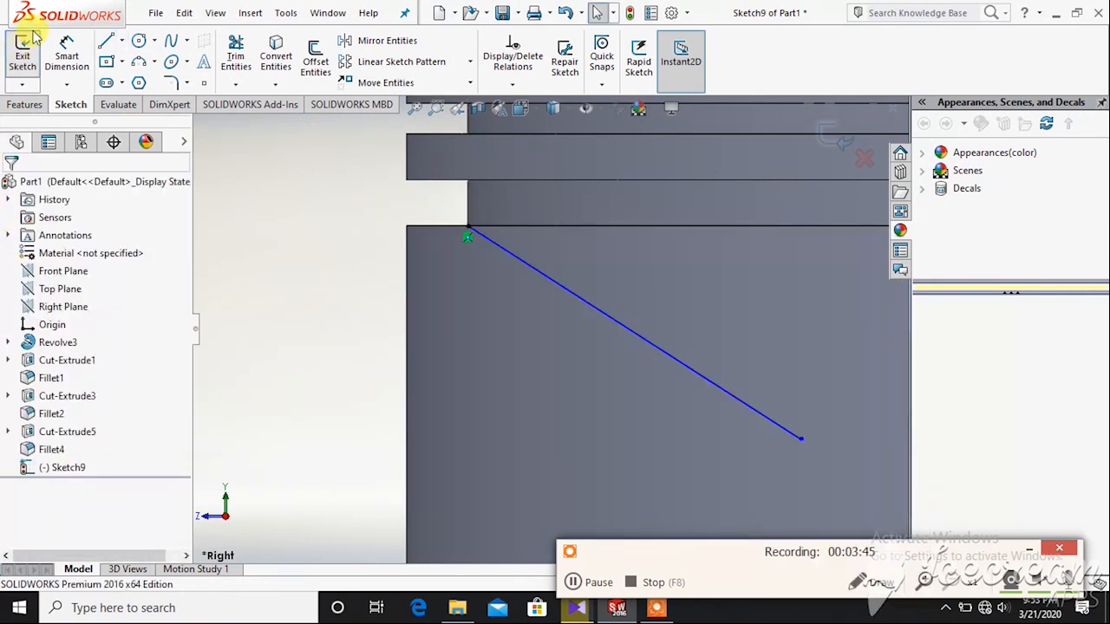
Dimension the angle between the sloping line and the groove's vertical inner edge and set it to 115 degrees
click(66, 54)
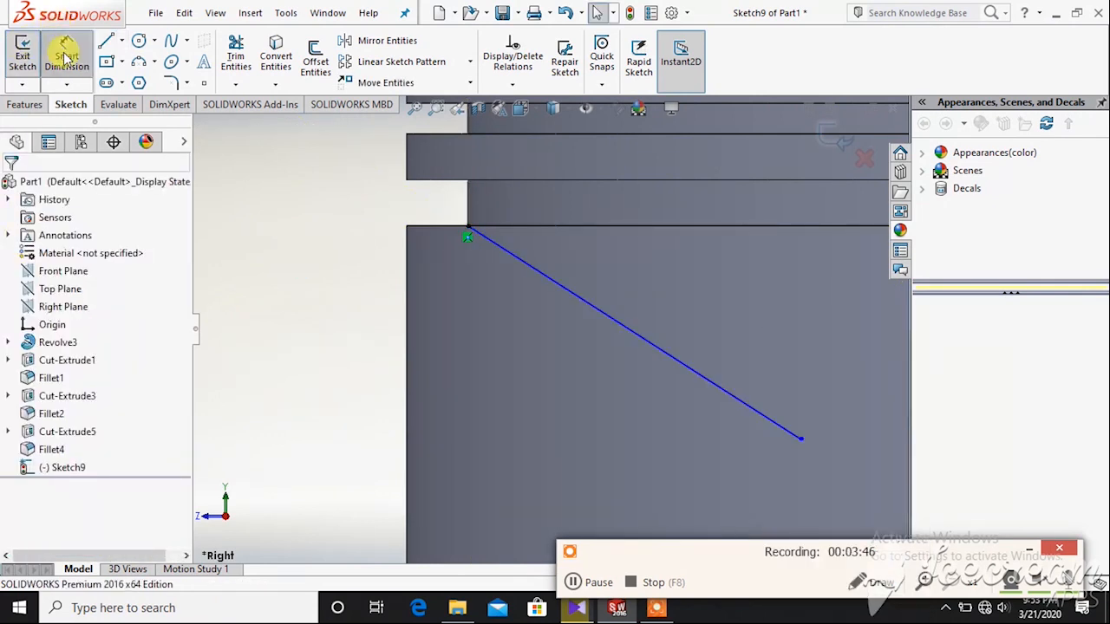
click(562, 285)
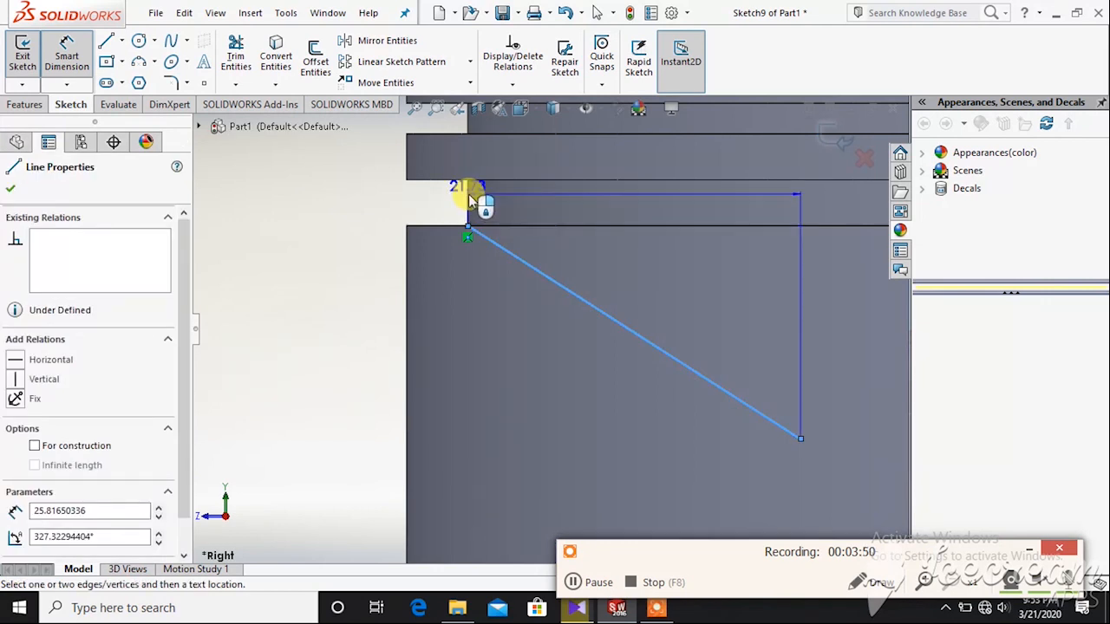
click(468, 194)
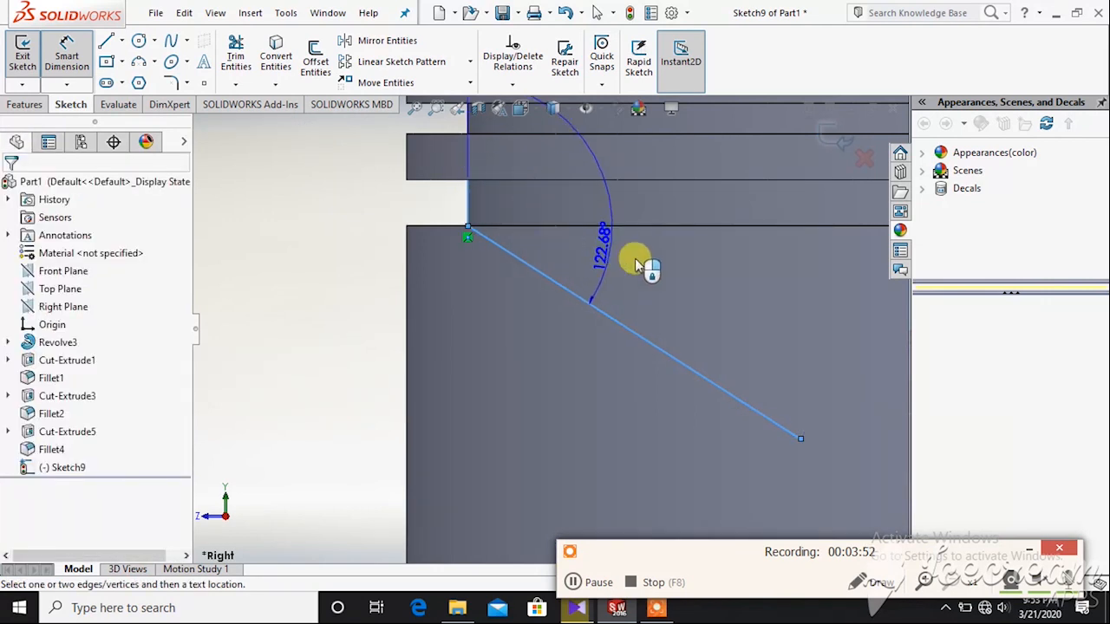
click(514, 305)
text(115)
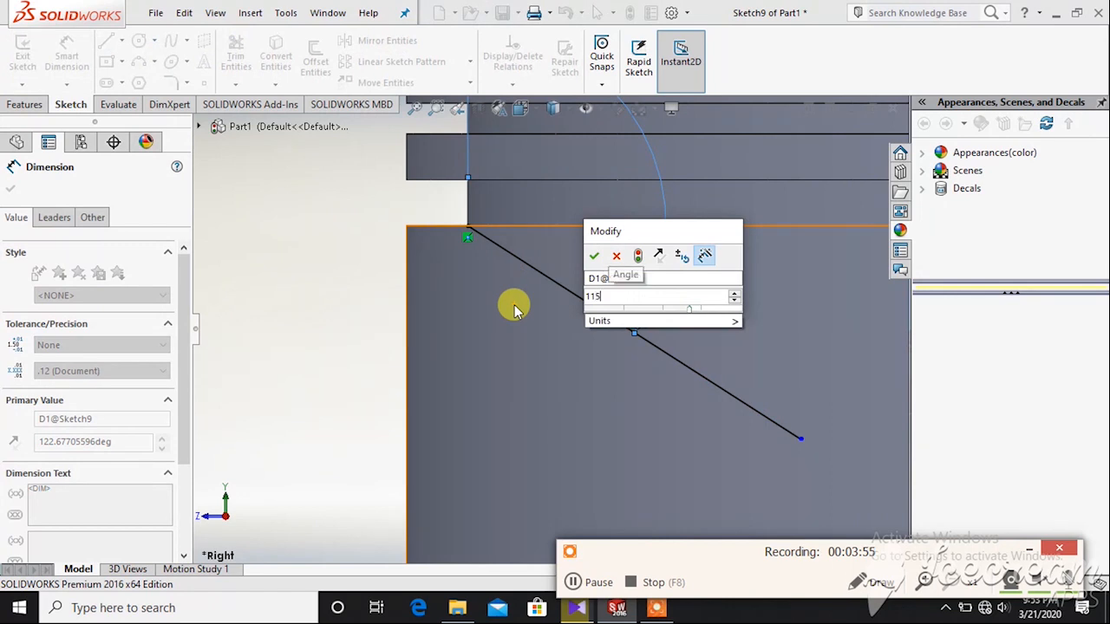
key(Return)
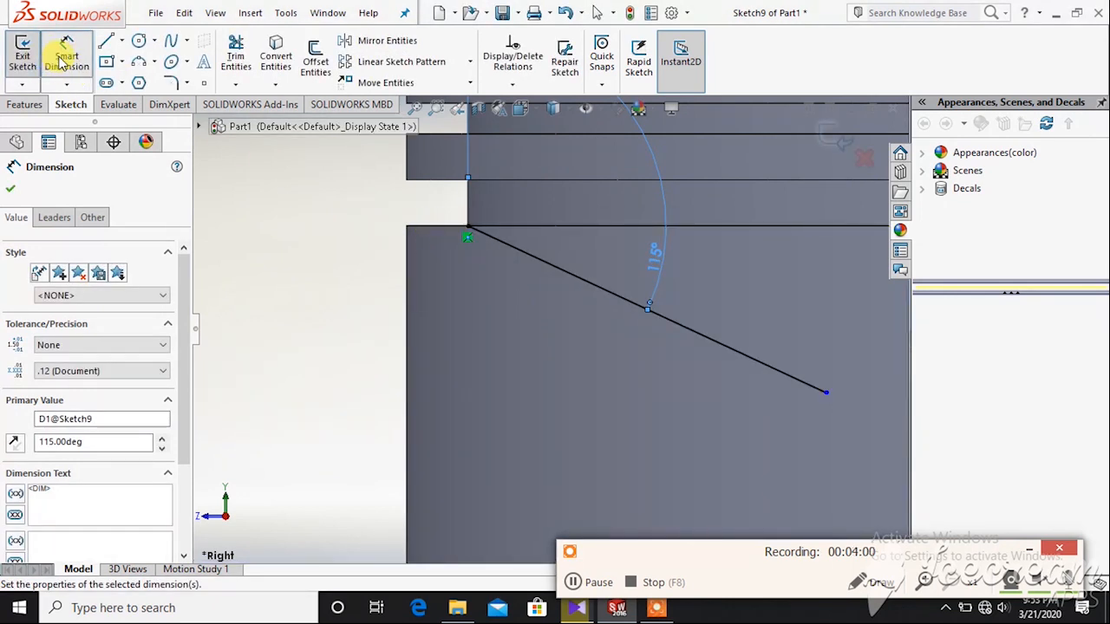
Sketch a second sloping line from the groove's lower edge beneath the first, and close its end with a perpendicular line about 1.4 mm long
click(105, 41)
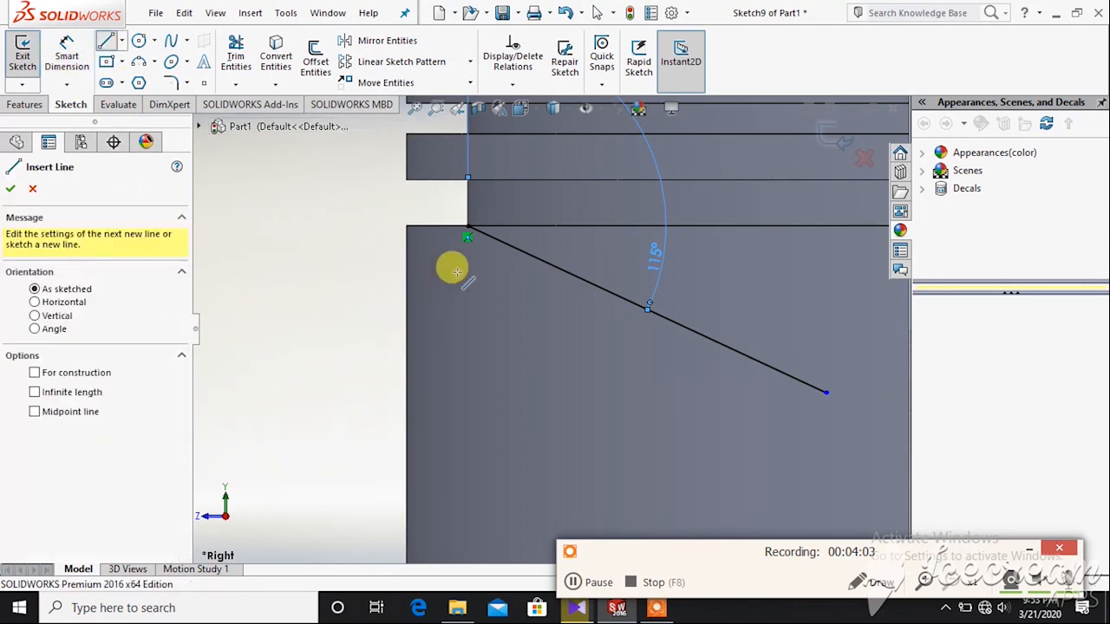
click(428, 227)
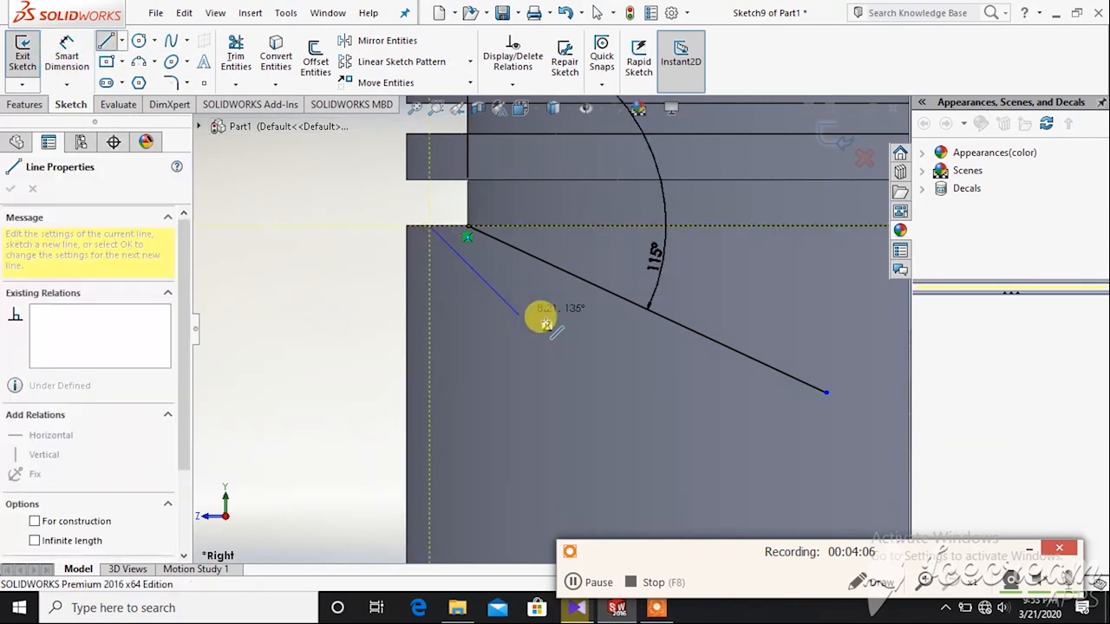
click(738, 376)
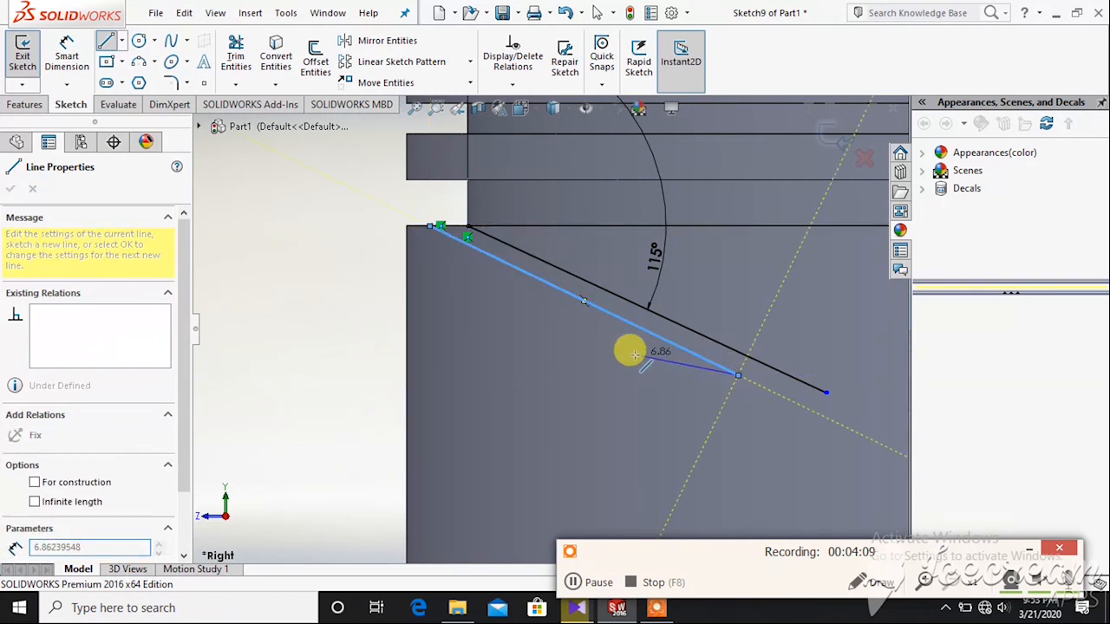
click(746, 356)
right_click(655, 350)
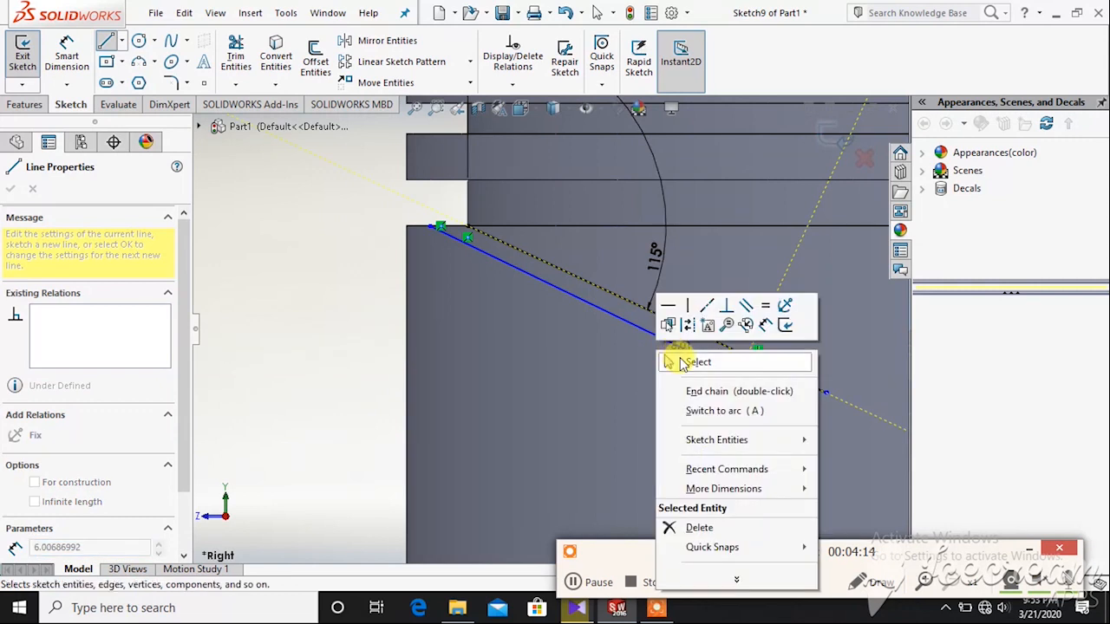
click(694, 363)
Dimension the short closing line between the two sloping lines and set it to 1 mm
click(67, 54)
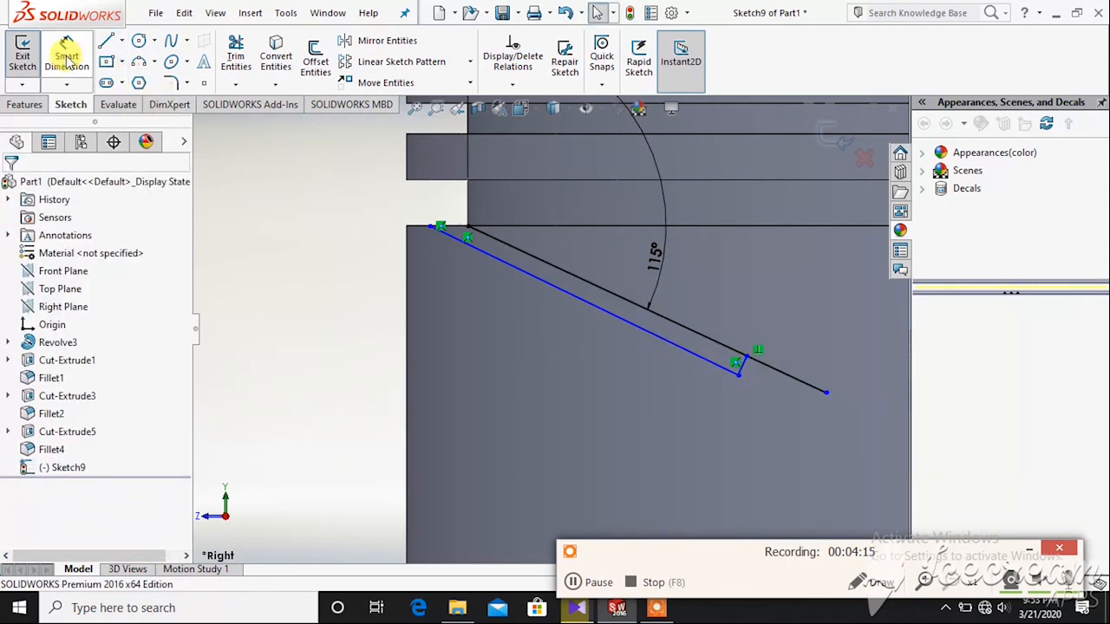
click(743, 364)
click(783, 388)
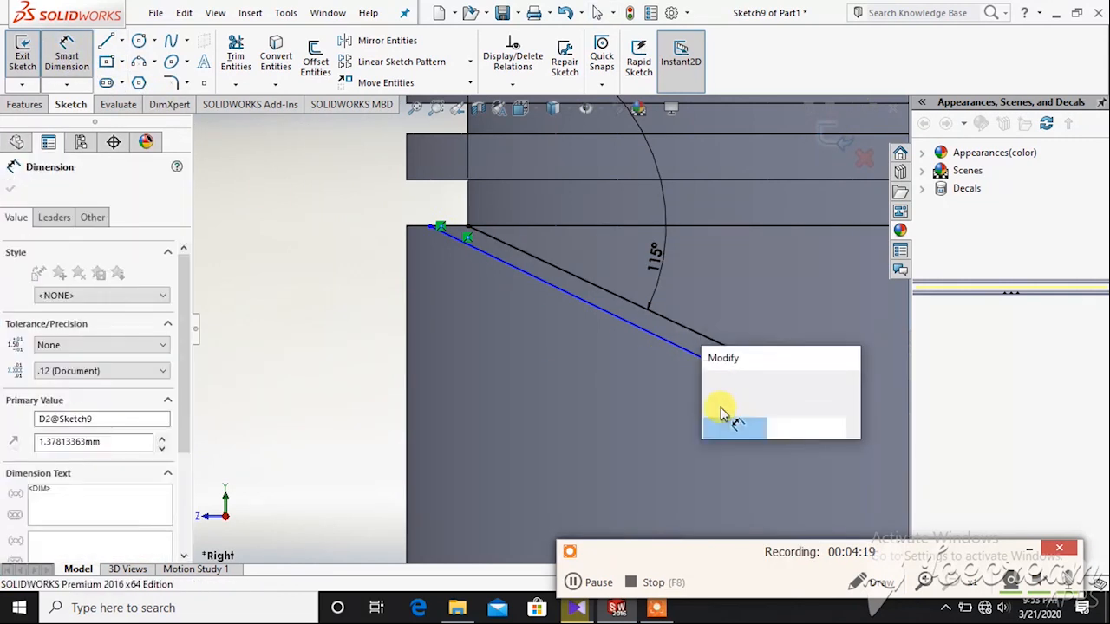
text(1)
key(Return)
Dimension the angle between the two sloping lines and set it to 0 degrees
scroll(469, 235, up, 2)
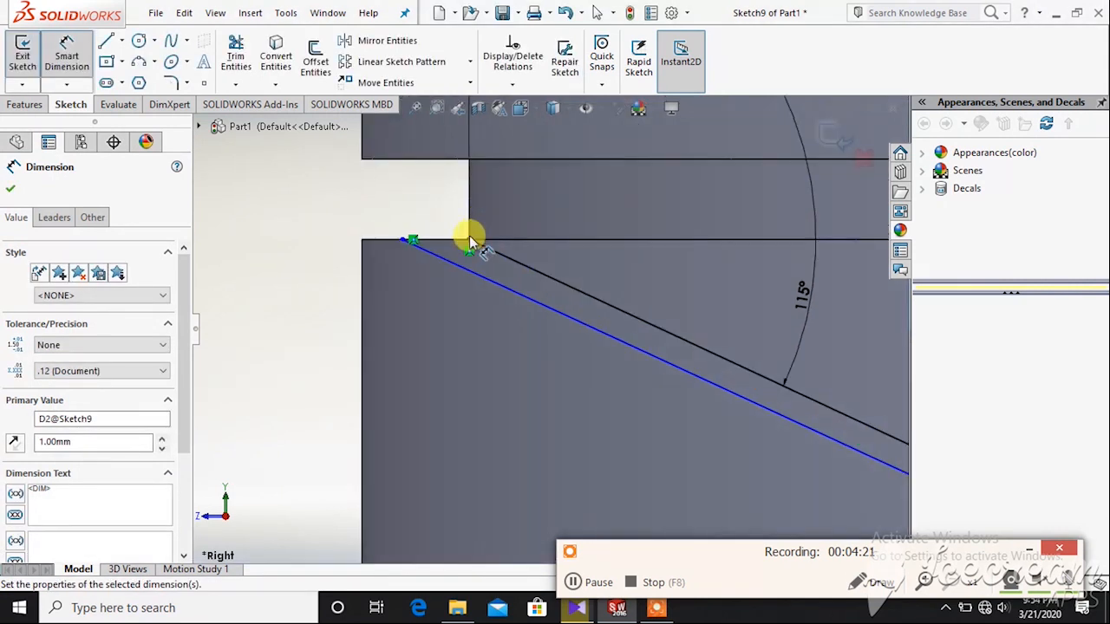
scroll(469, 235, up, 2)
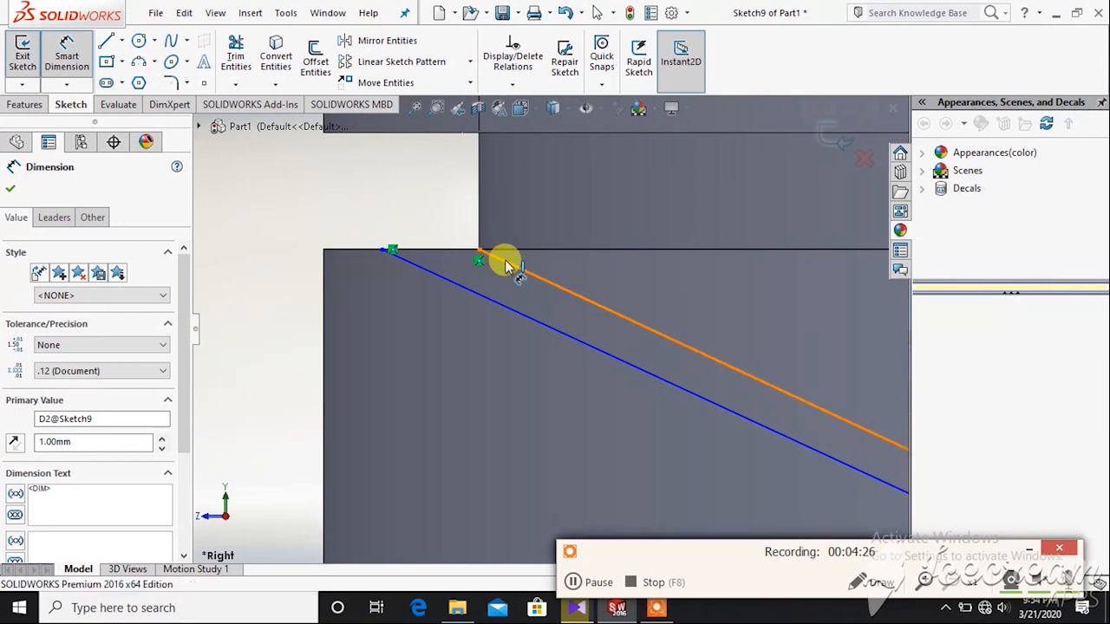
click(503, 261)
click(503, 307)
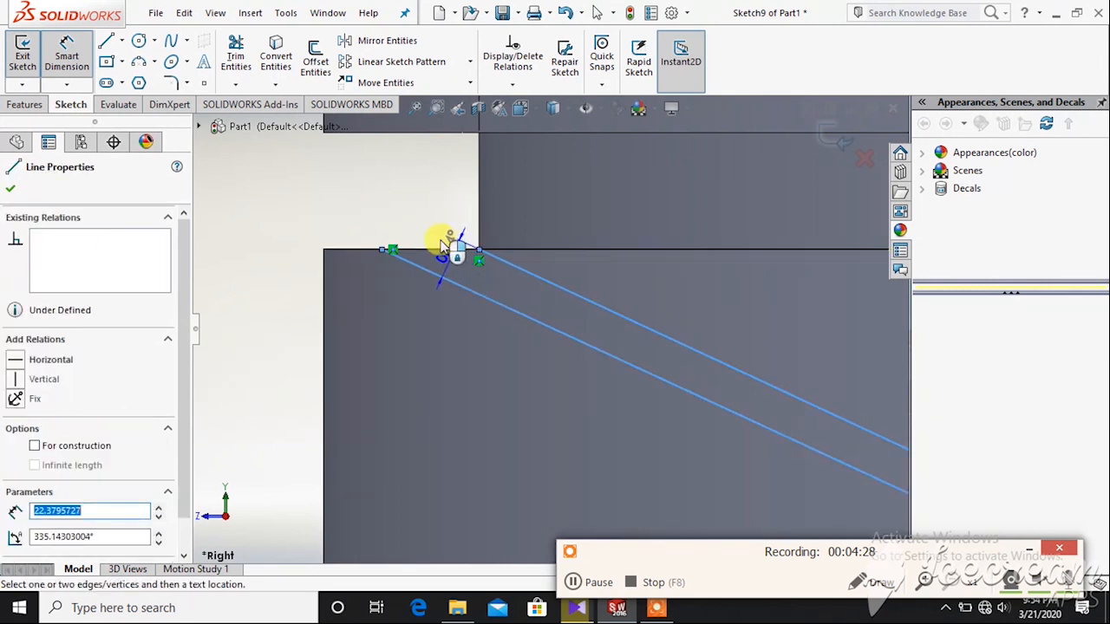
click(389, 218)
text(0)
key(Return)
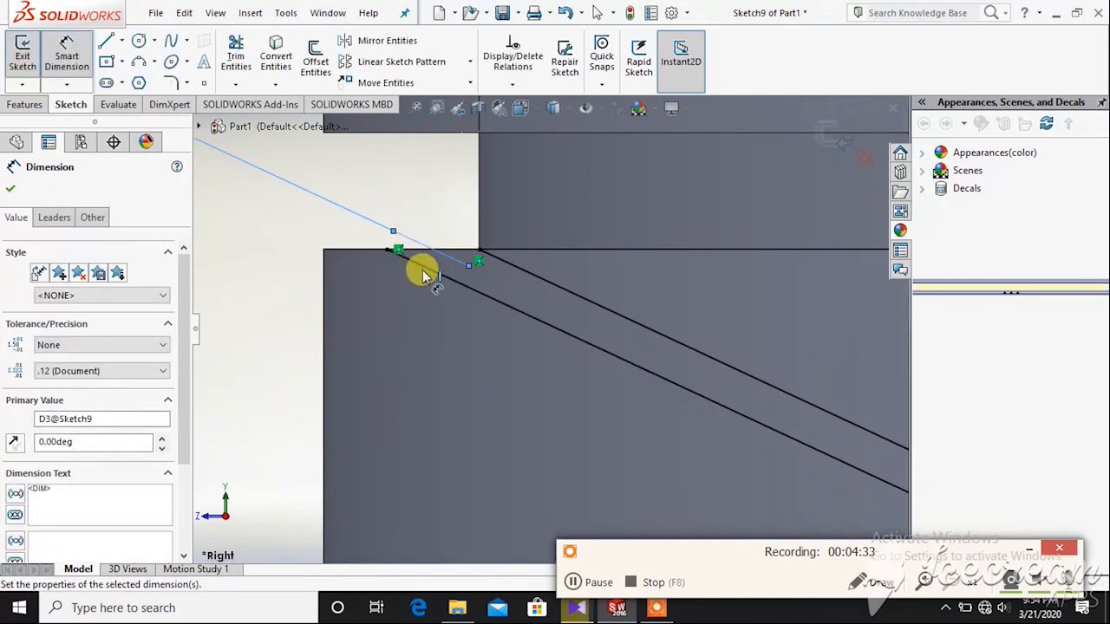
scroll(425, 276, up, 2)
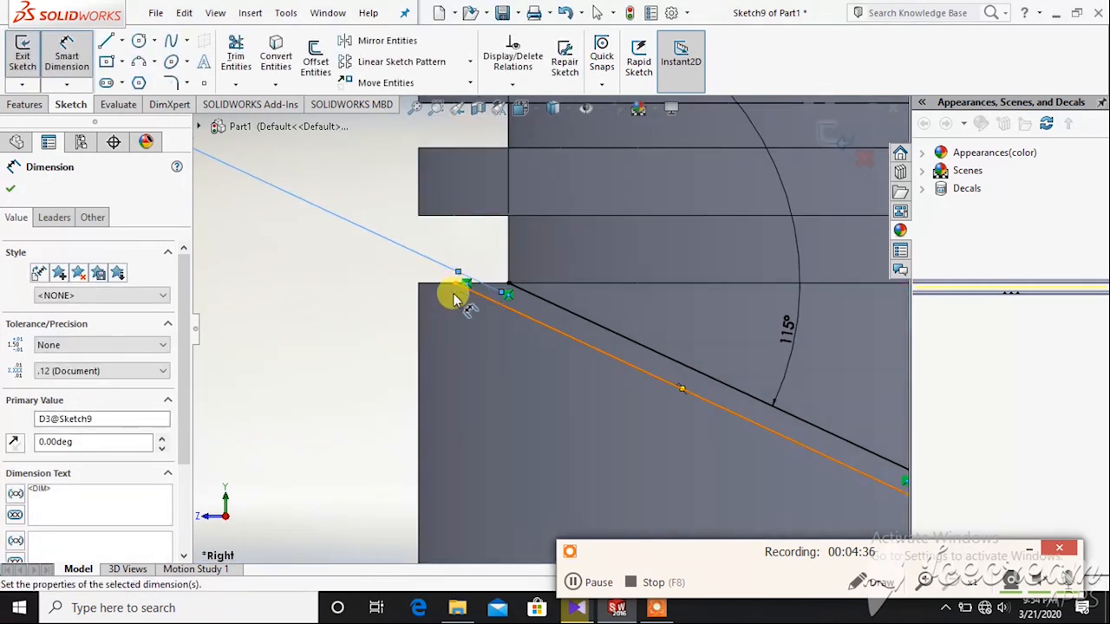
scroll(451, 290, down, 3)
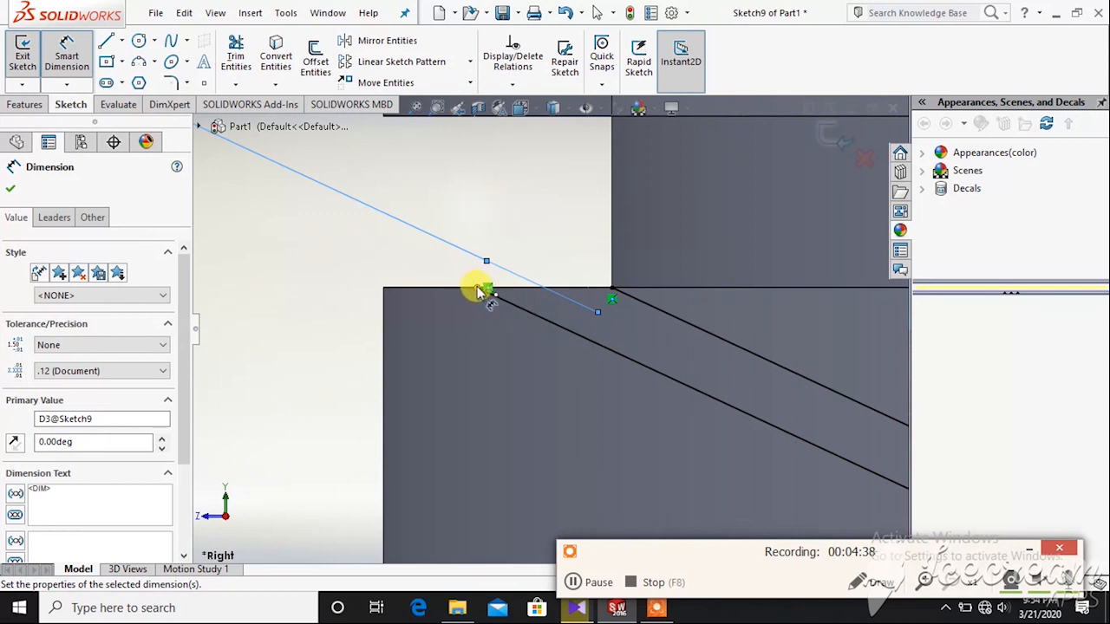
Try to move the upper sloping line's endpoint away from the groove corner
click(69, 48)
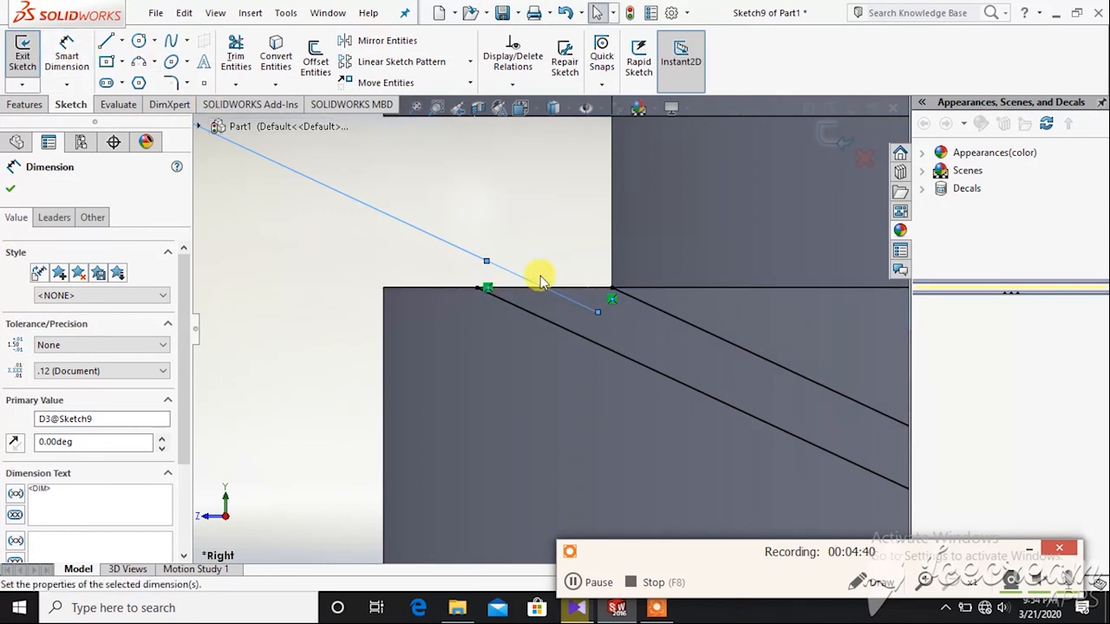
drag(610, 290, 565, 263)
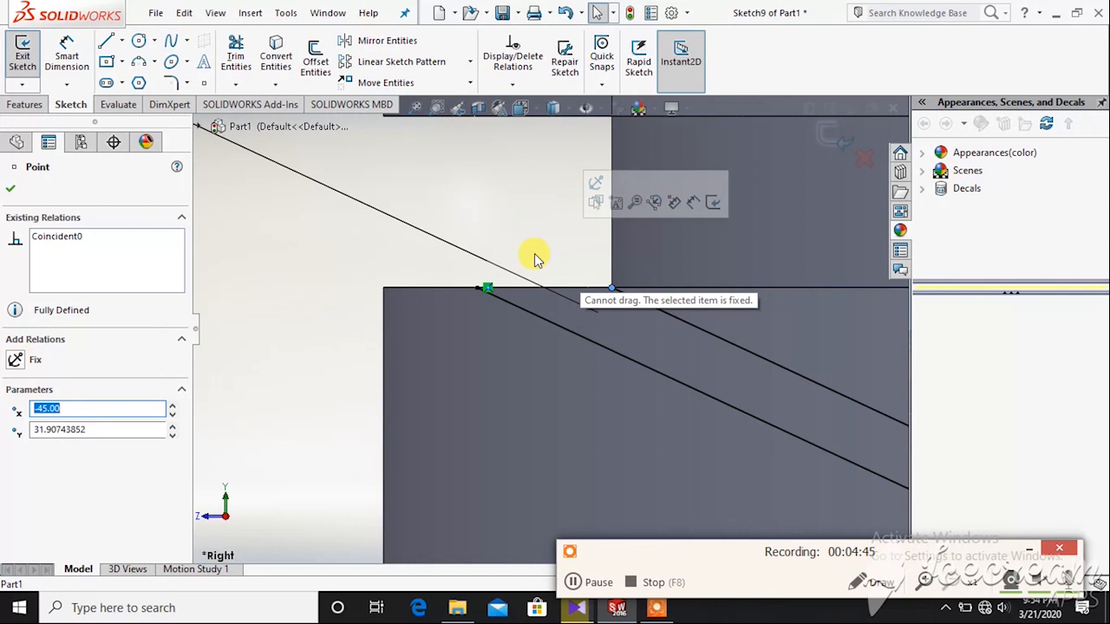
scroll(464, 305, down, 2)
scroll(464, 306, up, 3)
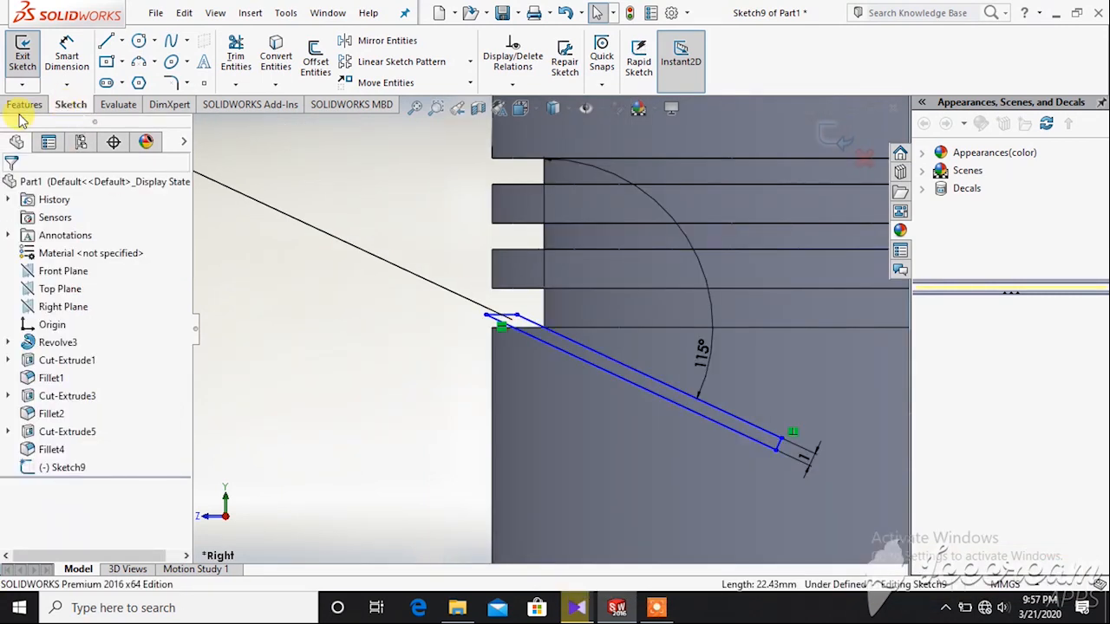
Cut-revolve the sloping oil hole profile 360 degrees about its upper sloping line
click(26, 106)
click(323, 71)
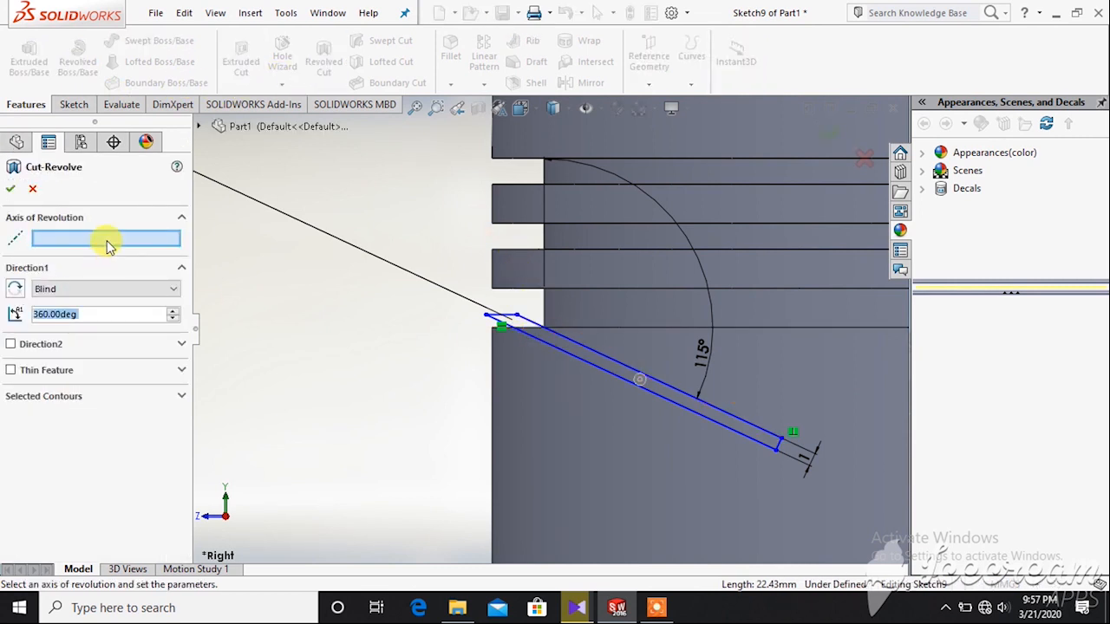
click(607, 363)
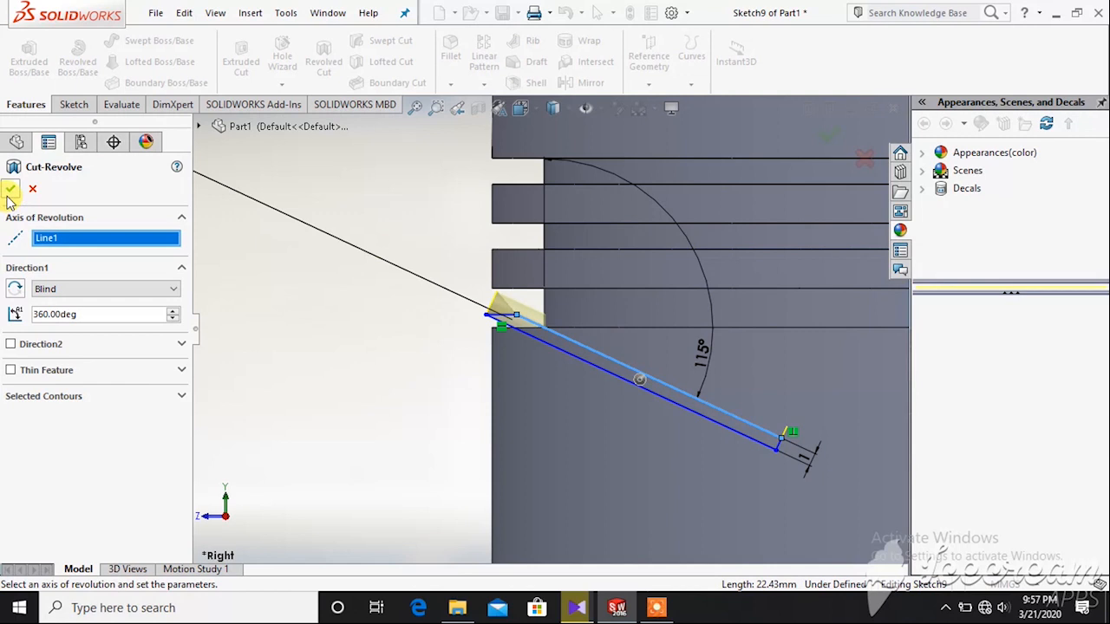
Inspect the sloping oil hole in a temporary section through the Right Plane
mouse_move(389, 408)
middle_down()
mouse_move(414, 401)
mouse_move(404, 416)
middle_up()
click(478, 113)
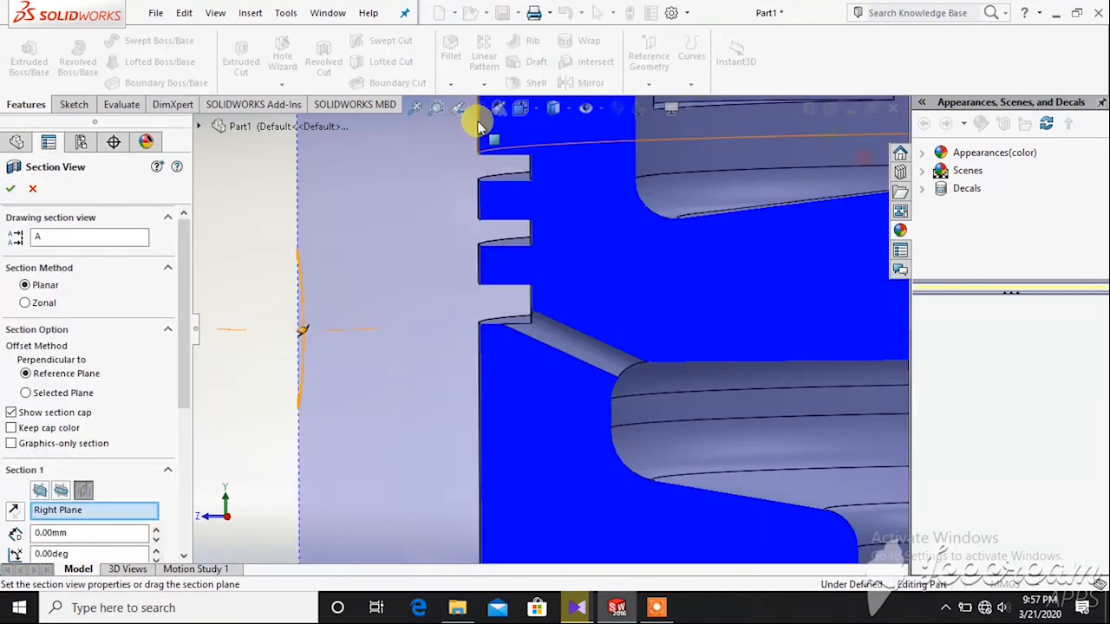
click(32, 188)
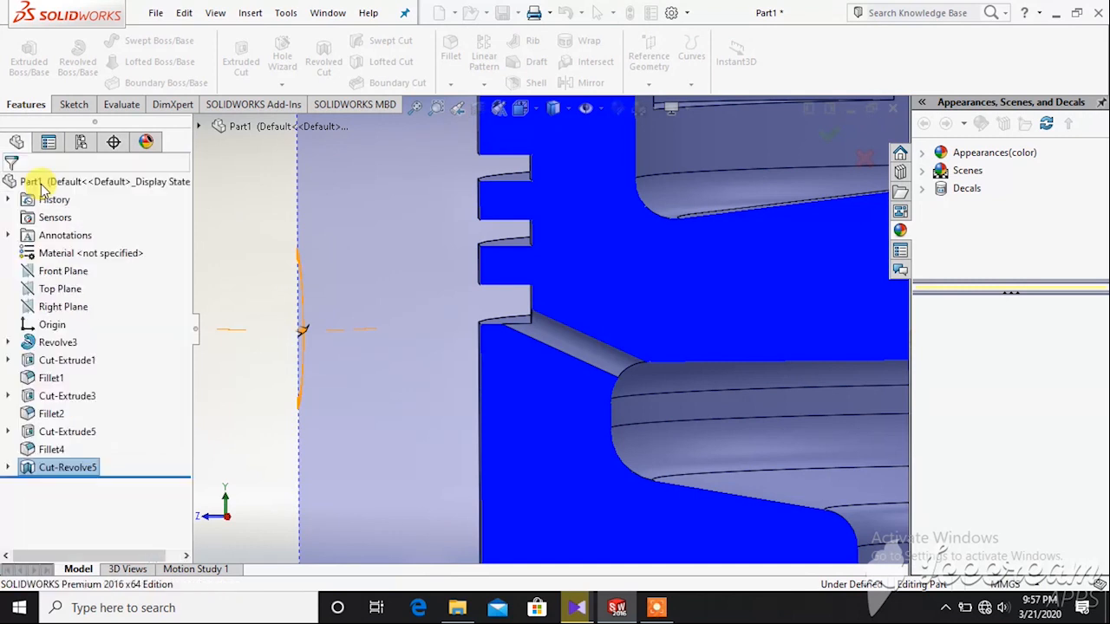
Start a circular pattern of the revolved oil hole cut, using the lowest ring groove's inner circular edge as the direction reference
scroll(496, 289, up, 3)
scroll(490, 304, up, 2)
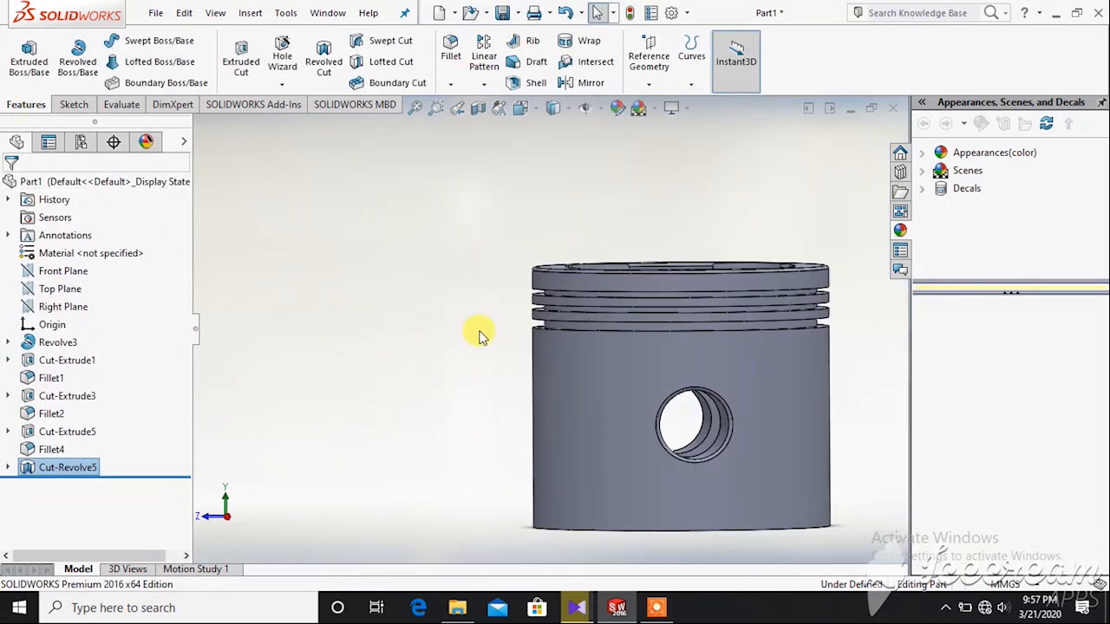
middle_drag(478, 329, 521, 354)
click(481, 84)
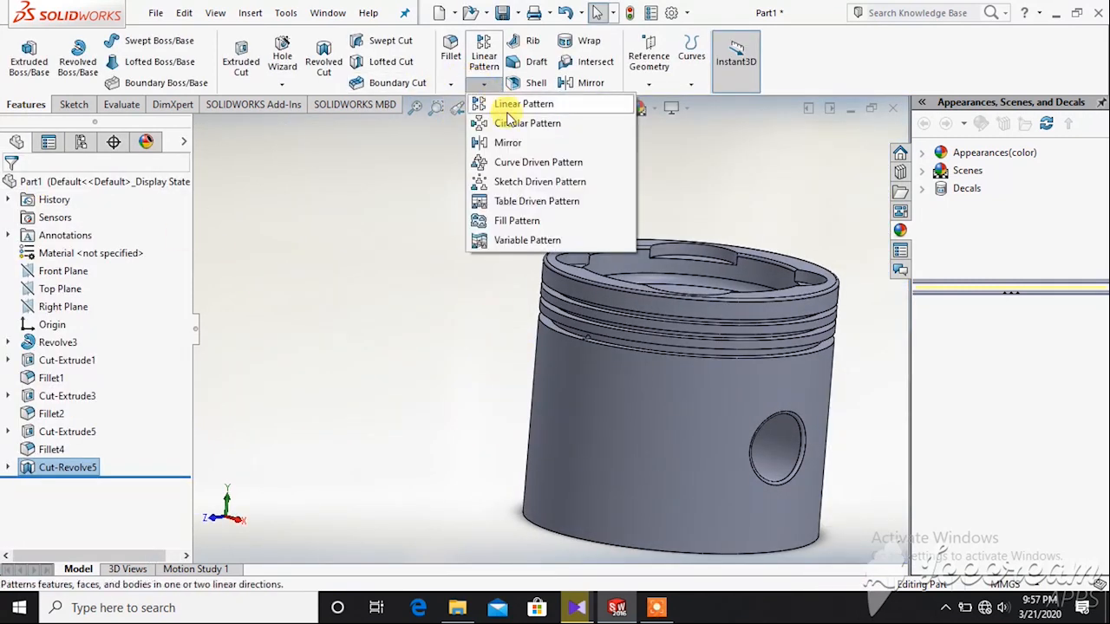
click(515, 126)
scroll(669, 302, down, 10)
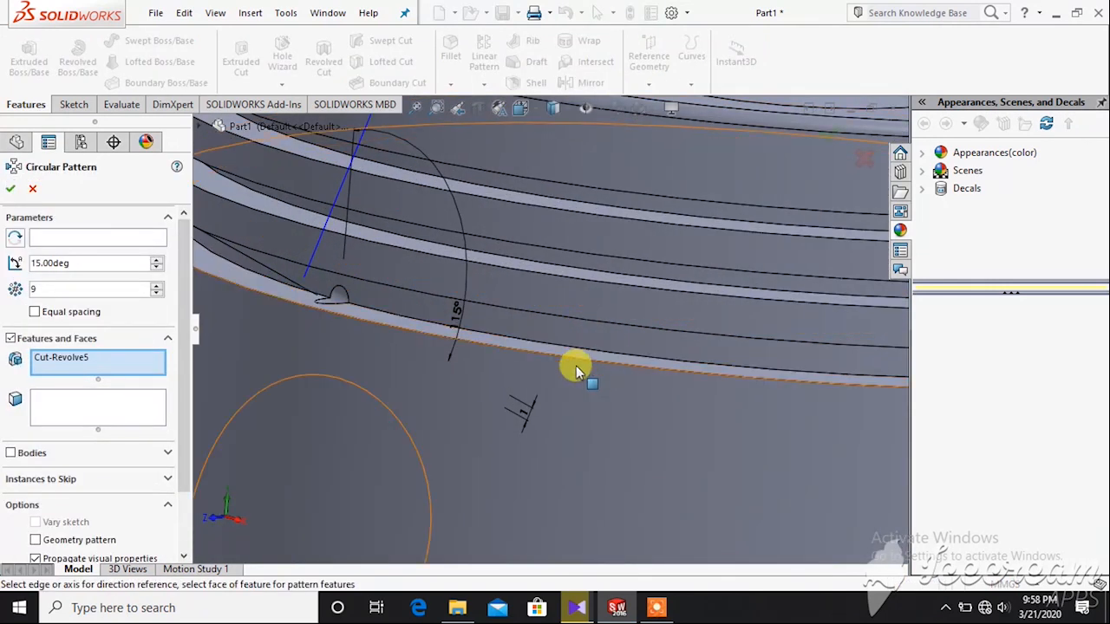
click(87, 238)
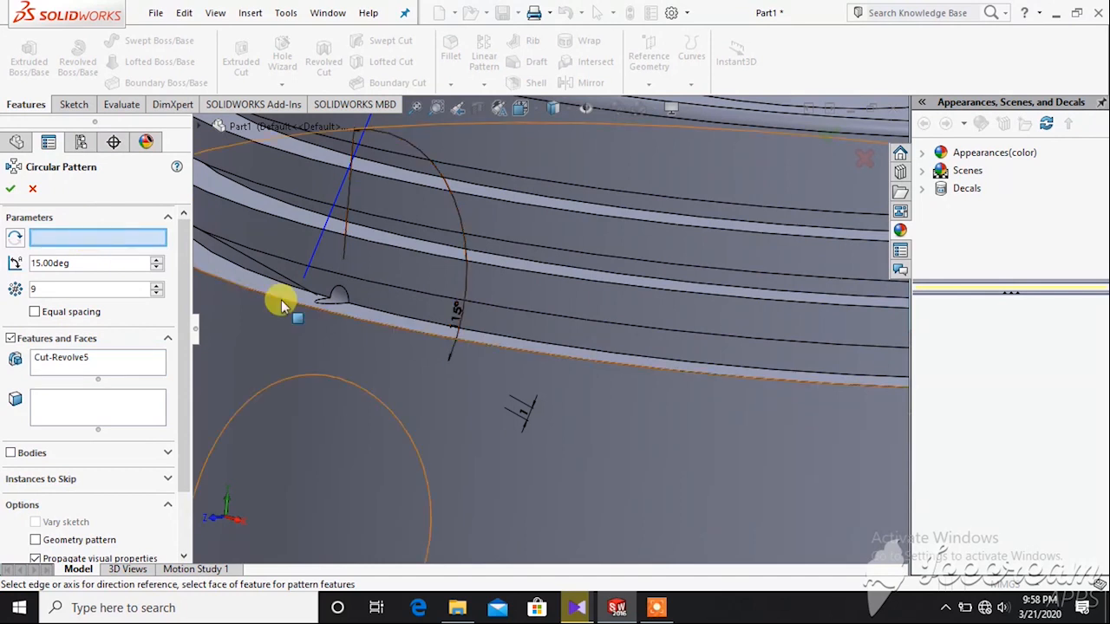
click(503, 334)
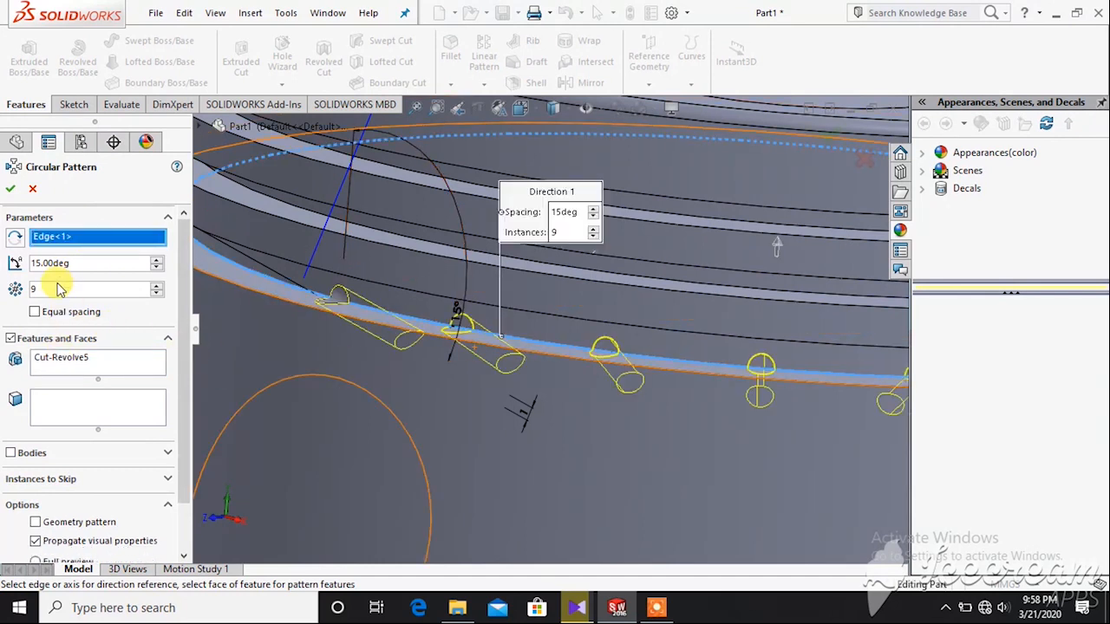
Clear the pattern's feature selection and set the angular spacing to 12.5 degrees
click(102, 364)
key(Delete)
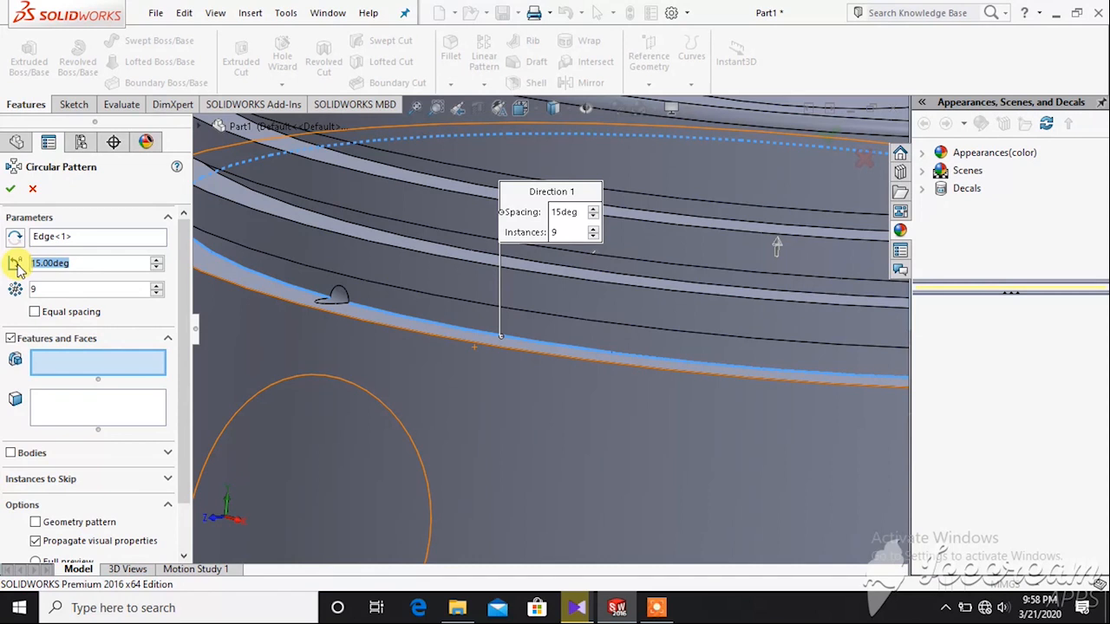
text(12.5)
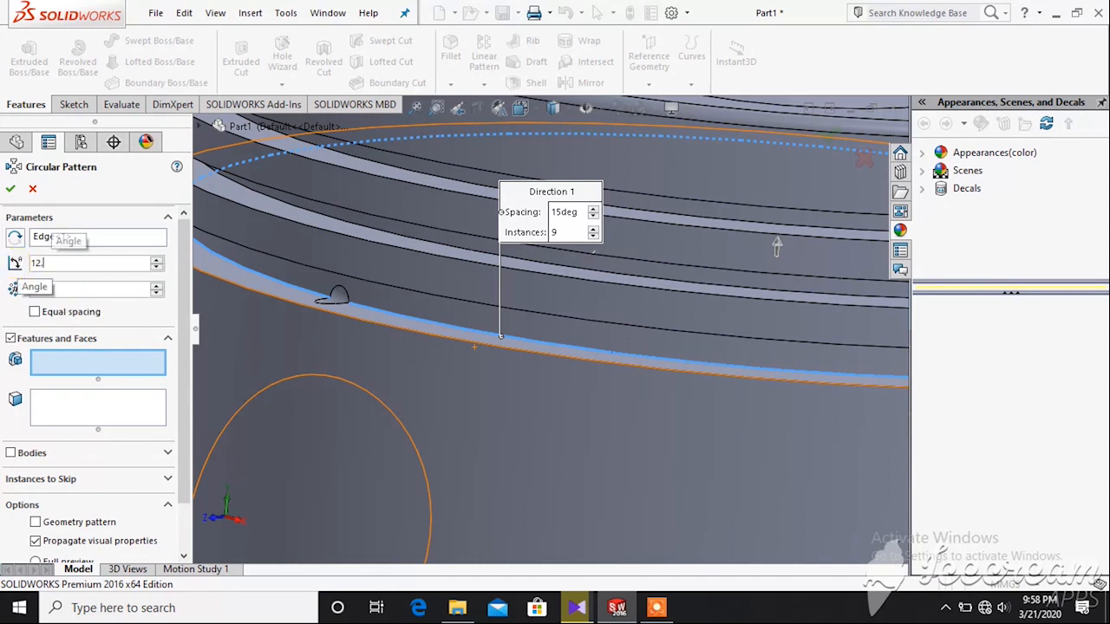
key(Return)
scroll(254, 348, up, 5)
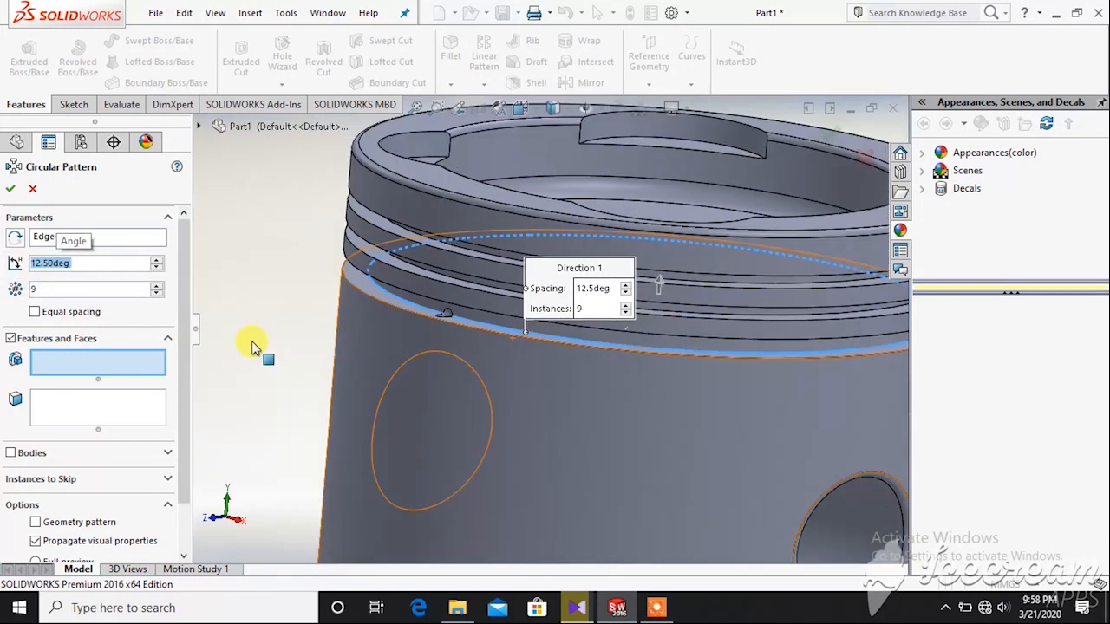
Select the revolved oil hole cut as the feature to pattern and create the circular pattern with 9 instances
click(104, 369)
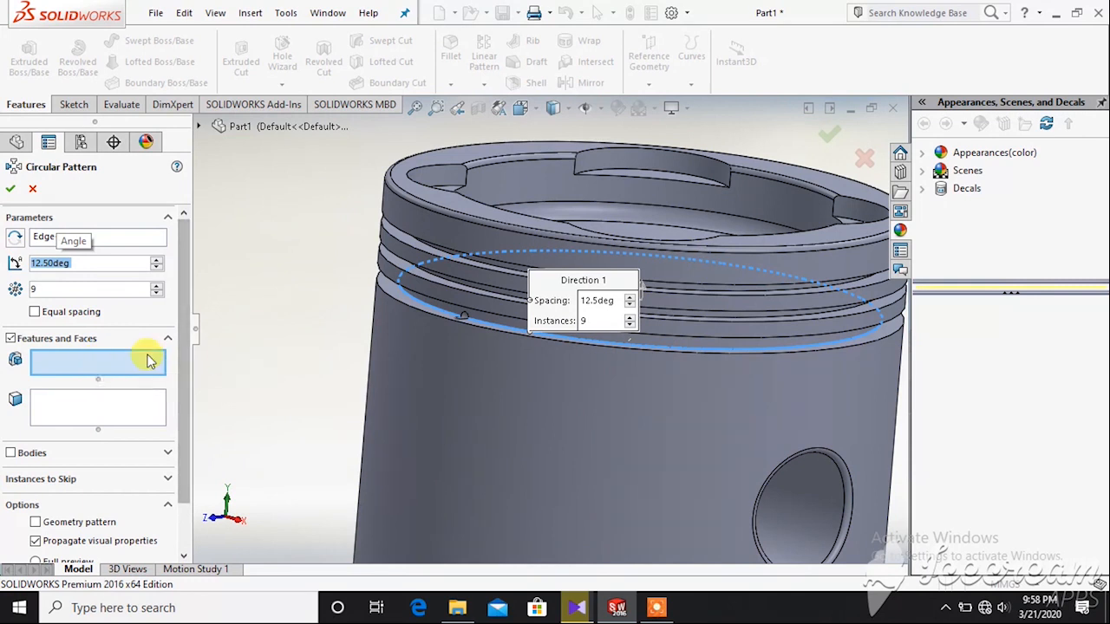
middle_drag(286, 339, 280, 373)
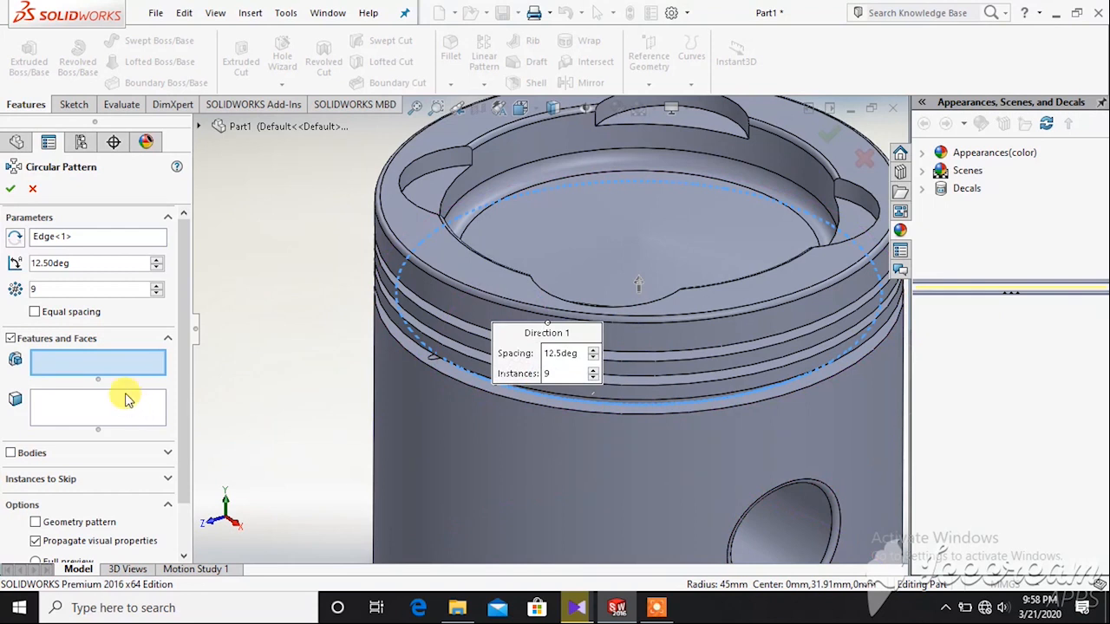
click(199, 128)
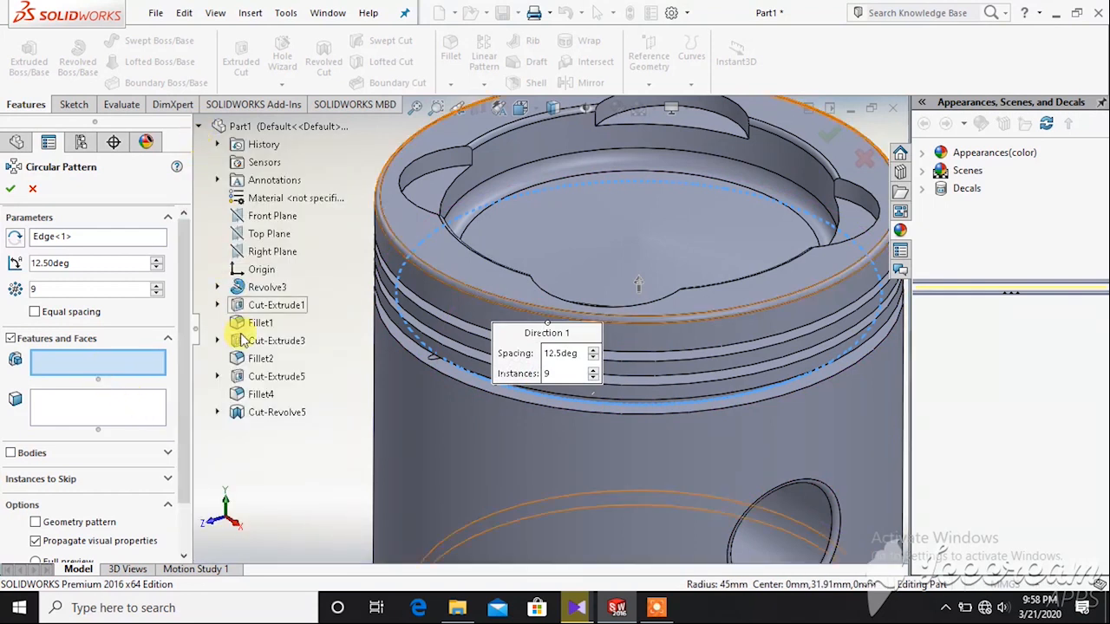
click(255, 414)
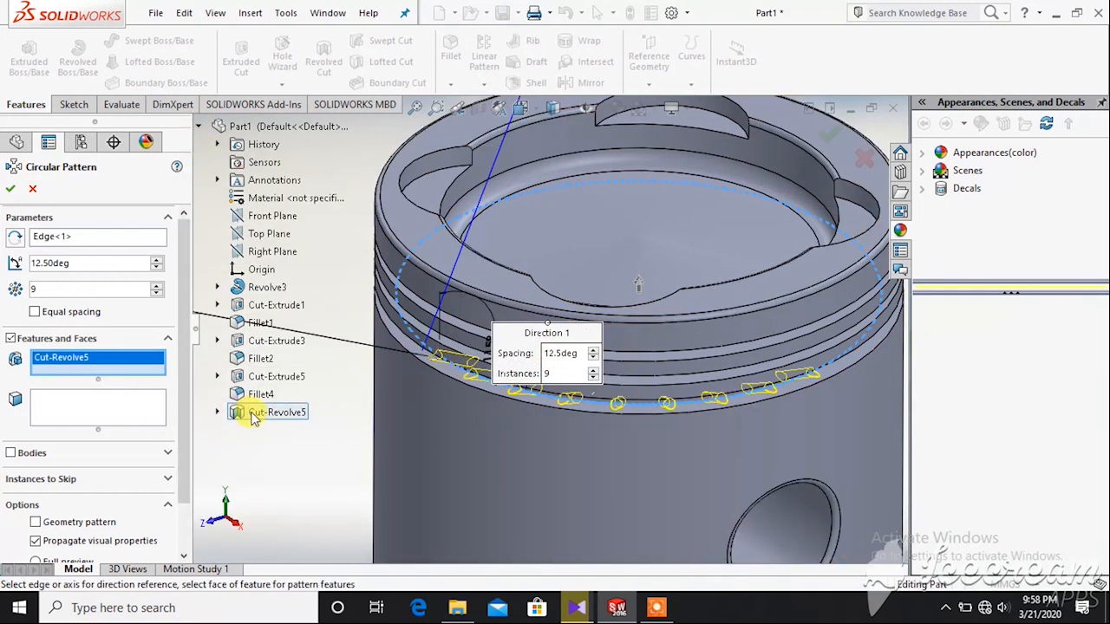
click(12, 193)
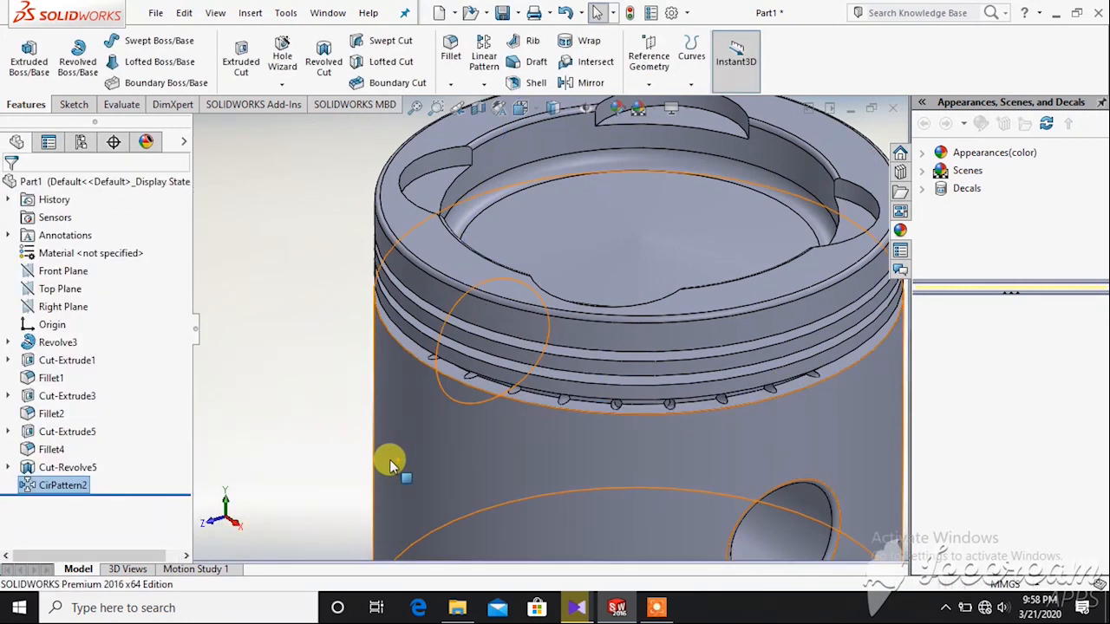
Inspect the piston's interior in a temporary section through the Right Plane, and view the patterned model from outside
key(f)
click(479, 109)
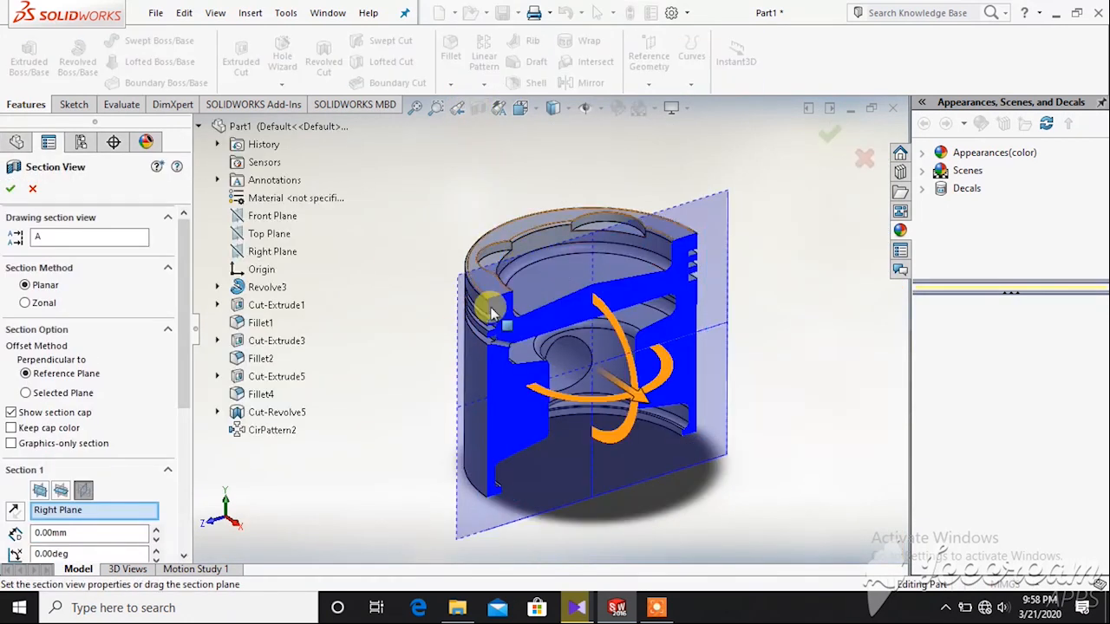
middle_drag(427, 347, 407, 298)
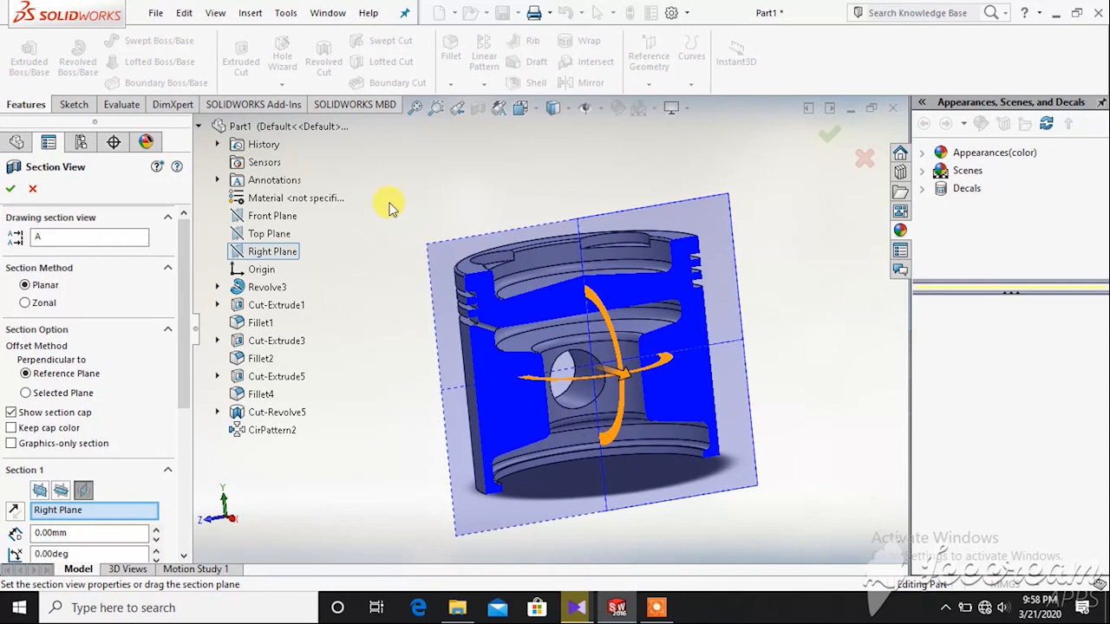
click(32, 189)
middle_drag(353, 319, 675, 353)
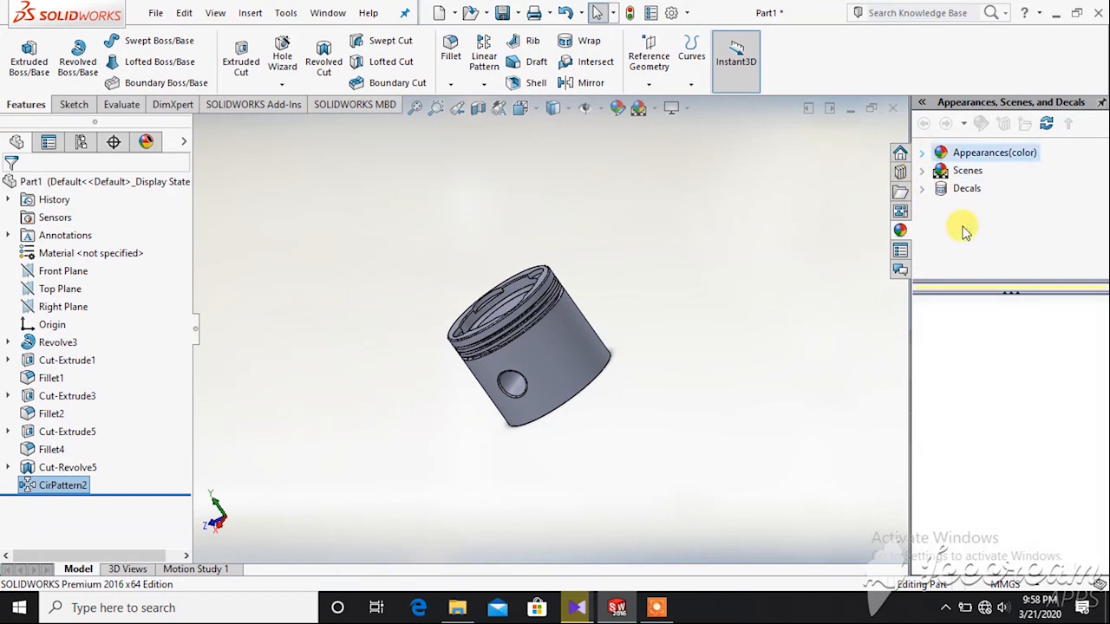
Apply the polished copper appearance to the whole piston body
click(945, 189)
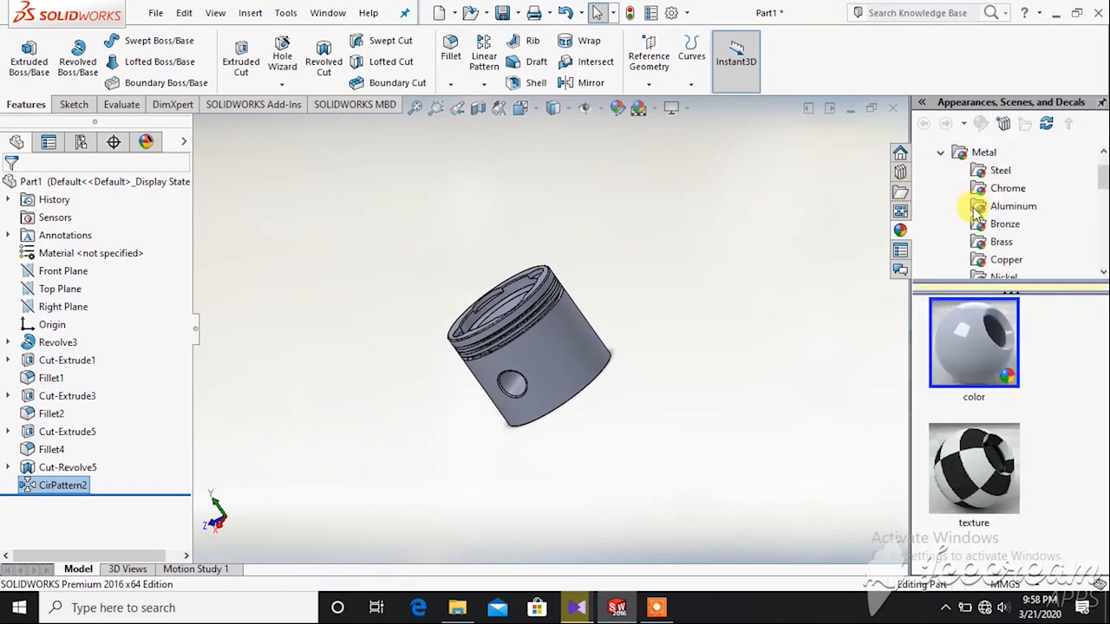
scroll(995, 221, down, 1)
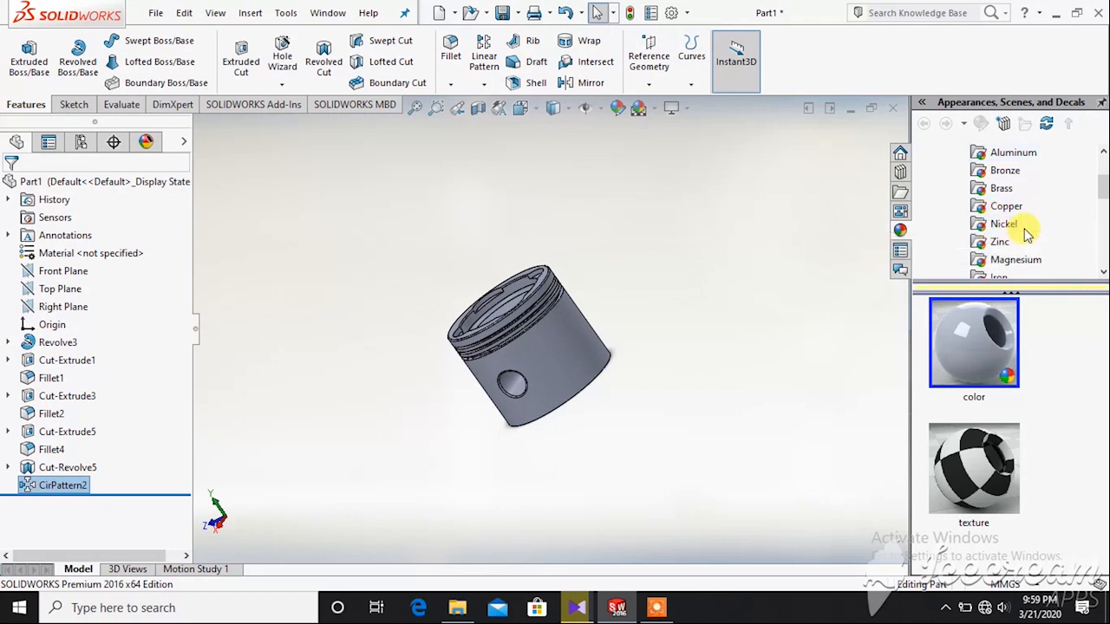
scroll(1052, 327, down, 1)
scroll(1053, 326, up, 1)
drag(998, 342, 574, 340)
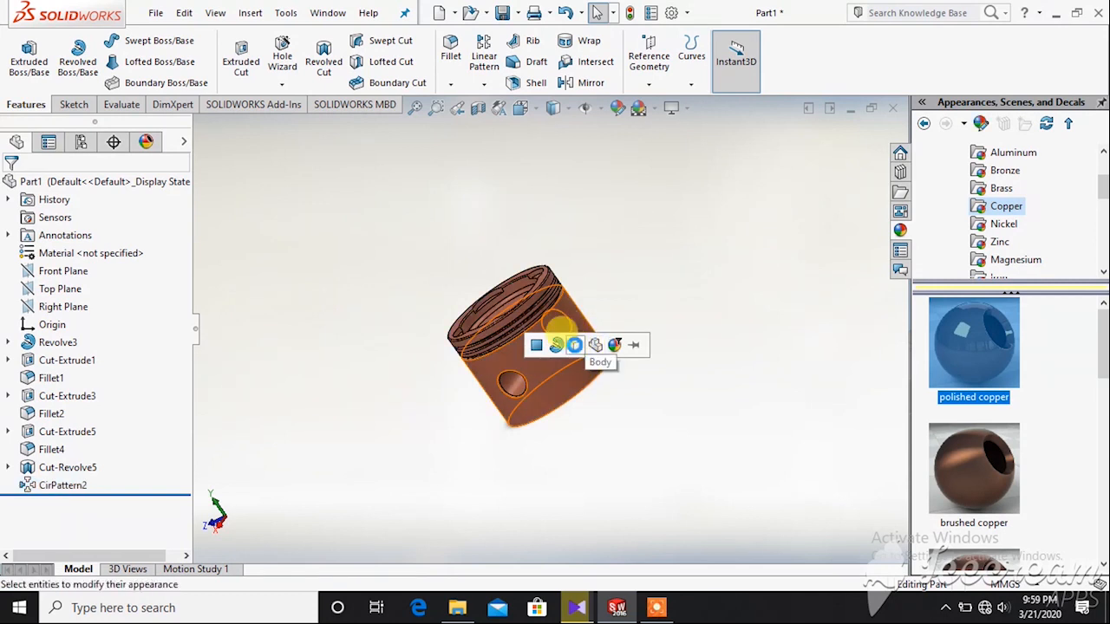
click(575, 345)
key(f)
middle_drag(308, 277, 699, 348)
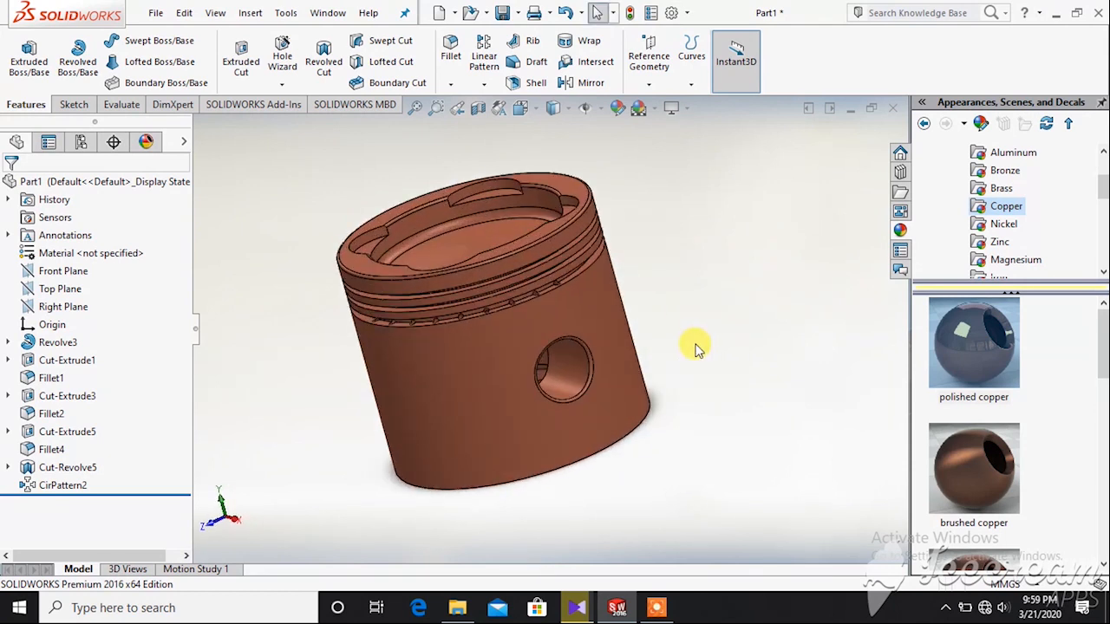
scroll(666, 255, up, 1)
scroll(405, 208, down, 1)
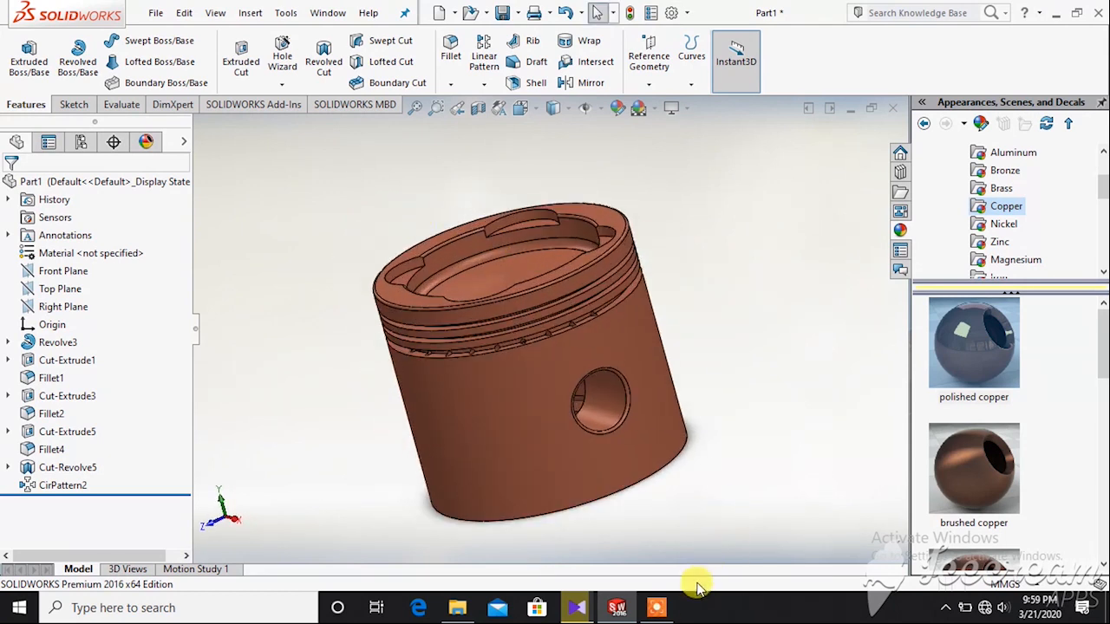
click(658, 608)
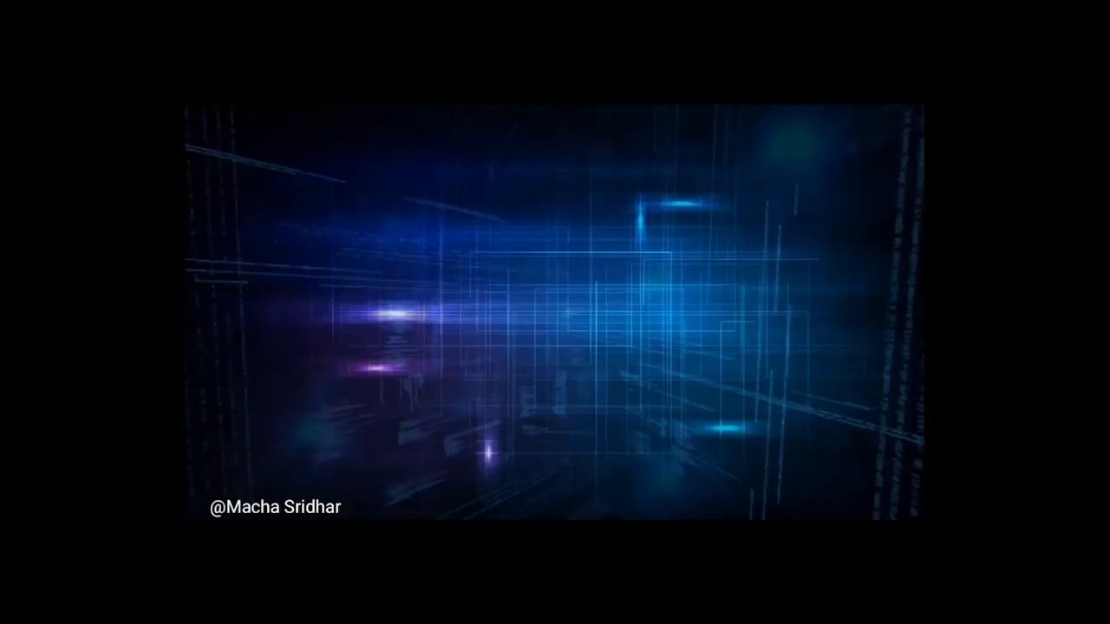